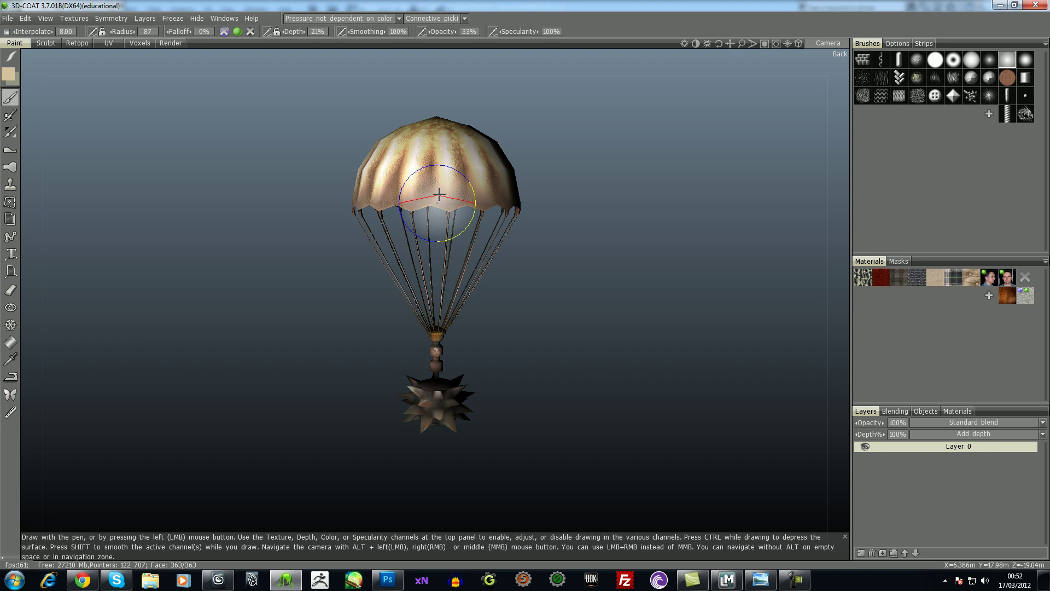
Smooth away the light seam running down the handle from the collar to the spiked ball
{"action": "mouse_move", "coordinate": [537, 283]}
{"action": "left_mouse_down"}
{"action": "mouse_move", "coordinate": [523, 285]}
{"action": "mouse_move", "coordinate": [547, 291]}
{"action": "left_mouse_up"}
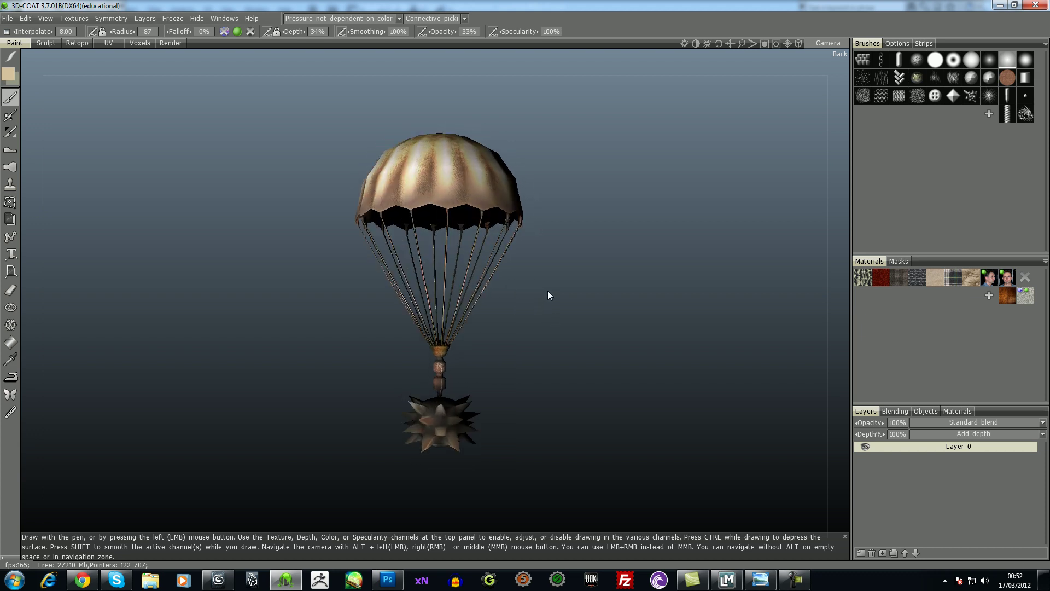
{"action": "middle_click_drag", "start_coordinate": [608, 277], "coordinate": [589, 262]}
{"action": "right_click_drag", "start_coordinate": [588, 262], "coordinate": [665, 108]}
{"action": "middle_click_drag", "start_coordinate": [610, 338], "coordinate": [634, 213]}
{"action": "right_click_drag", "start_coordinate": [488, 360], "coordinate": [494, 331]}
{"action": "middle_click_drag", "start_coordinate": [494, 331], "coordinate": [516, 300]}
{"action": "mouse_move", "coordinate": [517, 301]}
{"action": "right_mouse_down"}
{"action": "mouse_move", "coordinate": [504, 323]}
{"action": "mouse_move", "coordinate": [527, 262]}
{"action": "mouse_move", "coordinate": [519, 272]}
{"action": "right_mouse_up"}
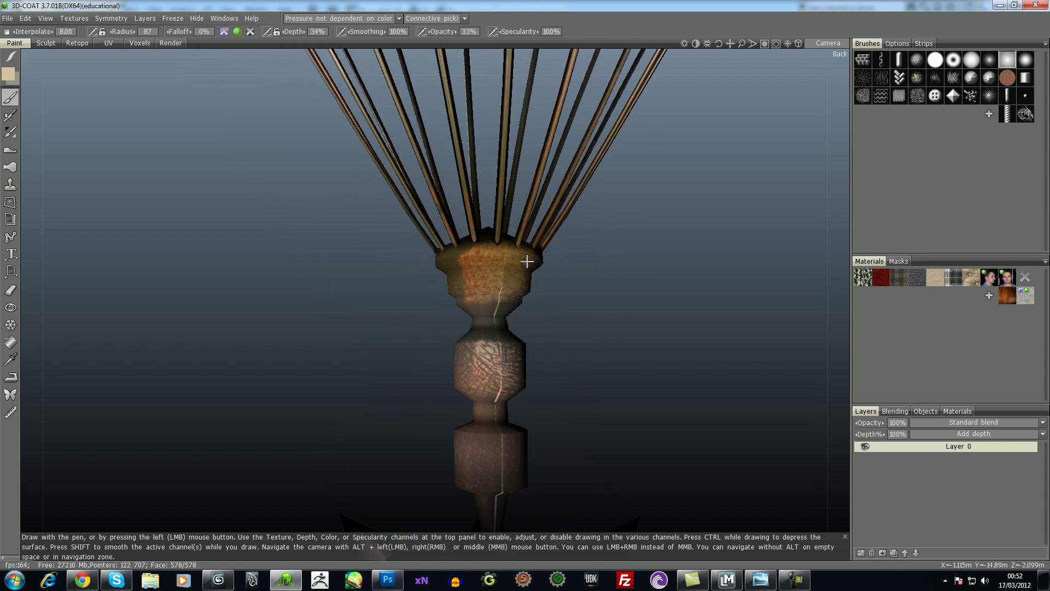
{"action": "middle_click_drag", "start_coordinate": [495, 300], "coordinate": [492, 285]}
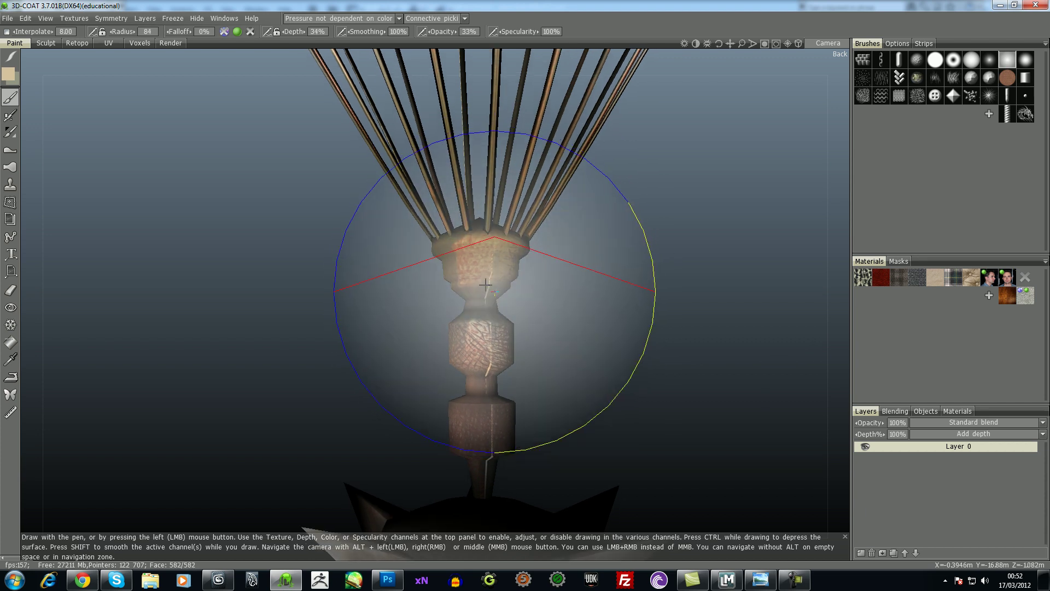
{"action": "mouse_move", "coordinate": [485, 284]}
{"action": "right_mouse_down"}
{"action": "mouse_move", "coordinate": [350, 293]}
{"action": "mouse_move", "coordinate": [359, 296]}
{"action": "right_mouse_up"}
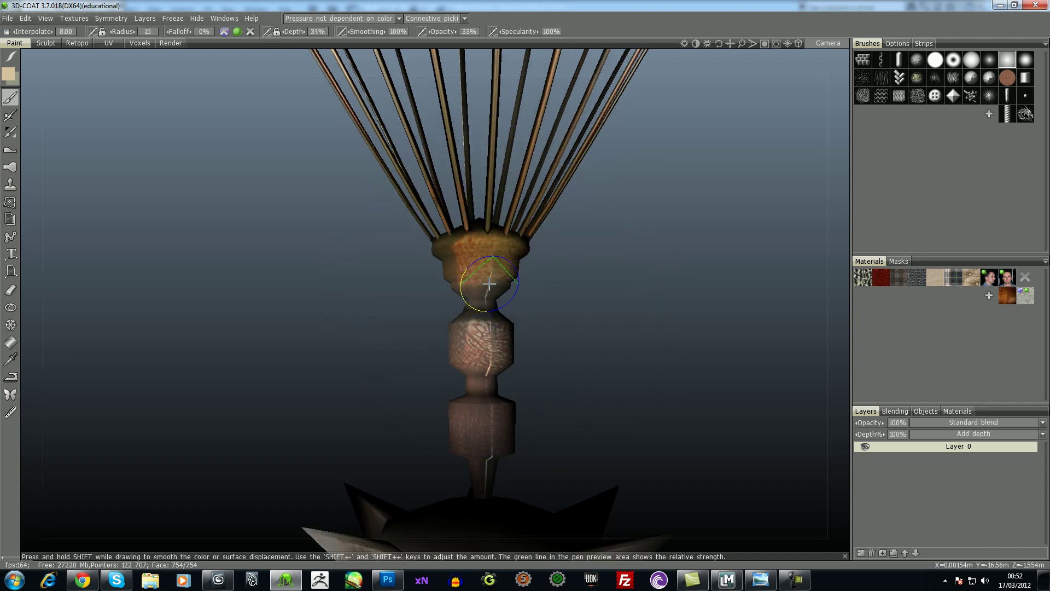
{"action": "left_click_drag", "start_coordinate": [489, 329], "coordinate": [487, 473], "text": "shift"}
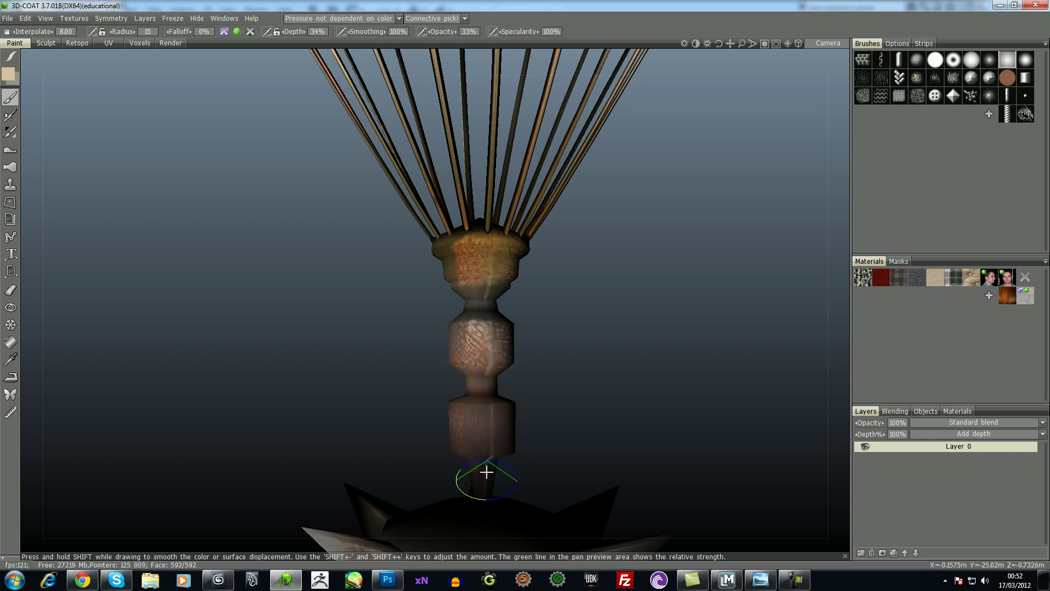
Sample the dark brown from the lower bead and paint over the seam on that bead and the tapered stem
{"action": "key", "text": "v"}
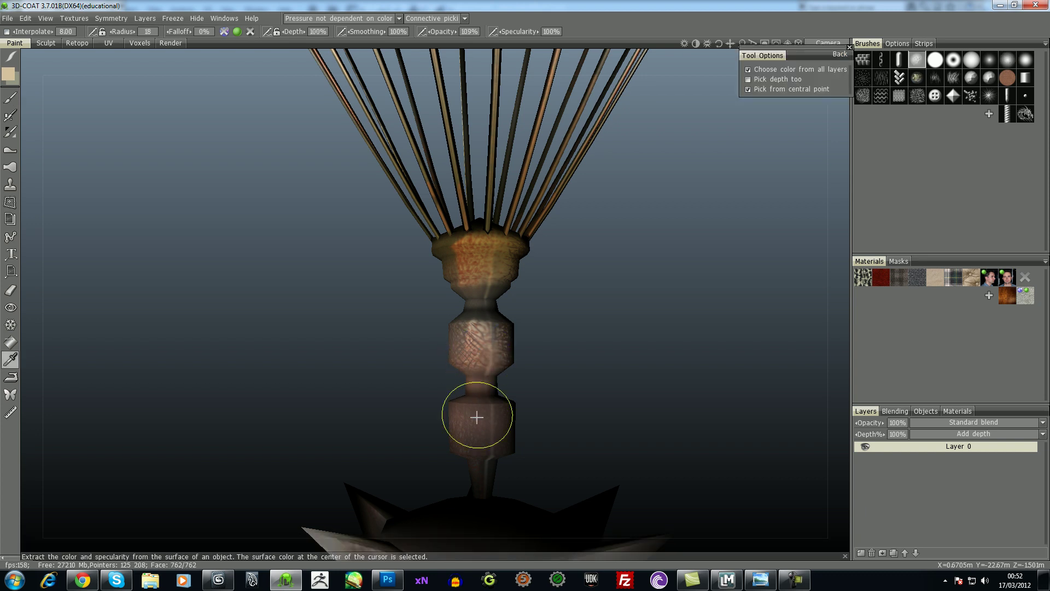
{"action": "key", "text": "v"}
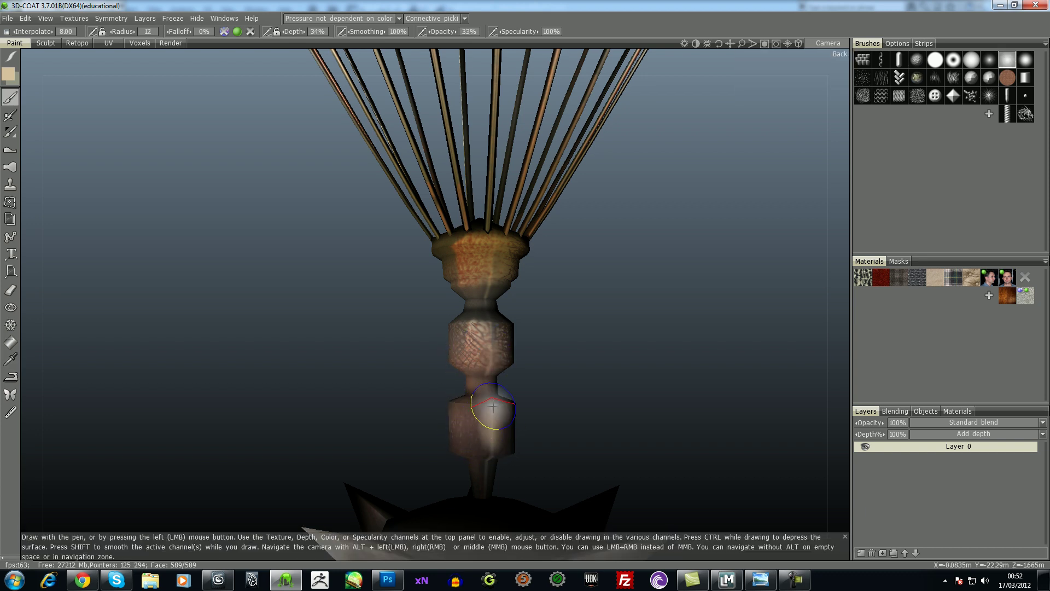
{"action": "left_click_drag", "start_coordinate": [549, 404], "coordinate": [564, 385]}
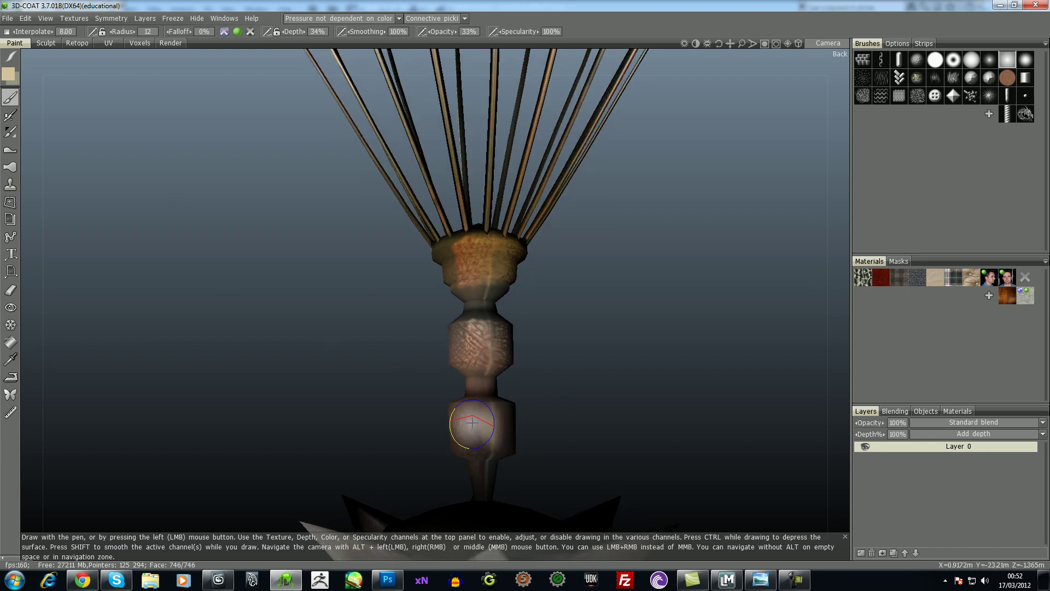
{"action": "key", "text": "v"}
{"action": "left_click", "coordinate": [471, 436]}
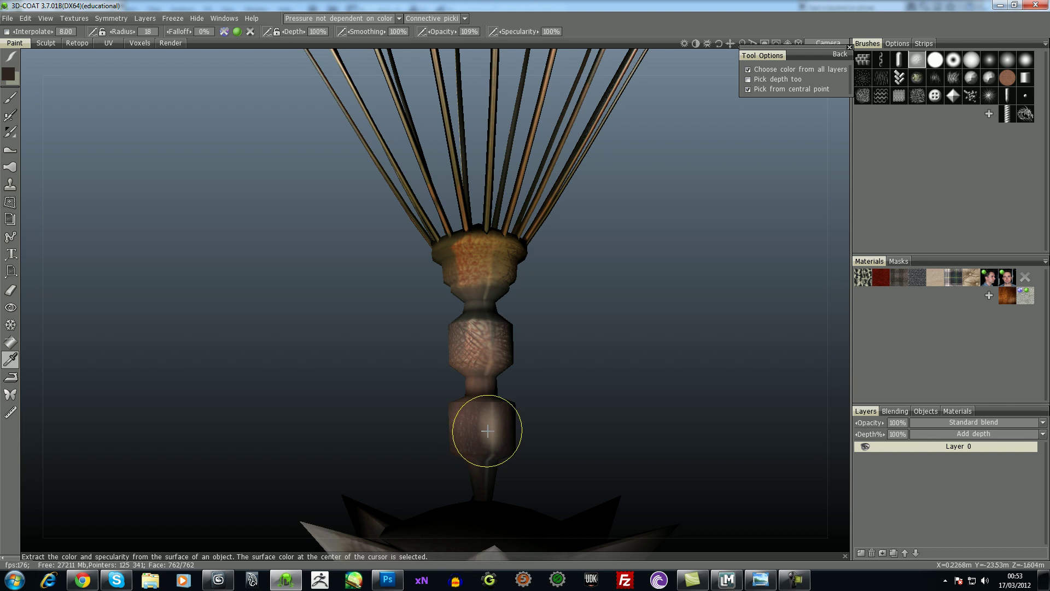
{"action": "key", "text": "v"}
{"action": "mouse_move", "coordinate": [489, 430]}
{"action": "left_mouse_down"}
{"action": "mouse_move", "coordinate": [481, 441]}
{"action": "mouse_move", "coordinate": [490, 418]}
{"action": "mouse_move", "coordinate": [481, 489]}
{"action": "left_mouse_up"}
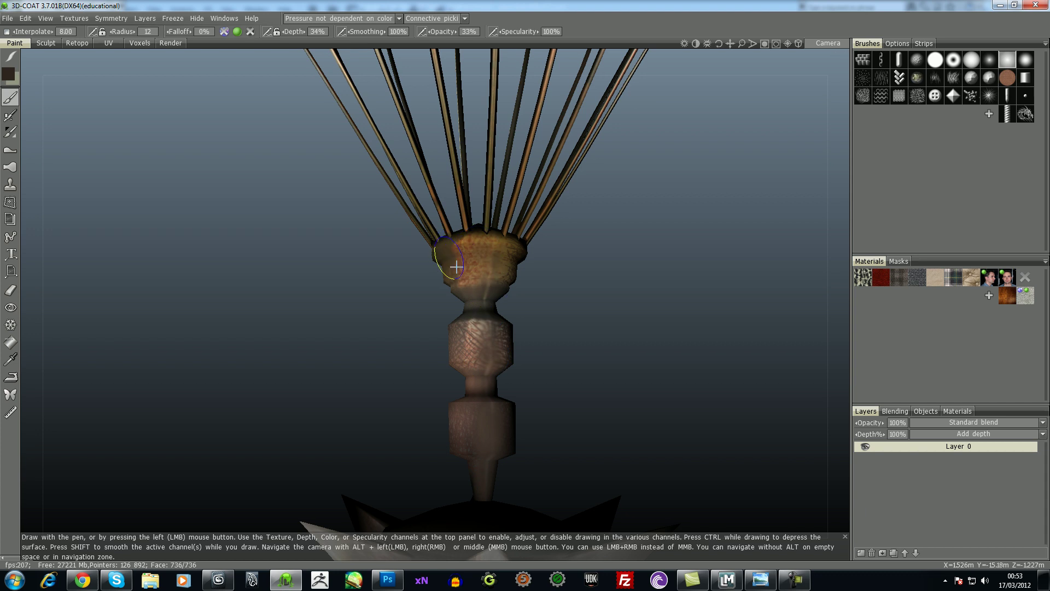
Sample the golden brown of the collar as the paint colour and choose the fine speckled noise brush
{"action": "left_click_drag", "start_coordinate": [421, 257], "coordinate": [599, 302]}
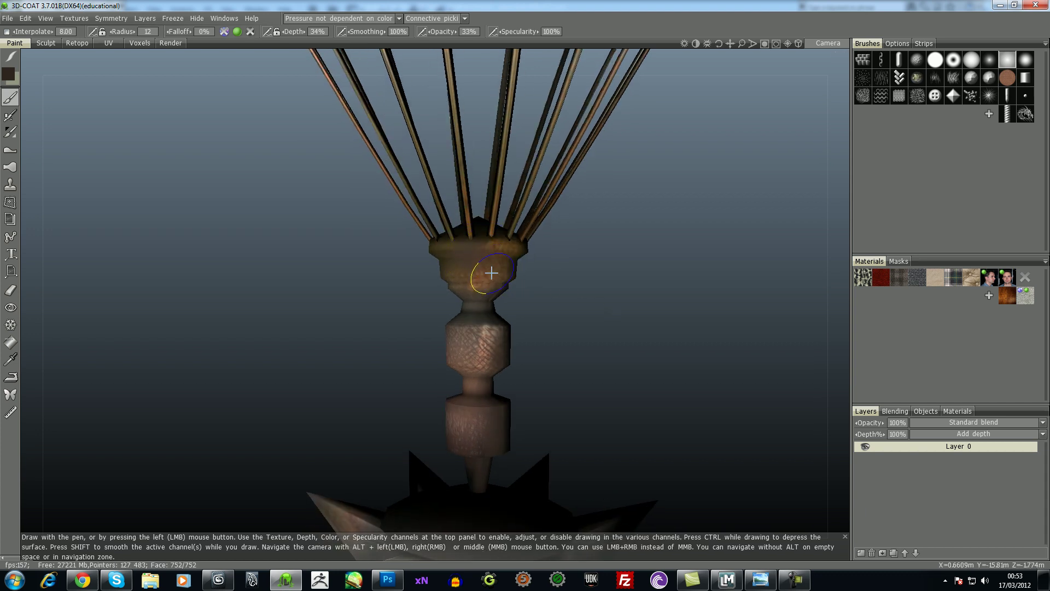
{"action": "key", "text": "v"}
{"action": "right_click_drag", "start_coordinate": [472, 268], "coordinate": [462, 265]}
{"action": "left_click", "coordinate": [862, 79]}
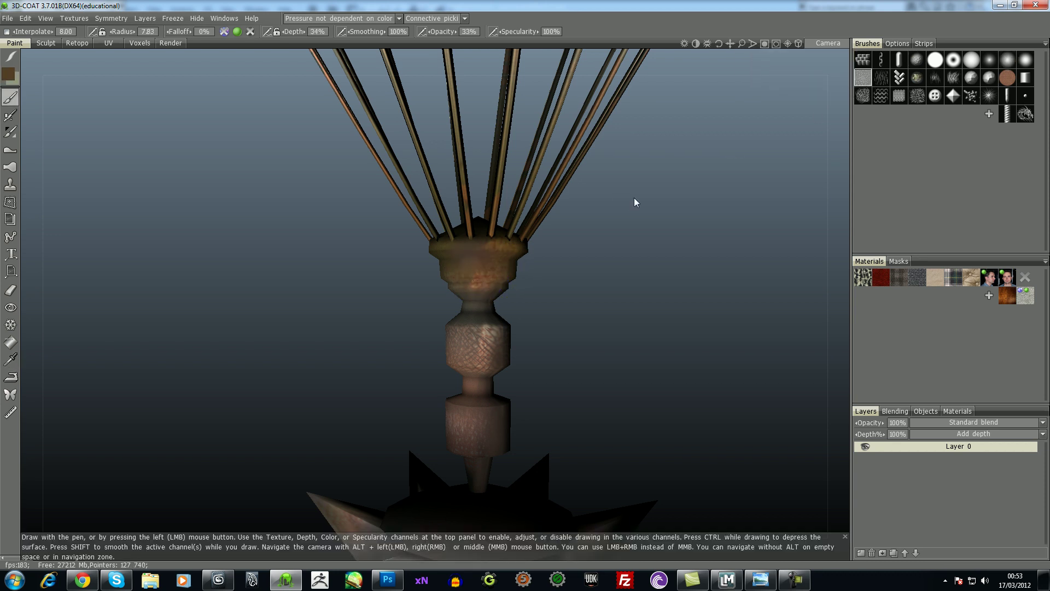
{"action": "key", "text": "v"}
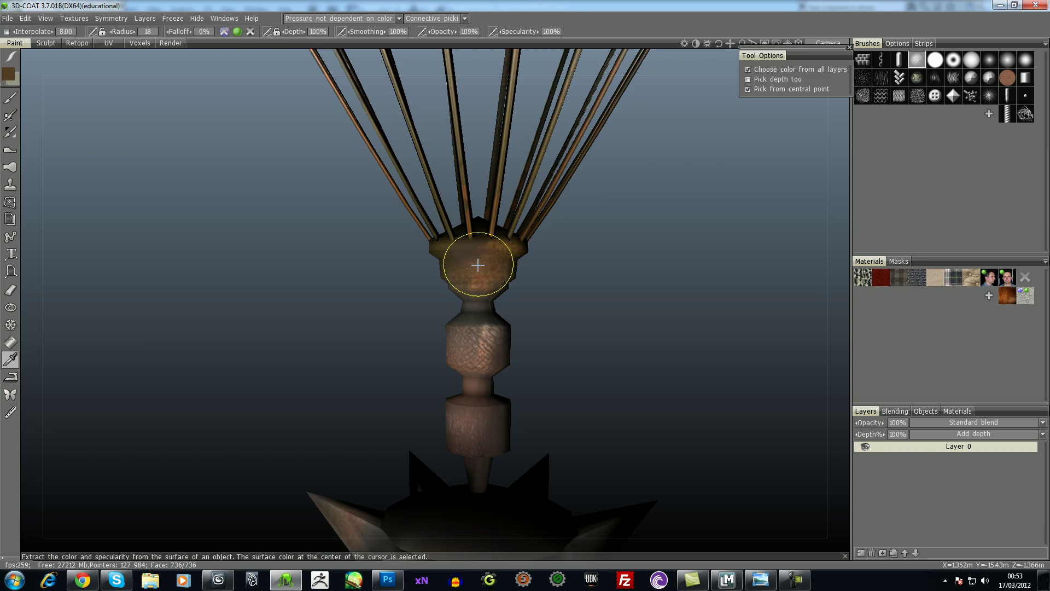
{"action": "left_click", "coordinate": [477, 264]}
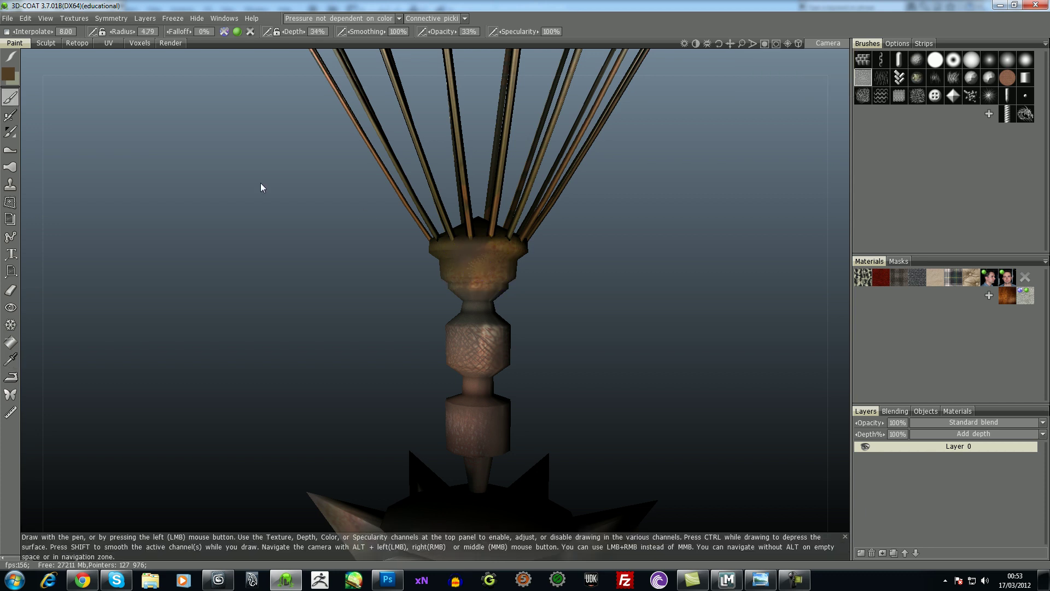
Airbrush the sampled brown over the collar's rim with the speckled brush at 19% depth and 20% opacity
{"action": "left_click", "coordinate": [11, 115]}
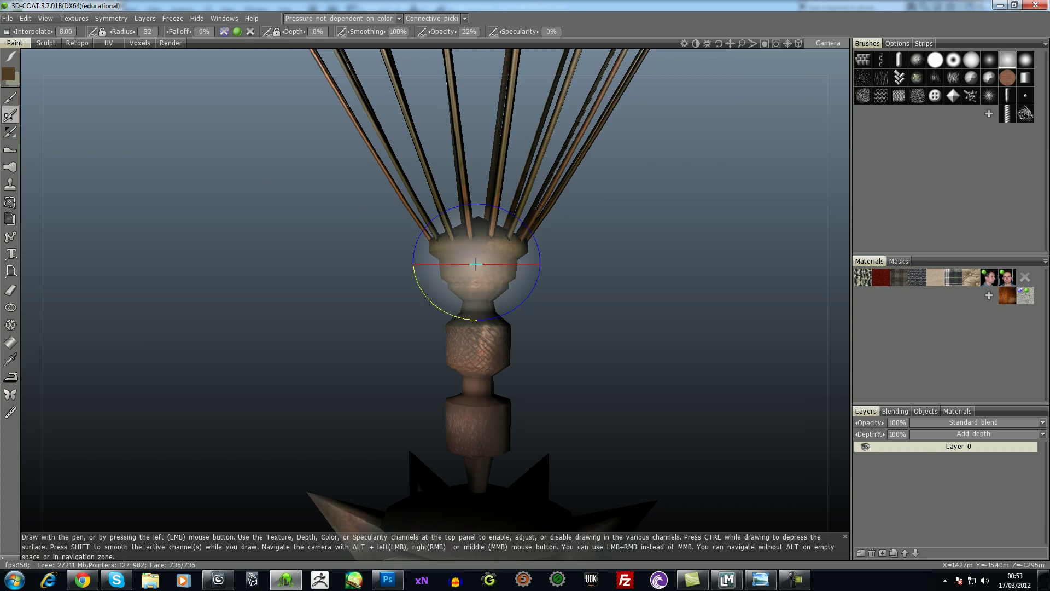
{"action": "right_click_drag", "start_coordinate": [458, 256], "coordinate": [423, 259]}
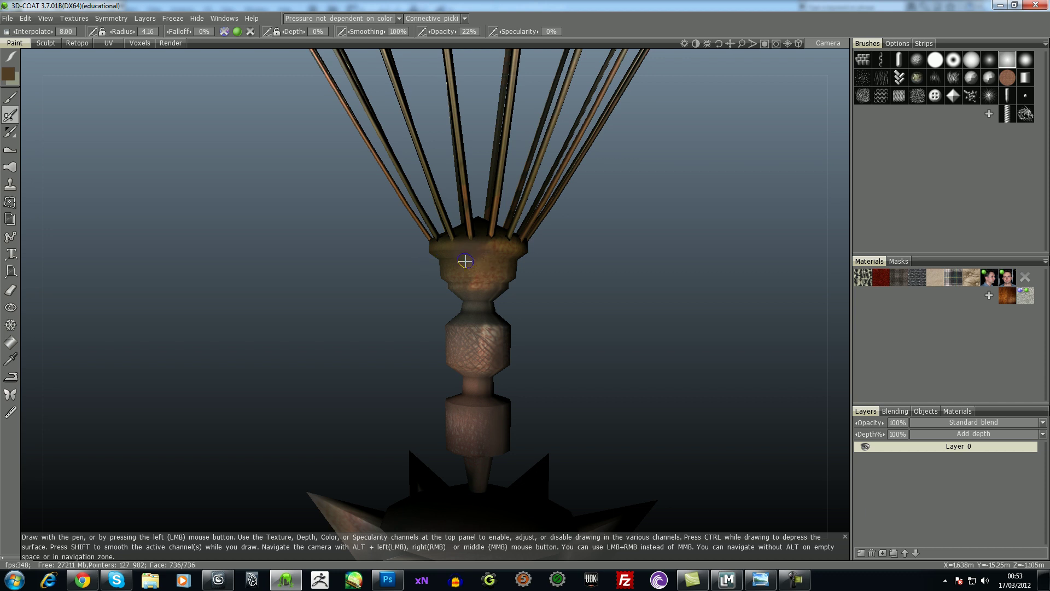
{"action": "left_click", "coordinate": [862, 77]}
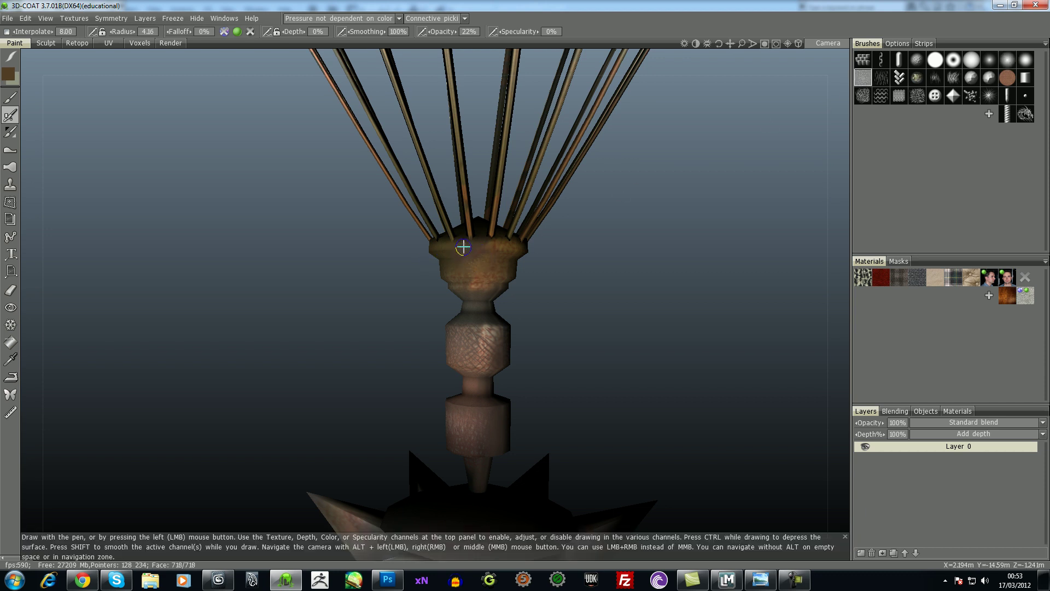
{"action": "scroll", "coordinate": [462, 247], "scroll_direction": "up", "scroll_amount": 4}
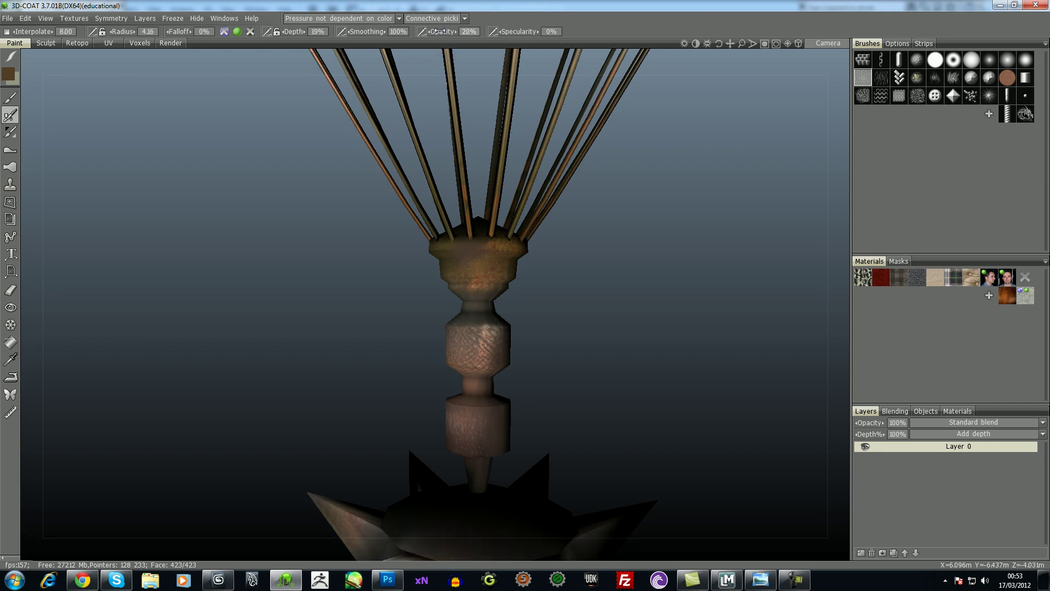
{"action": "left_click_drag", "start_coordinate": [473, 251], "coordinate": [461, 251]}
{"action": "key", "text": "1"}
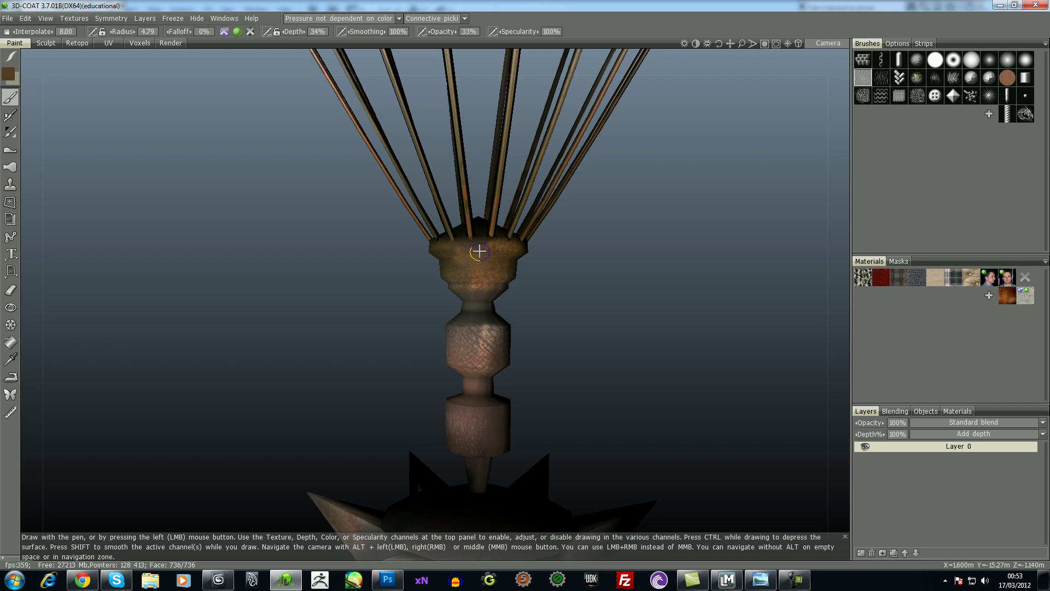
Airbrush brown speckles over the collar and the upper bead at 66% opacity
{"action": "left_click", "coordinate": [11, 115]}
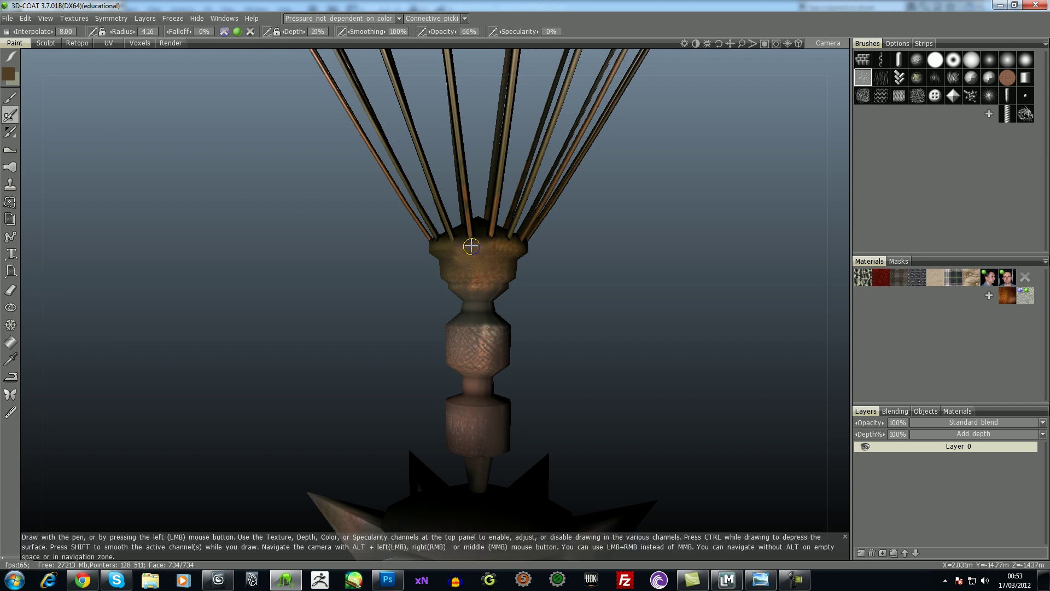
{"action": "left_click_drag", "start_coordinate": [403, 277], "coordinate": [441, 335]}
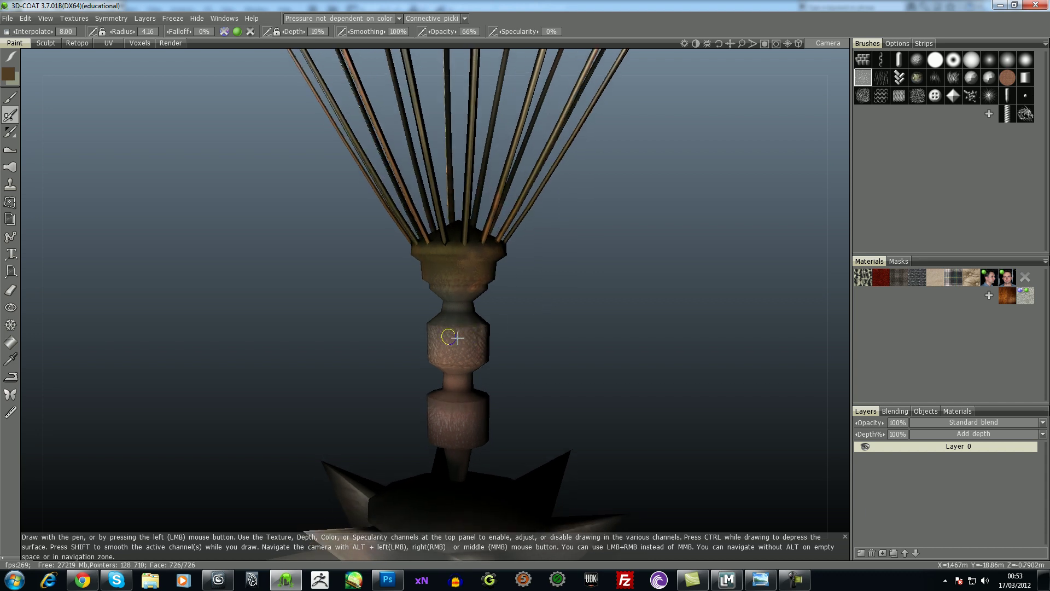
{"action": "mouse_move", "coordinate": [459, 327]}
{"action": "right_mouse_down"}
{"action": "mouse_move", "coordinate": [467, 361]}
{"action": "mouse_move", "coordinate": [462, 340]}
{"action": "right_mouse_up"}
{"action": "left_click_drag", "start_coordinate": [164, 251], "coordinate": [262, 219]}
{"action": "middle_click_drag", "start_coordinate": [584, 310], "coordinate": [588, 241]}
{"action": "left_click_drag", "start_coordinate": [591, 251], "coordinate": [276, 289]}
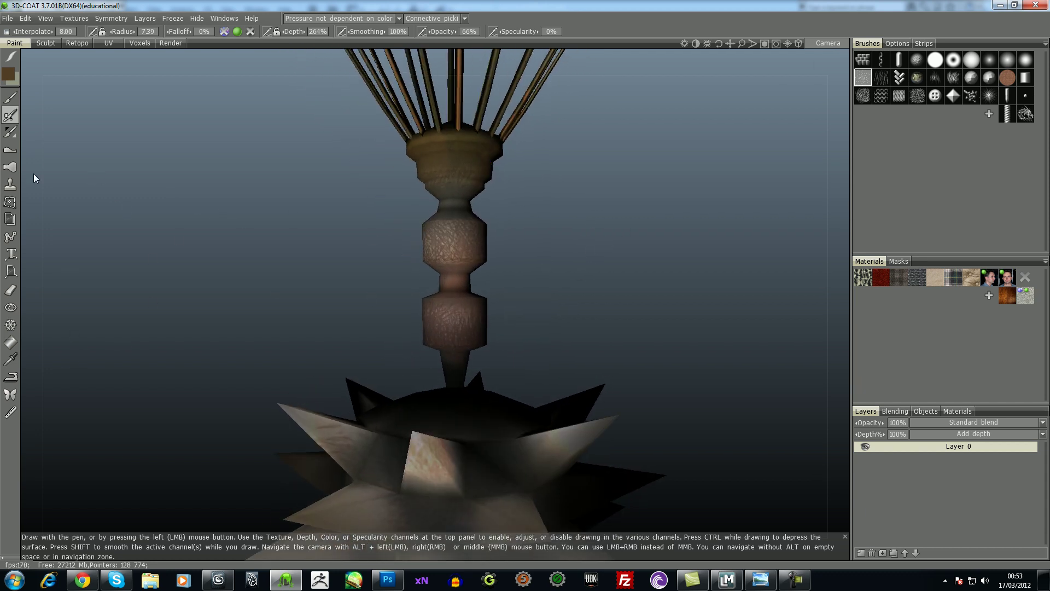
Darken the brown paint to 11% lightness and brush fine dark speckles over both handle beads
{"action": "left_click", "coordinate": [9, 76]}
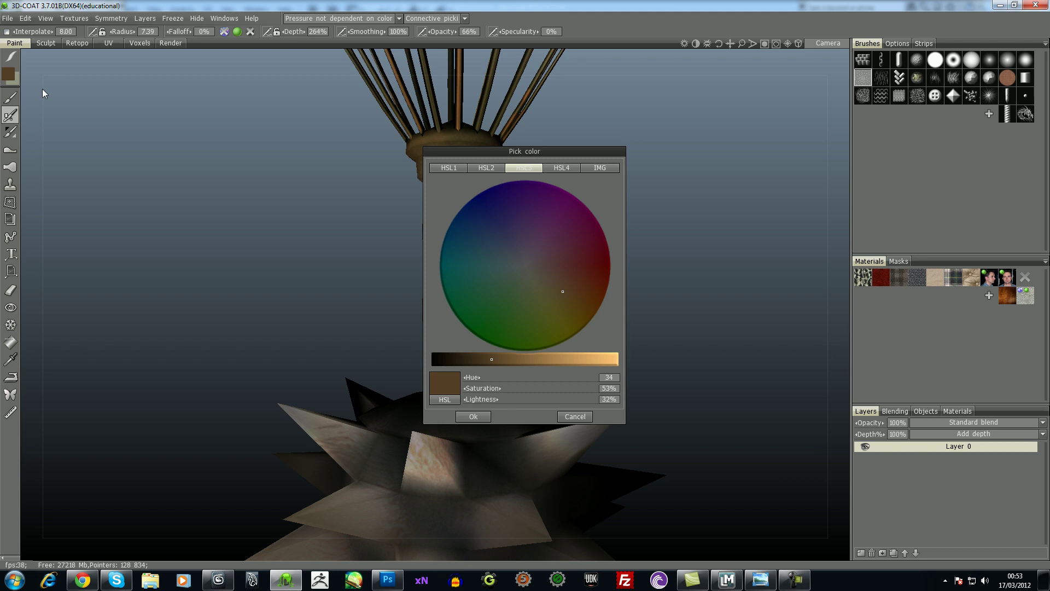
{"action": "left_click_drag", "start_coordinate": [471, 359], "coordinate": [465, 361]}
{"action": "left_click", "coordinate": [473, 416]}
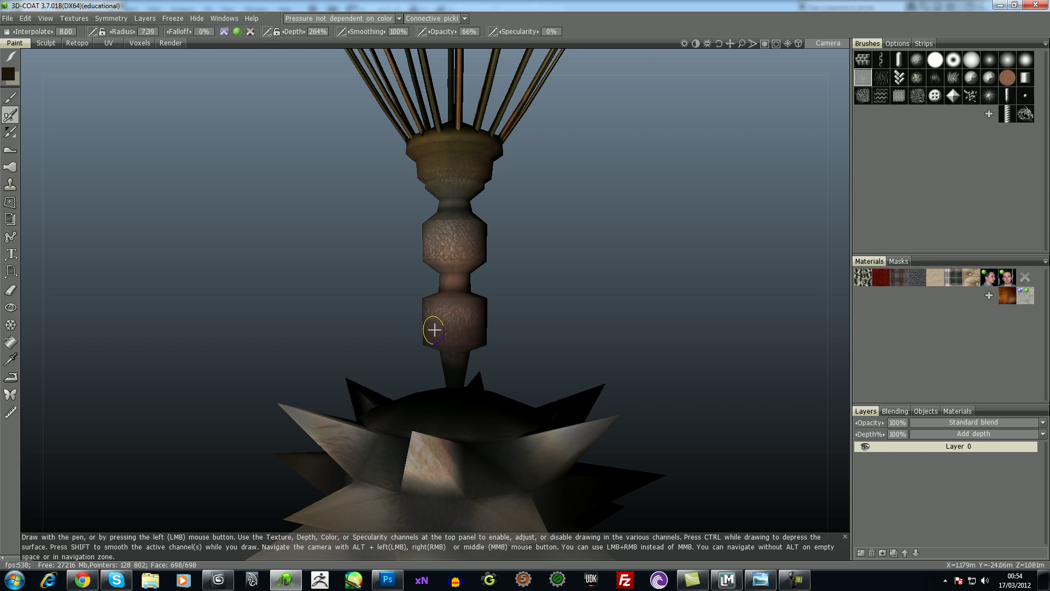
{"action": "left_click", "coordinate": [10, 97]}
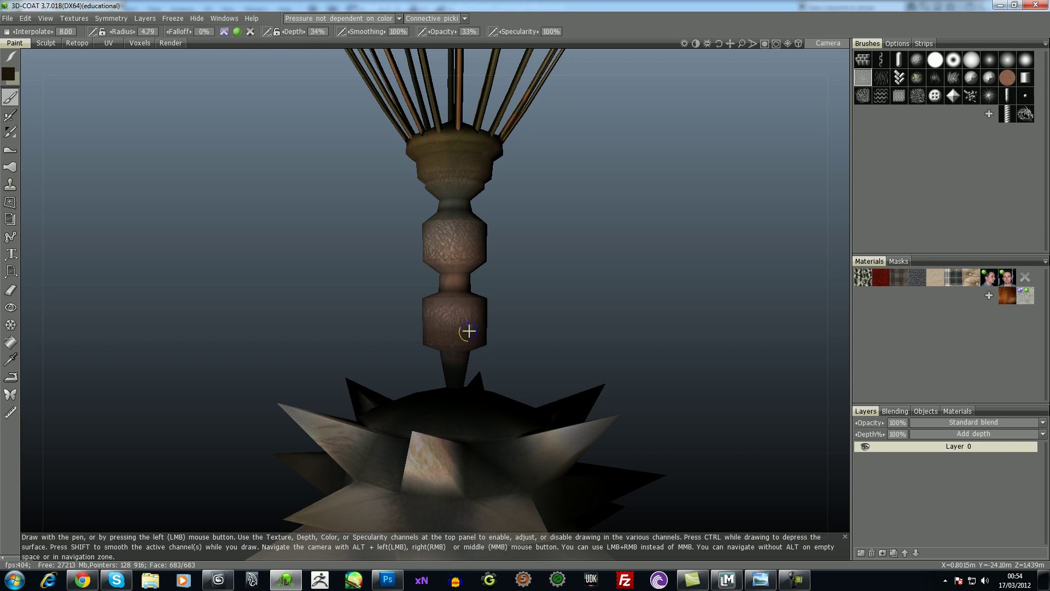
{"action": "left_click_drag", "start_coordinate": [656, 320], "coordinate": [624, 325]}
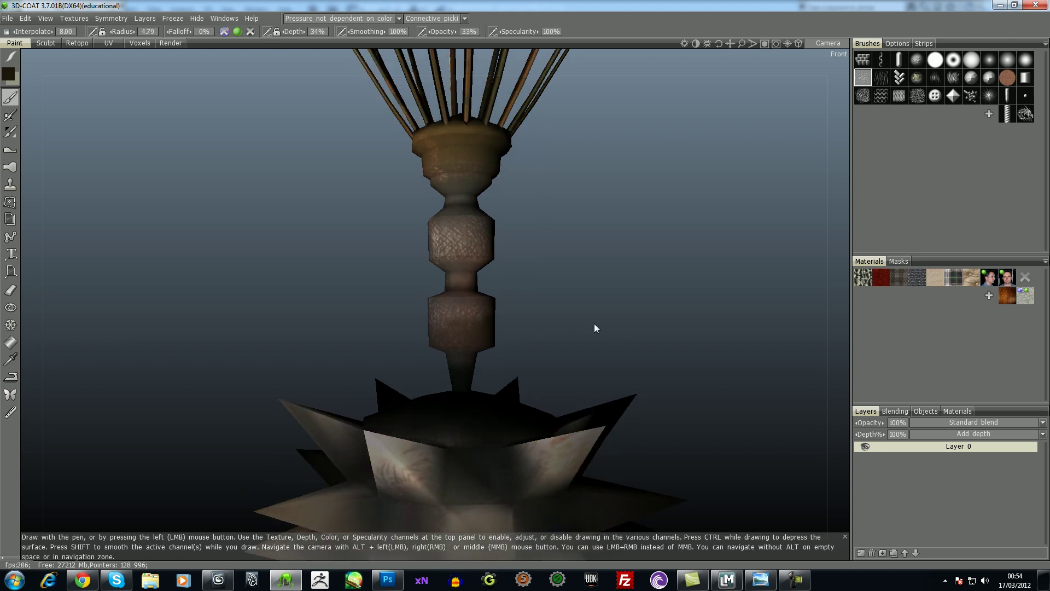
{"action": "left_click_drag", "start_coordinate": [413, 335], "coordinate": [467, 350]}
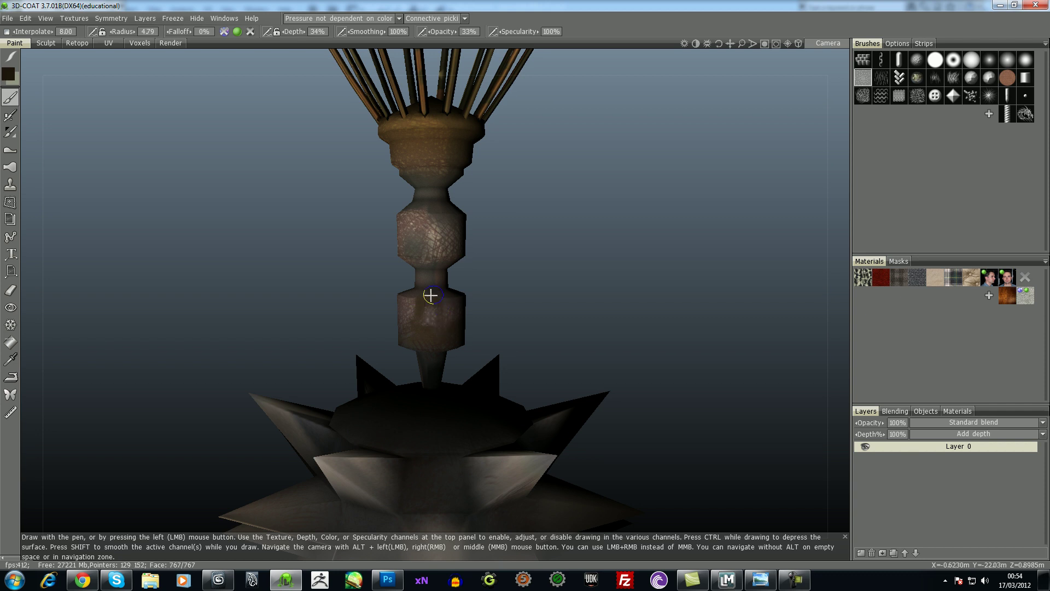
{"action": "left_click_drag", "start_coordinate": [514, 229], "coordinate": [563, 268]}
{"action": "left_click_drag", "start_coordinate": [441, 227], "coordinate": [420, 225]}
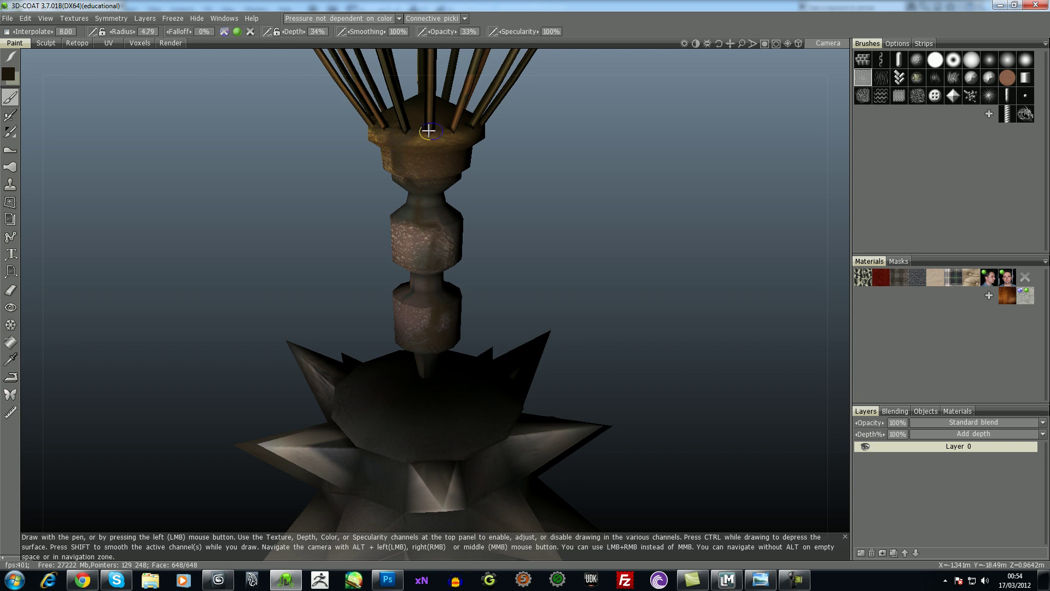
Paint the collar's top face with an even darker speckled brown at 11% opacity and 157% depth
{"action": "left_click_drag", "start_coordinate": [513, 146], "coordinate": [492, 180]}
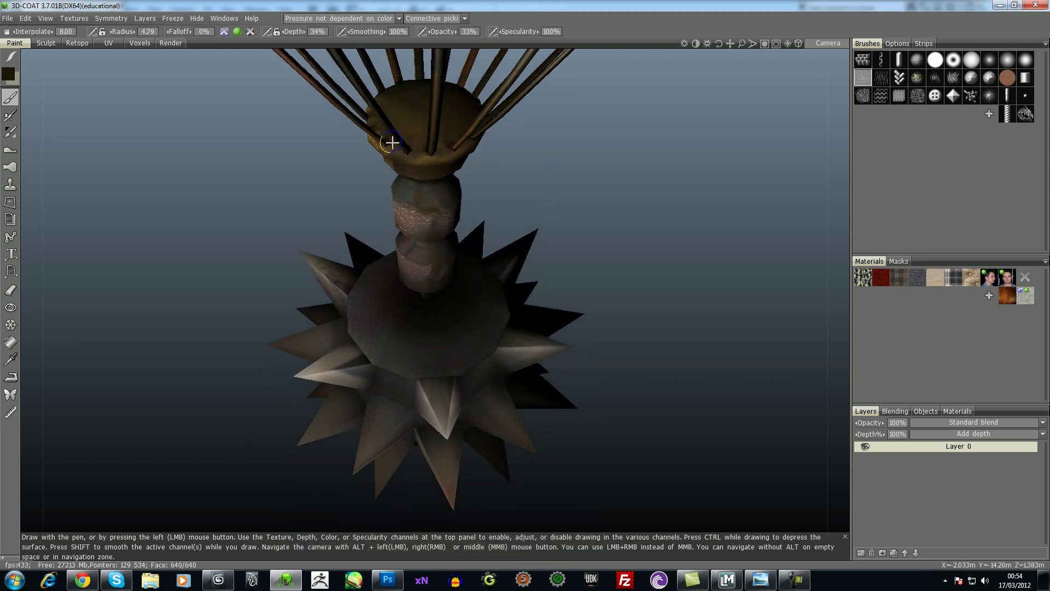
{"action": "mouse_move", "coordinate": [541, 241]}
{"action": "left_mouse_down"}
{"action": "mouse_move", "coordinate": [546, 228]}
{"action": "mouse_move", "coordinate": [550, 257]}
{"action": "left_mouse_up"}
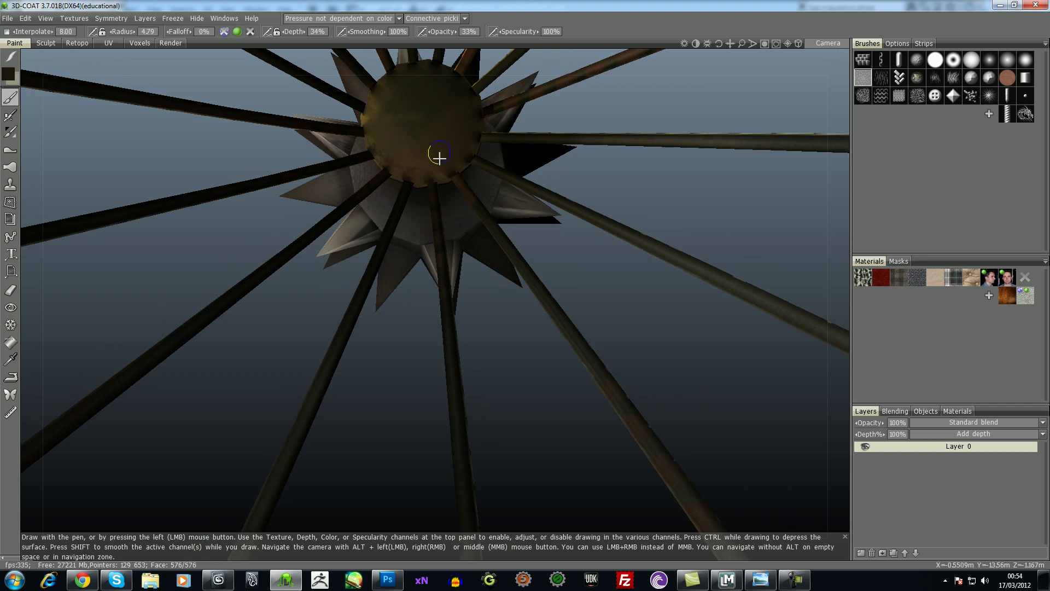
{"action": "left_click", "coordinate": [8, 75]}
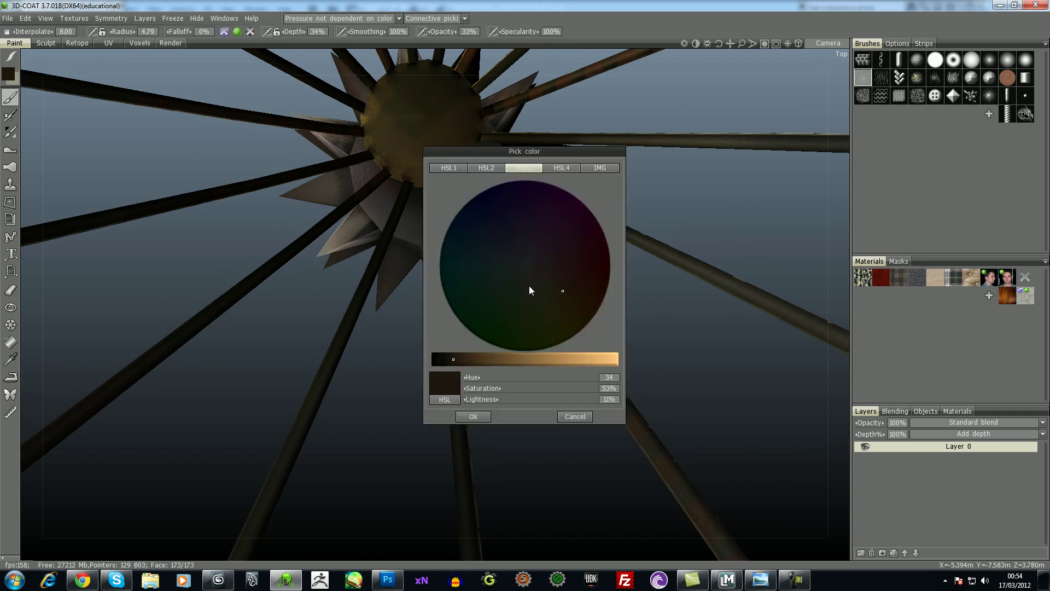
{"action": "left_click", "coordinate": [449, 359]}
{"action": "left_click", "coordinate": [473, 416]}
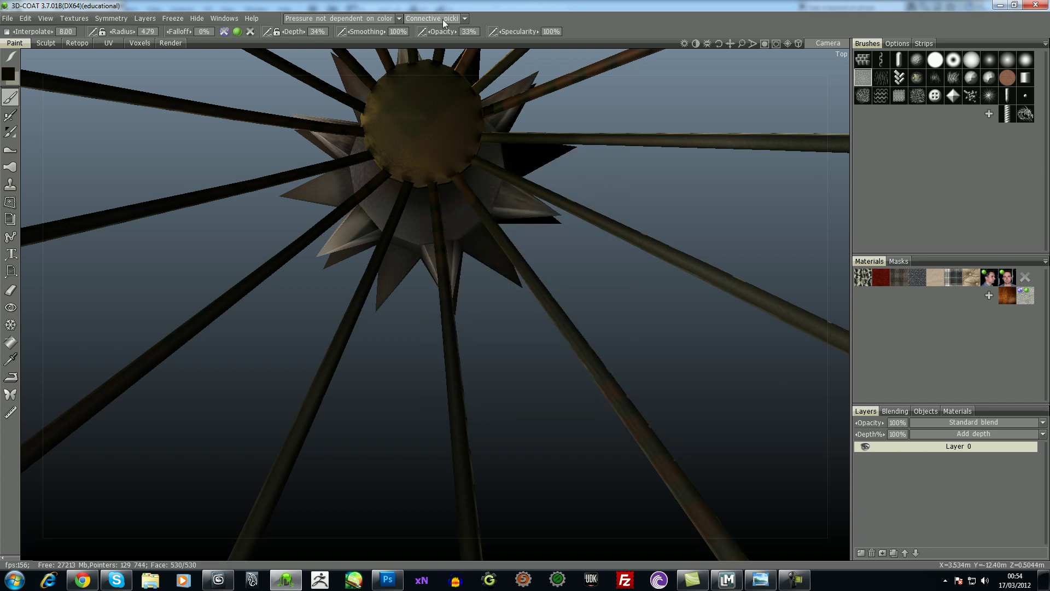
{"action": "left_click_drag", "start_coordinate": [441, 32], "coordinate": [429, 32]}
{"action": "mouse_move", "coordinate": [416, 141]}
{"action": "right_mouse_down"}
{"action": "mouse_move", "coordinate": [434, 133]}
{"action": "mouse_move", "coordinate": [431, 116]}
{"action": "right_mouse_up"}
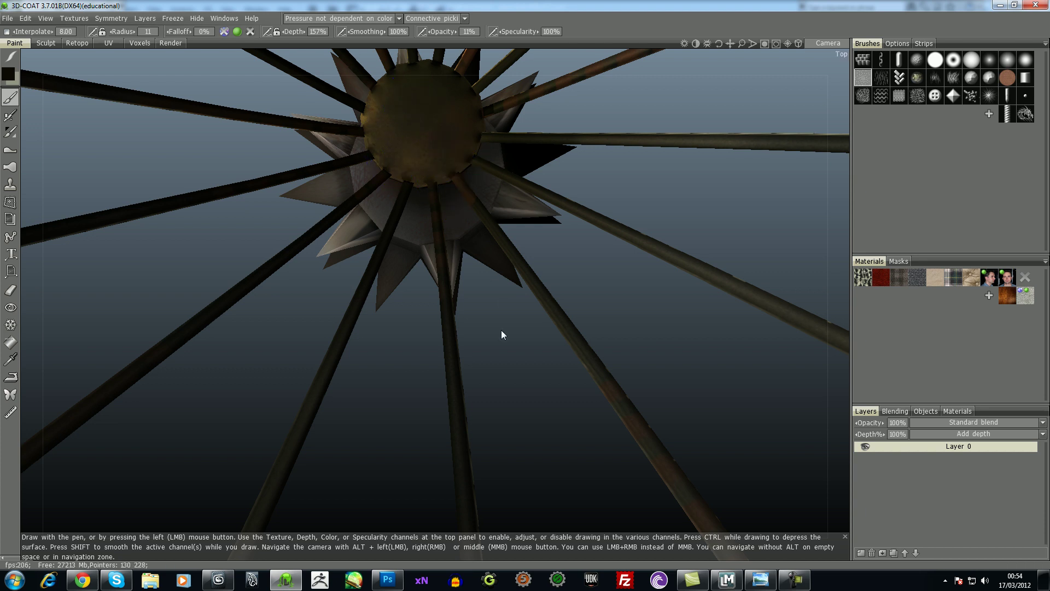
Brush and smooth dark speckles into the gaps between the spikes on the ball's upper half at 11% opacity
{"action": "left_click_drag", "start_coordinate": [500, 298], "coordinate": [494, 248]}
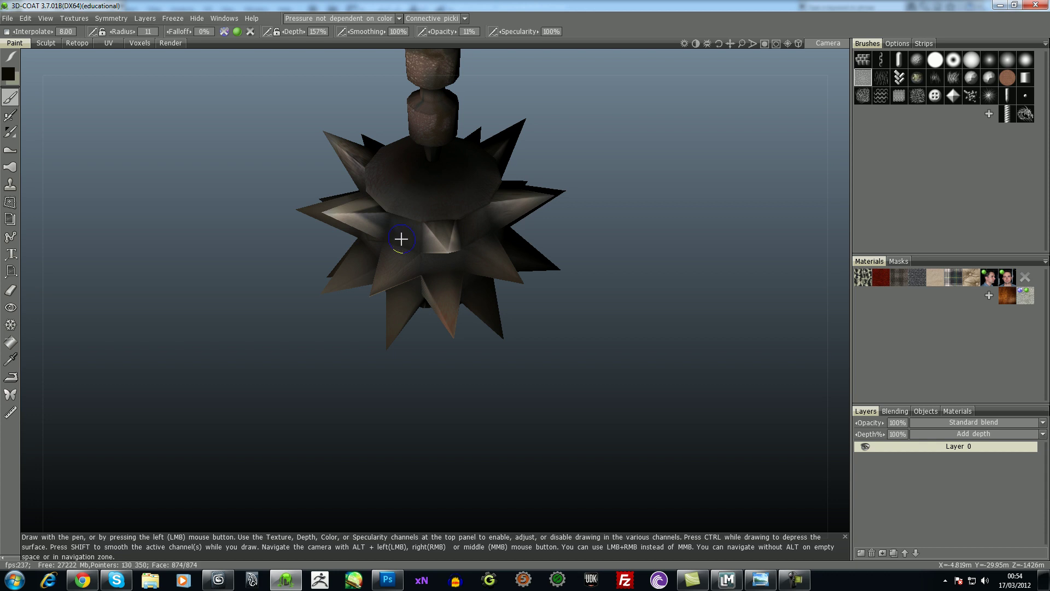
{"action": "mouse_move", "coordinate": [419, 282]}
{"action": "left_mouse_down", "text": "alt"}
{"action": "mouse_move", "coordinate": [503, 367]}
{"action": "mouse_move", "coordinate": [435, 271]}
{"action": "left_mouse_up", "text": "alt"}
{"action": "mouse_move", "coordinate": [386, 245]}
{"action": "left_mouse_down", "text": "alt"}
{"action": "mouse_move", "coordinate": [399, 363]}
{"action": "mouse_move", "coordinate": [397, 258]}
{"action": "left_mouse_up", "text": "alt"}
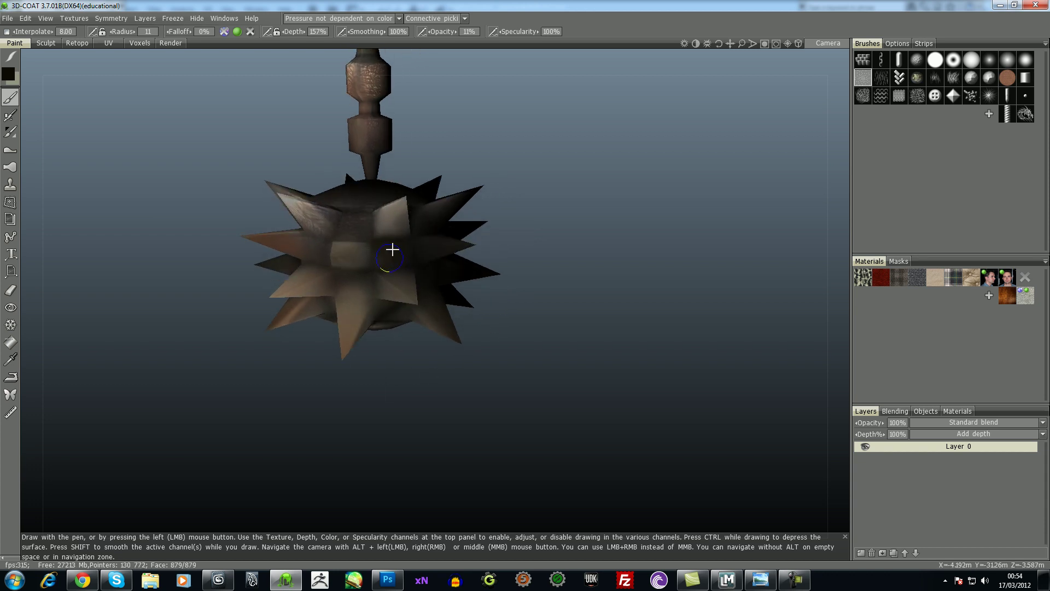
{"action": "key", "text": "shift"}
{"action": "mouse_move", "coordinate": [392, 252]}
{"action": "left_mouse_down", "text": "alt"}
{"action": "mouse_move", "coordinate": [411, 410]}
{"action": "mouse_move", "coordinate": [352, 231]}
{"action": "left_mouse_up", "text": "alt"}
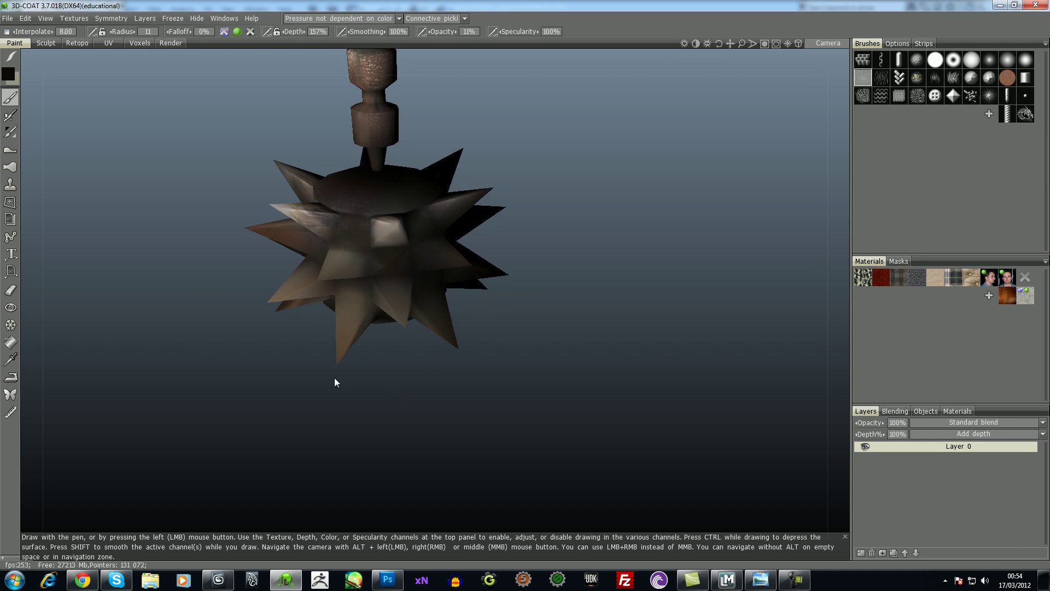
{"action": "left_click_drag", "start_coordinate": [328, 333], "coordinate": [407, 376], "text": "alt"}
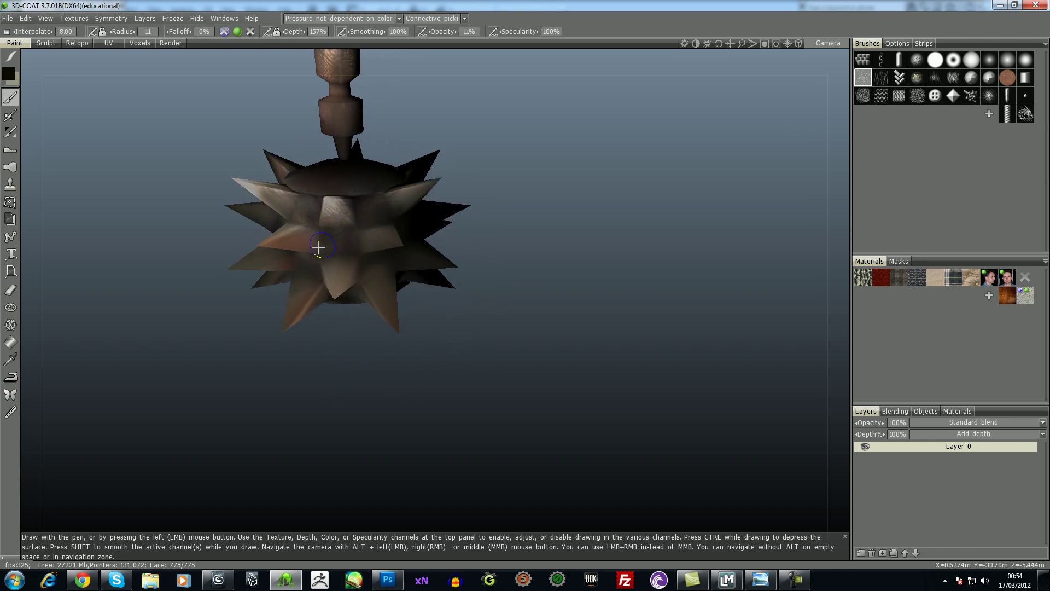
Darken the surface between the spike rows on further sides of the ball with the radius 11 speckled brush
{"action": "mouse_move", "coordinate": [308, 257]}
{"action": "left_mouse_down", "text": "alt"}
{"action": "mouse_move", "coordinate": [385, 351]}
{"action": "mouse_move", "coordinate": [469, 232]}
{"action": "mouse_move", "coordinate": [549, 219]}
{"action": "mouse_move", "coordinate": [529, 240]}
{"action": "left_mouse_up", "text": "alt"}
{"action": "middle_click_drag", "start_coordinate": [529, 240], "coordinate": [659, 276], "text": "alt"}
{"action": "mouse_move", "coordinate": [658, 277]}
{"action": "right_mouse_down", "text": "alt"}
{"action": "mouse_move", "coordinate": [682, 223]}
{"action": "mouse_move", "coordinate": [675, 247]}
{"action": "right_mouse_up", "text": "alt"}
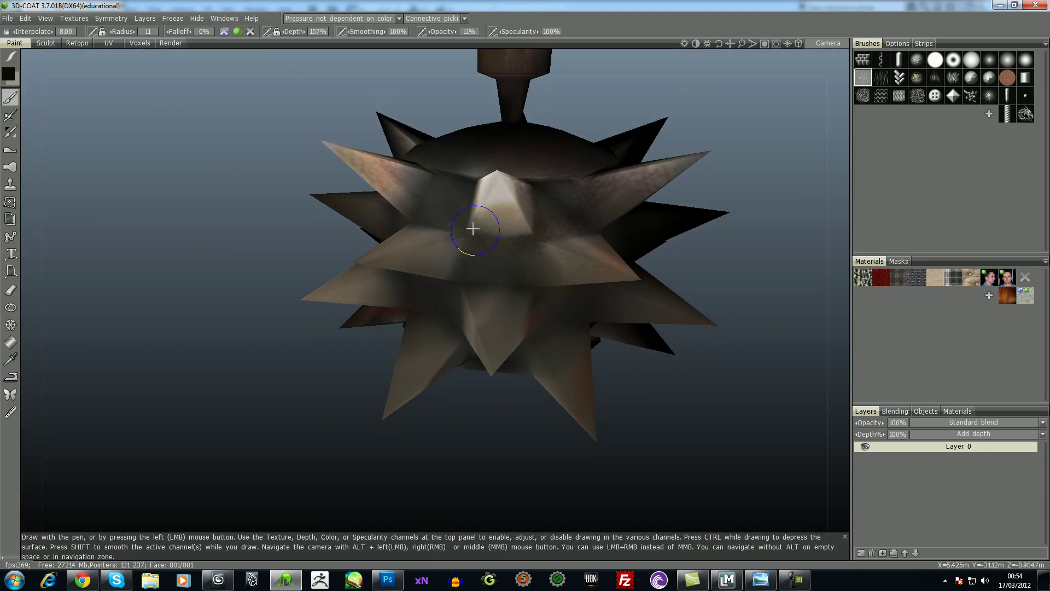
{"action": "mouse_move", "coordinate": [583, 293]}
{"action": "left_mouse_down", "text": "alt"}
{"action": "mouse_move", "coordinate": [556, 392]}
{"action": "mouse_move", "coordinate": [480, 304]}
{"action": "left_mouse_up", "text": "alt"}
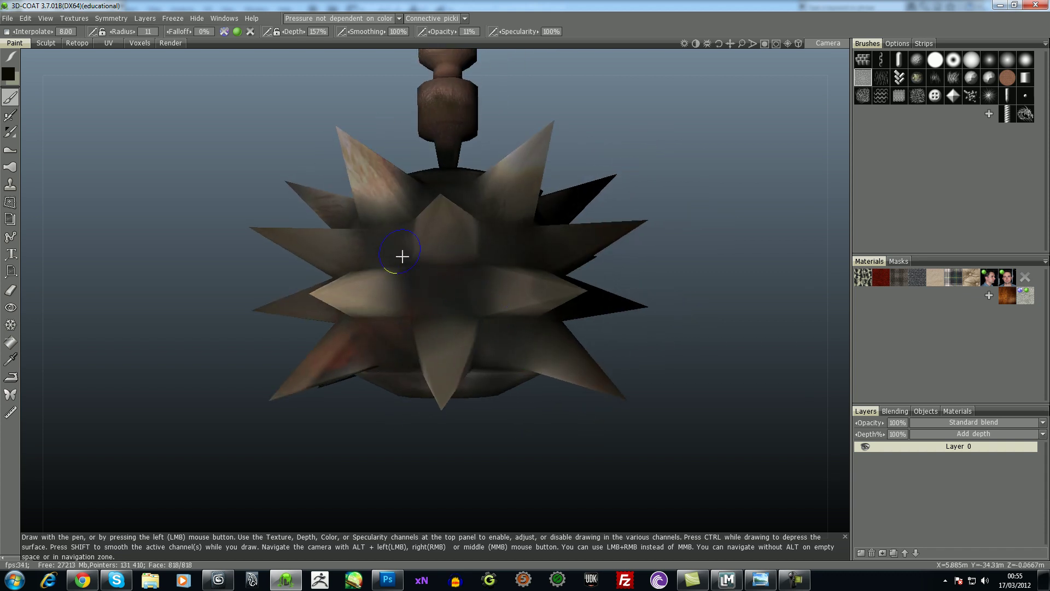
{"action": "mouse_move", "coordinate": [392, 450]}
{"action": "left_mouse_down", "text": "alt"}
{"action": "mouse_move", "coordinate": [462, 379]}
{"action": "mouse_move", "coordinate": [398, 279]}
{"action": "left_mouse_up", "text": "alt"}
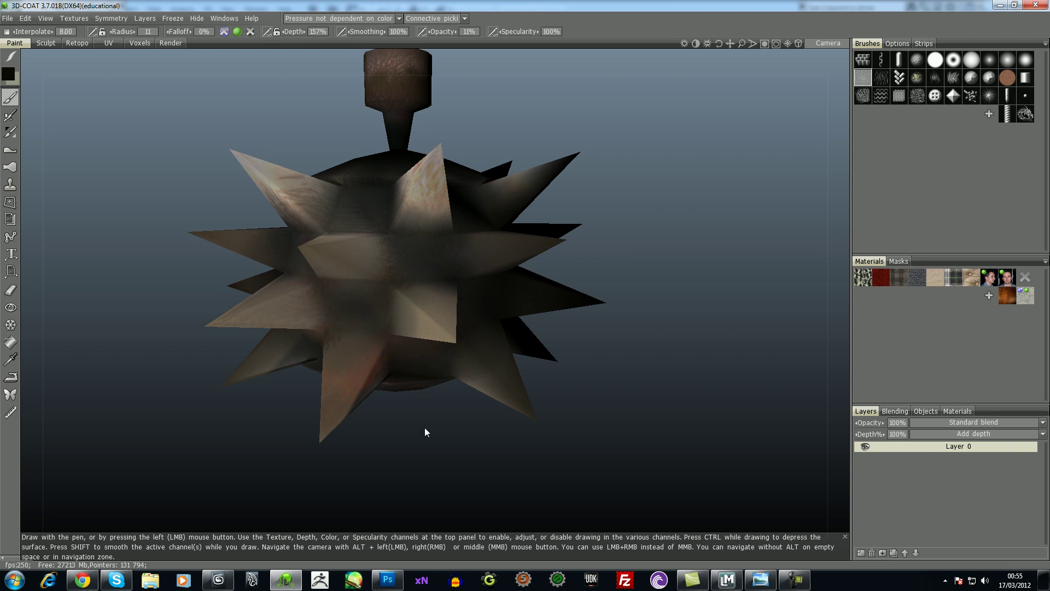
{"action": "left_click_drag", "start_coordinate": [415, 438], "coordinate": [346, 328]}
{"action": "mouse_move", "coordinate": [429, 286]}
{"action": "left_mouse_down", "text": "alt"}
{"action": "mouse_move", "coordinate": [592, 272]}
{"action": "mouse_move", "coordinate": [459, 429]}
{"action": "mouse_move", "coordinate": [470, 264]}
{"action": "left_mouse_up", "text": "alt"}
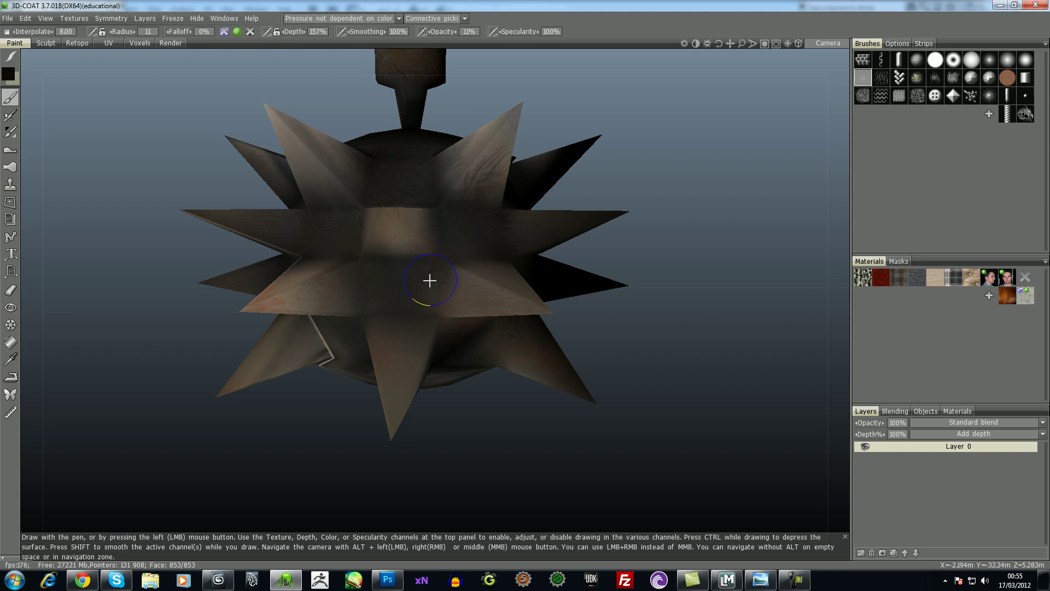
Smooth away the pale seam beside the ball's lower spikes, just above the base
{"action": "mouse_move", "coordinate": [369, 301]}
{"action": "left_mouse_down", "text": "alt"}
{"action": "mouse_move", "coordinate": [357, 411]}
{"action": "mouse_move", "coordinate": [328, 328]}
{"action": "left_mouse_up", "text": "alt"}
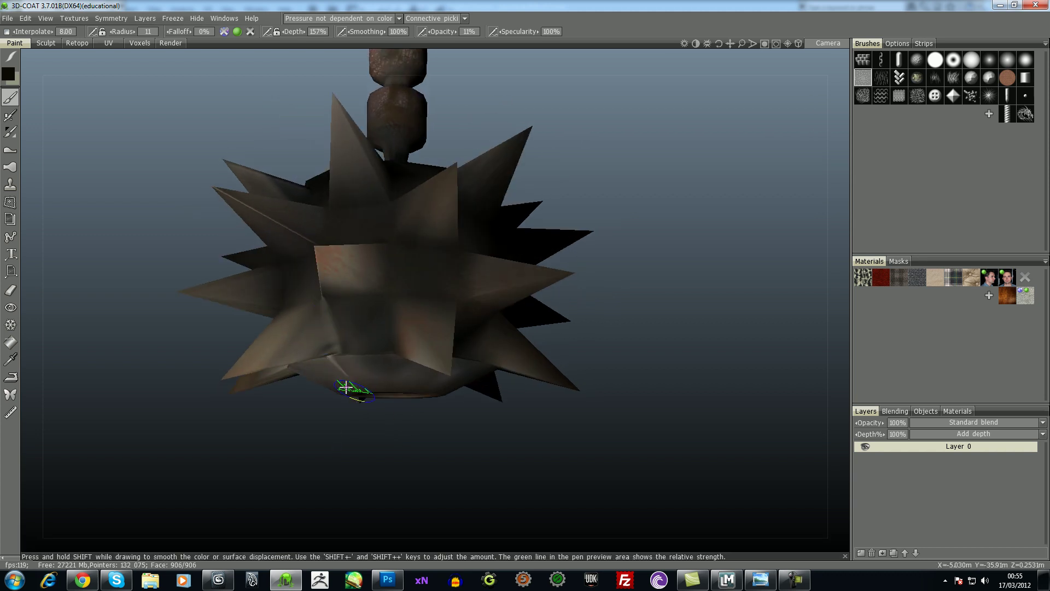
{"action": "left_click", "coordinate": [330, 363]}
{"action": "mouse_move", "coordinate": [342, 367]}
{"action": "left_mouse_down", "text": "shift"}
{"action": "mouse_move", "coordinate": [333, 367]}
{"action": "mouse_move", "coordinate": [345, 366]}
{"action": "left_mouse_up", "text": "shift"}
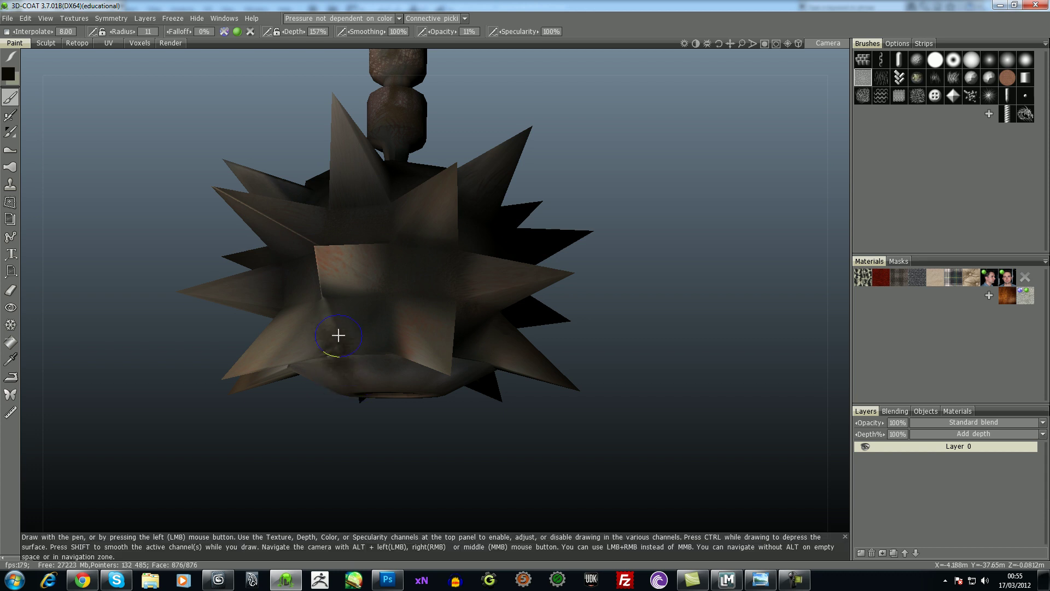
{"action": "left_click_drag", "start_coordinate": [334, 460], "coordinate": [399, 461]}
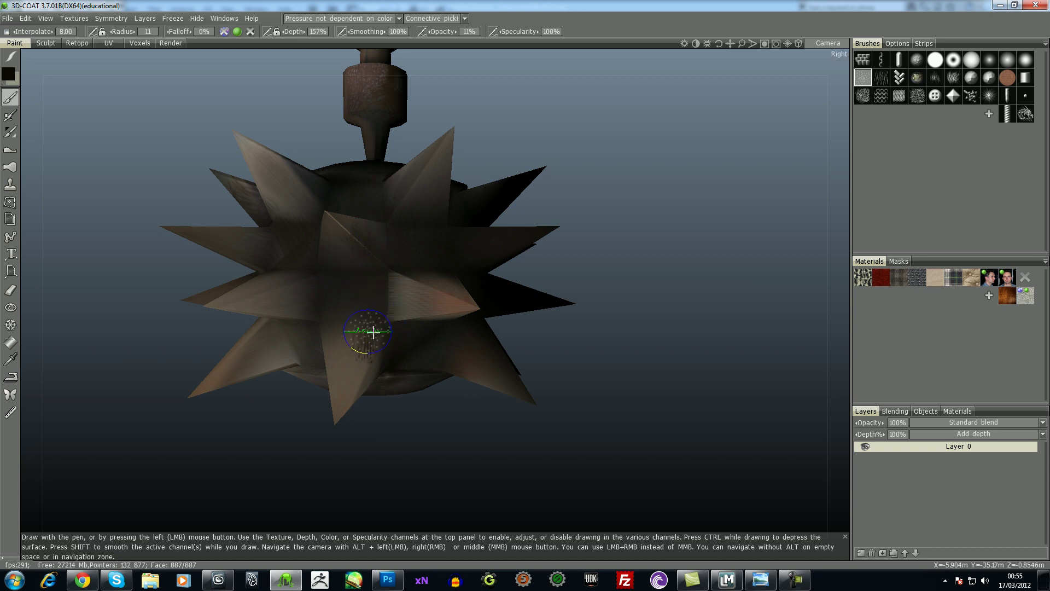
Brush faint dark speckles around the roots of the middle and lower spikes on the ball's remaining sides
{"action": "mouse_move", "coordinate": [368, 347]}
{"action": "left_mouse_down", "text": "shift"}
{"action": "mouse_move", "coordinate": [349, 333]}
{"action": "mouse_move", "coordinate": [367, 315]}
{"action": "mouse_move", "coordinate": [368, 246]}
{"action": "mouse_move", "coordinate": [396, 354]}
{"action": "left_mouse_up", "text": "shift"}
{"action": "mouse_move", "coordinate": [398, 437]}
{"action": "left_mouse_down"}
{"action": "mouse_move", "coordinate": [372, 436]}
{"action": "mouse_move", "coordinate": [373, 357]}
{"action": "mouse_move", "coordinate": [355, 332]}
{"action": "left_mouse_up"}
{"action": "mouse_move", "coordinate": [316, 295]}
{"action": "left_mouse_down"}
{"action": "mouse_move", "coordinate": [422, 307]}
{"action": "mouse_move", "coordinate": [401, 288]}
{"action": "mouse_move", "coordinate": [405, 305]}
{"action": "left_mouse_up"}
{"action": "mouse_move", "coordinate": [291, 411]}
{"action": "left_mouse_down"}
{"action": "mouse_move", "coordinate": [330, 420]}
{"action": "mouse_move", "coordinate": [331, 346]}
{"action": "left_mouse_up"}
{"action": "left_click_drag", "start_coordinate": [298, 255], "coordinate": [277, 264], "text": "shift"}
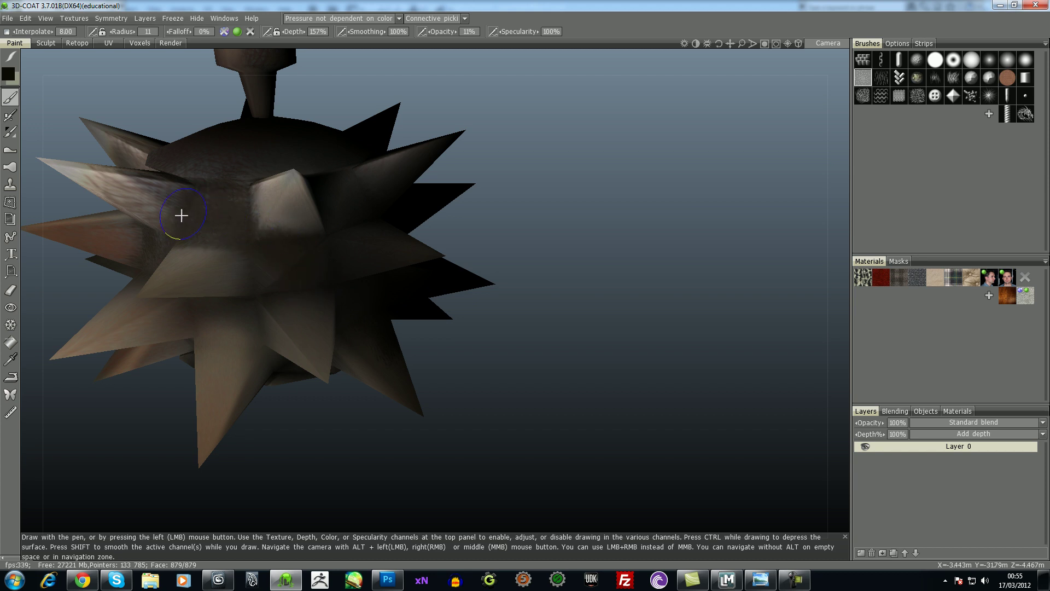
{"action": "left_click_drag", "start_coordinate": [323, 448], "coordinate": [290, 288]}
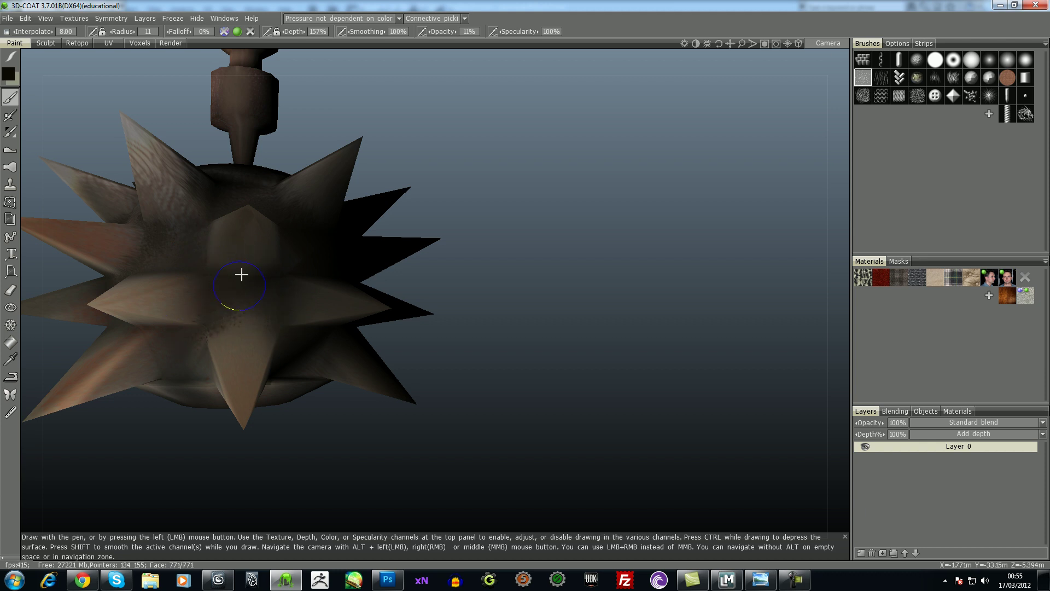
{"action": "mouse_move", "coordinate": [367, 453]}
{"action": "left_mouse_down"}
{"action": "mouse_move", "coordinate": [457, 306]}
{"action": "mouse_move", "coordinate": [664, 257]}
{"action": "mouse_move", "coordinate": [549, 395]}
{"action": "mouse_move", "coordinate": [474, 287]}
{"action": "left_mouse_up"}
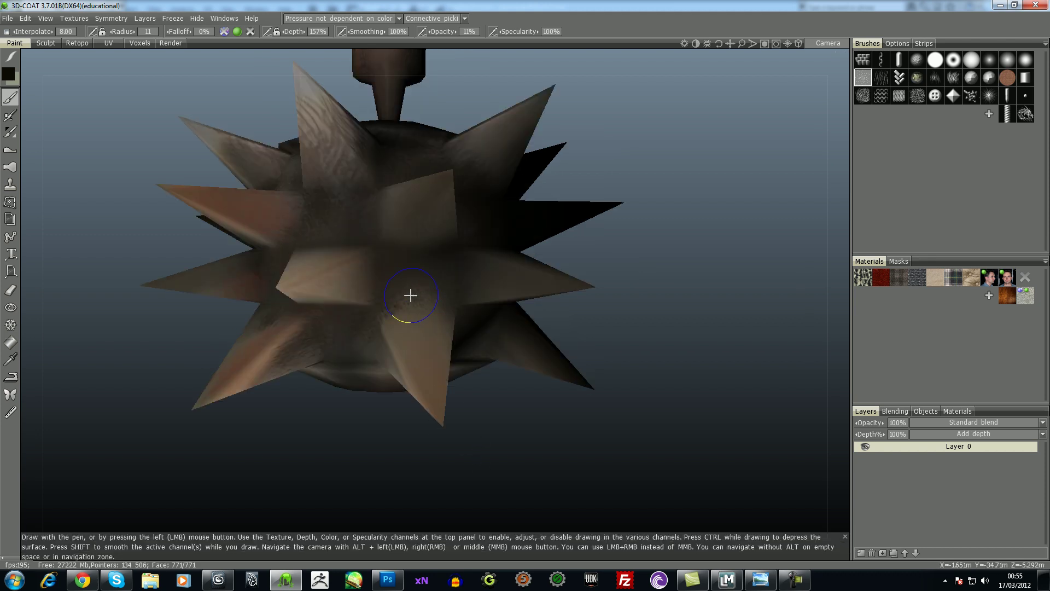
{"action": "mouse_move", "coordinate": [412, 305]}
{"action": "left_mouse_down", "text": "alt"}
{"action": "mouse_move", "coordinate": [412, 361]}
{"action": "mouse_move", "coordinate": [422, 339]}
{"action": "left_mouse_up", "text": "alt"}
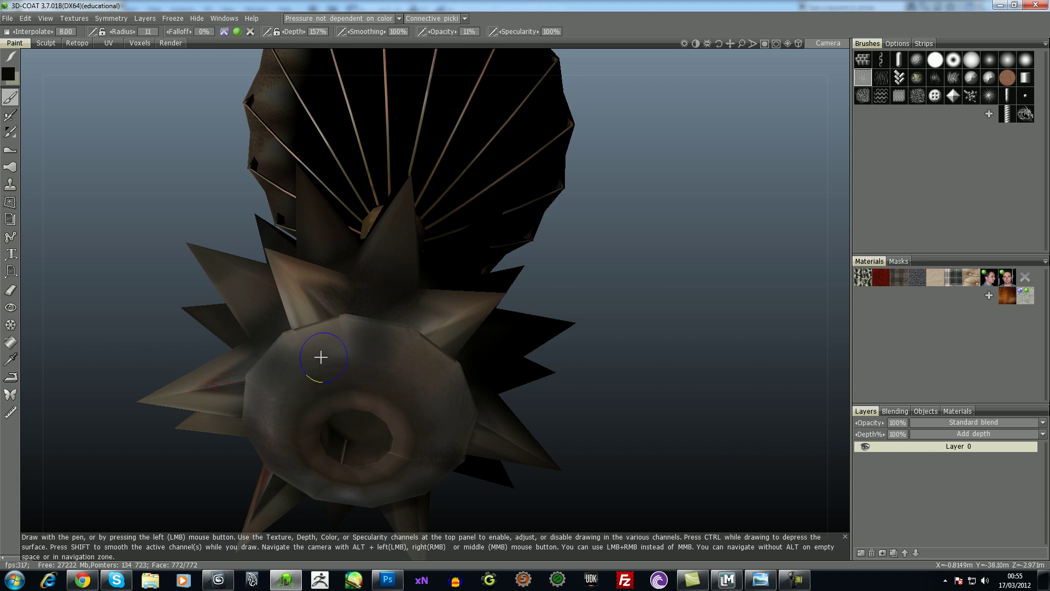
Paint dark speckles over the ball's underside and around its central hole at 11% opacity
{"action": "middle_click_drag", "start_coordinate": [620, 240], "coordinate": [680, 204], "text": "alt"}
{"action": "right_click_drag", "start_coordinate": [681, 204], "coordinate": [673, 241], "text": "alt"}
{"action": "left_click_drag", "start_coordinate": [674, 245], "coordinate": [547, 309], "text": "alt"}
{"action": "right_click_drag", "start_coordinate": [596, 339], "coordinate": [640, 205], "text": "alt"}
{"action": "mouse_move", "coordinate": [469, 317]}
{"action": "left_mouse_down"}
{"action": "mouse_move", "coordinate": [459, 340]}
{"action": "mouse_move", "coordinate": [456, 318]}
{"action": "left_mouse_up"}
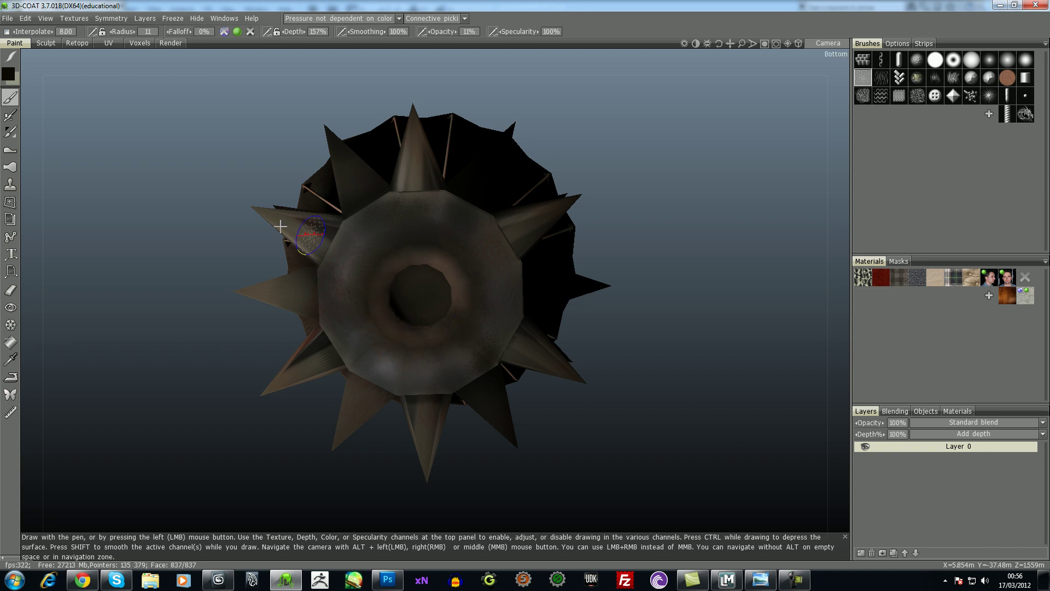
Pick a near-black green at 1% lightness and shade the underside around the hole at 7% opacity with a radius 6.49 brush
{"action": "left_click", "coordinate": [14, 78]}
{"action": "left_click", "coordinate": [546, 288]}
{"action": "left_click", "coordinate": [476, 289]}
{"action": "left_click", "coordinate": [473, 417]}
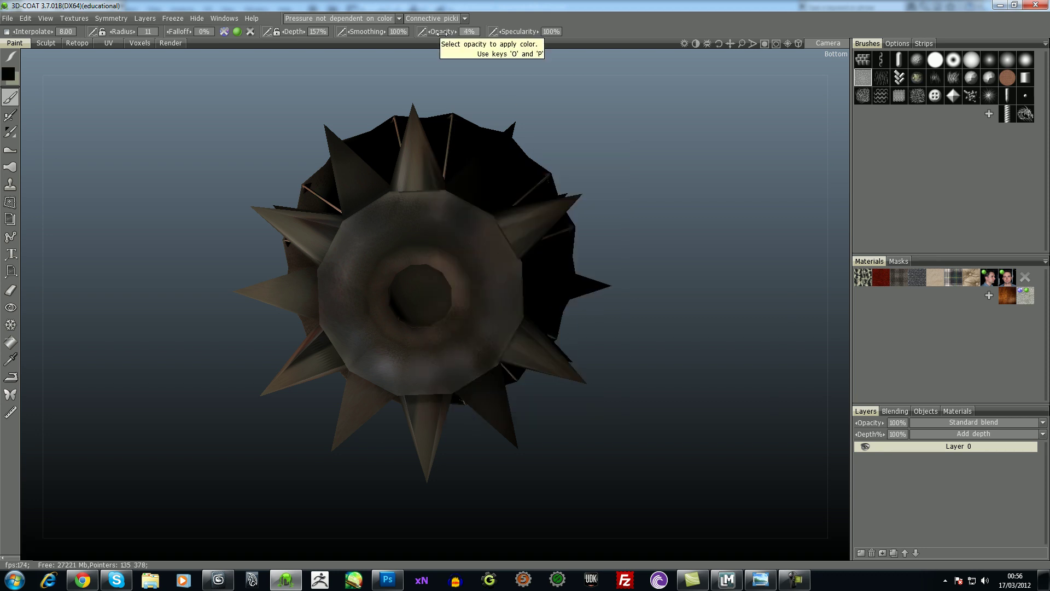
{"action": "left_click_drag", "start_coordinate": [439, 32], "coordinate": [442, 33]}
{"action": "right_click_drag", "start_coordinate": [459, 281], "coordinate": [455, 272]}
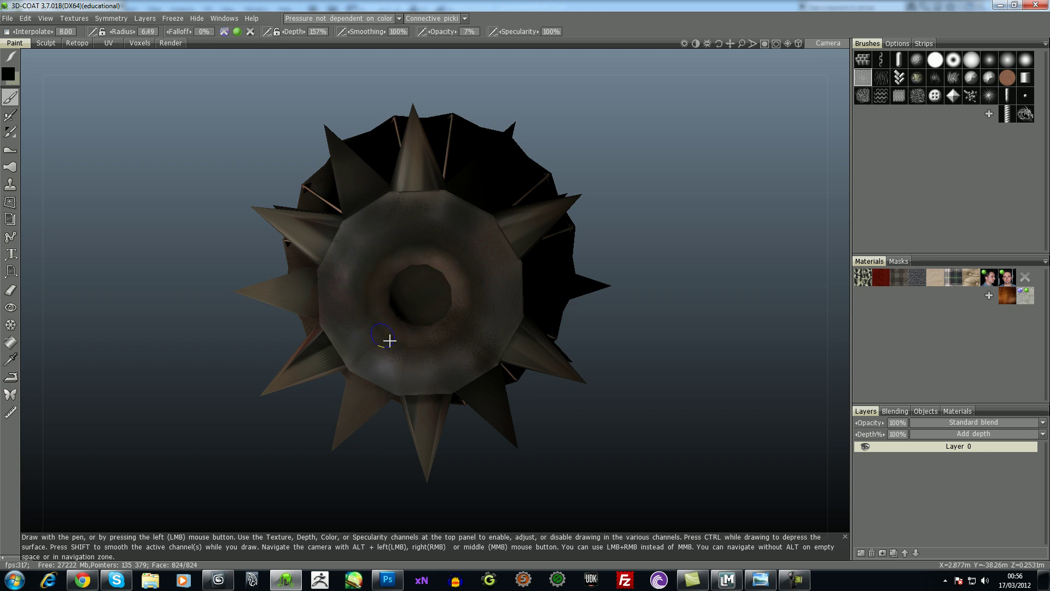
{"action": "left_click_drag", "start_coordinate": [693, 255], "coordinate": [717, 253]}
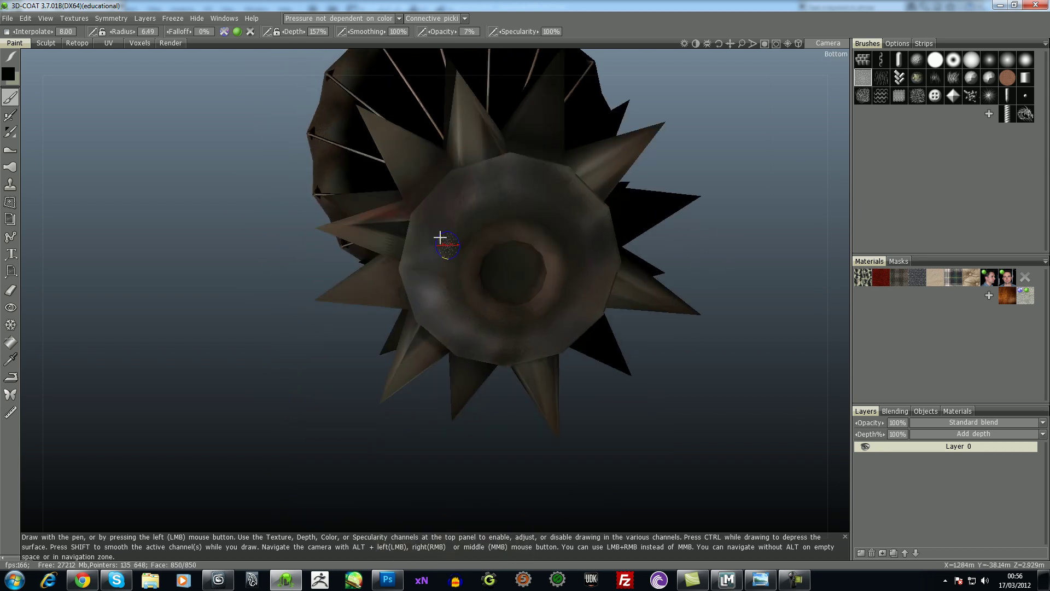
Darken the reddish lower spike beside the ball's base, smoothing it and setting the opacity to 15%
{"action": "left_click_drag", "start_coordinate": [441, 31], "coordinate": [454, 31]}
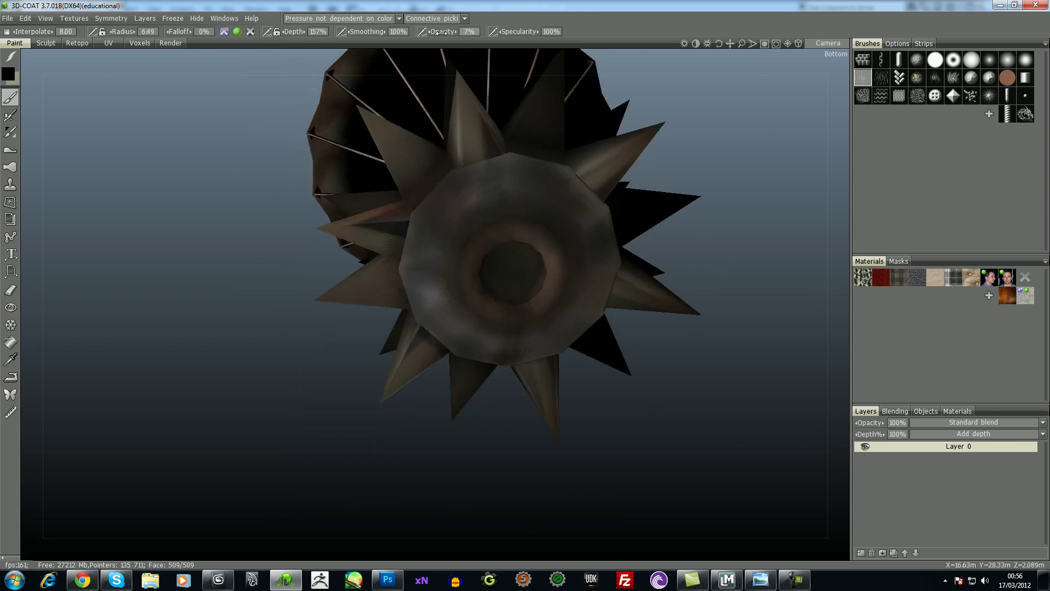
{"action": "left_click_drag", "start_coordinate": [278, 181], "coordinate": [497, 199]}
{"action": "key", "text": "shift"}
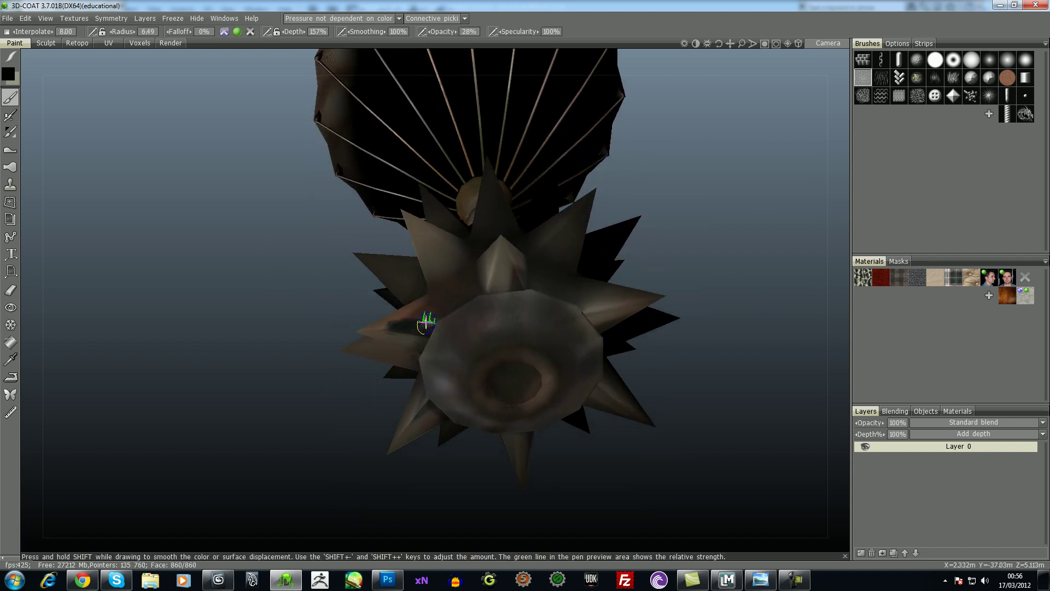
{"action": "left_click_drag", "start_coordinate": [439, 31], "coordinate": [432, 31]}
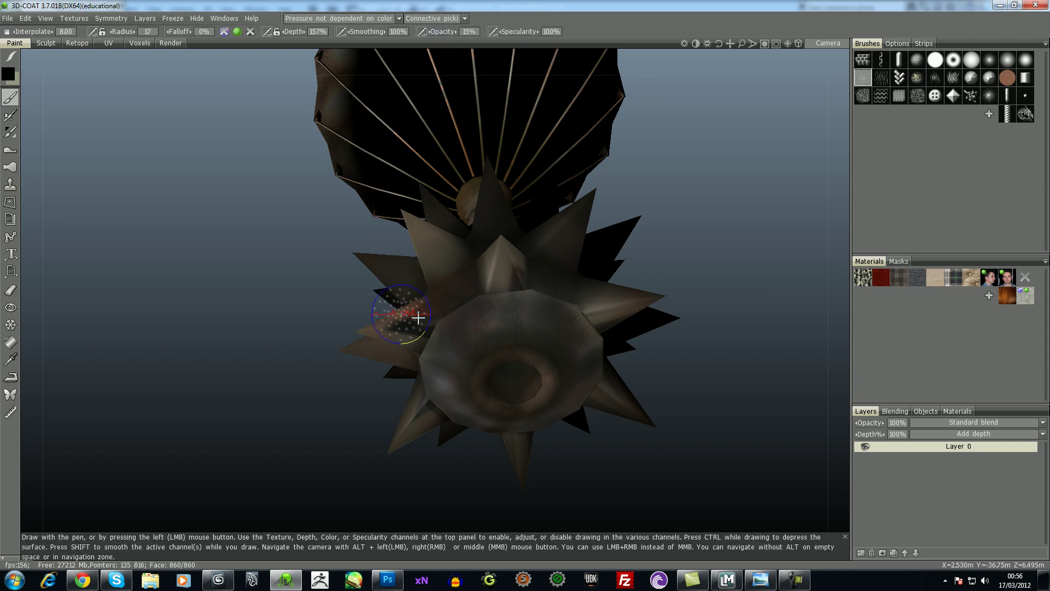
{"action": "mouse_move", "coordinate": [379, 340]}
{"action": "left_mouse_down", "text": "alt"}
{"action": "mouse_move", "coordinate": [327, 386]}
{"action": "mouse_move", "coordinate": [429, 363]}
{"action": "left_mouse_up", "text": "alt"}
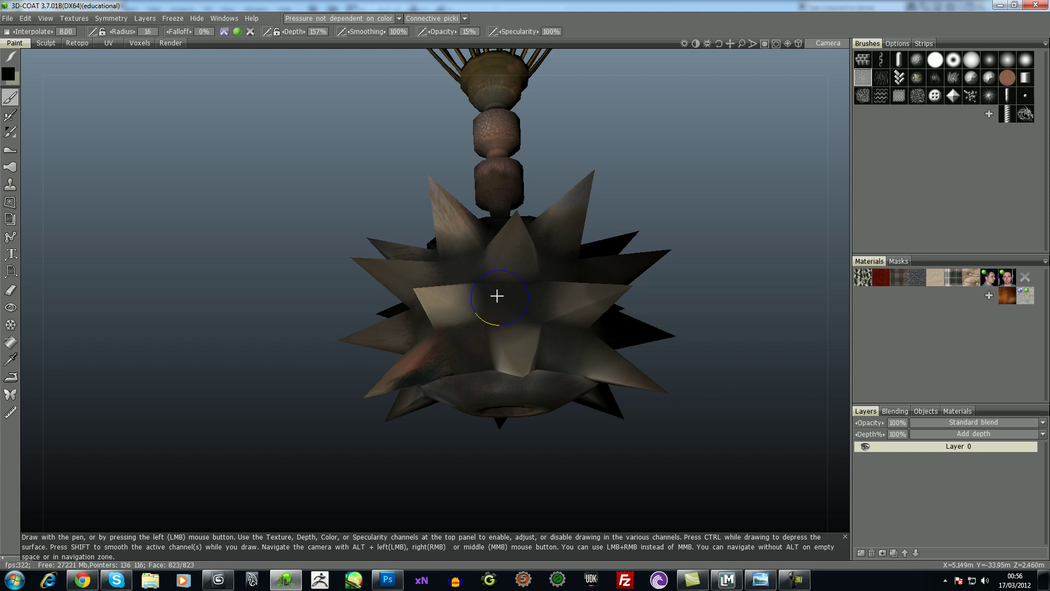
Deepen the shadows between the ball's middle spikes at 15% opacity, reducing the brush radius to 7.28
{"action": "left_click_drag", "start_coordinate": [375, 300], "coordinate": [434, 300], "text": "alt"}
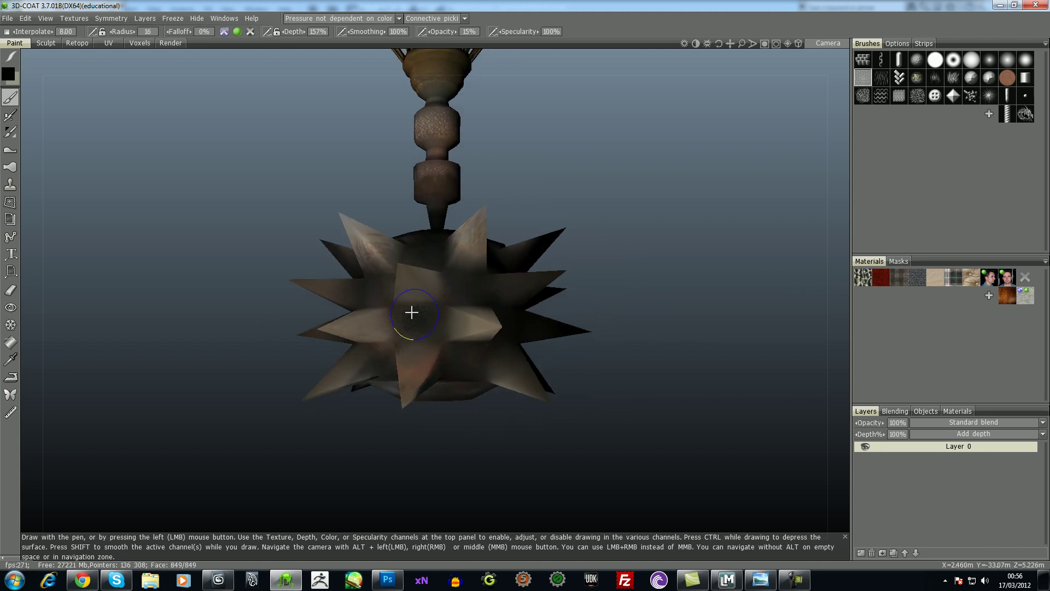
{"action": "right_click_drag", "start_coordinate": [420, 305], "coordinate": [406, 310]}
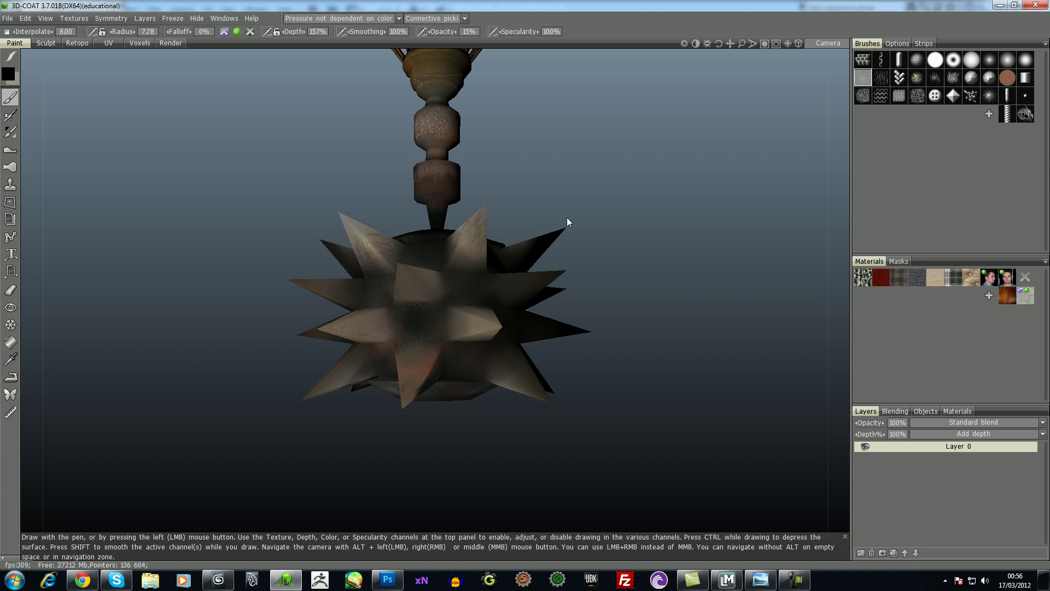
{"action": "left_click_drag", "start_coordinate": [500, 230], "coordinate": [616, 239], "text": "alt"}
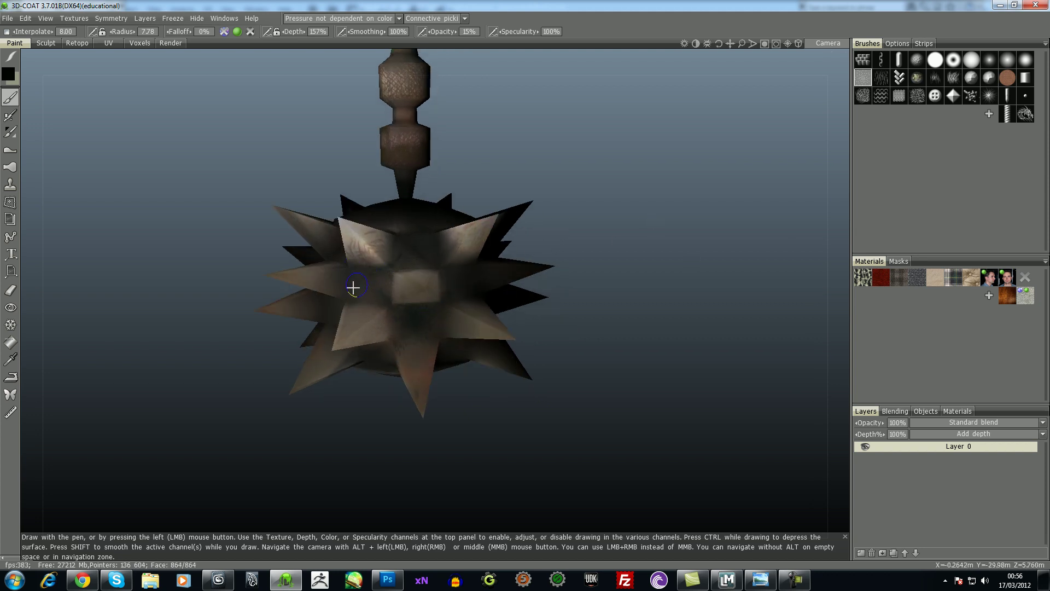
{"action": "left_click_drag", "start_coordinate": [498, 427], "coordinate": [324, 353], "text": "alt"}
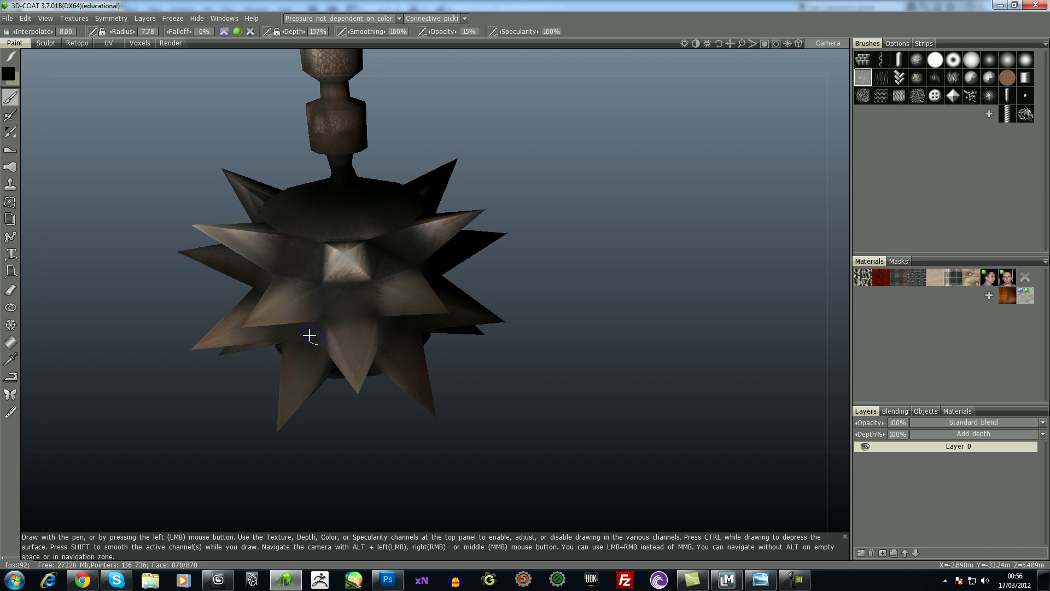
Enlarge the brush radius to 25 and speckle the ball's top surface with the near-black paint
{"action": "right_click_drag", "start_coordinate": [670, 216], "coordinate": [583, 227]}
{"action": "middle_click_drag", "start_coordinate": [583, 228], "coordinate": [650, 202]}
{"action": "right_click_drag", "start_coordinate": [649, 201], "coordinate": [618, 300]}
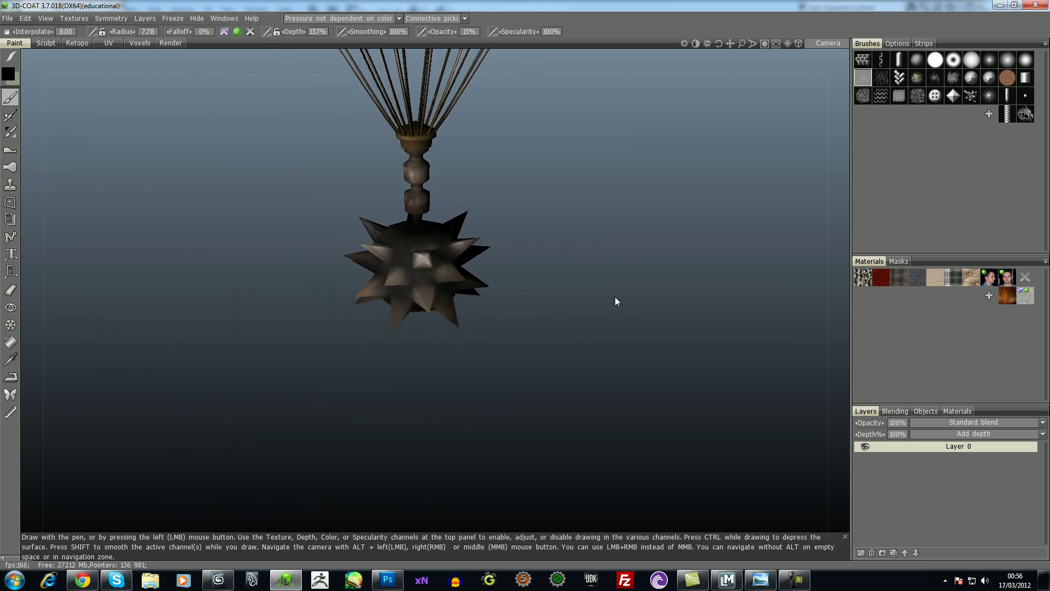
{"action": "left_click_drag", "start_coordinate": [619, 300], "coordinate": [654, 328]}
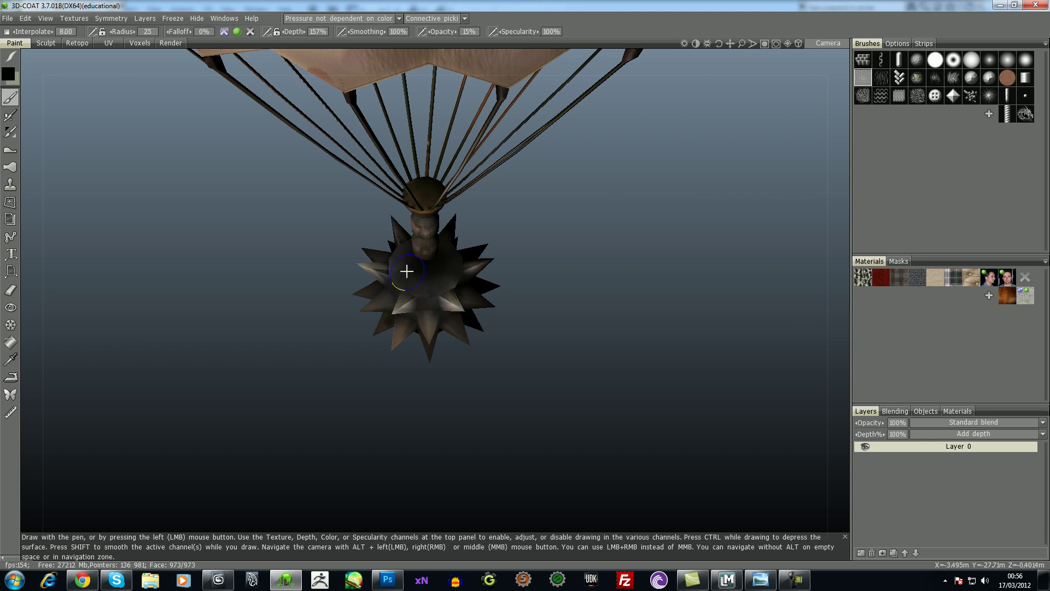
{"action": "mouse_move", "coordinate": [442, 231]}
{"action": "left_mouse_down"}
{"action": "mouse_move", "coordinate": [570, 220]}
{"action": "mouse_move", "coordinate": [553, 211]}
{"action": "mouse_move", "coordinate": [559, 295]}
{"action": "mouse_move", "coordinate": [483, 246]}
{"action": "left_mouse_up"}
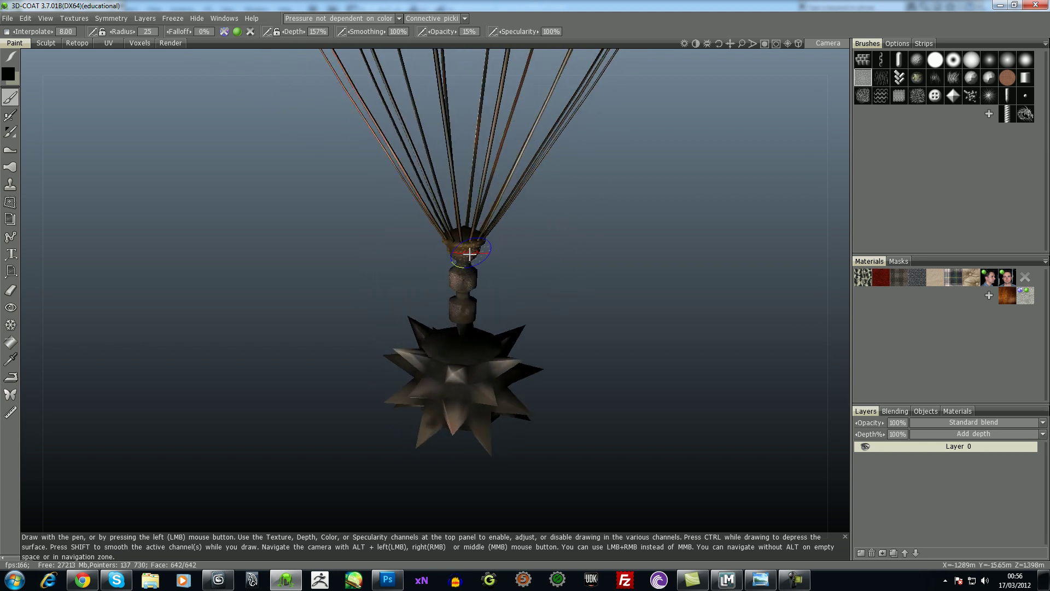
Speckle the collar and handle with near-black grime, reducing the brush radius to 7.50 for the collar's rim
{"action": "mouse_move", "coordinate": [492, 258]}
{"action": "right_mouse_down"}
{"action": "mouse_move", "coordinate": [551, 221]}
{"action": "mouse_move", "coordinate": [577, 172]}
{"action": "right_mouse_up"}
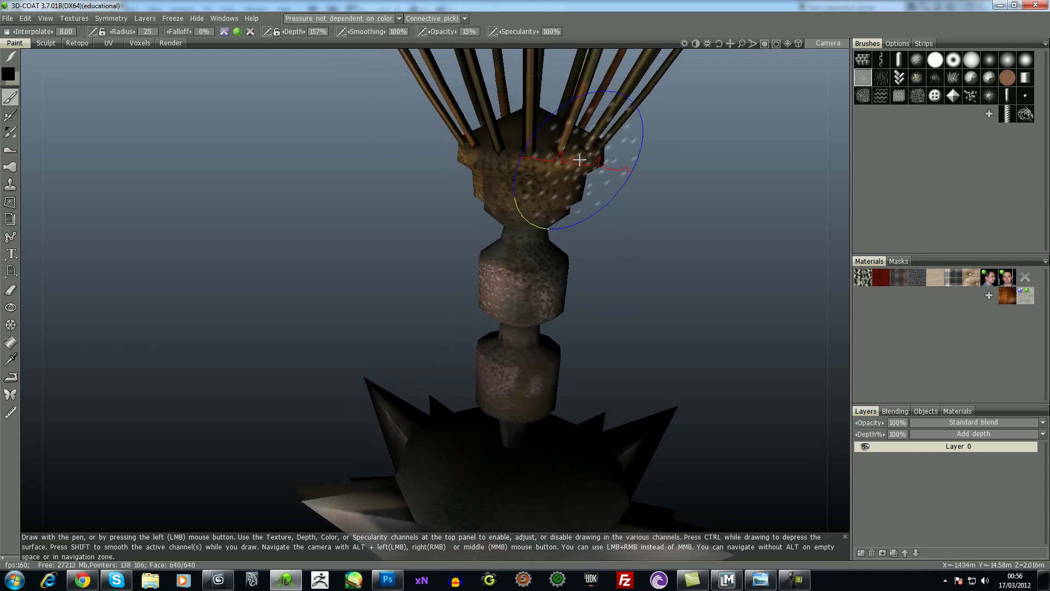
{"action": "right_click_drag", "start_coordinate": [506, 195], "coordinate": [453, 205]}
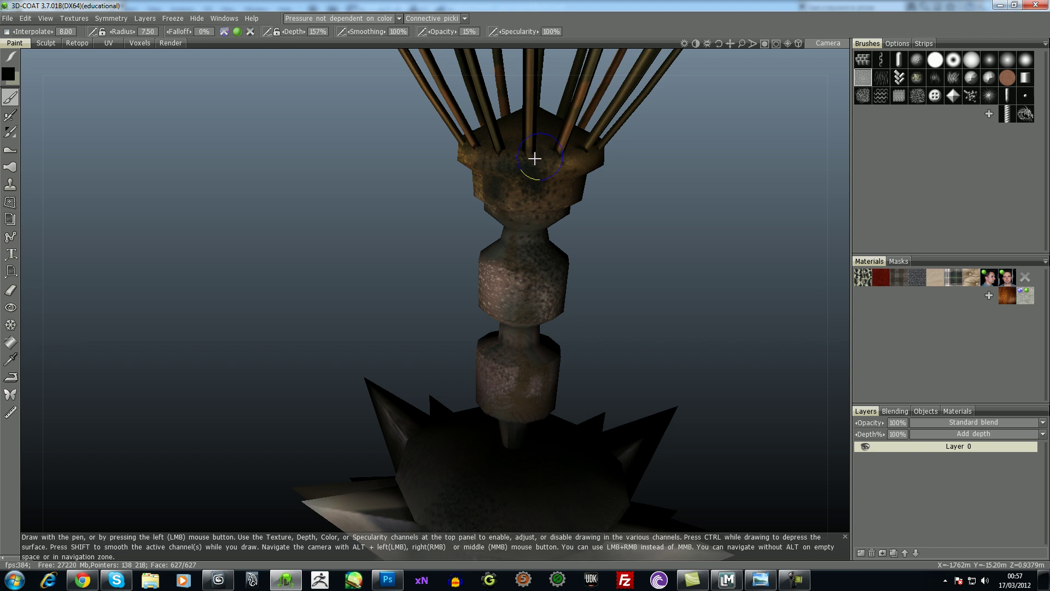
{"action": "left_click_drag", "start_coordinate": [387, 218], "coordinate": [511, 213]}
{"action": "left_click_drag", "start_coordinate": [444, 167], "coordinate": [406, 153]}
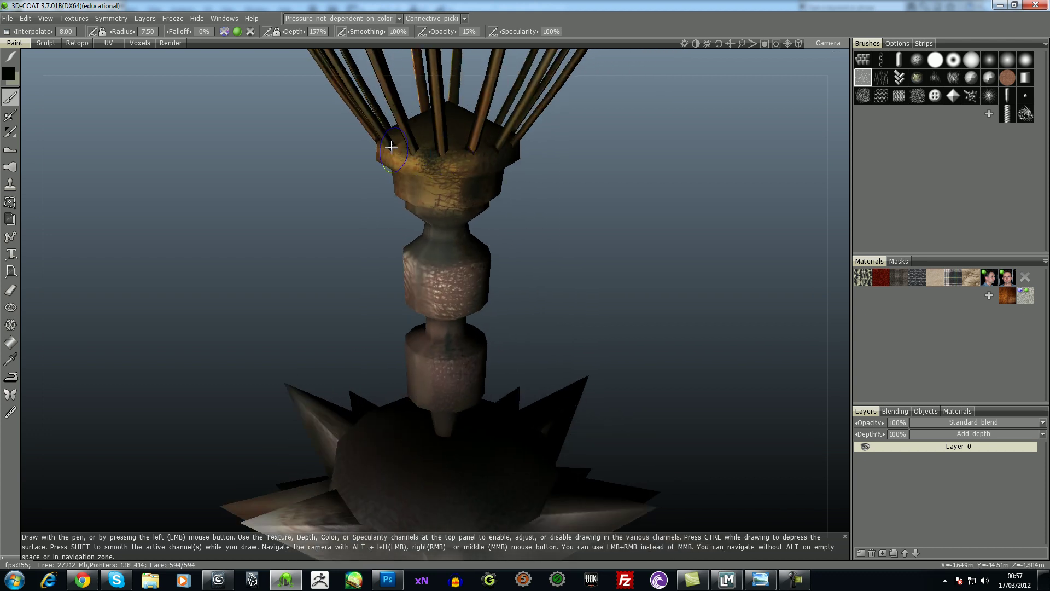
{"action": "mouse_move", "coordinate": [432, 233]}
{"action": "left_mouse_down"}
{"action": "mouse_move", "coordinate": [405, 256]}
{"action": "mouse_move", "coordinate": [419, 314]}
{"action": "left_mouse_up"}
Examine the weathering on the whole parachute mine from several angles and distances
{"action": "left_click_drag", "start_coordinate": [525, 282], "coordinate": [663, 287]}
{"action": "mouse_move", "coordinate": [432, 307]}
{"action": "left_mouse_down"}
{"action": "mouse_move", "coordinate": [447, 342]}
{"action": "mouse_move", "coordinate": [436, 370]}
{"action": "mouse_move", "coordinate": [405, 385]}
{"action": "left_mouse_up"}
{"action": "mouse_move", "coordinate": [336, 488]}
{"action": "left_mouse_down"}
{"action": "mouse_move", "coordinate": [283, 478]}
{"action": "mouse_move", "coordinate": [323, 495]}
{"action": "left_mouse_up"}
{"action": "right_click_drag", "start_coordinate": [592, 210], "coordinate": [601, 249]}
{"action": "left_click_drag", "start_coordinate": [601, 248], "coordinate": [619, 353]}
{"action": "right_click_drag", "start_coordinate": [619, 353], "coordinate": [612, 396]}
{"action": "left_click_drag", "start_coordinate": [613, 395], "coordinate": [642, 333]}
{"action": "right_click_drag", "start_coordinate": [634, 279], "coordinate": [622, 374]}
{"action": "left_click_drag", "start_coordinate": [621, 374], "coordinate": [643, 309]}
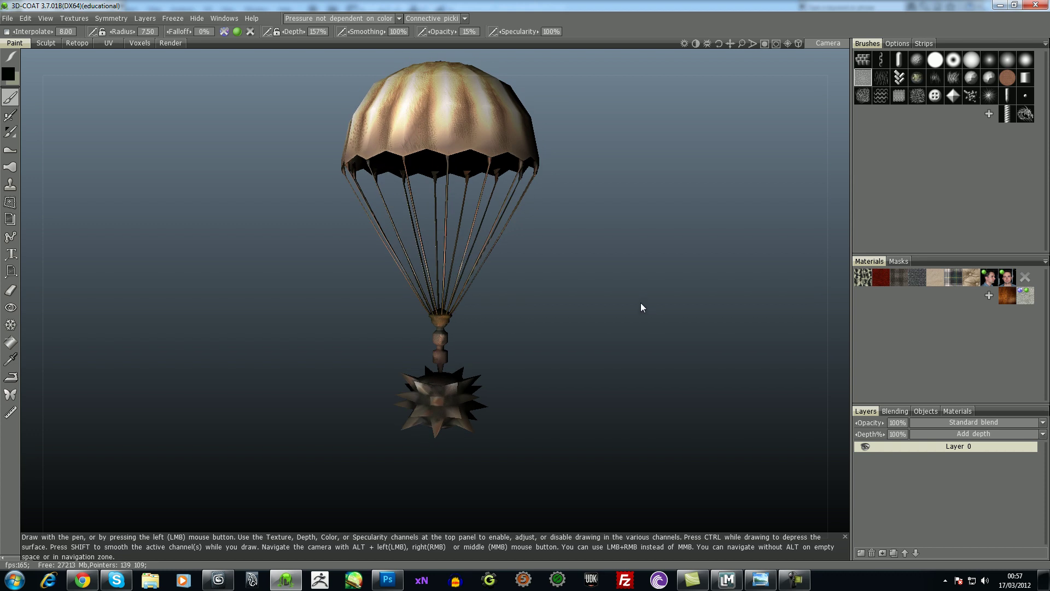
Pick a dark brown paint colour (hue 36, saturation 51%, lightness 11%) and lower the brush opacity to 8%
{"action": "left_click", "coordinate": [9, 74]}
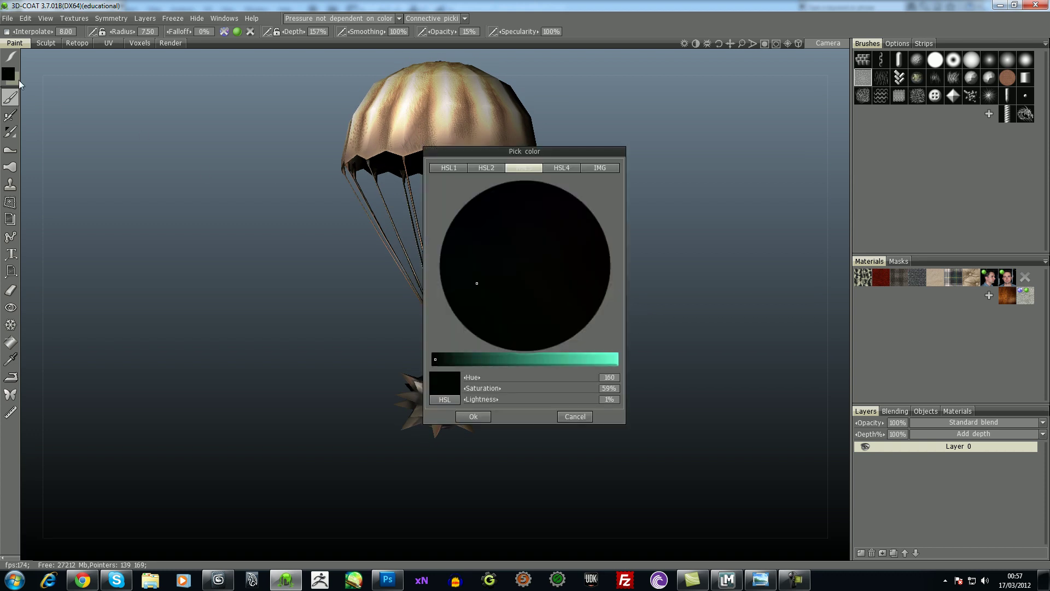
{"action": "left_click", "coordinate": [562, 232]}
{"action": "mouse_move", "coordinate": [529, 220]}
{"action": "left_mouse_down"}
{"action": "mouse_move", "coordinate": [486, 260]}
{"action": "mouse_move", "coordinate": [572, 288]}
{"action": "mouse_move", "coordinate": [559, 290]}
{"action": "left_mouse_up"}
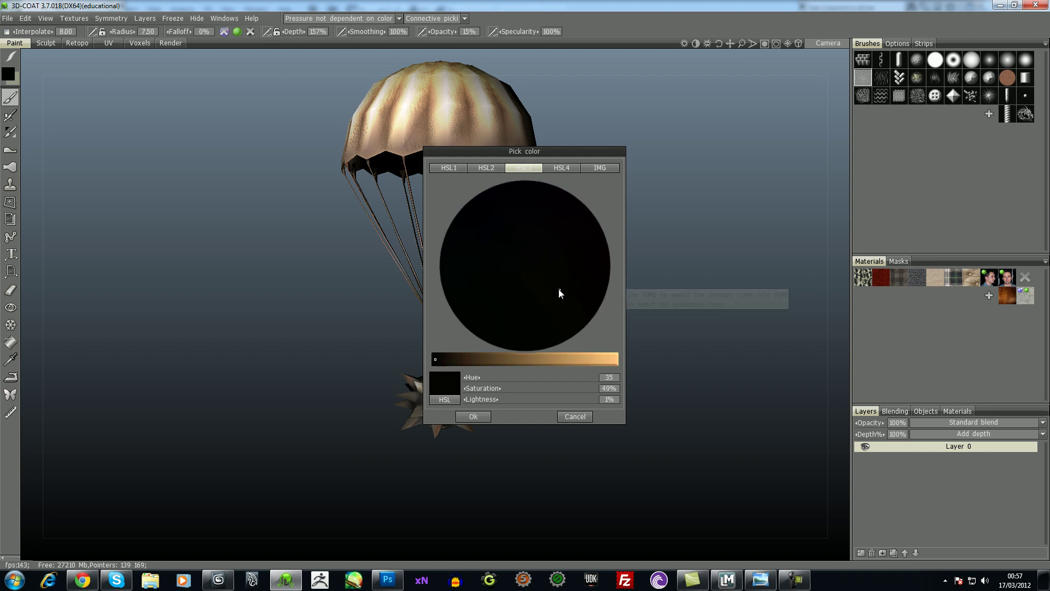
{"action": "left_click", "coordinate": [451, 357]}
{"action": "left_click", "coordinate": [472, 416]}
{"action": "mouse_move", "coordinate": [539, 222]}
{"action": "left_mouse_down"}
{"action": "mouse_move", "coordinate": [536, 190]}
{"action": "mouse_move", "coordinate": [541, 228]}
{"action": "mouse_move", "coordinate": [470, 169]}
{"action": "left_mouse_up"}
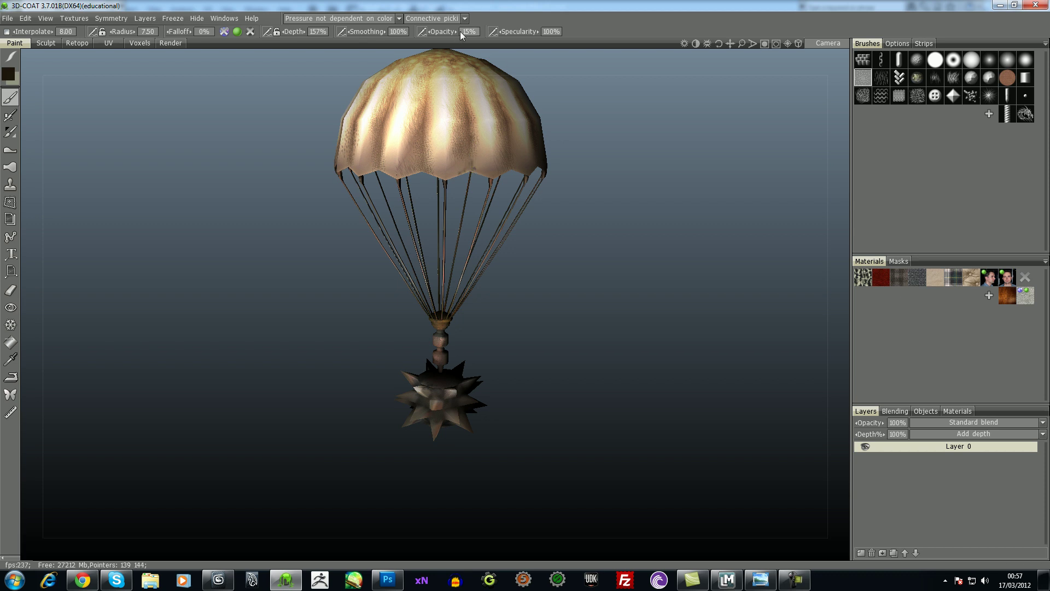
{"action": "left_click_drag", "start_coordinate": [442, 31], "coordinate": [433, 31]}
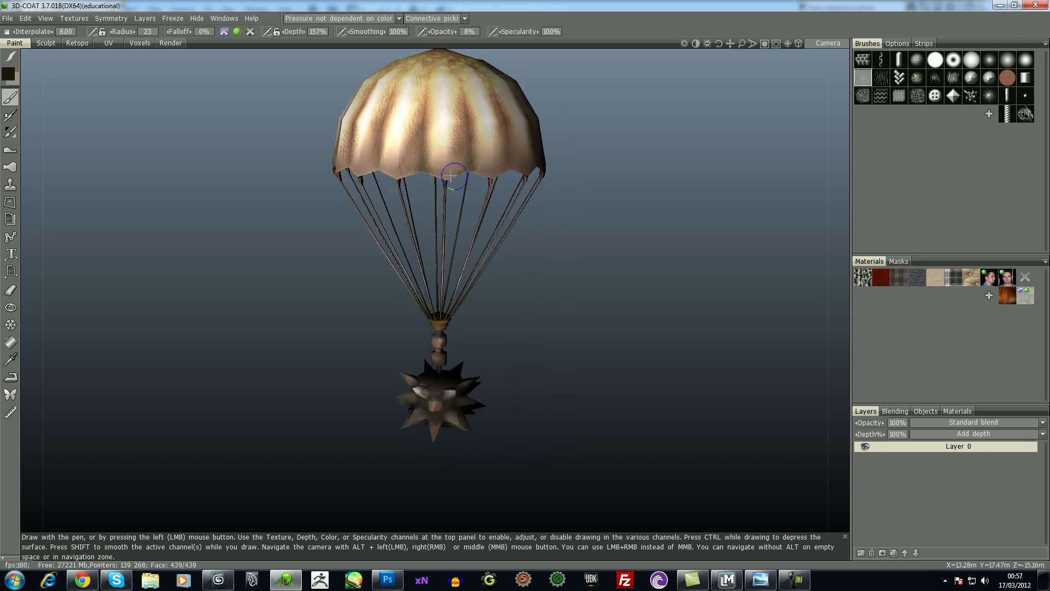
Shade the parachute canopy's scalloped lower edge all the way round with the dark brown, using brush radius 23
{"action": "mouse_move", "coordinate": [389, 182]}
{"action": "left_mouse_down"}
{"action": "mouse_move", "coordinate": [454, 206]}
{"action": "mouse_move", "coordinate": [487, 185]}
{"action": "left_mouse_up"}
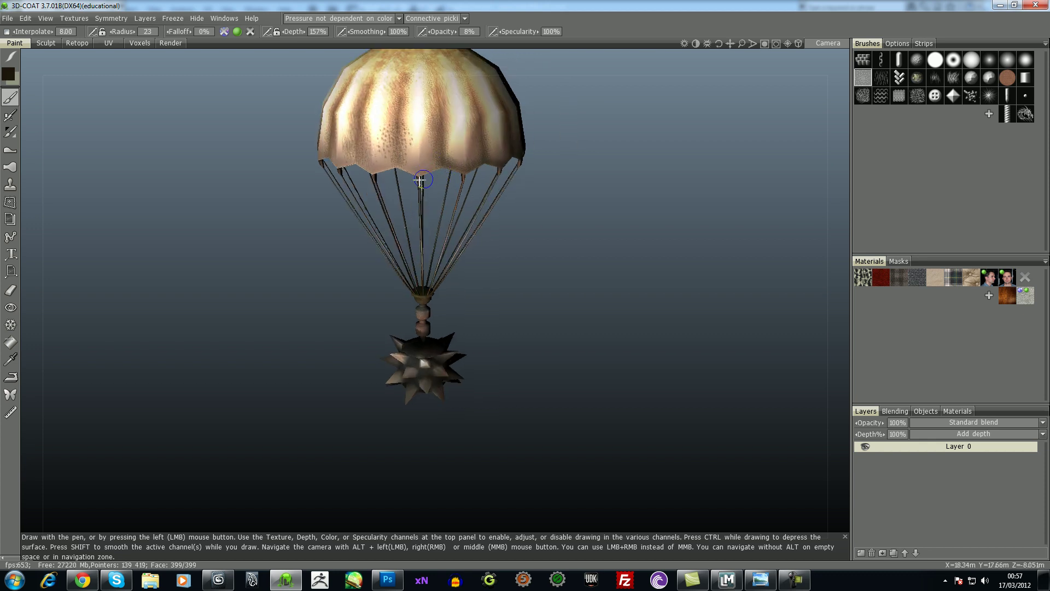
{"action": "mouse_move", "coordinate": [397, 157]}
{"action": "left_mouse_down", "text": "alt"}
{"action": "mouse_move", "coordinate": [452, 206]}
{"action": "mouse_move", "coordinate": [574, 192]}
{"action": "mouse_move", "coordinate": [567, 206]}
{"action": "mouse_move", "coordinate": [644, 240]}
{"action": "left_mouse_up", "text": "alt"}
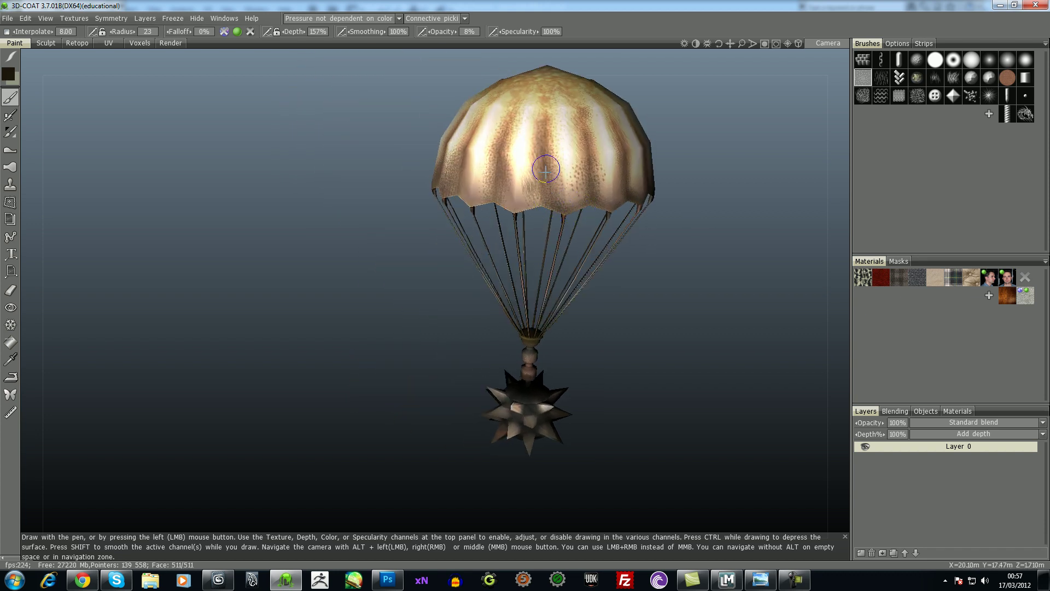
{"action": "left_click_drag", "start_coordinate": [503, 222], "coordinate": [551, 235], "text": "alt"}
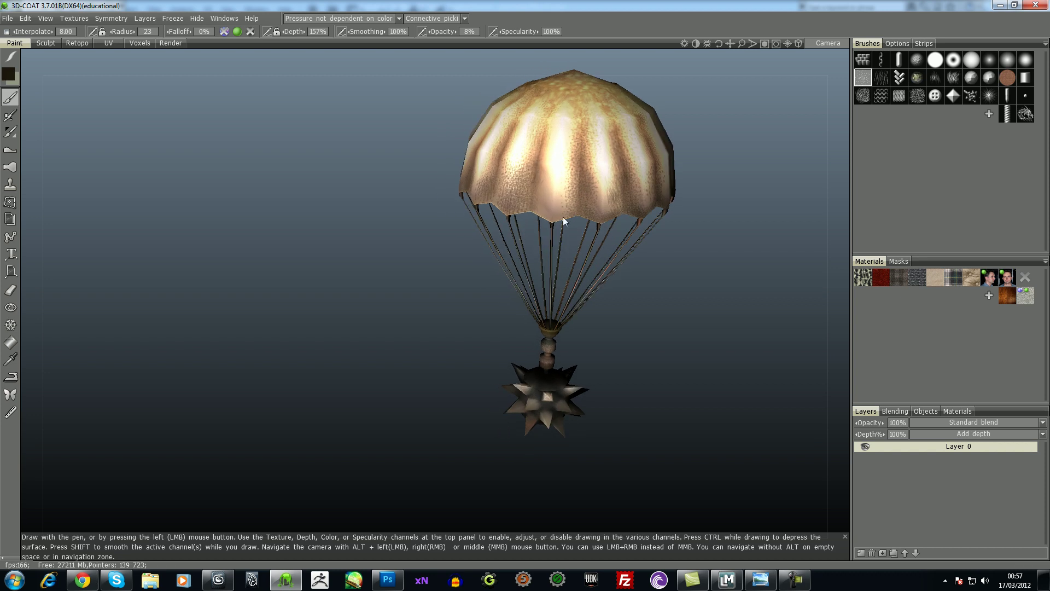
{"action": "left_click_drag", "start_coordinate": [533, 165], "coordinate": [520, 194], "text": "alt"}
{"action": "mouse_move", "coordinate": [487, 239]}
{"action": "left_mouse_down", "text": "alt"}
{"action": "mouse_move", "coordinate": [545, 217]}
{"action": "mouse_move", "coordinate": [457, 246]}
{"action": "mouse_move", "coordinate": [491, 204]}
{"action": "left_mouse_up", "text": "alt"}
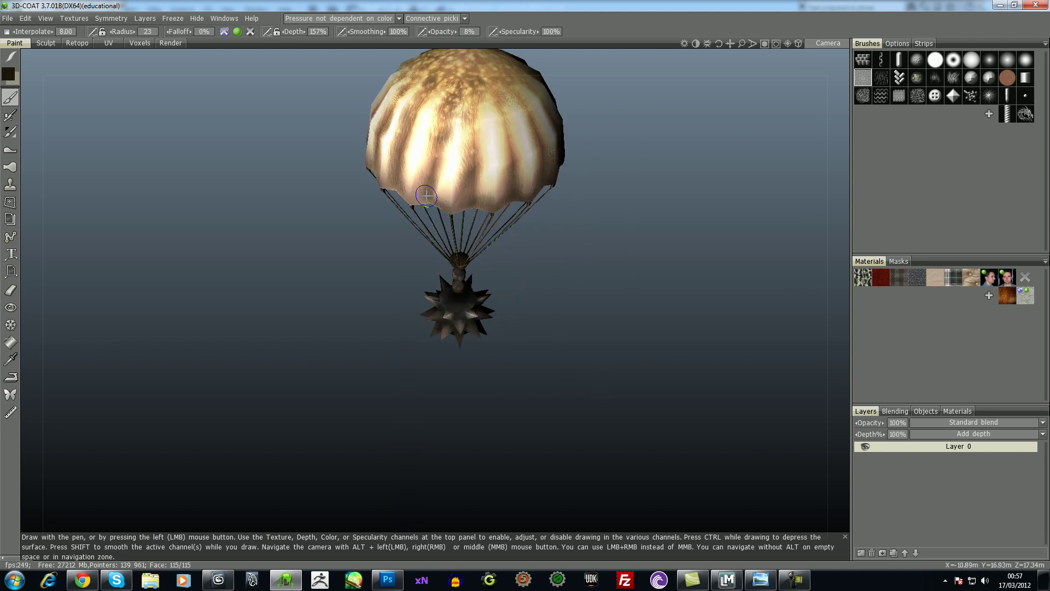
{"action": "left_click_drag", "start_coordinate": [342, 270], "coordinate": [418, 205]}
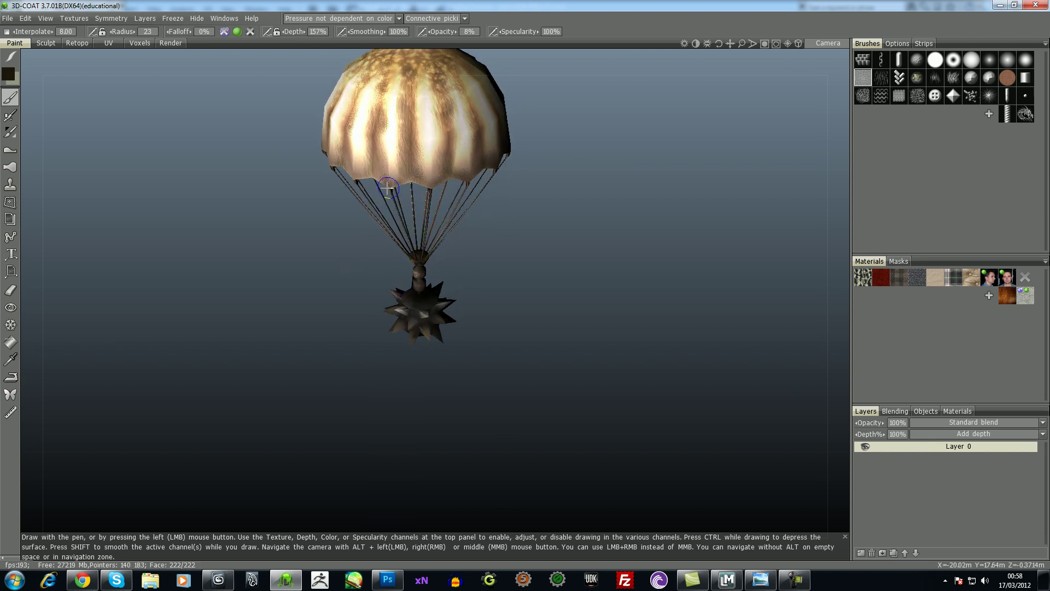
{"action": "left_click_drag", "start_coordinate": [584, 197], "coordinate": [636, 242], "text": "alt"}
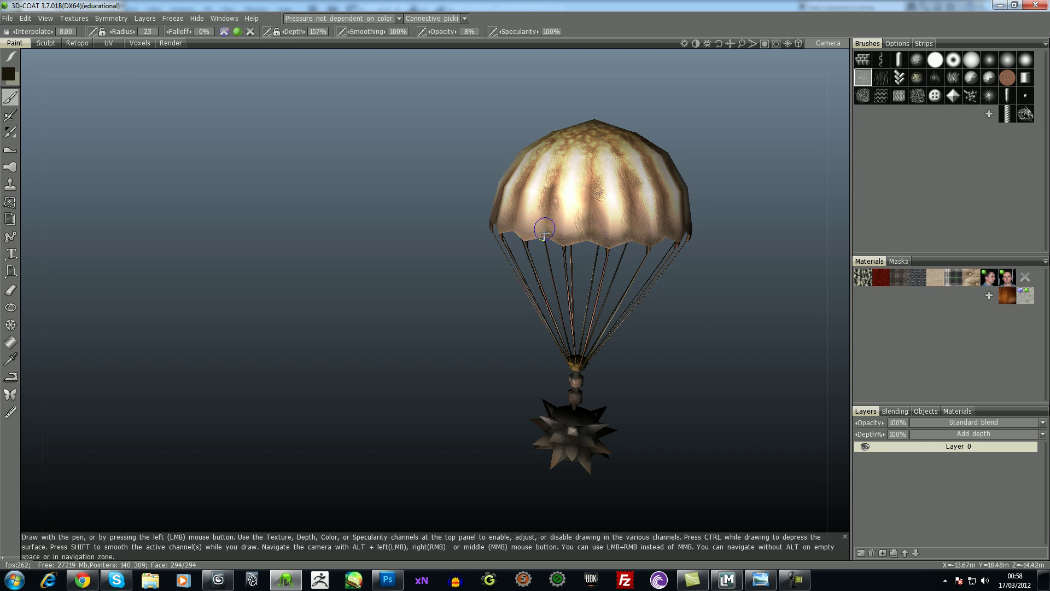
{"action": "left_click_drag", "start_coordinate": [480, 291], "coordinate": [548, 227]}
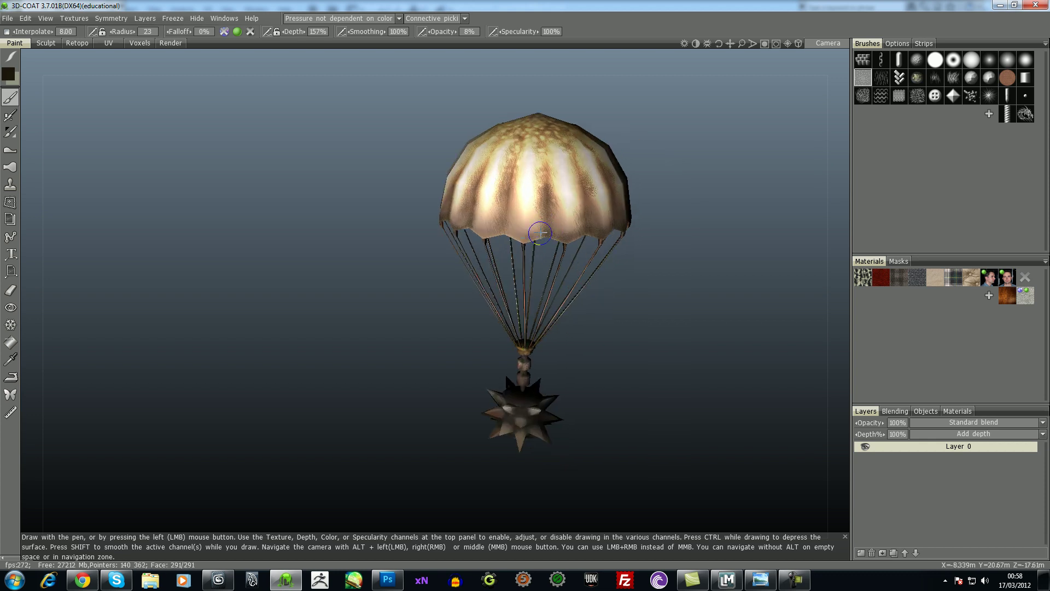
{"action": "left_click_drag", "start_coordinate": [427, 286], "coordinate": [497, 239], "text": "alt"}
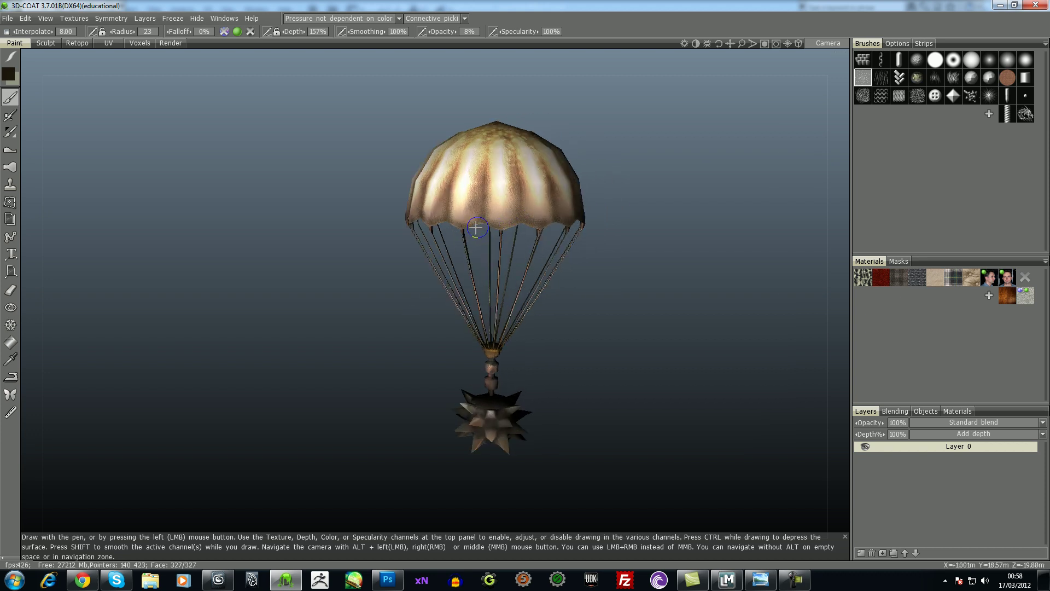
{"action": "left_click_drag", "start_coordinate": [659, 284], "coordinate": [573, 251], "text": "alt"}
{"action": "left_click_drag", "start_coordinate": [613, 190], "coordinate": [659, 225], "text": "alt"}
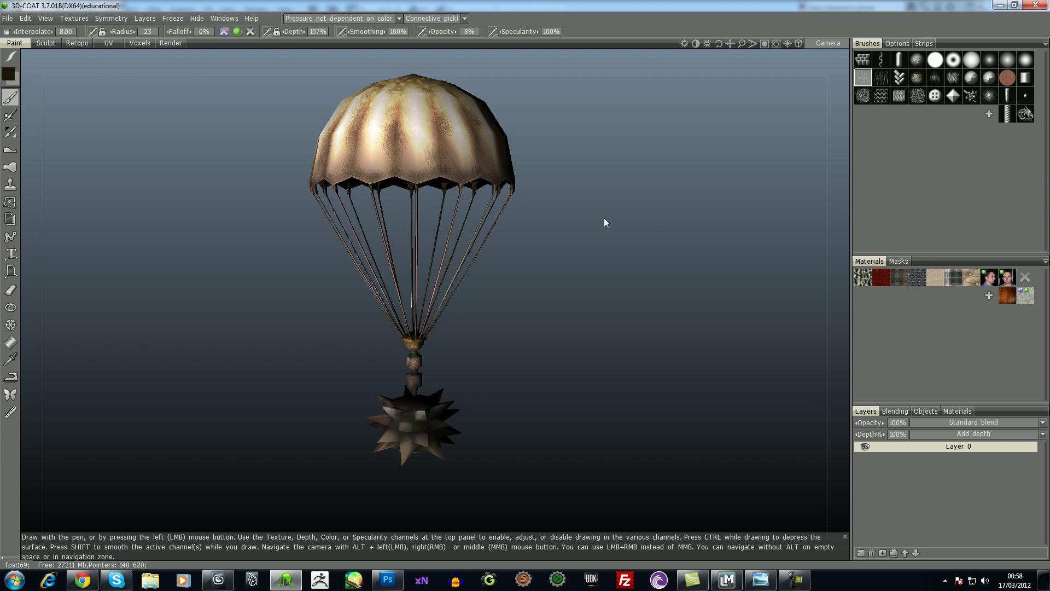
Add a new layer named specmap and rename Layer 0 as diffuse
{"action": "left_click_drag", "start_coordinate": [635, 182], "coordinate": [785, 299], "text": "alt"}
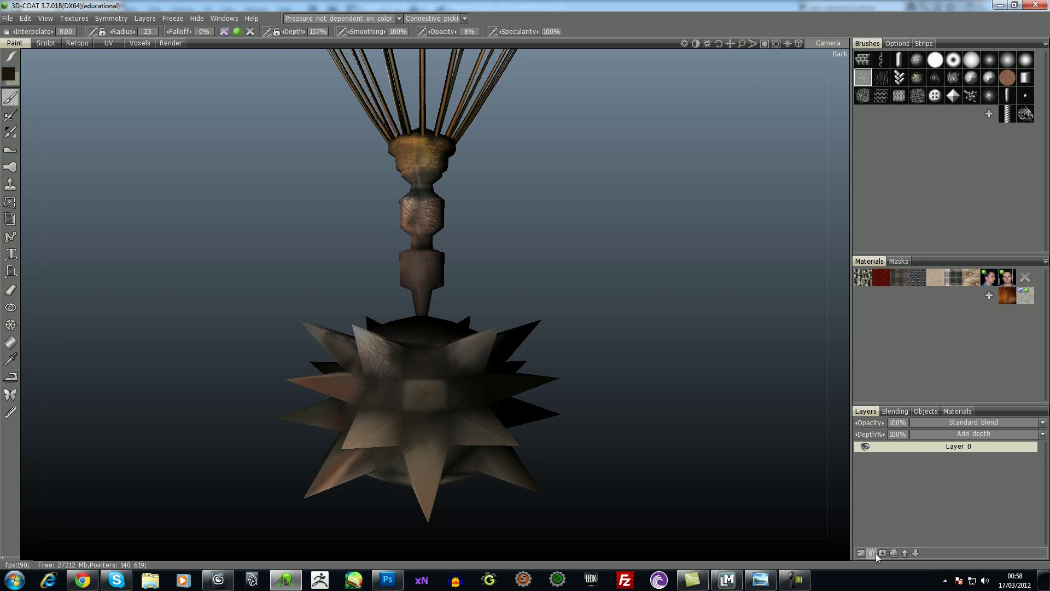
{"action": "left_click", "coordinate": [861, 553]}
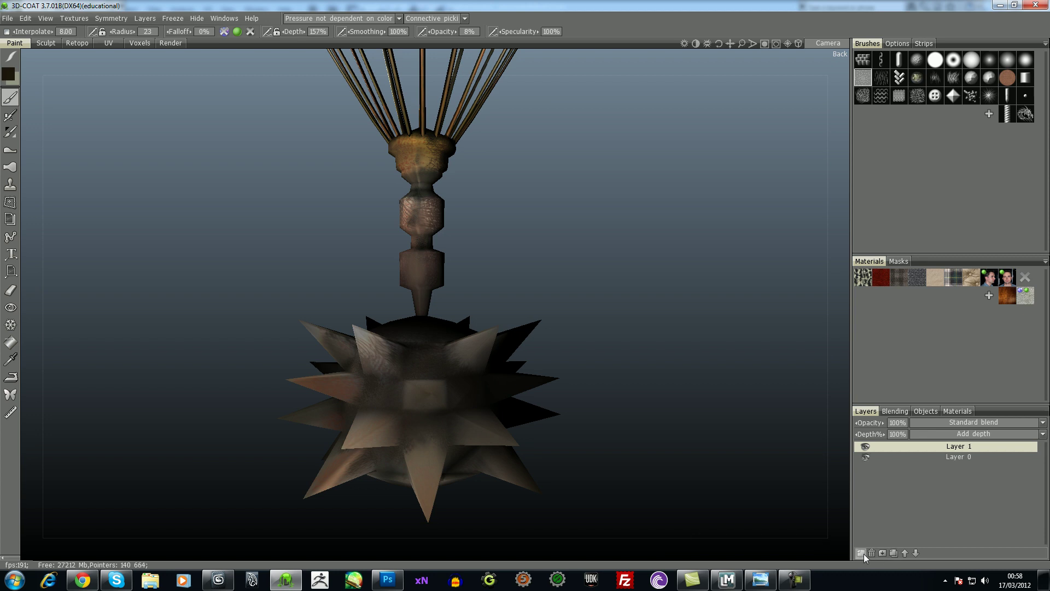
{"action": "double_click", "coordinate": [963, 447]}
{"action": "type", "text": "specmap"}
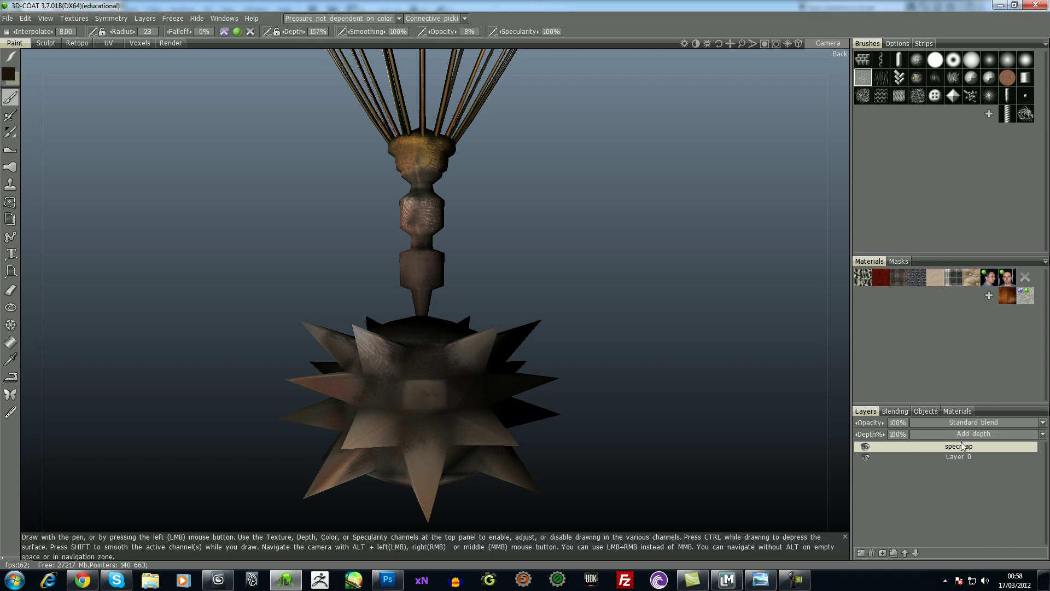
{"action": "left_click", "coordinate": [959, 458]}
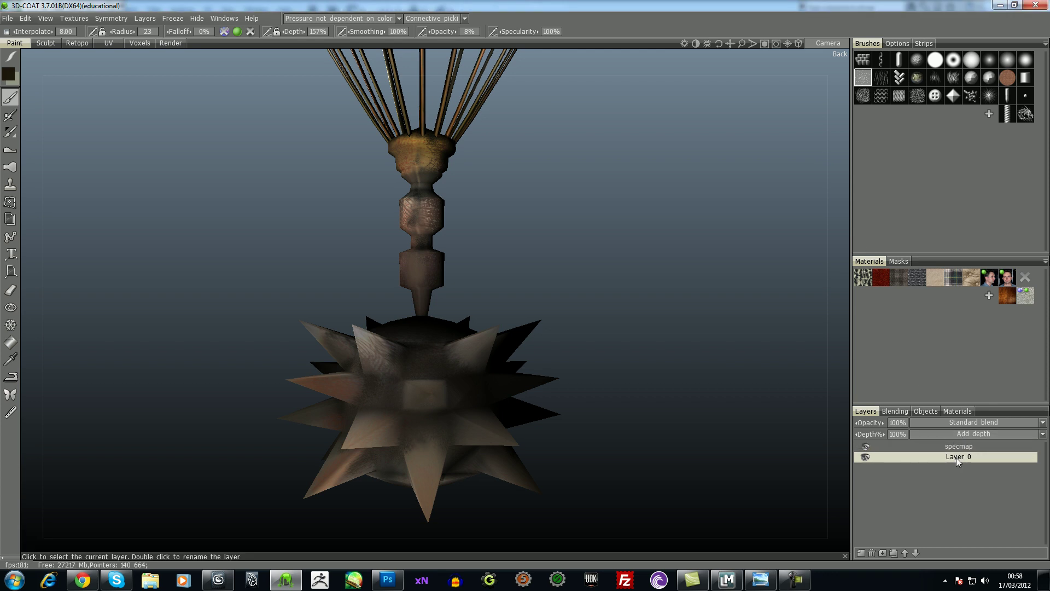
{"action": "double_click", "coordinate": [955, 456]}
{"action": "type", "text": "diffuse"}
{"action": "key", "text": "Return"}
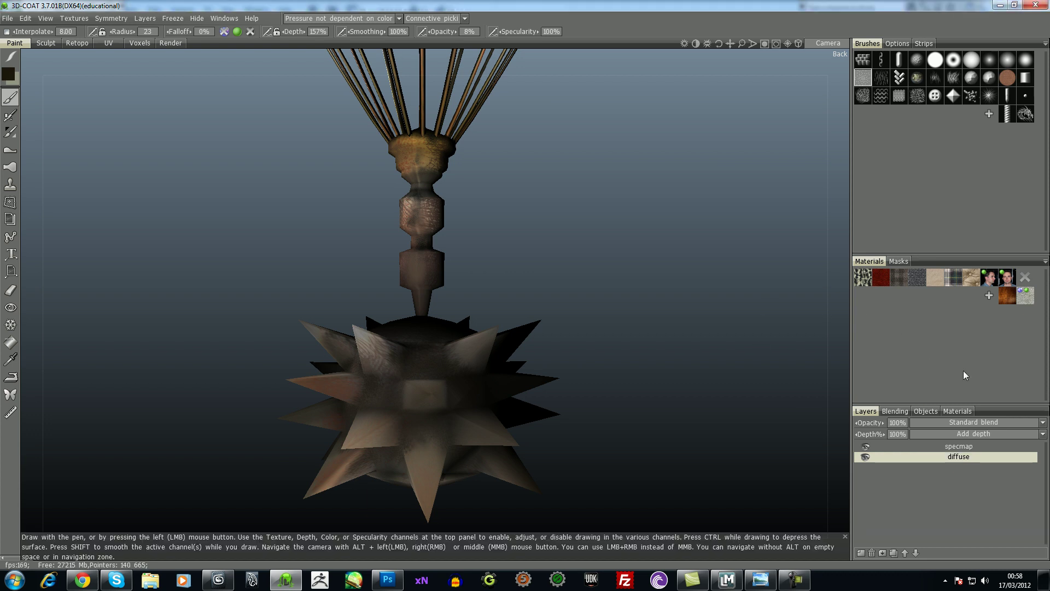
Make specmap the current layer, review its blend modes and keep Standard blend
{"action": "left_click", "coordinate": [964, 447]}
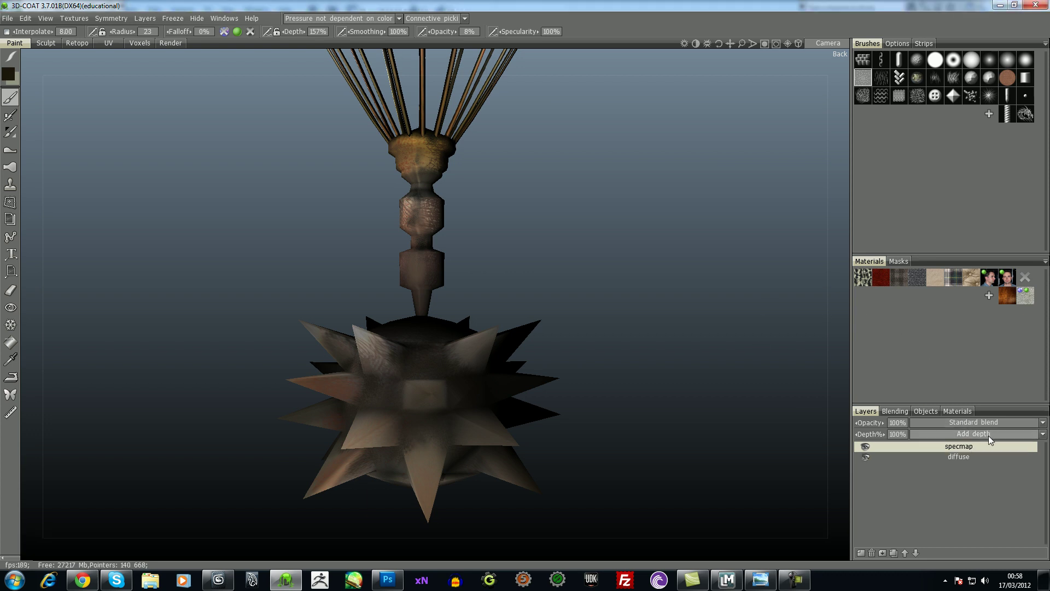
{"action": "left_click", "coordinate": [988, 434]}
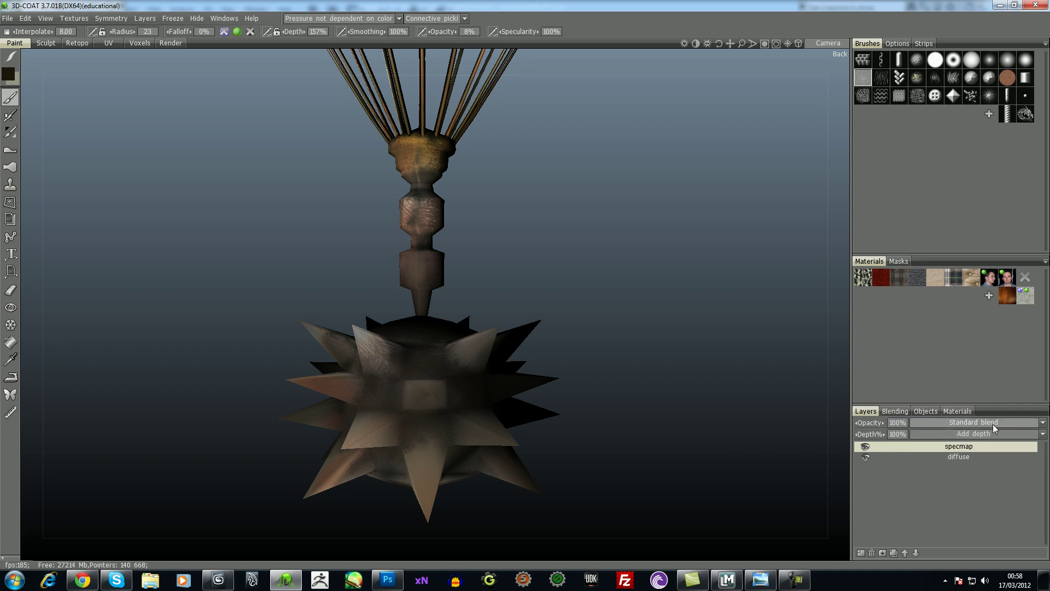
{"action": "left_click", "coordinate": [994, 423]}
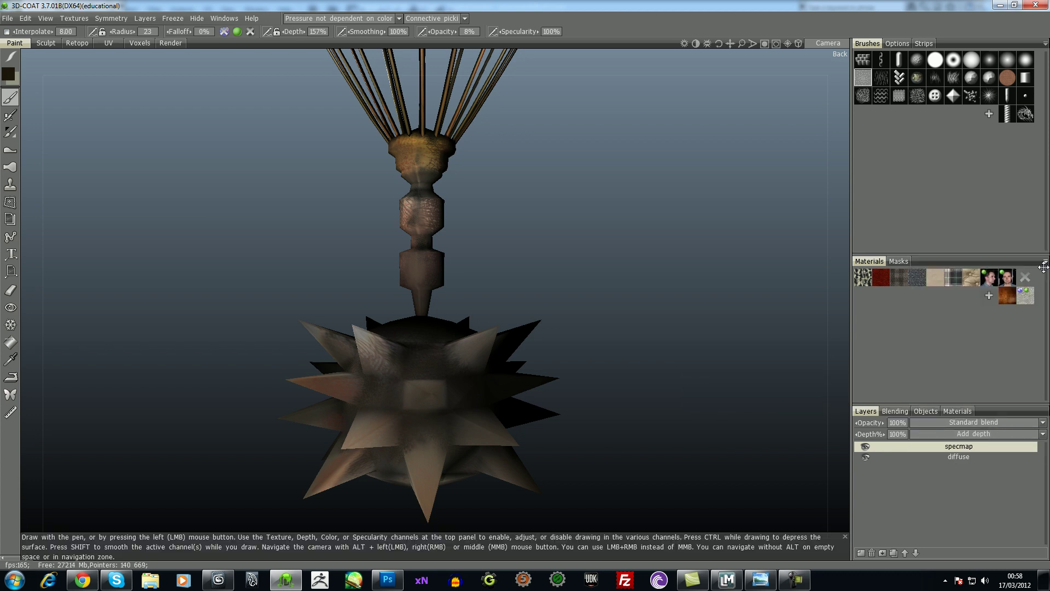
{"action": "left_click", "coordinate": [992, 418]}
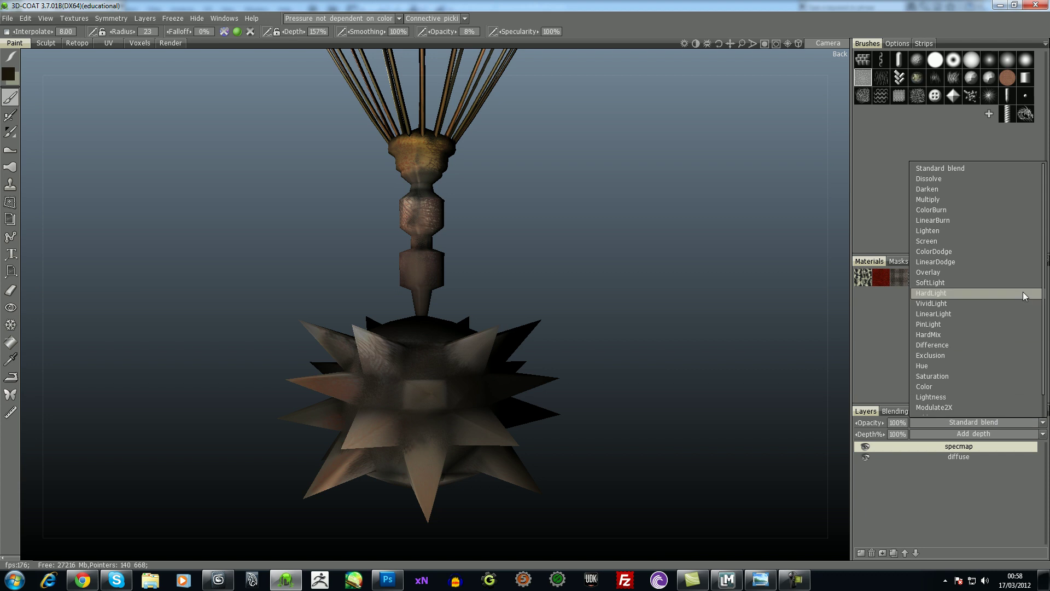
{"action": "scroll", "coordinate": [1042, 274], "scroll_direction": "down", "scroll_amount": 3}
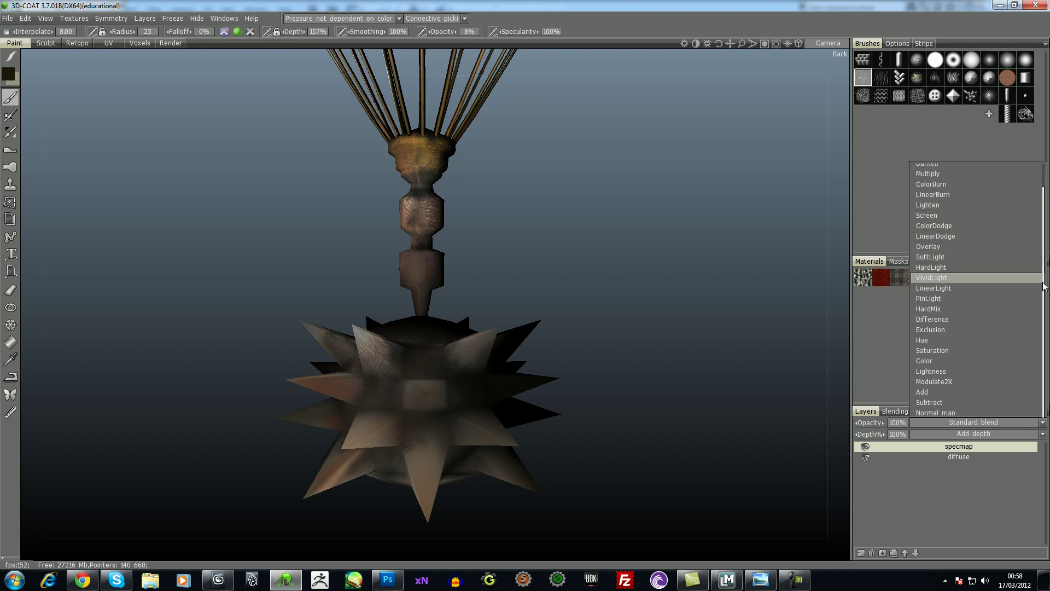
{"action": "left_click_drag", "start_coordinate": [1042, 299], "coordinate": [1040, 229]}
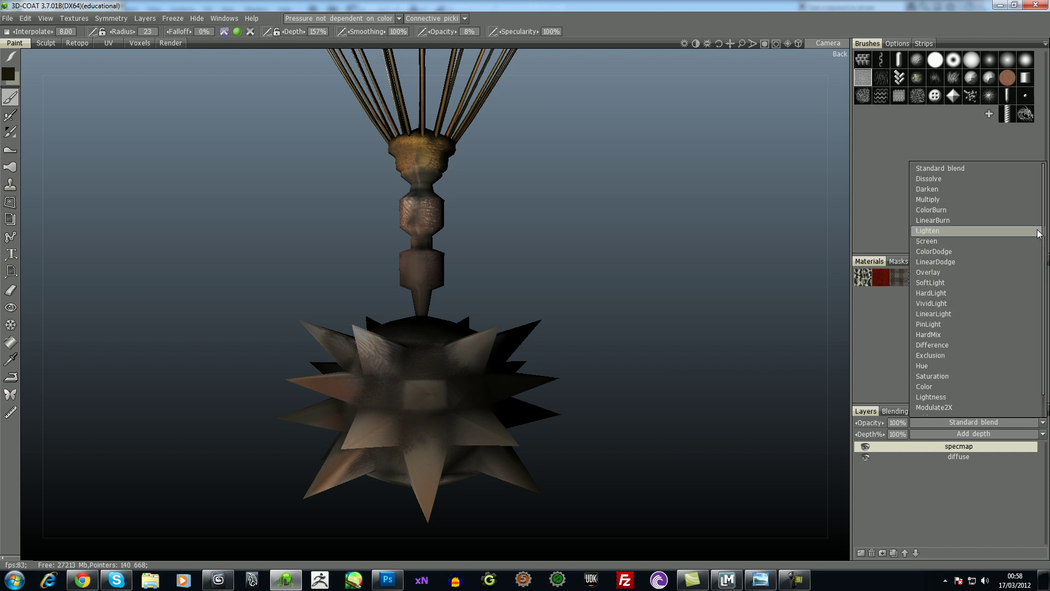
{"action": "left_click", "coordinate": [974, 169]}
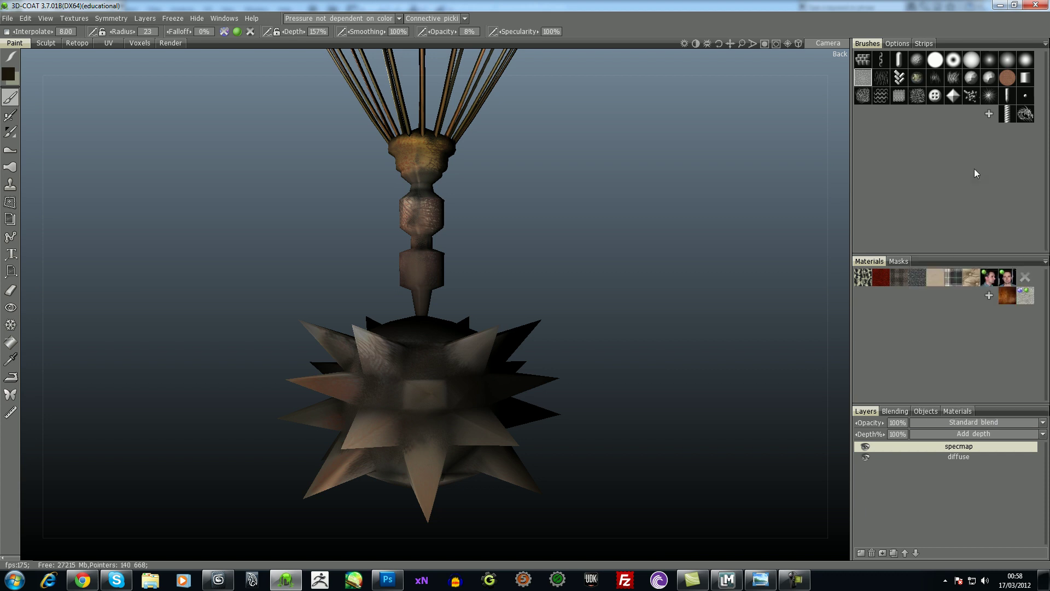
Enable the brush's specularity channel and set the paint colour to near-black (hue 205, saturation 26%, lightness 1%)
{"action": "left_click", "coordinate": [251, 31]}
{"action": "mouse_move", "coordinate": [234, 34]}
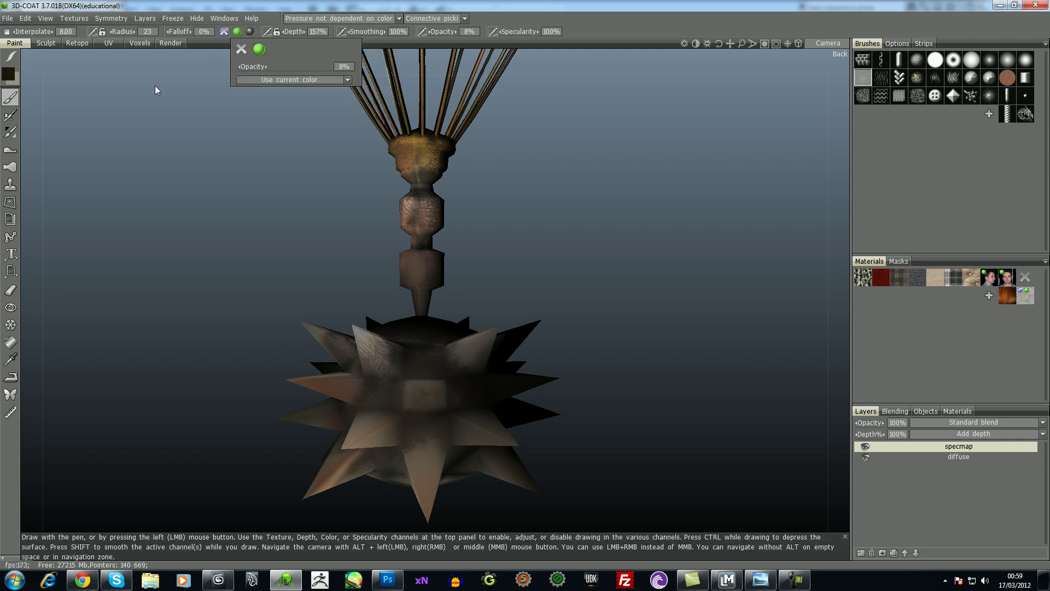
{"action": "left_click", "coordinate": [8, 76]}
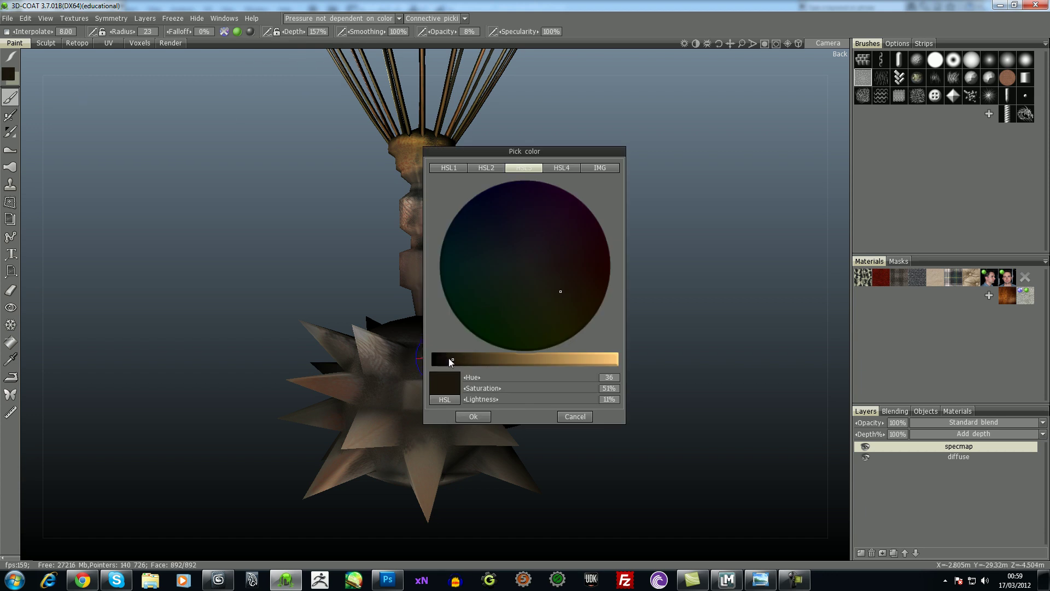
{"action": "left_click", "coordinate": [441, 358]}
{"action": "left_click", "coordinate": [579, 295]}
{"action": "left_click_drag", "start_coordinate": [442, 359], "coordinate": [435, 359]}
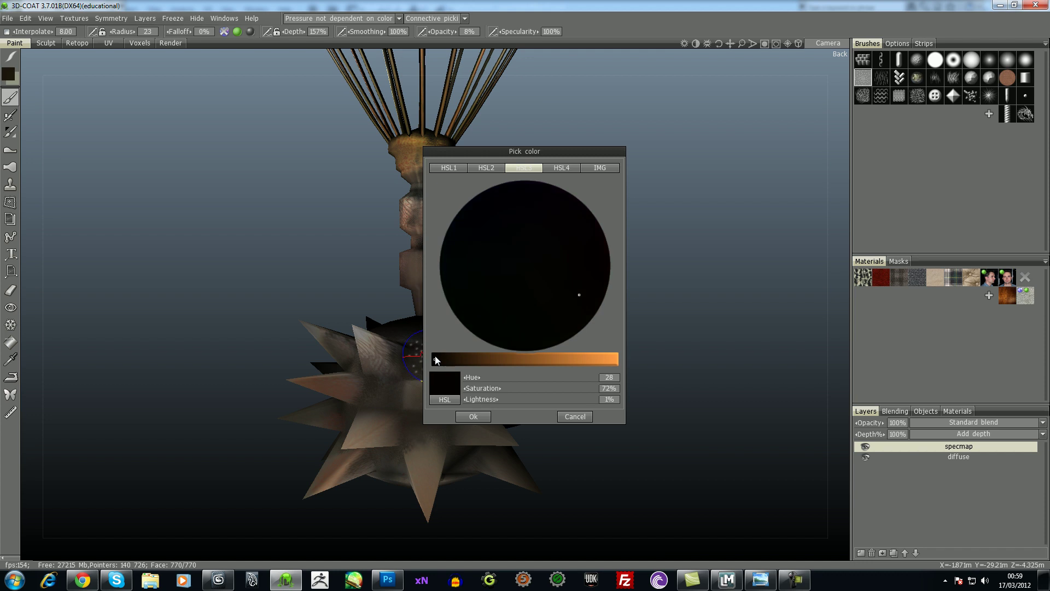
{"action": "mouse_move", "coordinate": [536, 286]}
{"action": "left_mouse_down"}
{"action": "mouse_move", "coordinate": [543, 316]}
{"action": "mouse_move", "coordinate": [487, 311]}
{"action": "mouse_move", "coordinate": [465, 254]}
{"action": "mouse_move", "coordinate": [506, 212]}
{"action": "mouse_move", "coordinate": [472, 233]}
{"action": "mouse_move", "coordinate": [504, 255]}
{"action": "left_mouse_up"}
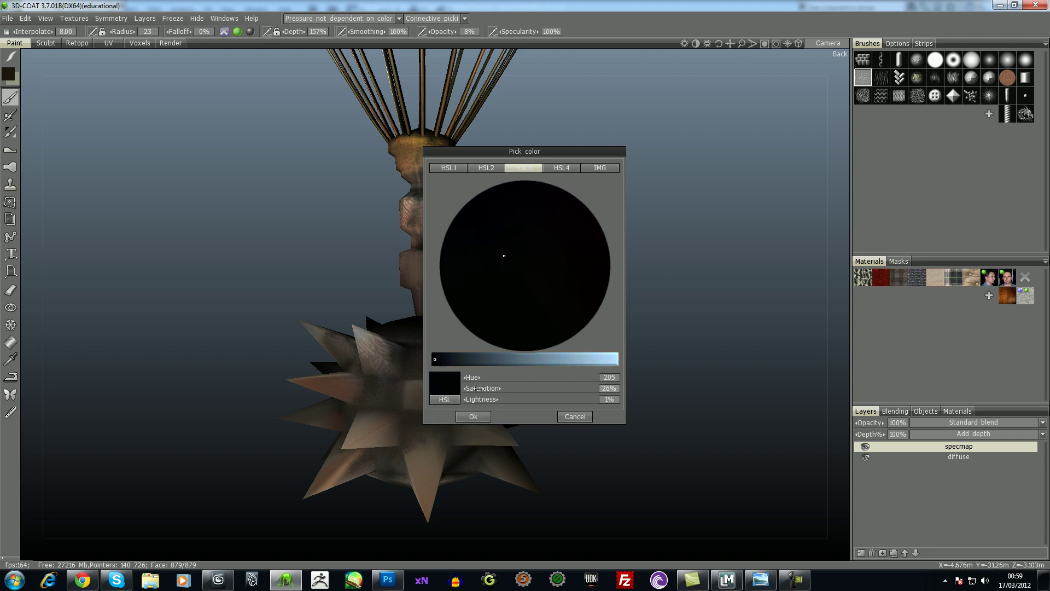
{"action": "left_click", "coordinate": [473, 416]}
Brush specularity over the spiked ball on the specmap layer with 83% specularity, radius 3.21 and 20% opacity
{"action": "left_click_drag", "start_coordinate": [615, 330], "coordinate": [603, 344]}
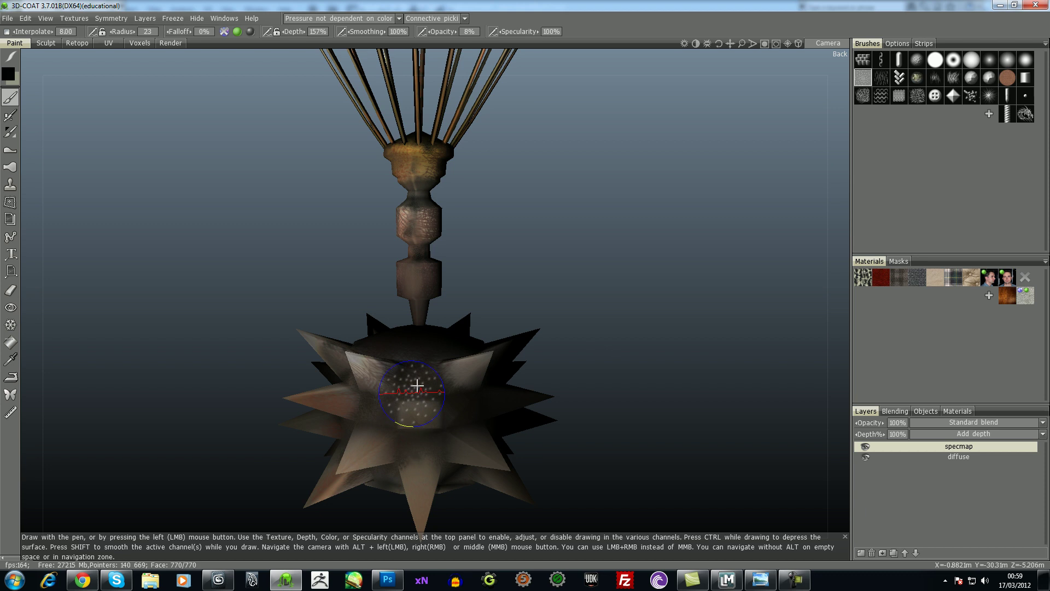
{"action": "left_click", "coordinate": [251, 32]}
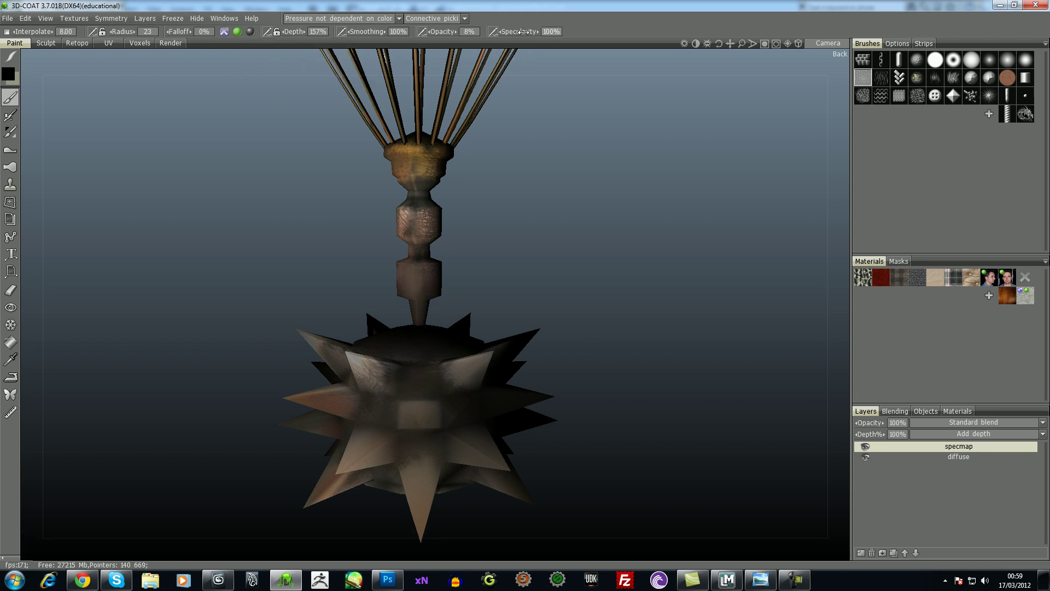
{"action": "left_click_drag", "start_coordinate": [531, 31], "coordinate": [506, 31]}
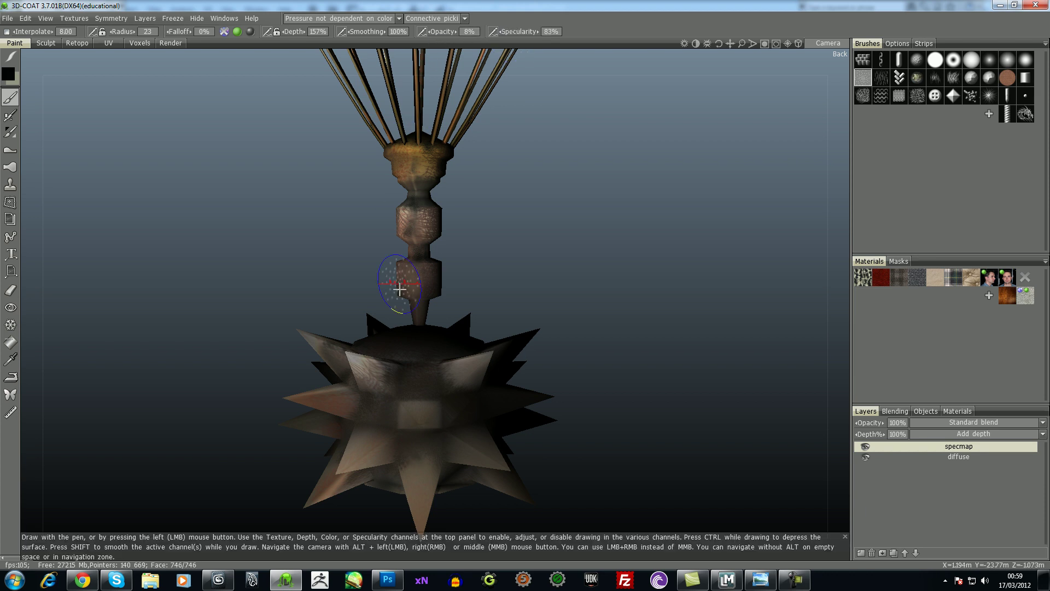
{"action": "right_click_drag", "start_coordinate": [417, 362], "coordinate": [413, 362]}
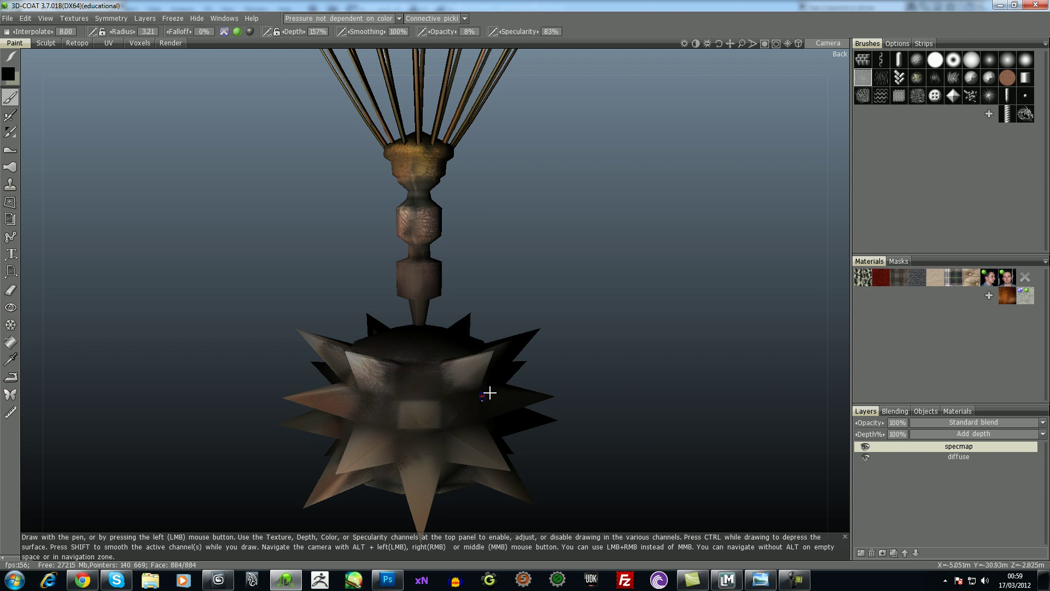
{"action": "left_click_drag", "start_coordinate": [542, 408], "coordinate": [496, 424]}
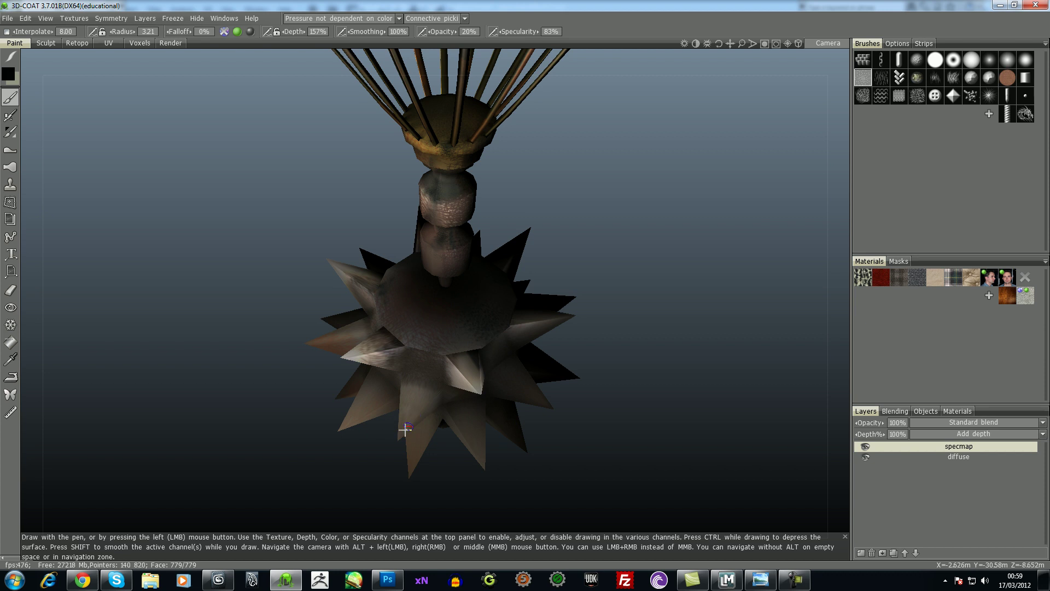
{"action": "left_click_drag", "start_coordinate": [368, 475], "coordinate": [713, 60]}
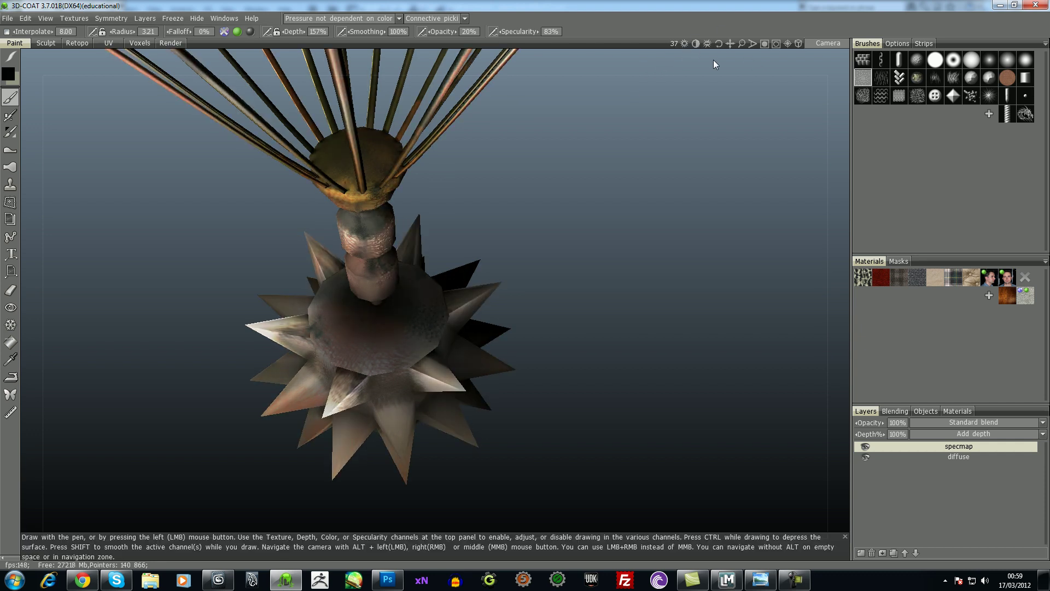
{"action": "left_click_drag", "start_coordinate": [704, 205], "coordinate": [760, 294]}
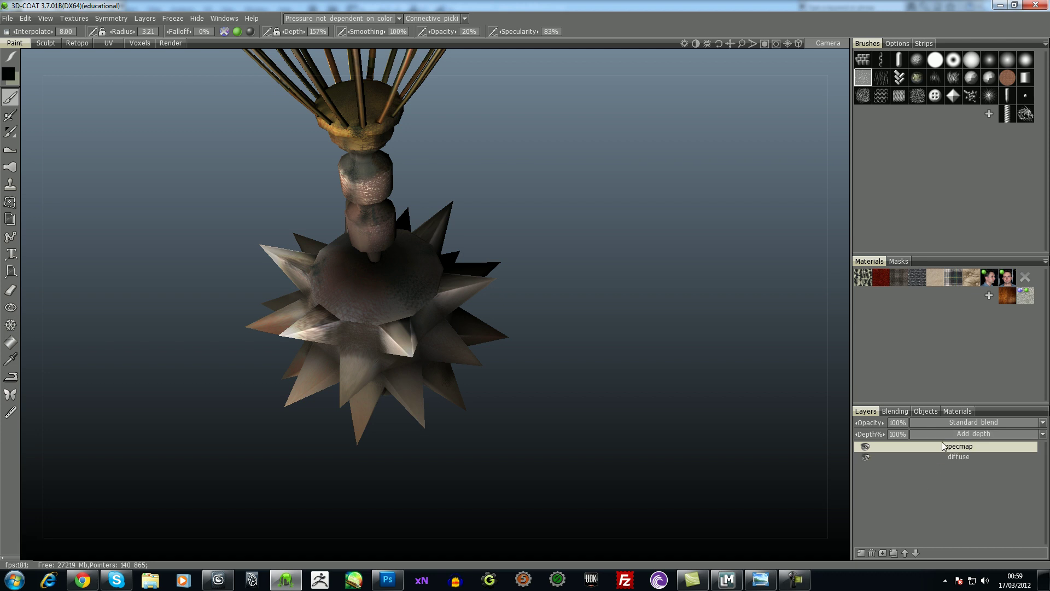
Set the specmap layer's linked layer to diffuse in its blending settings and return to the layer list
{"action": "left_click", "coordinate": [896, 411]}
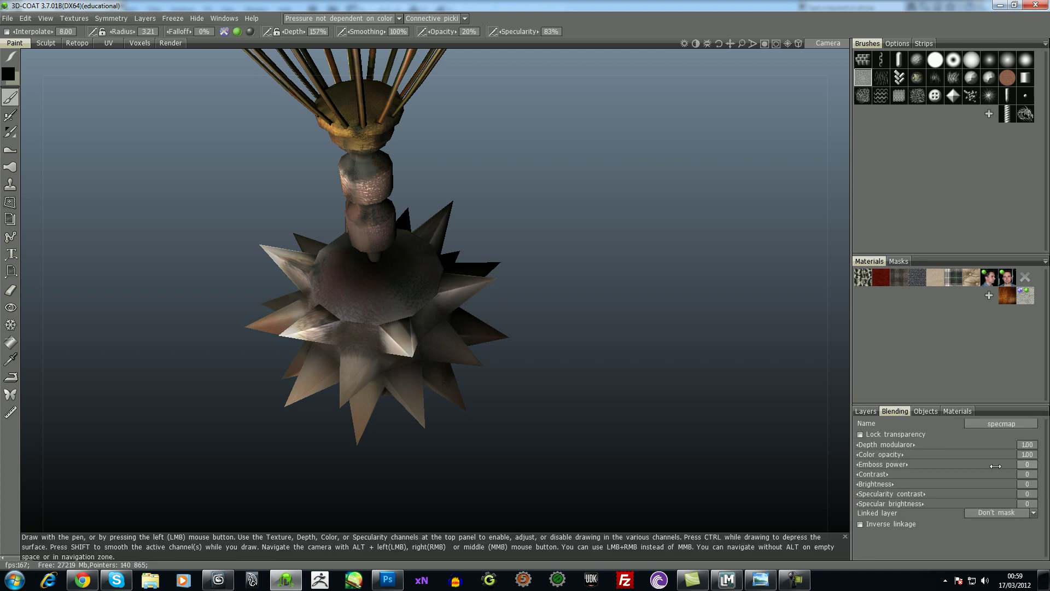
{"action": "left_click", "coordinate": [1012, 513]}
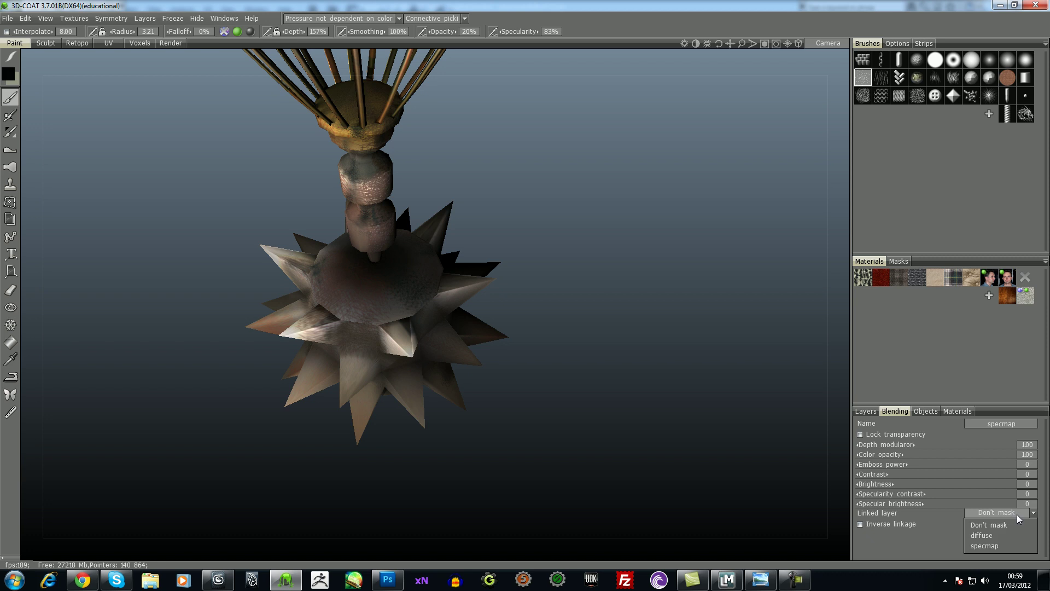
{"action": "left_click", "coordinate": [996, 539]}
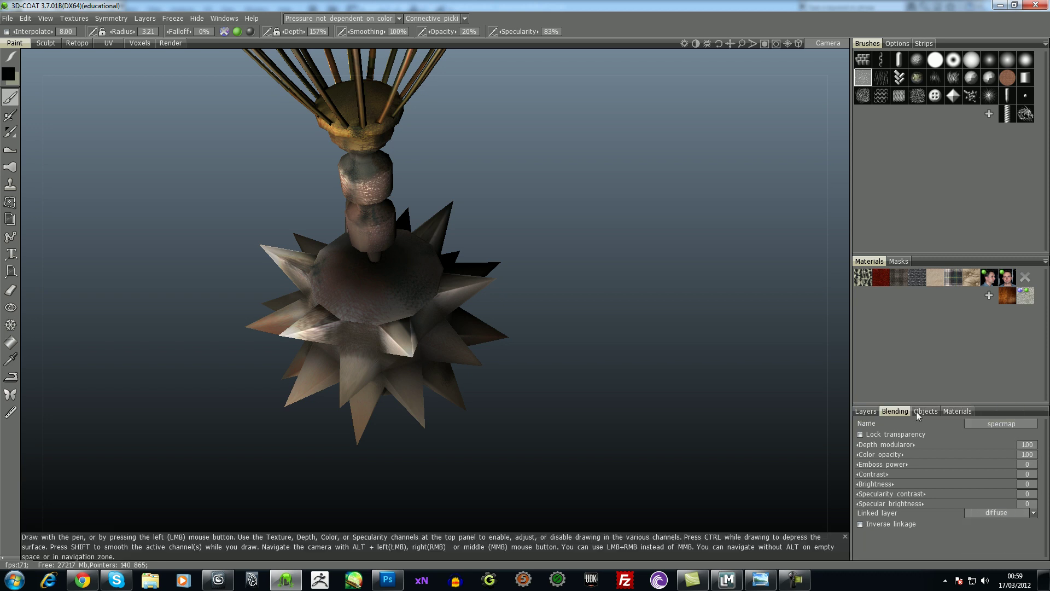
{"action": "left_click", "coordinate": [867, 412]}
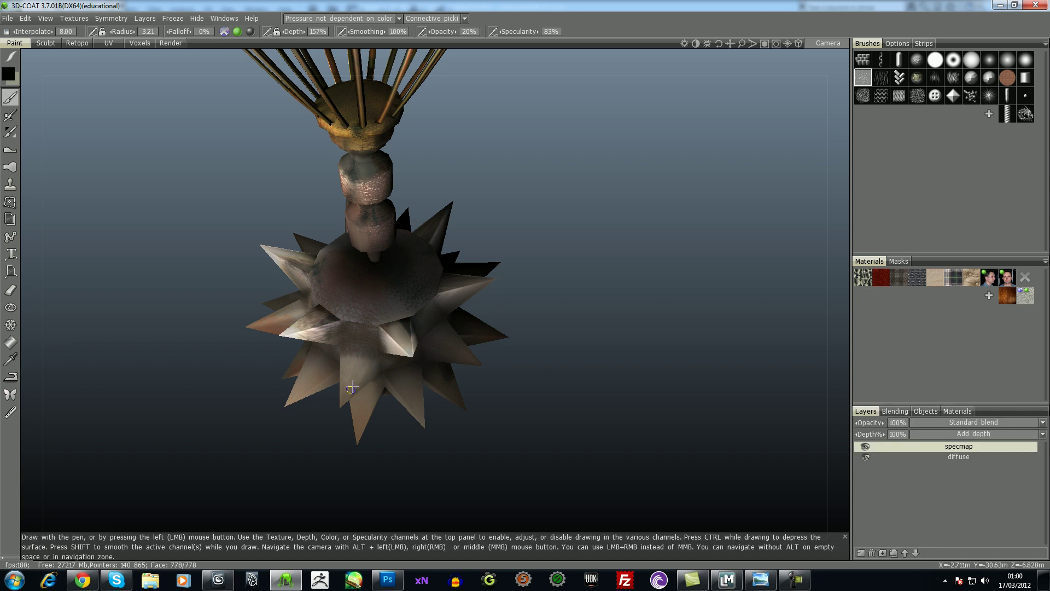
Set the brush opacity to 63% and brush more specularity over the spiked ball
{"action": "mouse_move", "coordinate": [321, 454]}
{"action": "left_mouse_down"}
{"action": "mouse_move", "coordinate": [335, 476]}
{"action": "mouse_move", "coordinate": [375, 398]}
{"action": "mouse_move", "coordinate": [351, 387]}
{"action": "left_mouse_up"}
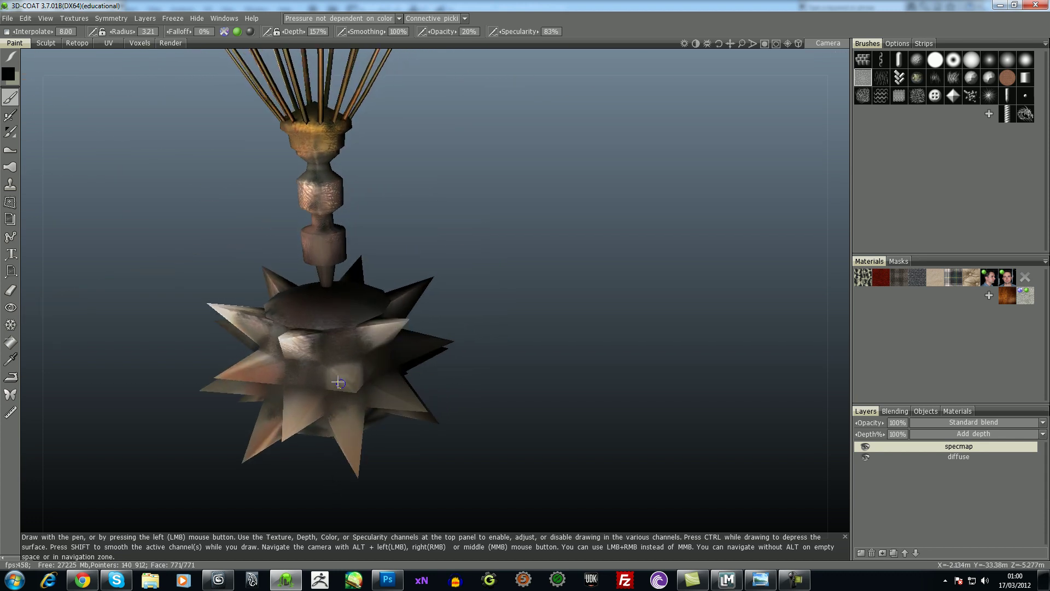
{"action": "mouse_move", "coordinate": [450, 356]}
{"action": "left_mouse_down"}
{"action": "mouse_move", "coordinate": [454, 159]}
{"action": "mouse_move", "coordinate": [524, 255]}
{"action": "left_mouse_up"}
{"action": "scroll", "coordinate": [466, 35], "scroll_direction": "down", "scroll_amount": 1}
{"action": "left_click_drag", "start_coordinate": [457, 292], "coordinate": [420, 312]}
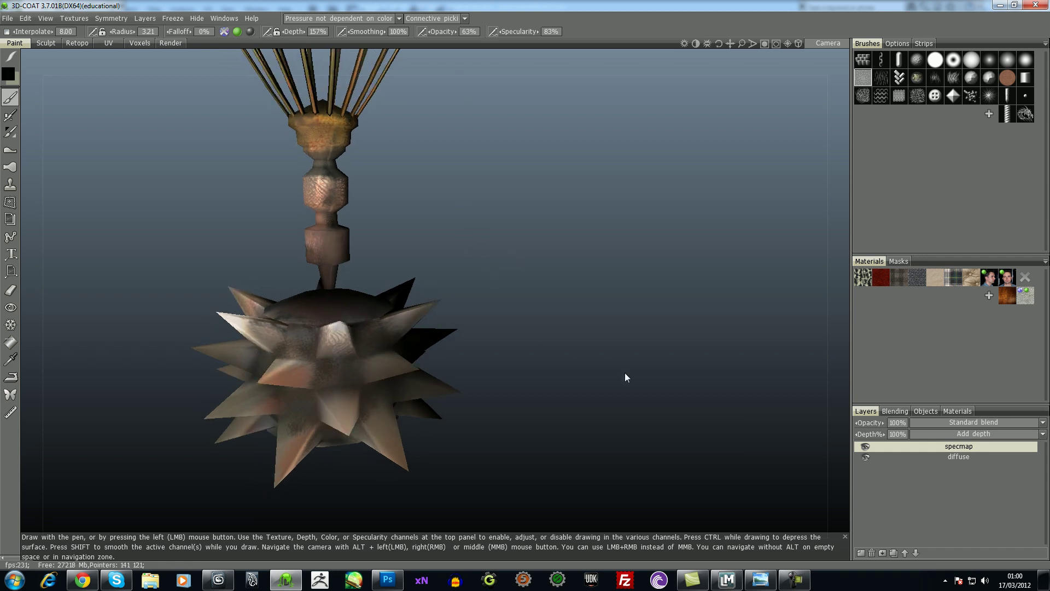
Try specmap as the diffuse layer's linked layer, and set the link to diffuse instead
{"action": "left_click", "coordinate": [917, 456]}
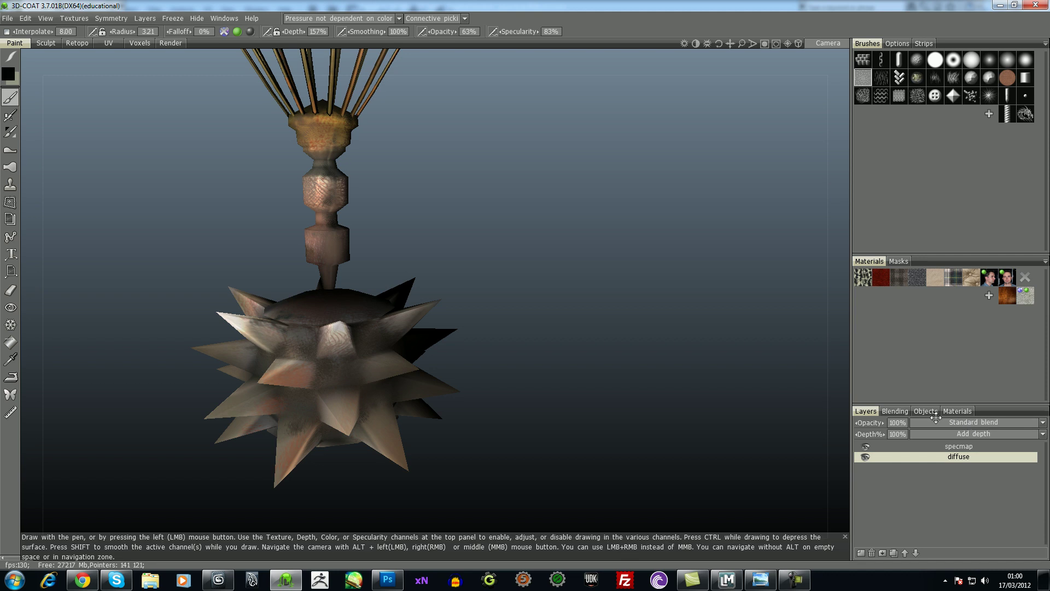
{"action": "left_click", "coordinate": [900, 413]}
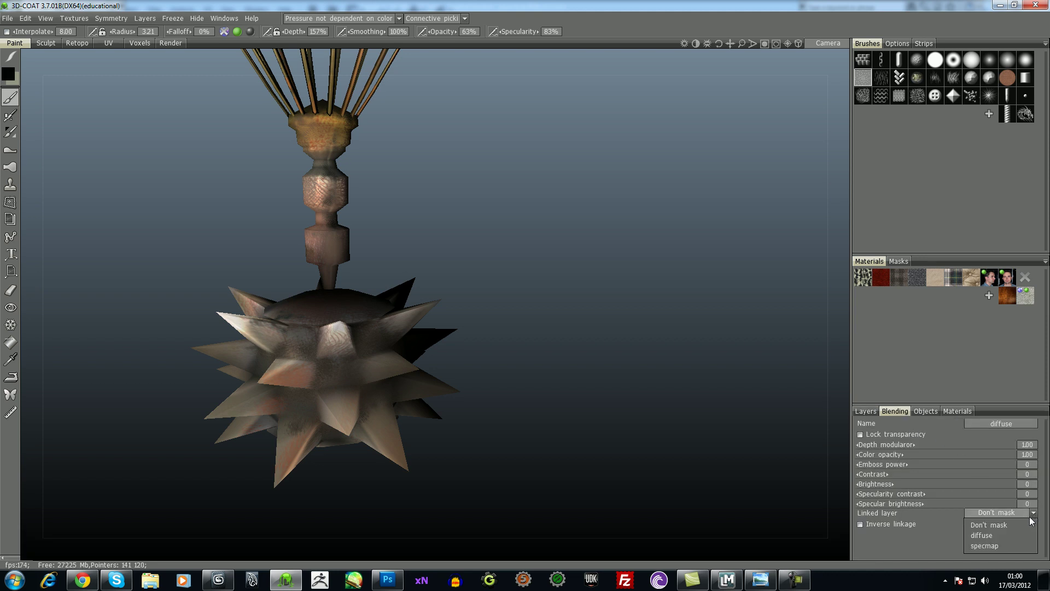
{"action": "left_click", "coordinate": [1007, 544]}
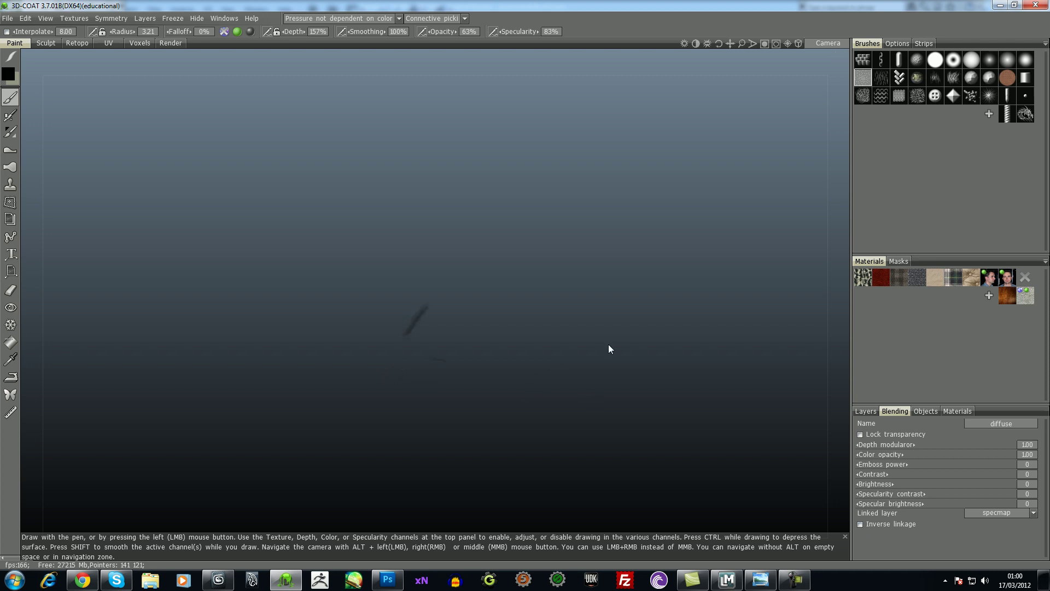
{"action": "left_click", "coordinate": [1015, 513]}
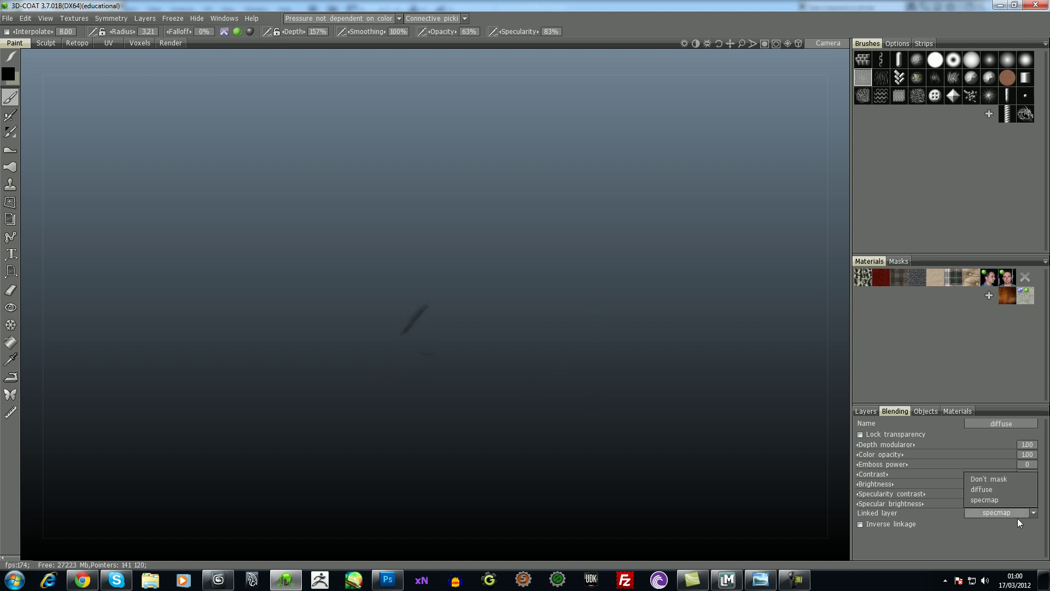
{"action": "left_click", "coordinate": [1012, 490]}
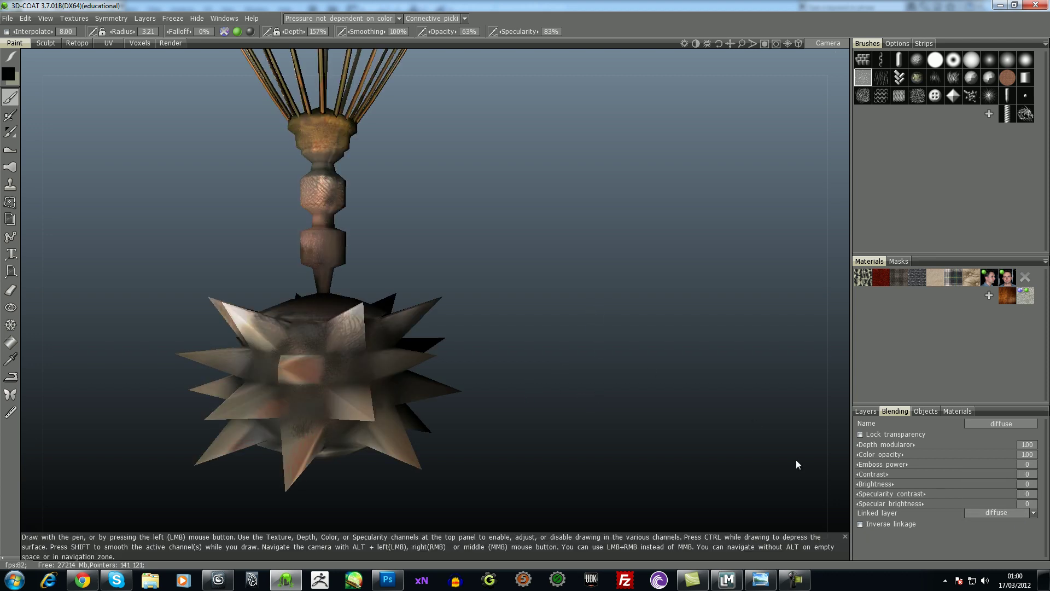
Make specmap the current layer again and check the spiked ball's shine from several angles
{"action": "left_click_drag", "start_coordinate": [706, 440], "coordinate": [631, 370]}
{"action": "right_click_drag", "start_coordinate": [630, 370], "coordinate": [647, 357]}
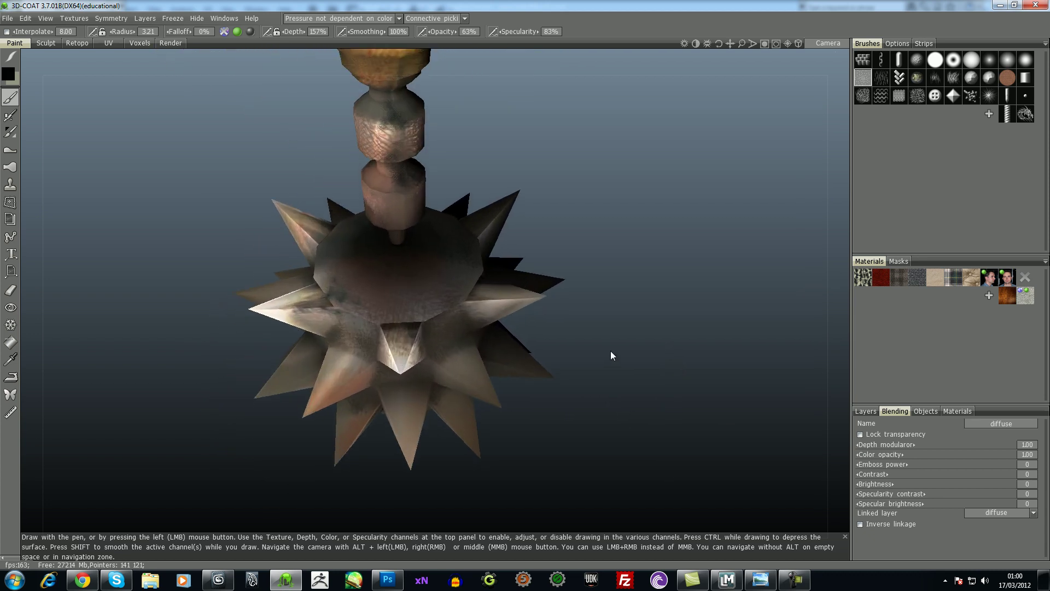
{"action": "mouse_move", "coordinate": [618, 385]}
{"action": "left_mouse_down"}
{"action": "mouse_move", "coordinate": [612, 424]}
{"action": "mouse_move", "coordinate": [615, 359]}
{"action": "mouse_move", "coordinate": [607, 371]}
{"action": "left_mouse_up"}
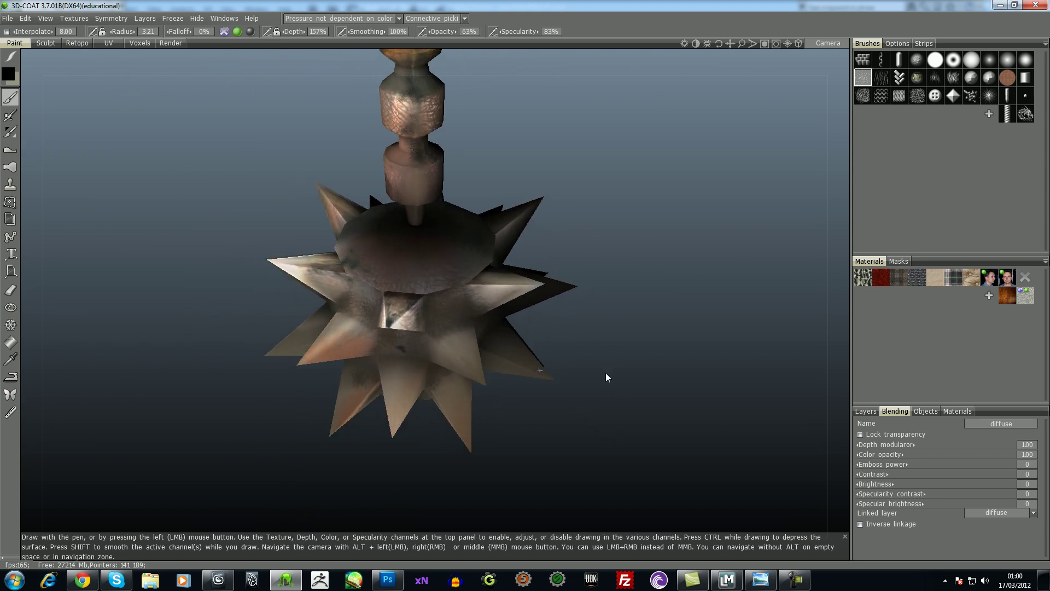
{"action": "left_click", "coordinate": [867, 411]}
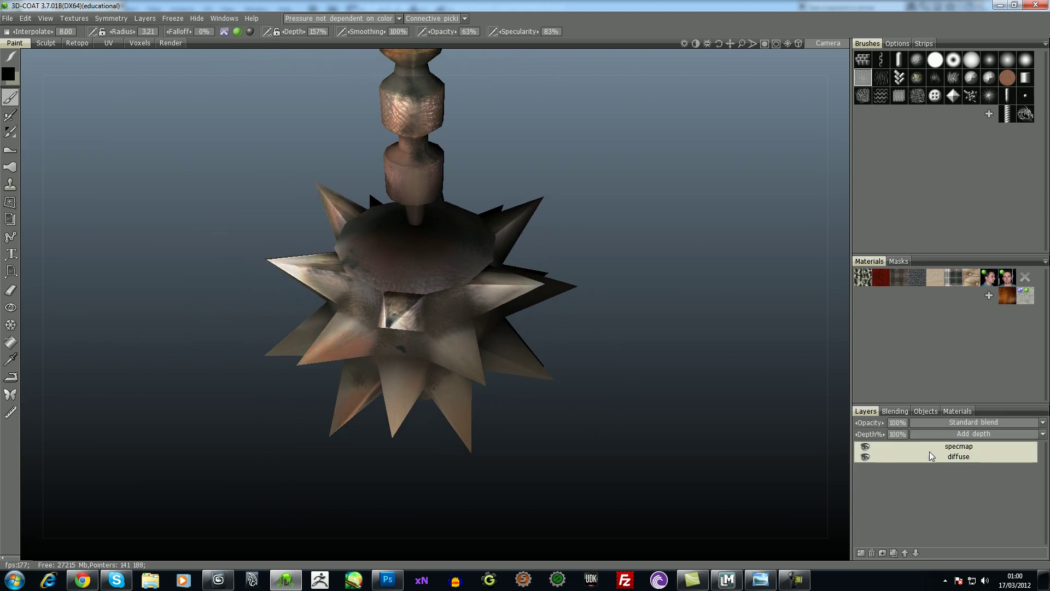
{"action": "left_click", "coordinate": [960, 447]}
{"action": "left_click_drag", "start_coordinate": [590, 339], "coordinate": [592, 364]}
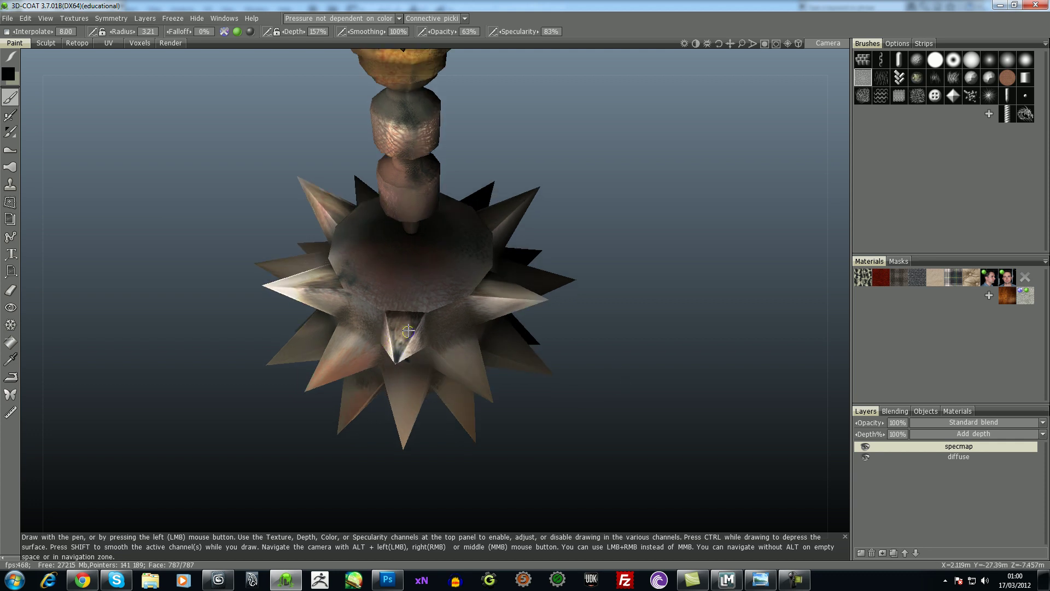
{"action": "mouse_move", "coordinate": [706, 44]}
{"action": "left_mouse_down"}
{"action": "mouse_move", "coordinate": [715, 91]}
{"action": "mouse_move", "coordinate": [667, 129]}
{"action": "mouse_move", "coordinate": [790, 120]}
{"action": "mouse_move", "coordinate": [773, 89]}
{"action": "mouse_move", "coordinate": [772, 204]}
{"action": "mouse_move", "coordinate": [811, 137]}
{"action": "mouse_move", "coordinate": [781, 209]}
{"action": "left_mouse_up"}
{"action": "left_click_drag", "start_coordinate": [747, 289], "coordinate": [595, 307]}
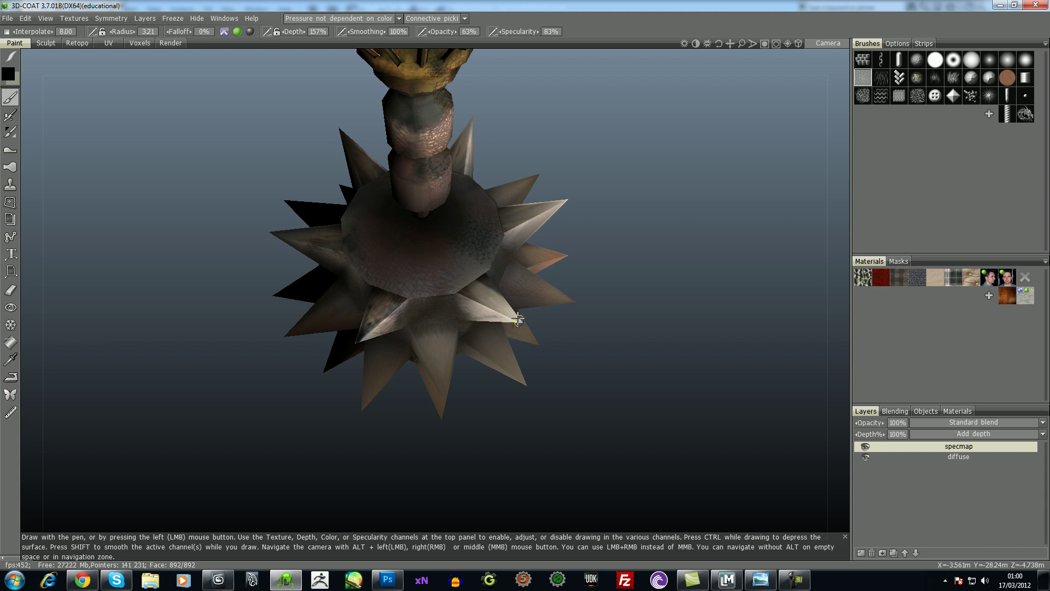
Enlarge the brush radius to 33 and brush 83% specularity broadly around the spiked ball on specmap
{"action": "mouse_move", "coordinate": [522, 329]}
{"action": "left_mouse_down", "text": "alt"}
{"action": "mouse_move", "coordinate": [536, 307]}
{"action": "mouse_move", "coordinate": [518, 300]}
{"action": "left_mouse_up", "text": "alt"}
{"action": "right_click_drag", "start_coordinate": [537, 262], "coordinate": [586, 262]}
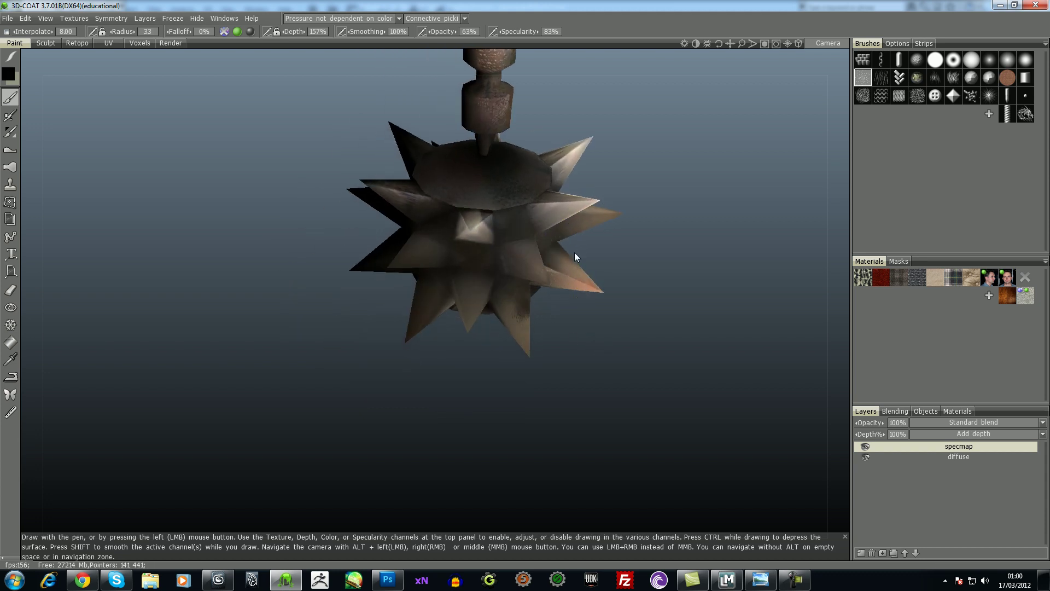
{"action": "mouse_move", "coordinate": [558, 263]}
{"action": "left_mouse_down", "text": "alt"}
{"action": "mouse_move", "coordinate": [591, 309]}
{"action": "mouse_move", "coordinate": [578, 329]}
{"action": "left_mouse_up", "text": "alt"}
{"action": "left_click_drag", "start_coordinate": [445, 309], "coordinate": [455, 310]}
{"action": "left_click_drag", "start_coordinate": [415, 358], "coordinate": [431, 320], "text": "alt"}
{"action": "left_click_drag", "start_coordinate": [393, 399], "coordinate": [394, 356], "text": "alt"}
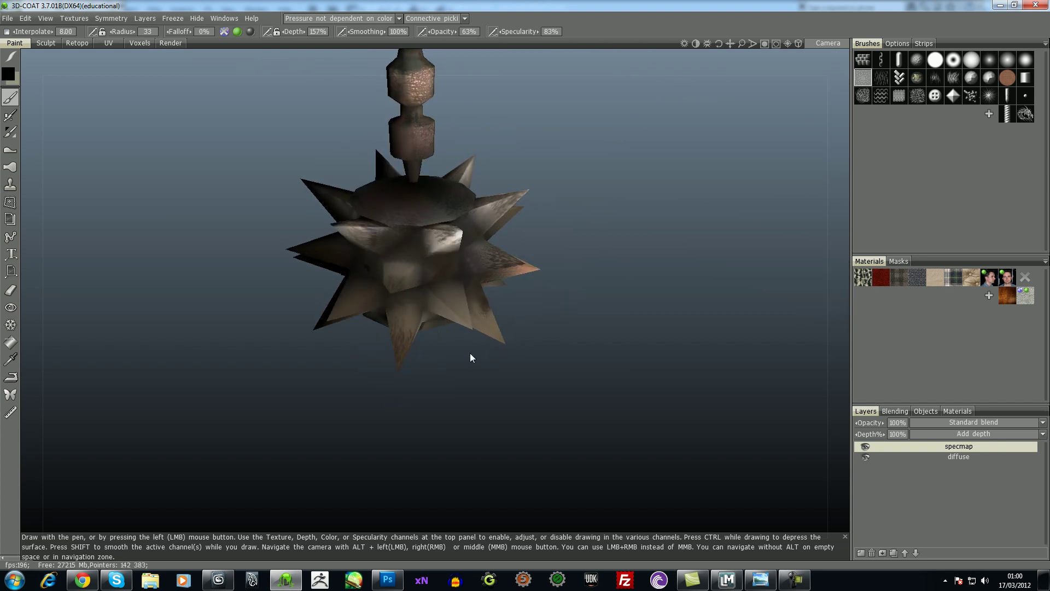
{"action": "left_click_drag", "start_coordinate": [464, 357], "coordinate": [468, 314], "text": "alt"}
{"action": "mouse_move", "coordinate": [500, 375]}
{"action": "left_mouse_down", "text": "alt"}
{"action": "mouse_move", "coordinate": [520, 383]}
{"action": "mouse_move", "coordinate": [574, 364]}
{"action": "mouse_move", "coordinate": [555, 364]}
{"action": "mouse_move", "coordinate": [589, 389]}
{"action": "mouse_move", "coordinate": [566, 342]}
{"action": "mouse_move", "coordinate": [572, 373]}
{"action": "mouse_move", "coordinate": [511, 304]}
{"action": "mouse_move", "coordinate": [589, 385]}
{"action": "mouse_move", "coordinate": [563, 328]}
{"action": "left_mouse_up", "text": "alt"}
{"action": "left_click_drag", "start_coordinate": [634, 307], "coordinate": [575, 289], "text": "alt"}
{"action": "left_click_drag", "start_coordinate": [633, 370], "coordinate": [534, 362]}
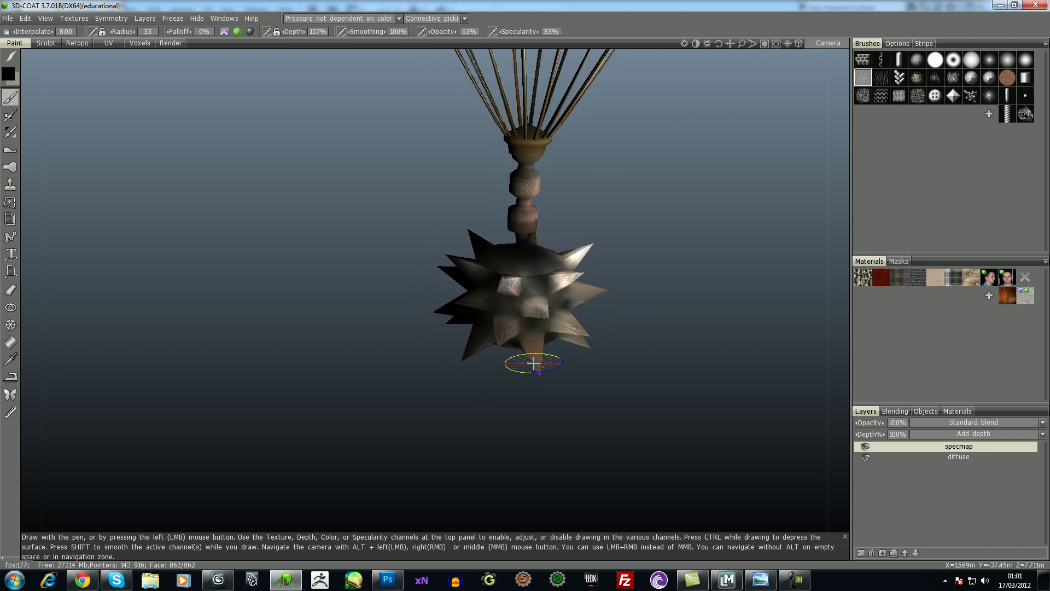
{"action": "mouse_move", "coordinate": [549, 403]}
{"action": "left_mouse_down"}
{"action": "mouse_move", "coordinate": [570, 350]}
{"action": "mouse_move", "coordinate": [616, 364]}
{"action": "mouse_move", "coordinate": [611, 376]}
{"action": "left_mouse_up"}
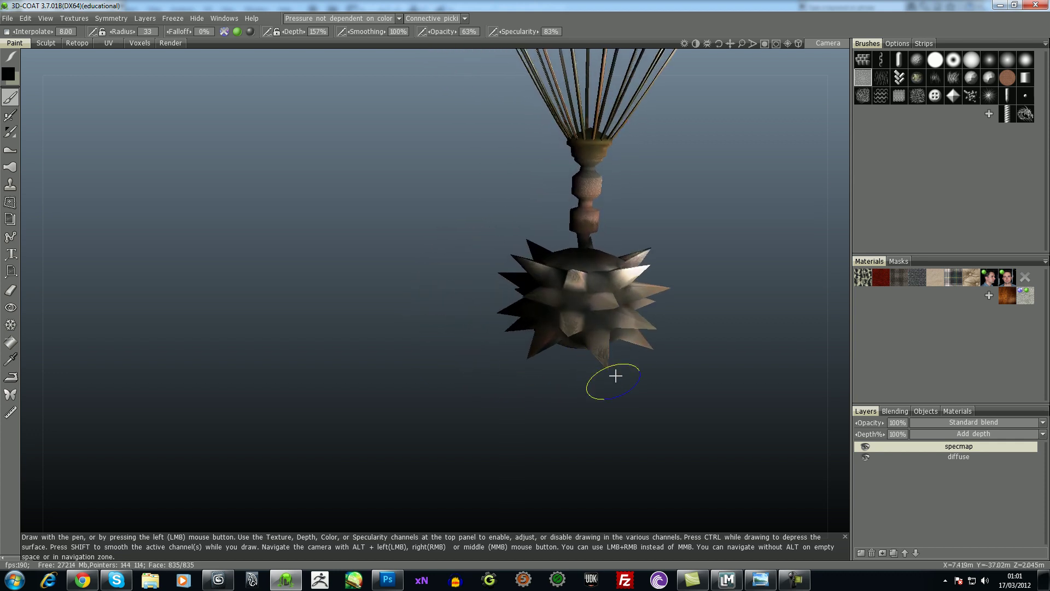
Reduce the brush radius to 7.31 and add finer specularity strokes to the spikes and ball surface
{"action": "left_click_drag", "start_coordinate": [707, 329], "coordinate": [603, 295]}
{"action": "scroll", "coordinate": [604, 291], "scroll_direction": "up", "scroll_amount": 2}
{"action": "mouse_move", "coordinate": [596, 338]}
{"action": "left_mouse_down"}
{"action": "mouse_move", "coordinate": [556, 307]}
{"action": "mouse_move", "coordinate": [574, 282]}
{"action": "left_mouse_up"}
{"action": "mouse_move", "coordinate": [607, 214]}
{"action": "left_mouse_down"}
{"action": "mouse_move", "coordinate": [689, 252]}
{"action": "mouse_move", "coordinate": [637, 197]}
{"action": "mouse_move", "coordinate": [569, 218]}
{"action": "mouse_move", "coordinate": [627, 278]}
{"action": "mouse_move", "coordinate": [612, 192]}
{"action": "left_mouse_up"}
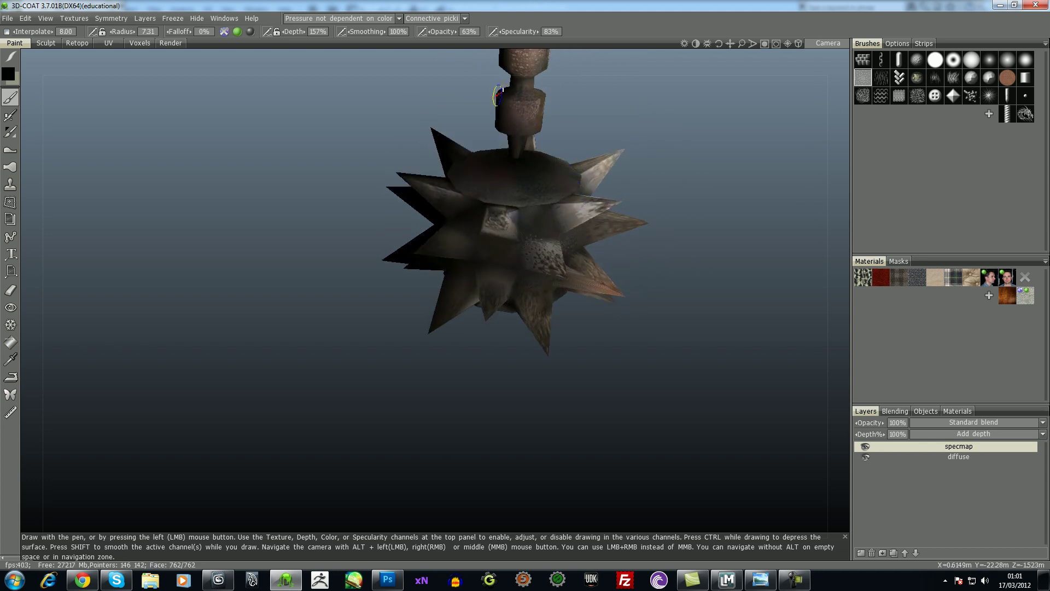
Set specularity to 67% and brush the ball's upper plate and surrounding spikes with a radius of 26
{"action": "left_click_drag", "start_coordinate": [508, 28], "coordinate": [504, 28]}
{"action": "left_click_drag", "start_coordinate": [683, 164], "coordinate": [688, 219]}
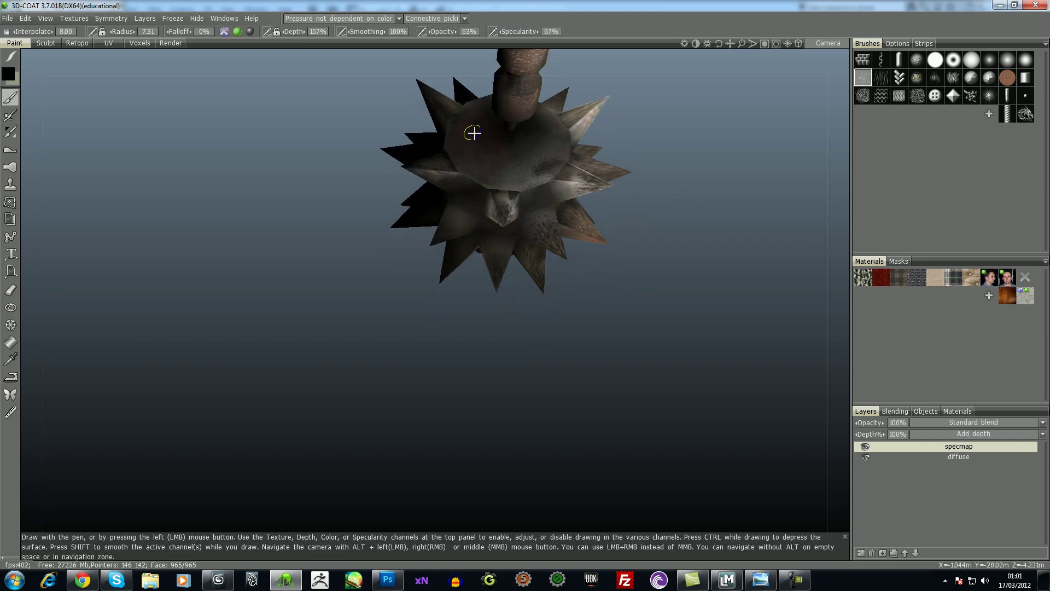
{"action": "mouse_move", "coordinate": [712, 181]}
{"action": "left_mouse_down"}
{"action": "mouse_move", "coordinate": [696, 284]}
{"action": "mouse_move", "coordinate": [656, 316]}
{"action": "mouse_move", "coordinate": [631, 290]}
{"action": "mouse_move", "coordinate": [498, 234]}
{"action": "left_mouse_up"}
{"action": "right_click_drag", "start_coordinate": [498, 234], "coordinate": [507, 228]}
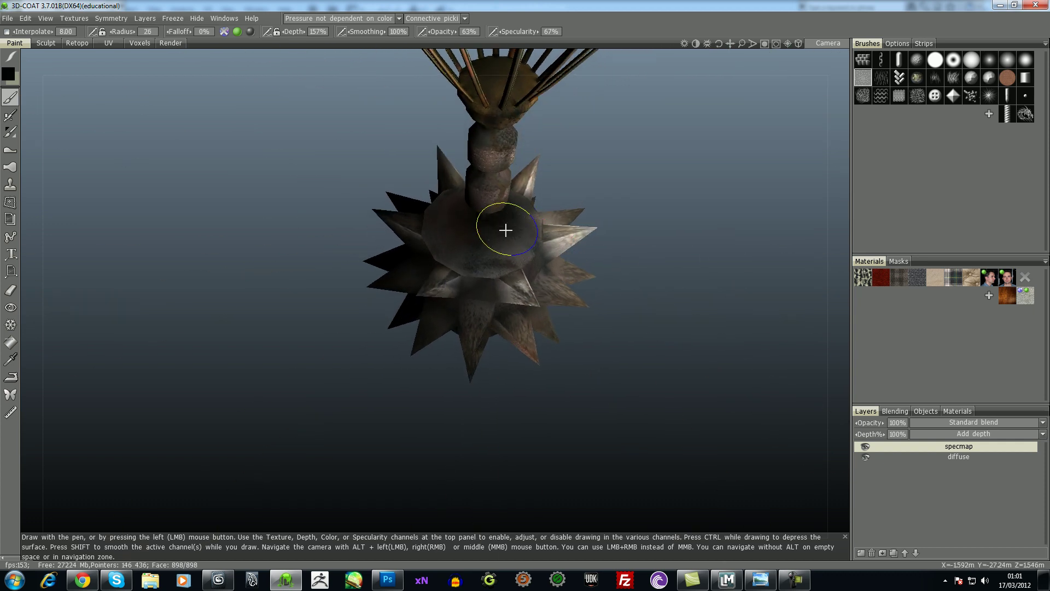
{"action": "left_click_drag", "start_coordinate": [671, 205], "coordinate": [560, 194]}
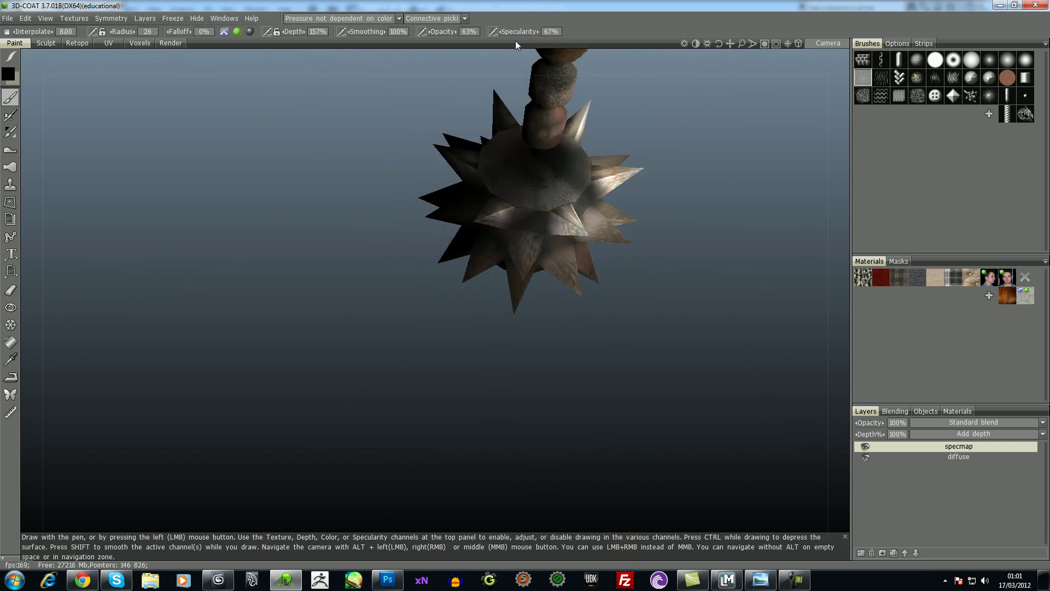
Set specularity to 27% and the brush radius to 7.57, and brush the brass collar below the cables
{"action": "left_click_drag", "start_coordinate": [498, 33], "coordinate": [480, 38]}
{"action": "left_click_drag", "start_coordinate": [698, 192], "coordinate": [547, 313]}
{"action": "mouse_move", "coordinate": [469, 445]}
{"action": "left_mouse_down"}
{"action": "mouse_move", "coordinate": [462, 343]}
{"action": "mouse_move", "coordinate": [509, 325]}
{"action": "mouse_move", "coordinate": [527, 277]}
{"action": "mouse_move", "coordinate": [555, 345]}
{"action": "mouse_move", "coordinate": [638, 433]}
{"action": "mouse_move", "coordinate": [629, 378]}
{"action": "mouse_move", "coordinate": [641, 352]}
{"action": "mouse_move", "coordinate": [628, 305]}
{"action": "mouse_move", "coordinate": [626, 369]}
{"action": "mouse_move", "coordinate": [547, 127]}
{"action": "mouse_move", "coordinate": [497, 235]}
{"action": "left_mouse_up"}
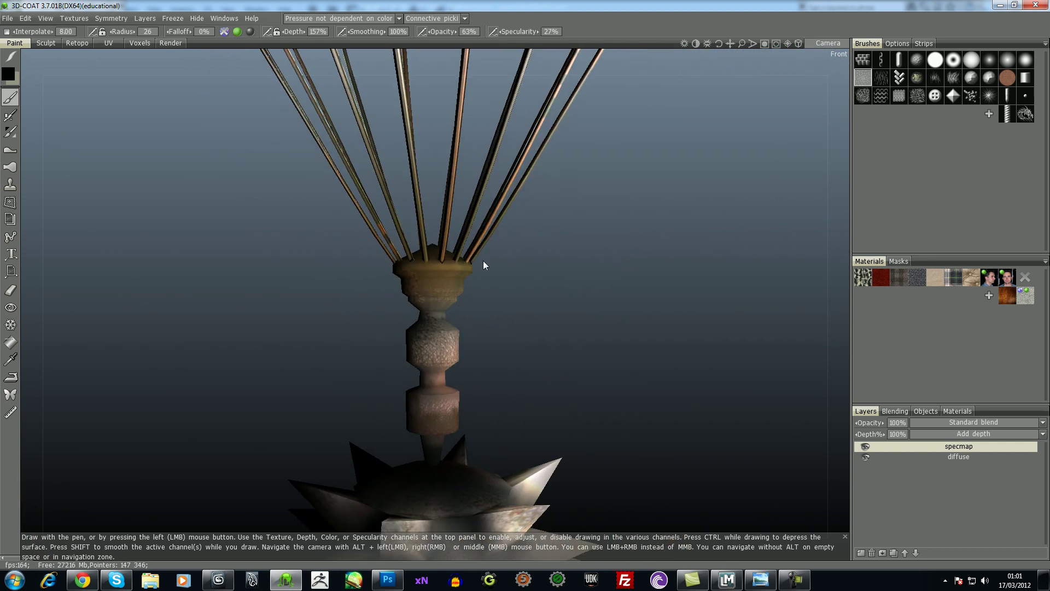
{"action": "right_click_drag", "start_coordinate": [443, 277], "coordinate": [416, 273]}
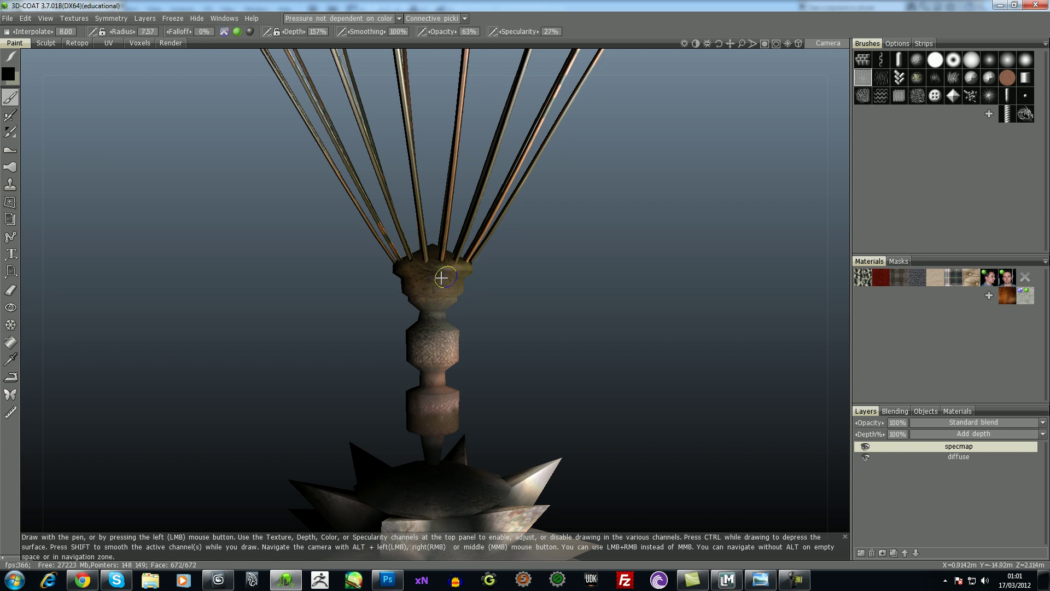
{"action": "mouse_move", "coordinate": [458, 300]}
{"action": "left_mouse_down"}
{"action": "mouse_move", "coordinate": [455, 324]}
{"action": "mouse_move", "coordinate": [475, 326]}
{"action": "left_mouse_up"}
Choose a mottled brush alpha and paint 27% specularity over the collar and stem segments from all sides
{"action": "left_click", "coordinate": [914, 97]}
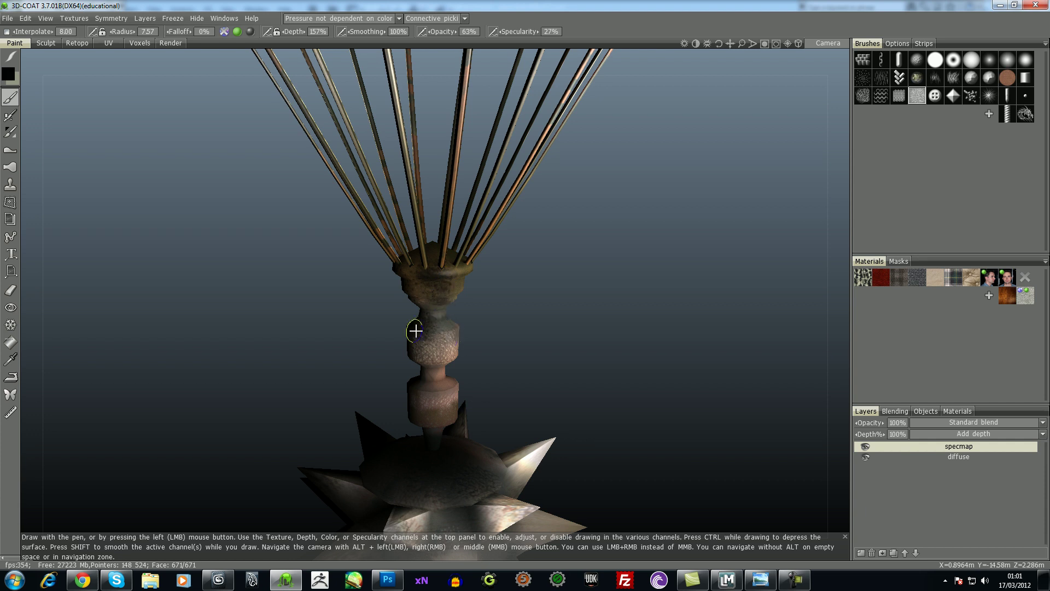
{"action": "left_click_drag", "start_coordinate": [503, 339], "coordinate": [521, 328]}
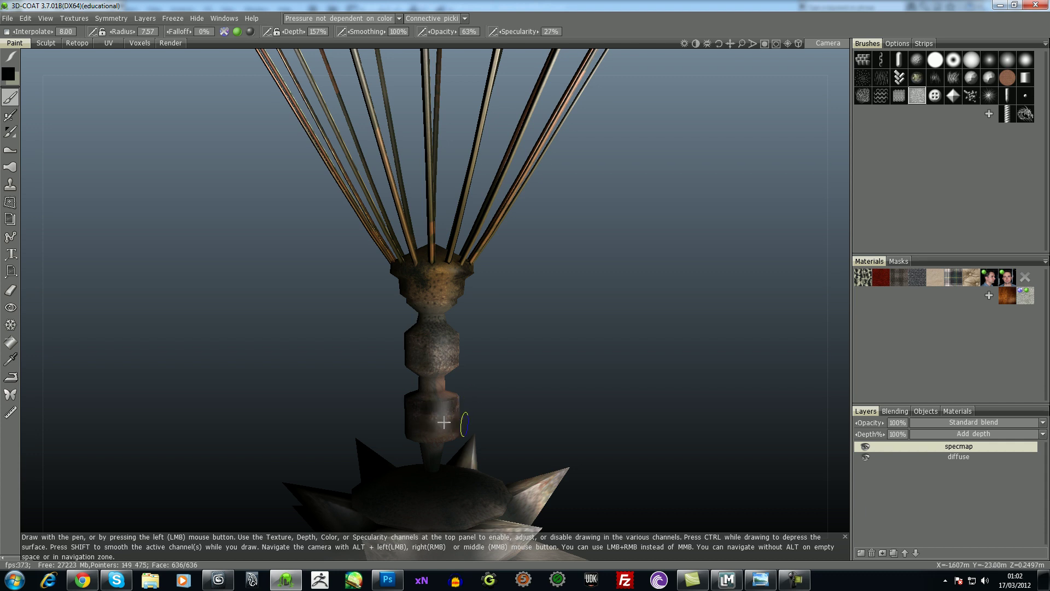
{"action": "mouse_move", "coordinate": [411, 383]}
{"action": "left_mouse_down"}
{"action": "mouse_move", "coordinate": [438, 358]}
{"action": "mouse_move", "coordinate": [508, 334]}
{"action": "left_mouse_up"}
{"action": "mouse_move", "coordinate": [398, 336]}
{"action": "left_mouse_down", "text": "alt"}
{"action": "mouse_move", "coordinate": [392, 350]}
{"action": "mouse_move", "coordinate": [425, 392]}
{"action": "left_mouse_up", "text": "alt"}
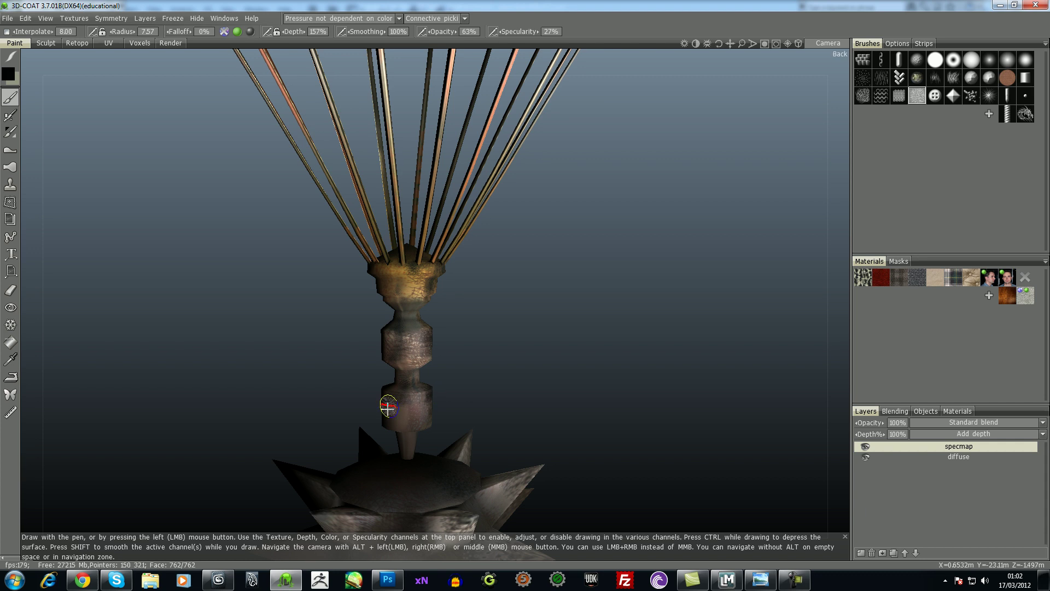
{"action": "mouse_move", "coordinate": [376, 416]}
{"action": "left_mouse_down", "text": "alt"}
{"action": "mouse_move", "coordinate": [346, 399]}
{"action": "mouse_move", "coordinate": [401, 388]}
{"action": "left_mouse_up", "text": "alt"}
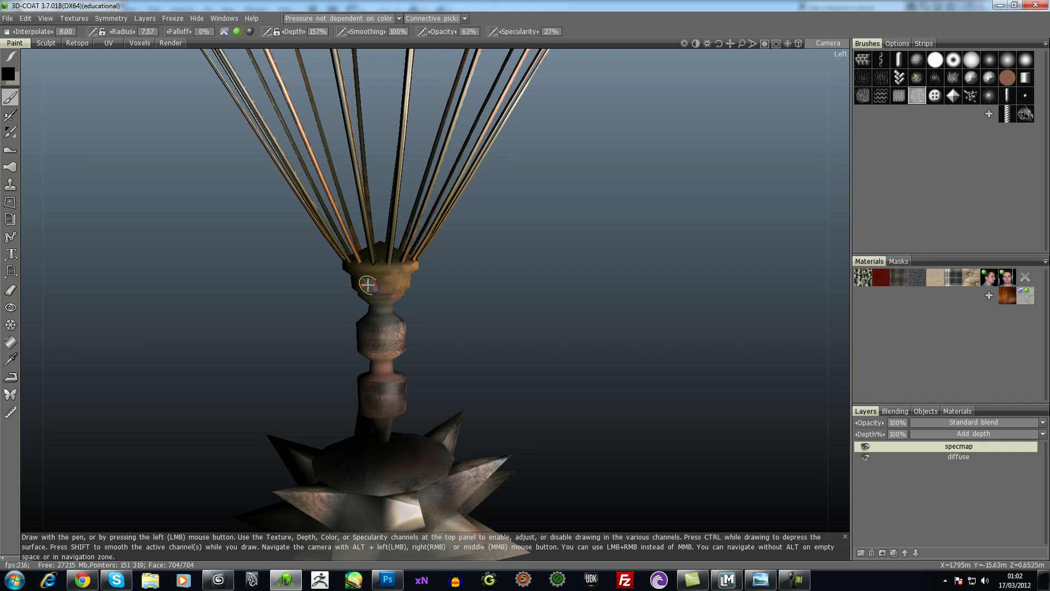
Continue brushing specularity over the ball's upper plate, the stem and the brass collar, including from above
{"action": "mouse_move", "coordinate": [412, 269]}
{"action": "left_mouse_down", "text": "alt"}
{"action": "mouse_move", "coordinate": [396, 433]}
{"action": "mouse_move", "coordinate": [552, 371]}
{"action": "mouse_move", "coordinate": [586, 374]}
{"action": "mouse_move", "coordinate": [660, 247]}
{"action": "mouse_move", "coordinate": [668, 291]}
{"action": "left_mouse_up", "text": "alt"}
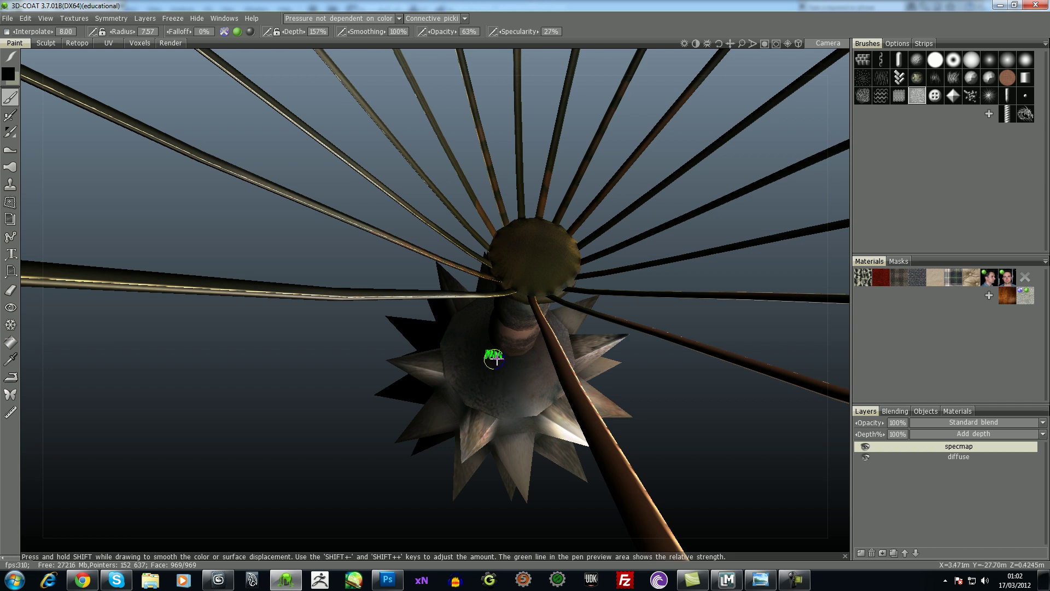
{"action": "left_click_drag", "start_coordinate": [617, 404], "coordinate": [759, 11], "text": "alt"}
{"action": "scroll", "coordinate": [694, 325], "scroll_direction": "down", "scroll_amount": 3}
{"action": "mouse_move", "coordinate": [694, 326]}
{"action": "left_mouse_down"}
{"action": "mouse_move", "coordinate": [692, 352]}
{"action": "mouse_move", "coordinate": [652, 317]}
{"action": "mouse_move", "coordinate": [685, 342]}
{"action": "mouse_move", "coordinate": [672, 350]}
{"action": "left_mouse_up"}
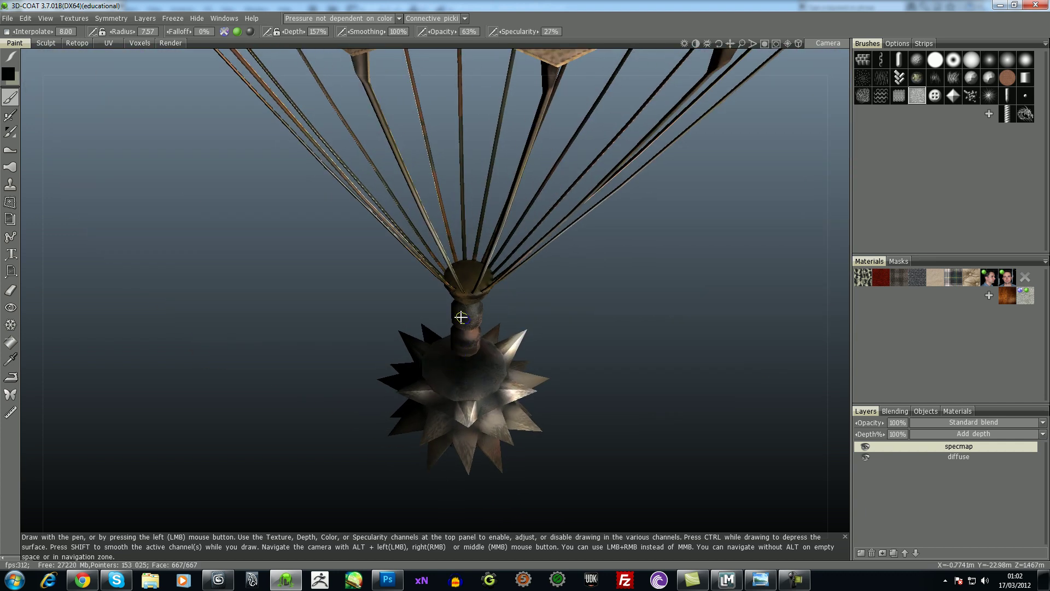
{"action": "mouse_move", "coordinate": [467, 271]}
{"action": "left_mouse_down", "text": "alt"}
{"action": "mouse_move", "coordinate": [592, 307]}
{"action": "mouse_move", "coordinate": [483, 275]}
{"action": "mouse_move", "coordinate": [555, 305]}
{"action": "mouse_move", "coordinate": [502, 300]}
{"action": "left_mouse_up", "text": "alt"}
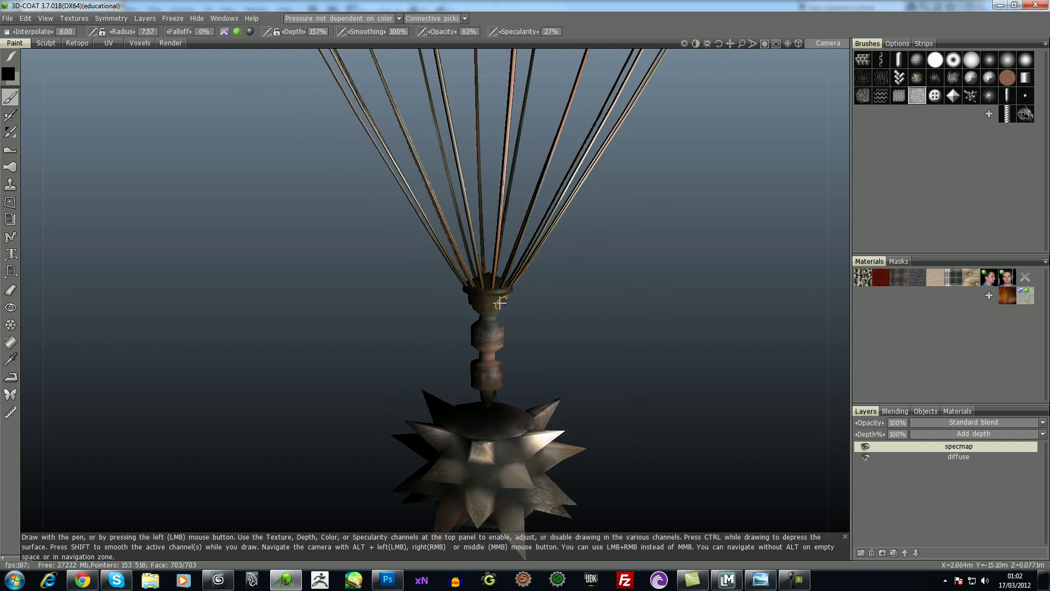
Brush 27% specularity over the cables above the brass collar from several sides
{"action": "left_click_drag", "start_coordinate": [586, 284], "coordinate": [532, 254], "text": "alt"}
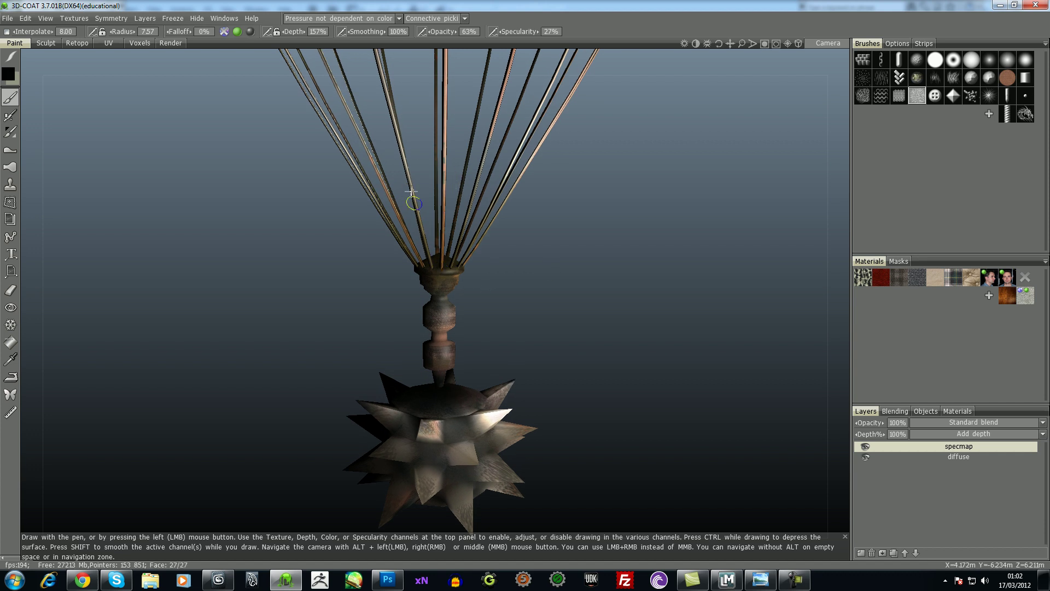
{"action": "left_click_drag", "start_coordinate": [398, 197], "coordinate": [392, 211], "text": "alt"}
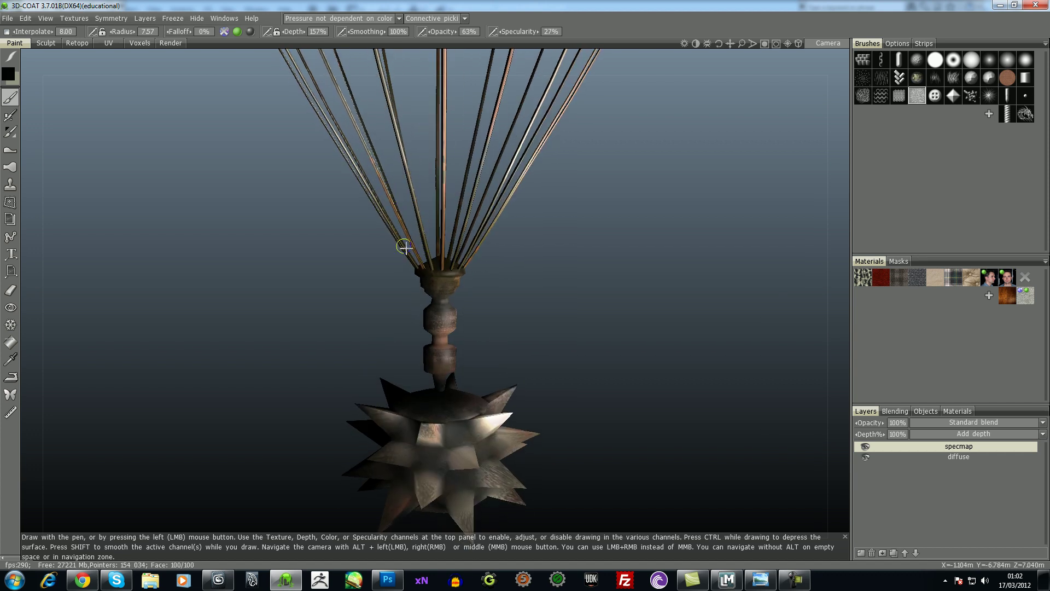
{"action": "left_click_drag", "start_coordinate": [481, 188], "coordinate": [457, 201], "text": "alt"}
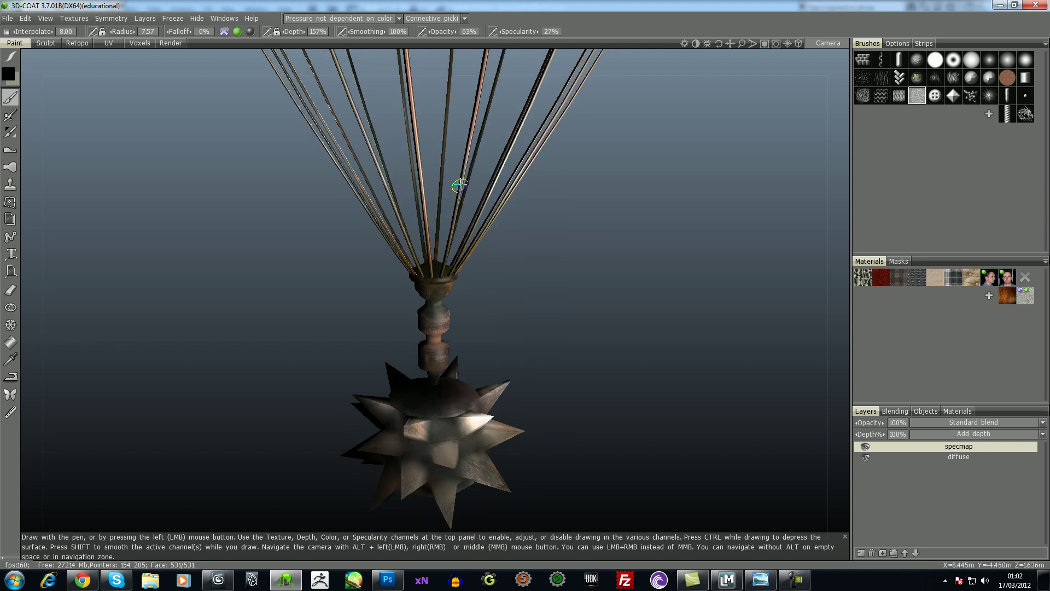
{"action": "left_click_drag", "start_coordinate": [477, 163], "coordinate": [507, 147], "text": "alt"}
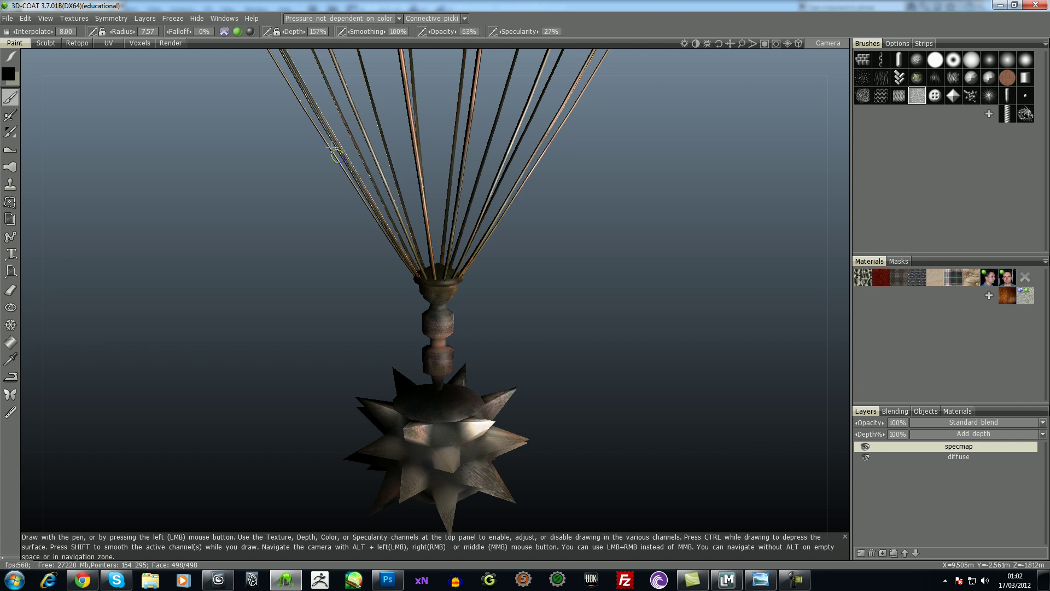
Examine the specularity across the whole parachute mine, canopy included, from different angles while varying the viewport lighting
{"action": "left_click_drag", "start_coordinate": [532, 307], "coordinate": [550, 469]}
{"action": "left_click_drag", "start_coordinate": [552, 337], "coordinate": [552, 366]}
{"action": "left_click_drag", "start_coordinate": [687, 45], "coordinate": [607, 61]}
{"action": "mouse_move", "coordinate": [691, 44]}
{"action": "left_mouse_down"}
{"action": "mouse_move", "coordinate": [780, 52]}
{"action": "mouse_move", "coordinate": [688, 51]}
{"action": "mouse_move", "coordinate": [740, 49]}
{"action": "mouse_move", "coordinate": [653, 63]}
{"action": "left_mouse_up"}
{"action": "left_click_drag", "start_coordinate": [589, 337], "coordinate": [588, 444]}
{"action": "right_click_drag", "start_coordinate": [587, 441], "coordinate": [666, 167]}
{"action": "left_click_drag", "start_coordinate": [709, 47], "coordinate": [572, 122]}
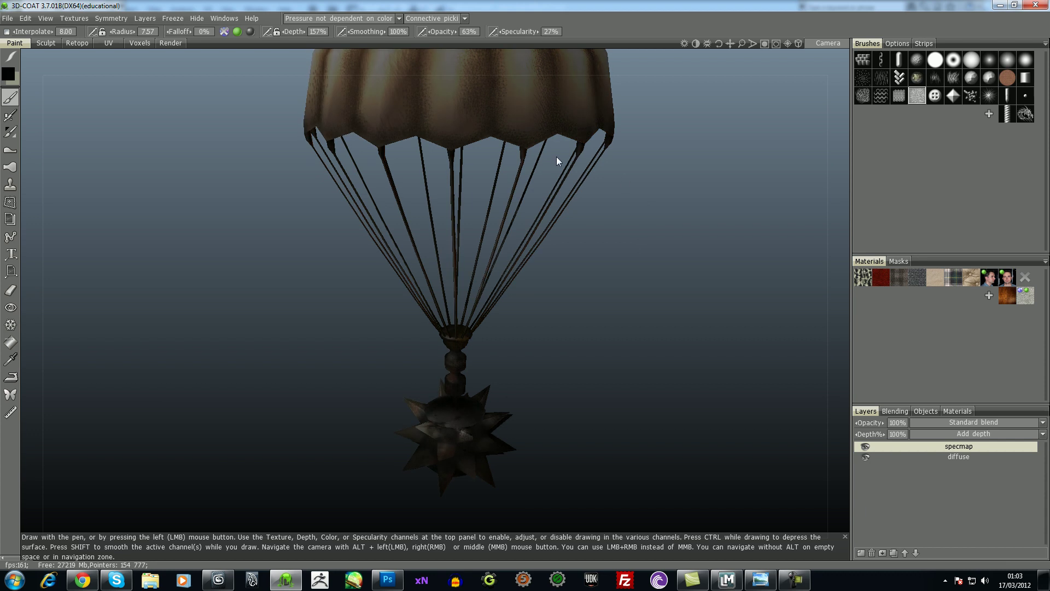
{"action": "left_click_drag", "start_coordinate": [695, 43], "coordinate": [794, 50]}
{"action": "left_click_drag", "start_coordinate": [708, 44], "coordinate": [631, 260]}
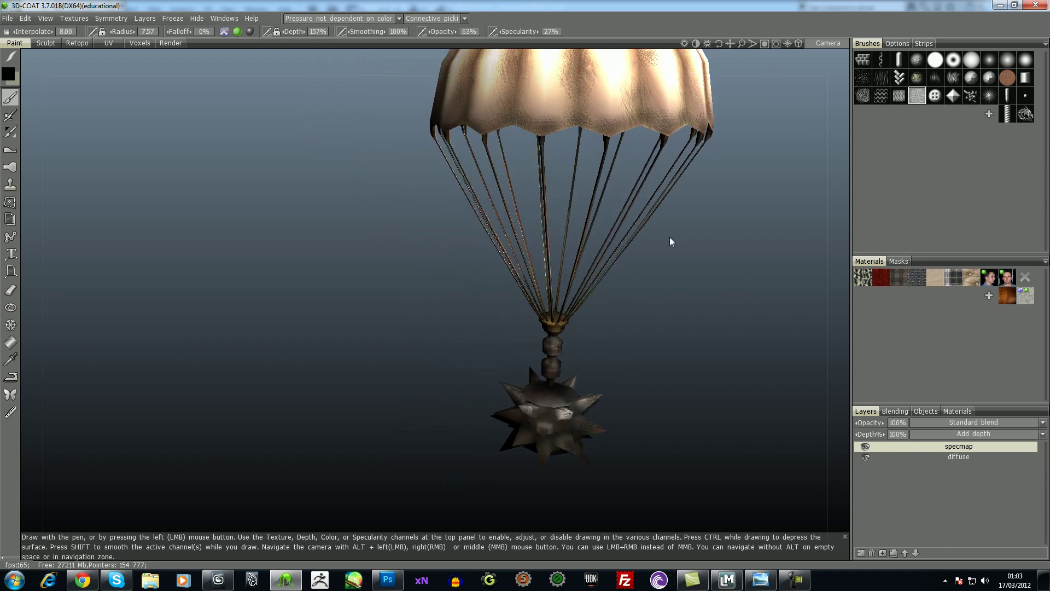
{"action": "middle_click_drag", "start_coordinate": [685, 248], "coordinate": [545, 259]}
{"action": "right_click_drag", "start_coordinate": [561, 281], "coordinate": [533, 363]}
{"action": "left_click_drag", "start_coordinate": [534, 368], "coordinate": [639, 303]}
{"action": "right_click_drag", "start_coordinate": [617, 278], "coordinate": [619, 204]}
{"action": "left_click_drag", "start_coordinate": [658, 183], "coordinate": [701, 313]}
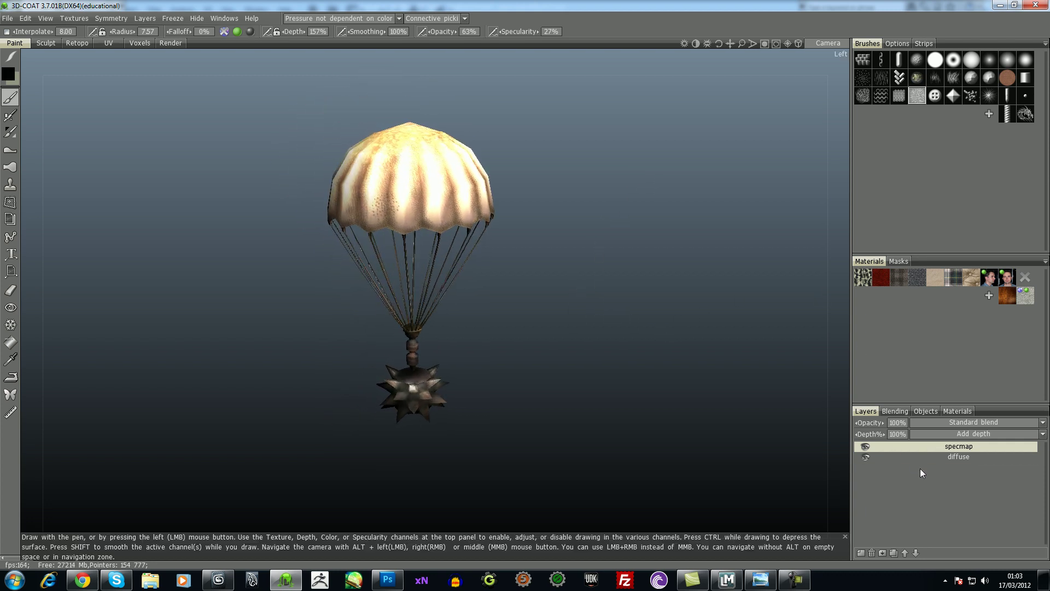
Export the diffuse layer's diffuse map in PNG format, overwriting ParachuterMine_Tdiff2 in the Textures folder
{"action": "left_click", "coordinate": [940, 456]}
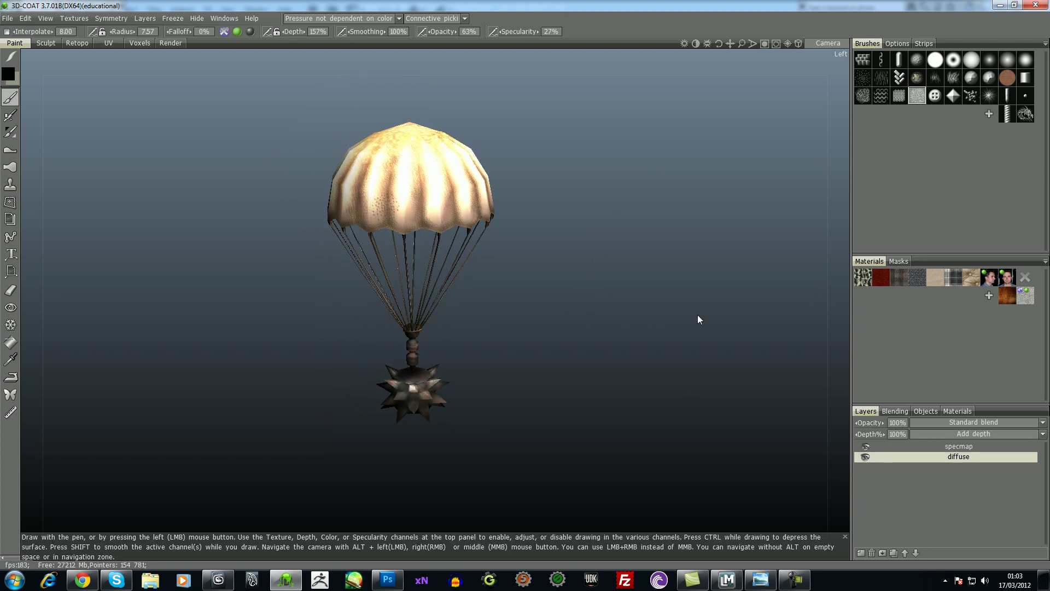
{"action": "left_click", "coordinate": [114, 17]}
{"action": "mouse_move", "coordinate": [85, 19]}
{"action": "mouse_move", "coordinate": [91, 46]}
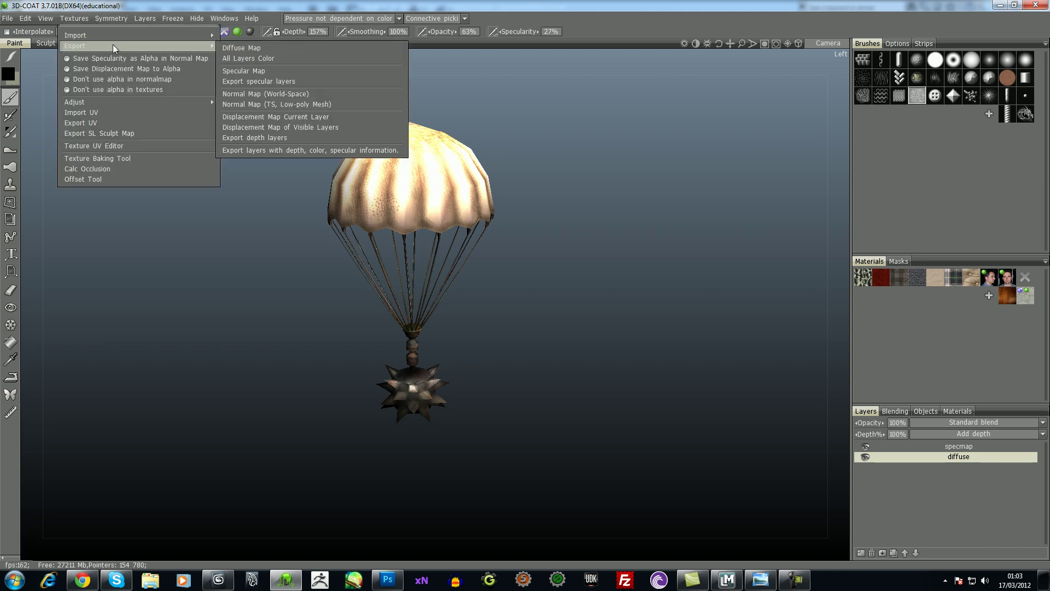
{"action": "left_click", "coordinate": [243, 48]}
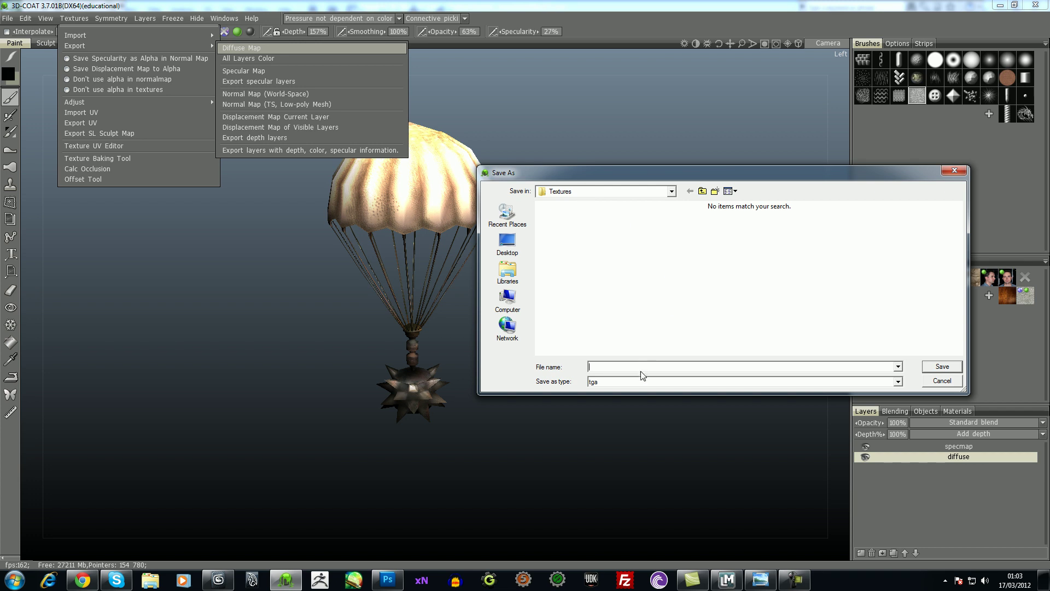
{"action": "left_click", "coordinate": [640, 381]}
{"action": "left_click", "coordinate": [618, 407]}
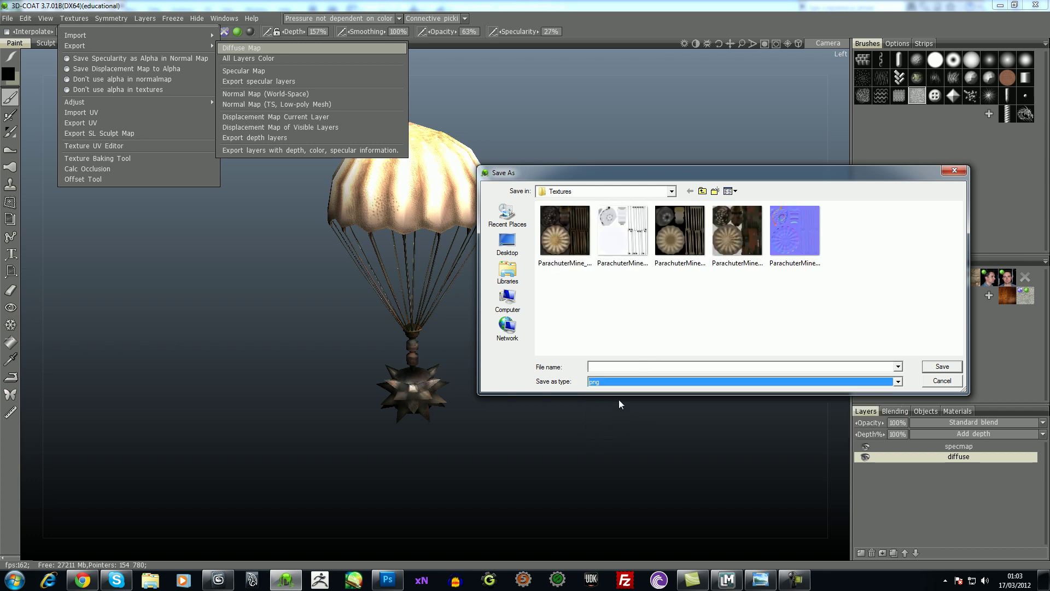
{"action": "left_click", "coordinate": [585, 247]}
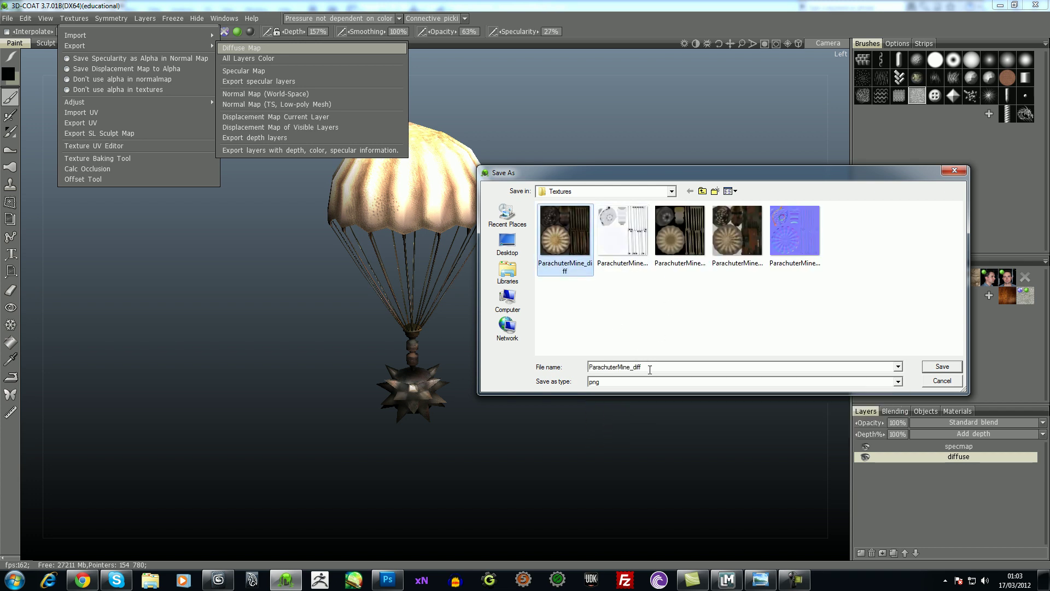
{"action": "left_click", "coordinate": [729, 244]}
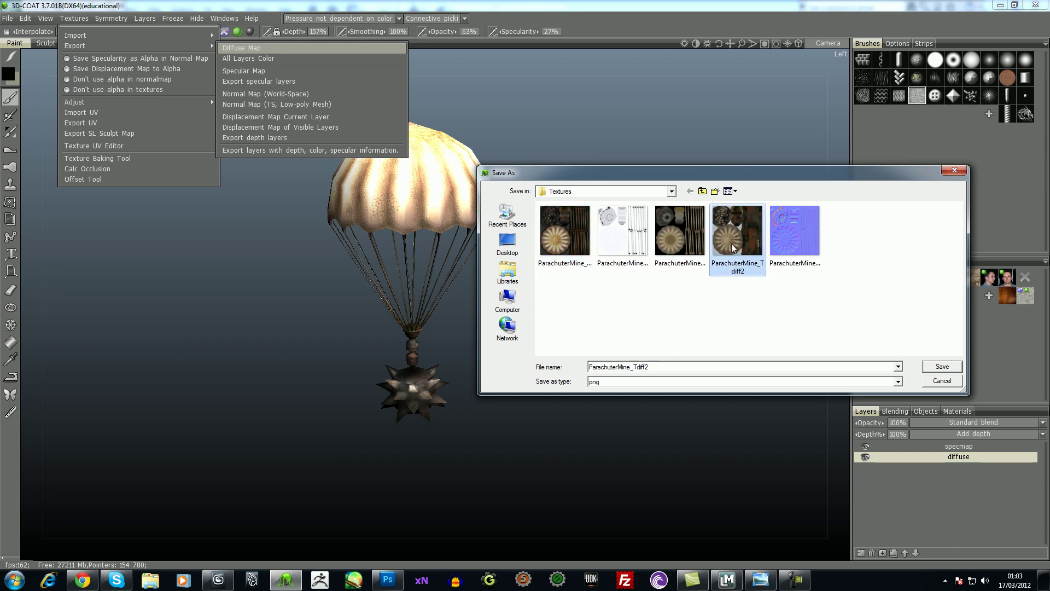
{"action": "left_click", "coordinate": [691, 248]}
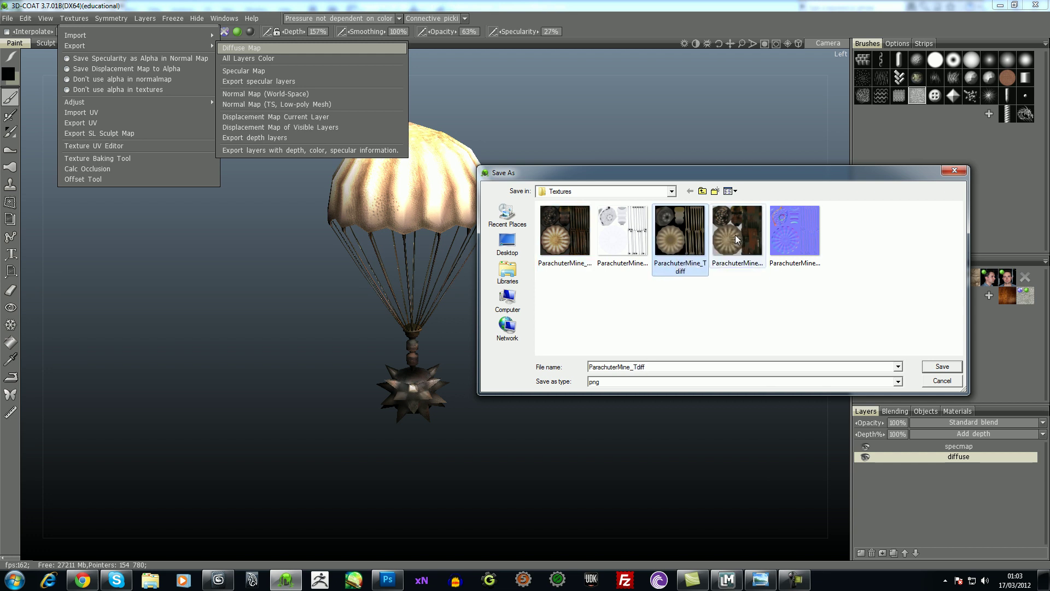
{"action": "double_click", "coordinate": [735, 239]}
{"action": "left_click", "coordinate": [562, 296]}
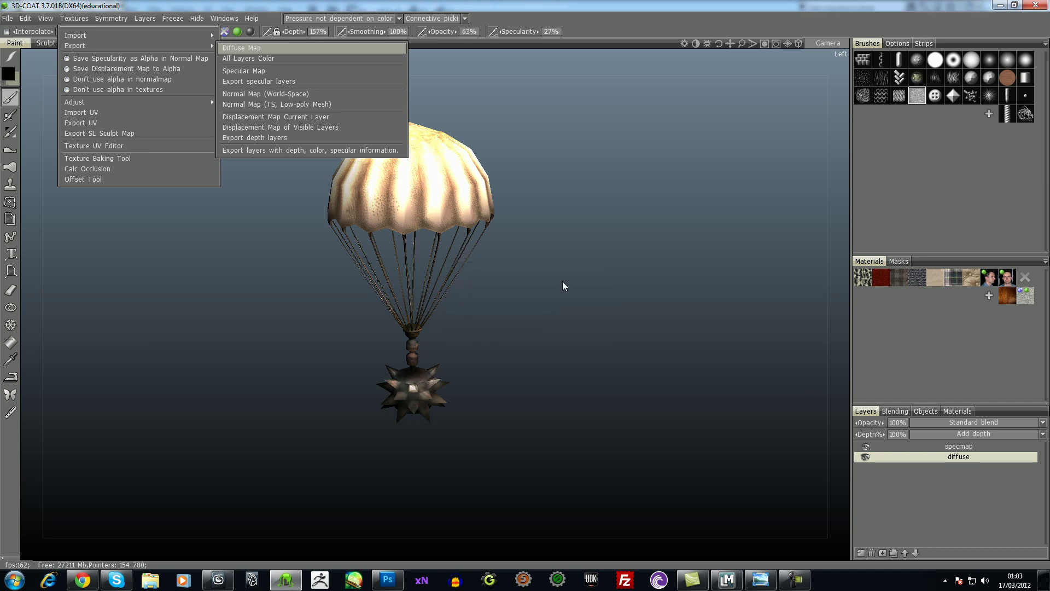
{"action": "key", "text": "Escape"}
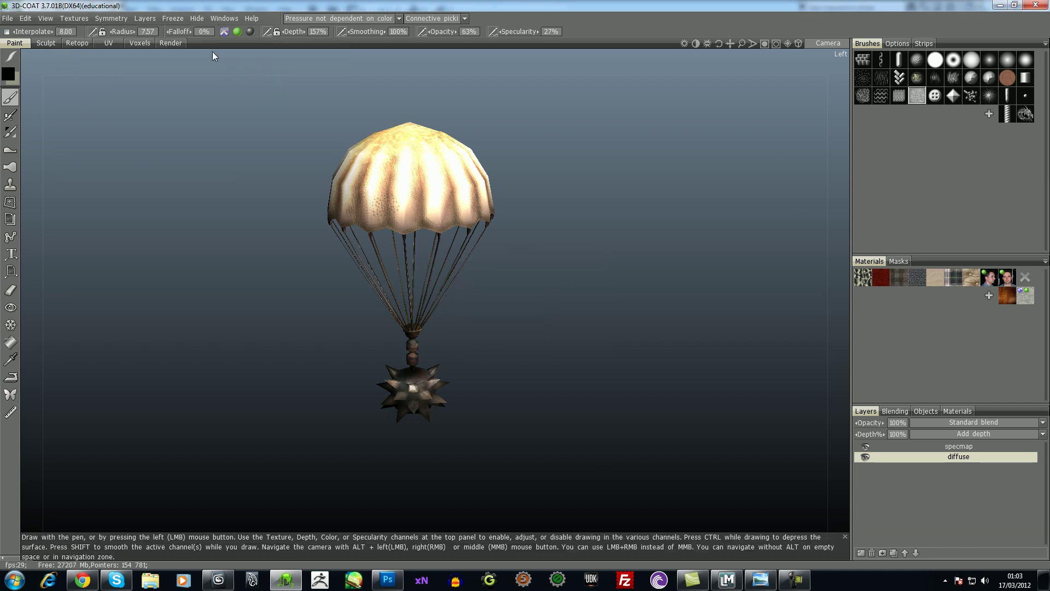
Start a specular map export in PNG format and browse to the Textures folder inside Parachuter
{"action": "left_click", "coordinate": [73, 19]}
{"action": "mouse_move", "coordinate": [147, 46]}
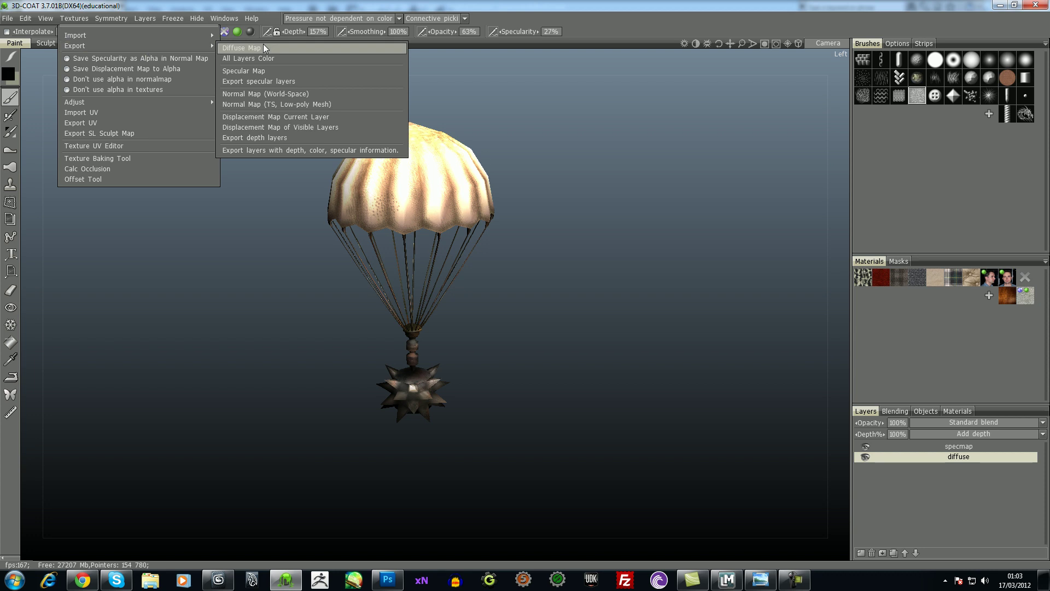
{"action": "left_click", "coordinate": [268, 71]}
{"action": "left_click", "coordinate": [638, 385]}
{"action": "left_click", "coordinate": [619, 399]}
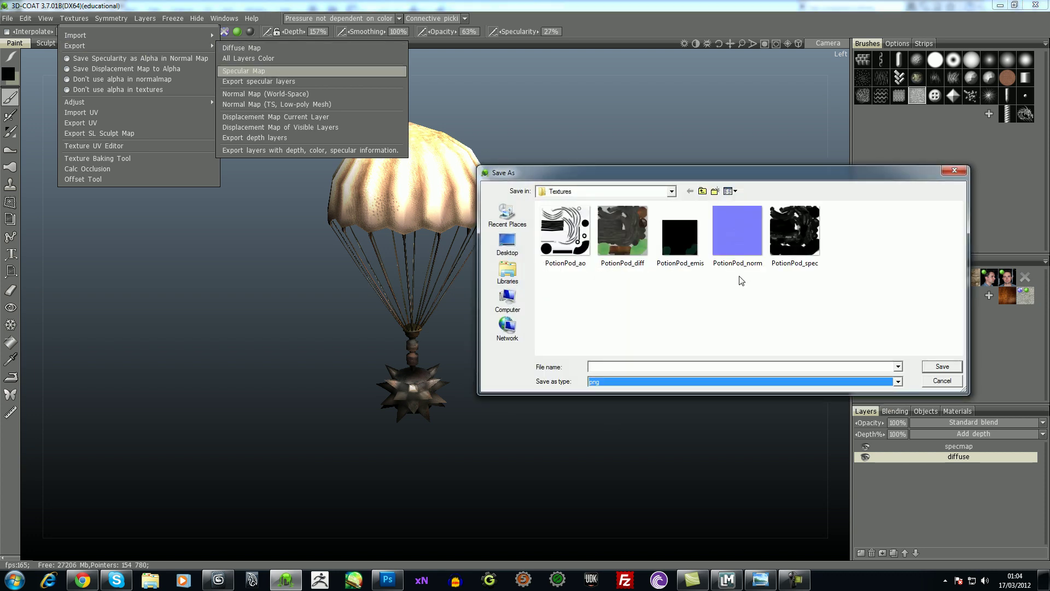
{"action": "left_click", "coordinate": [671, 191]}
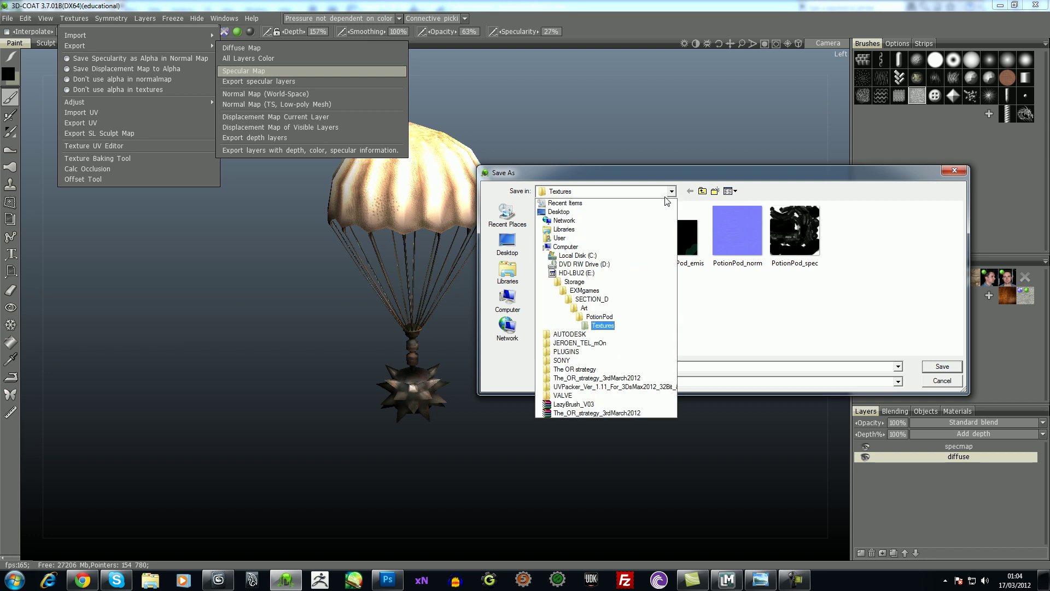
{"action": "left_click", "coordinate": [608, 309]}
{"action": "double_click", "coordinate": [563, 229]}
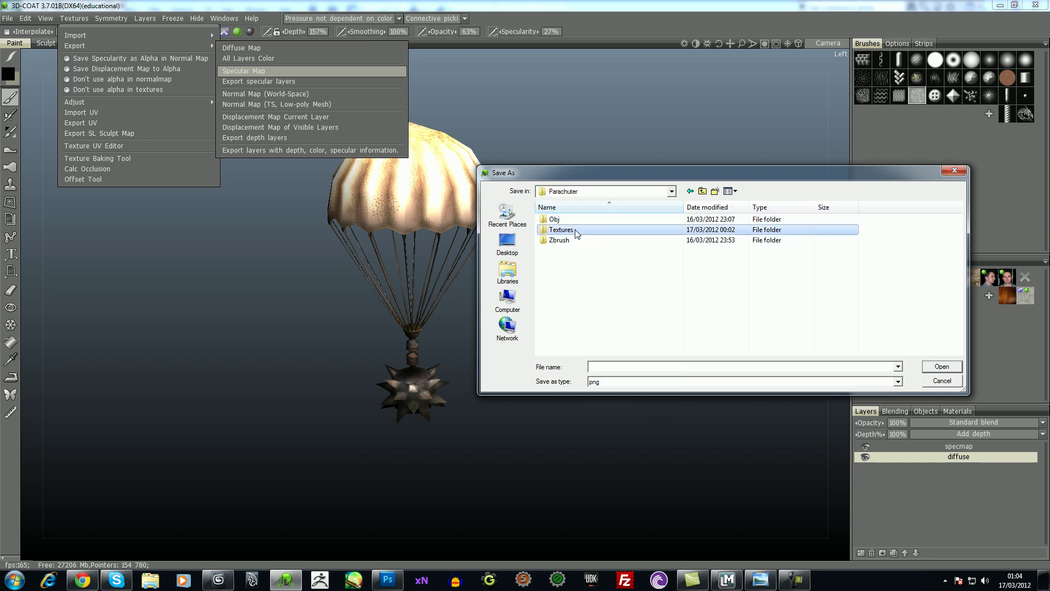
{"action": "double_click", "coordinate": [575, 232]}
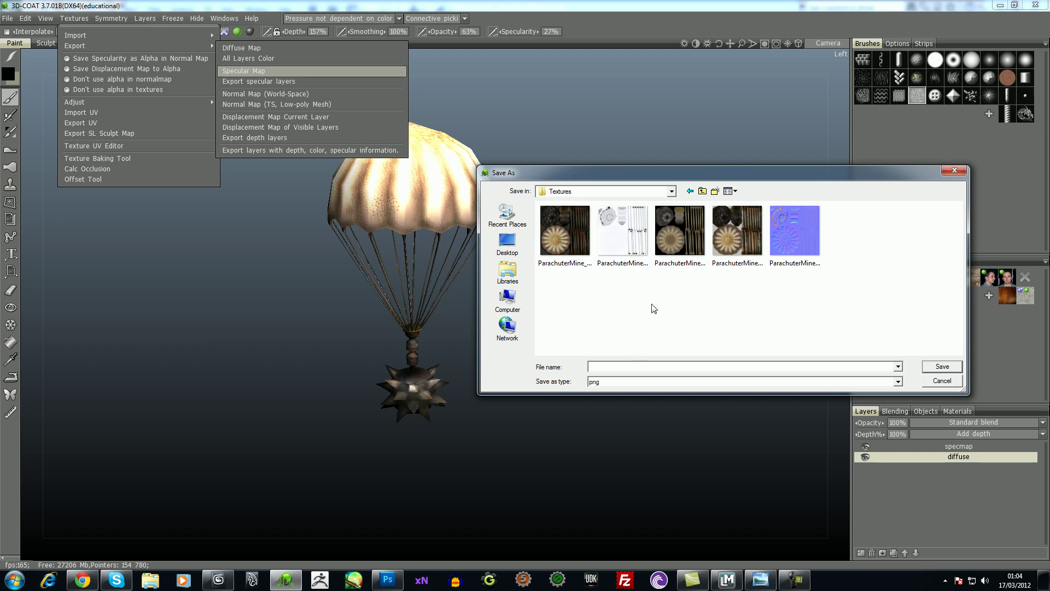
Save the specular map as ParachuterMine_Tspec, basing the name on the existing ParachuterMine_Tdiff file
{"action": "left_click", "coordinate": [683, 271]}
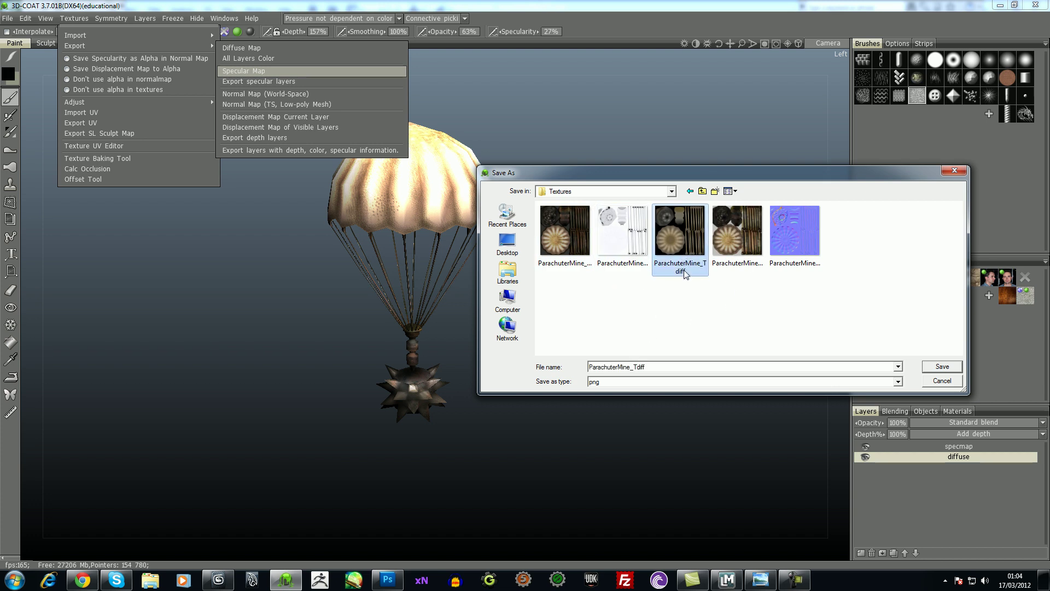
{"action": "double_click", "coordinate": [653, 367]}
{"action": "left_click_drag", "start_coordinate": [636, 369], "coordinate": [633, 367]}
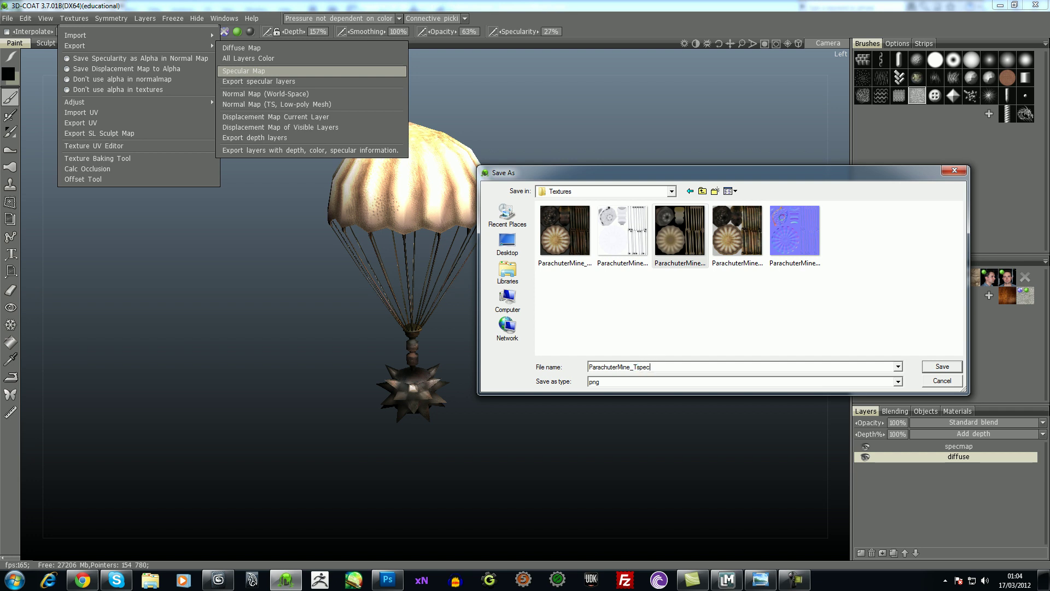
{"action": "key", "text": "Return"}
{"action": "key", "text": "Return"}
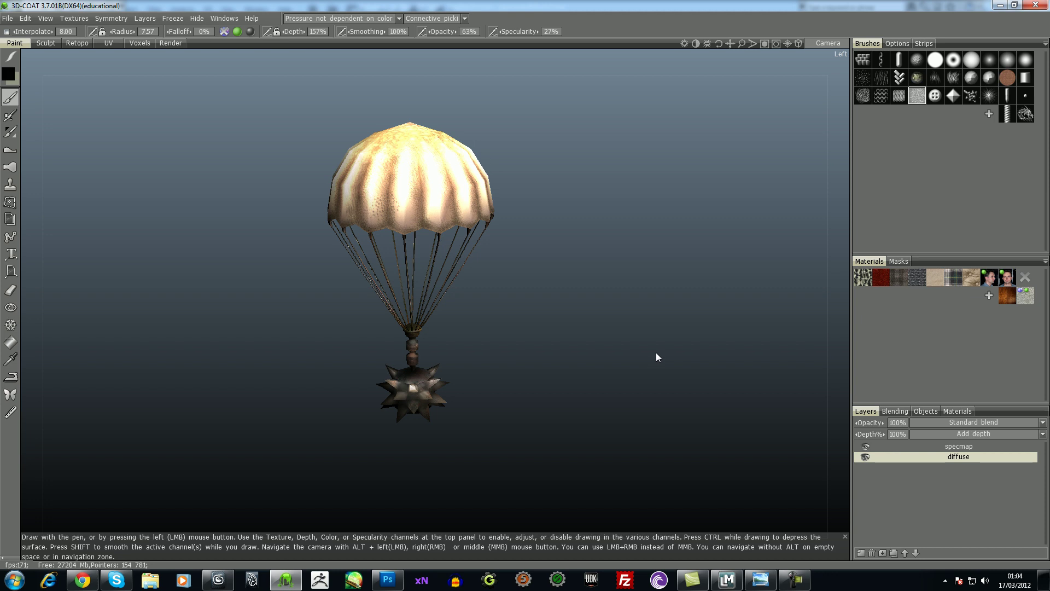
Switch to Photoshop and close all open documents without saving their changes
{"action": "left_click", "coordinate": [998, 5]}
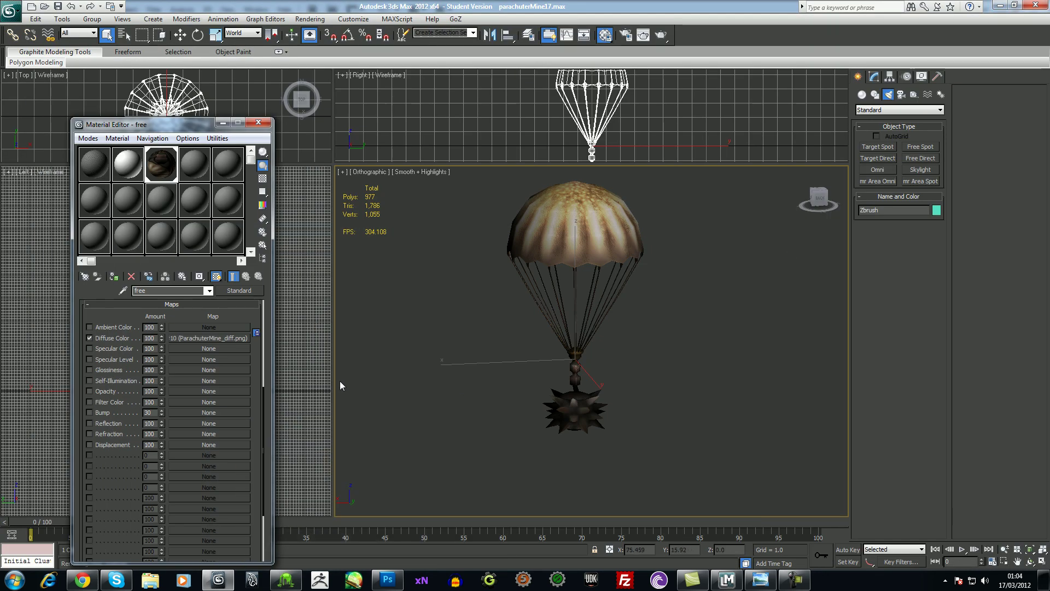
{"action": "middle_click_drag", "start_coordinate": [440, 406], "coordinate": [445, 406]}
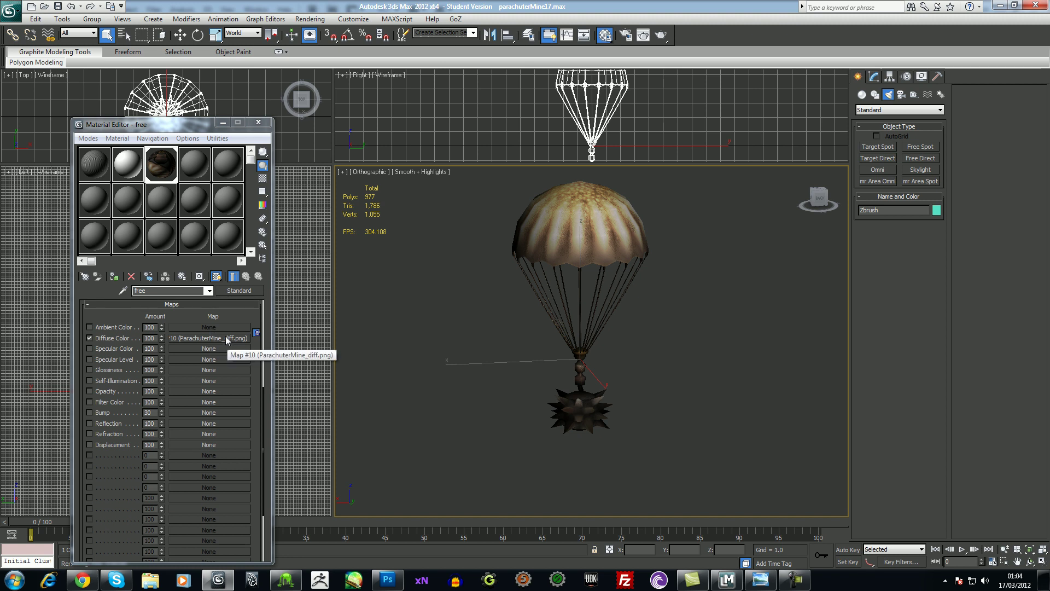
{"action": "left_click", "coordinate": [388, 580]}
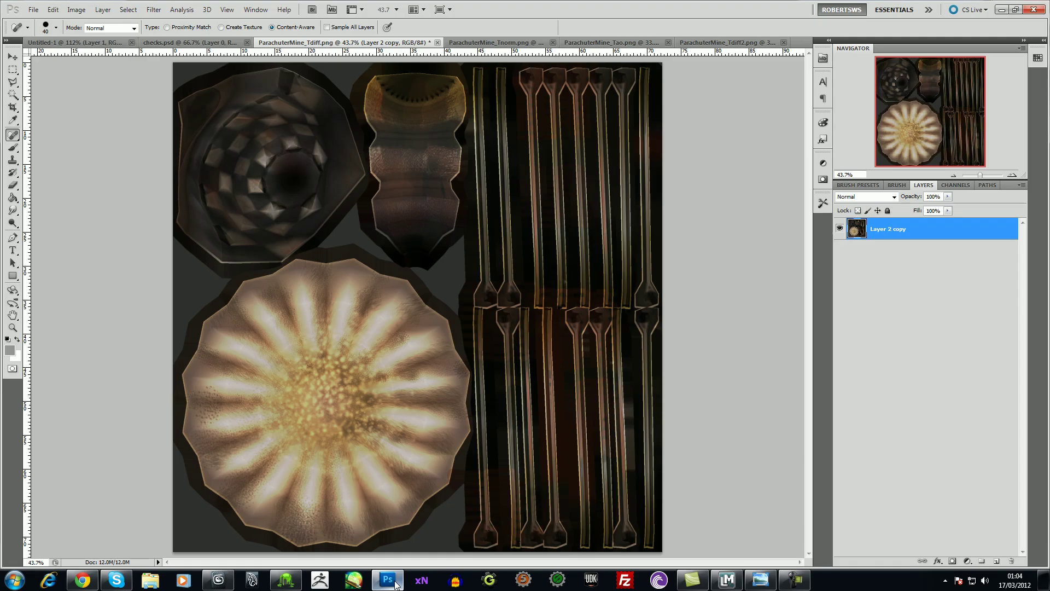
{"action": "left_click", "coordinate": [37, 11]}
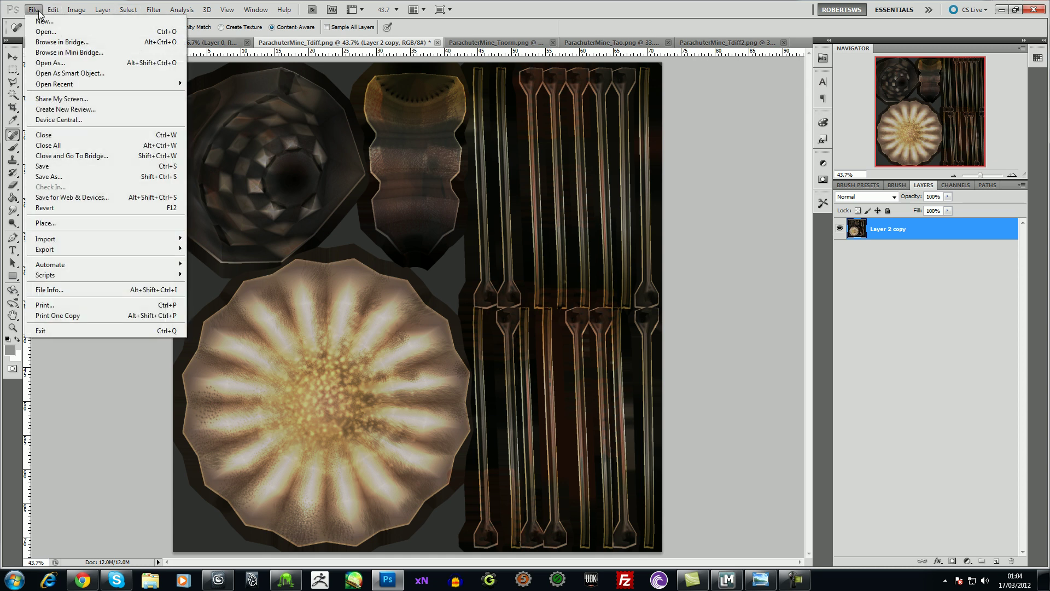
{"action": "left_click", "coordinate": [55, 146]}
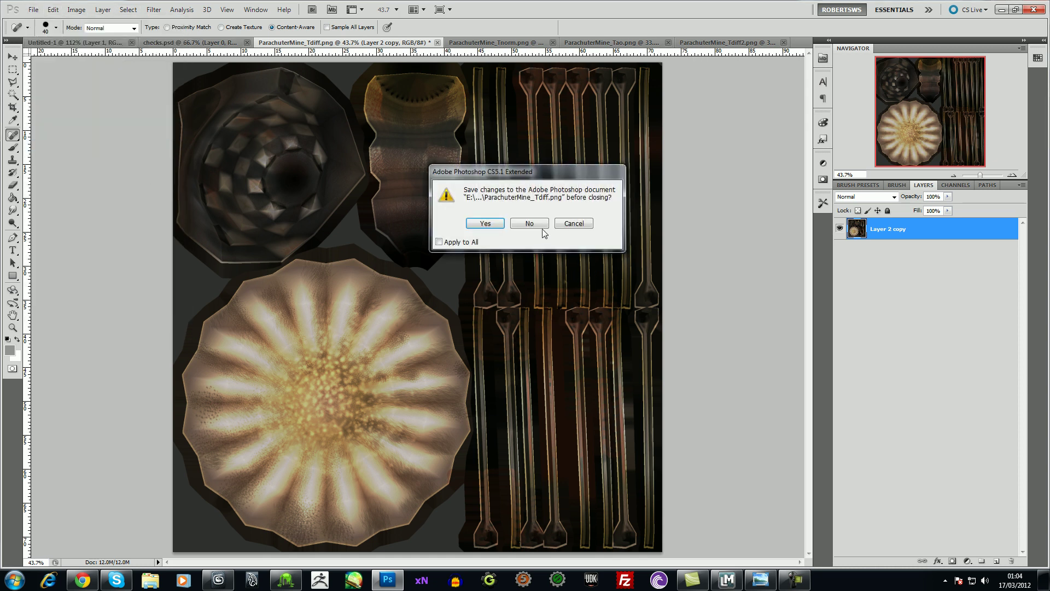
{"action": "left_click", "coordinate": [544, 229]}
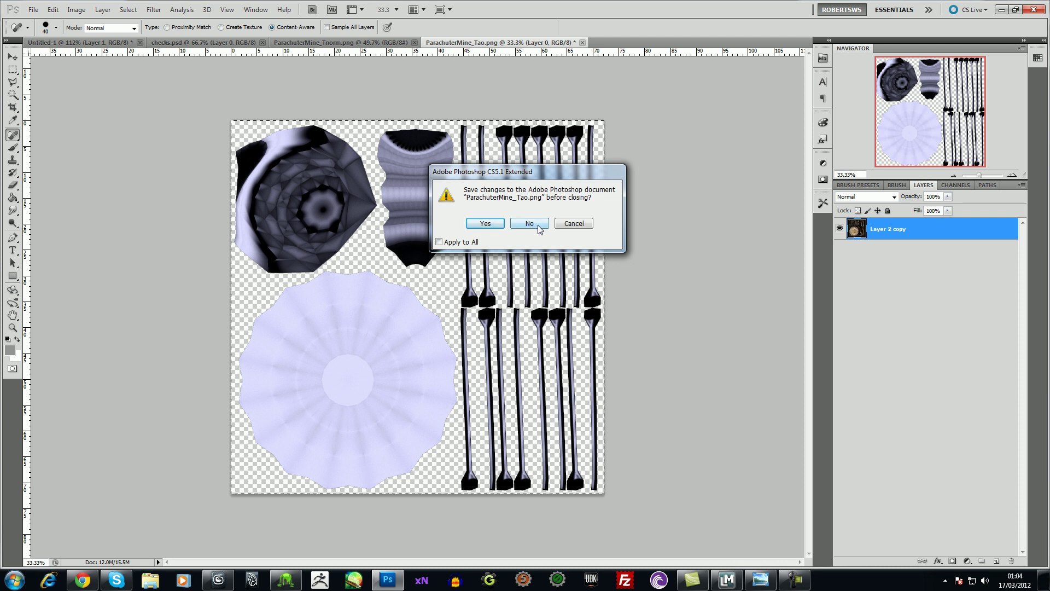
{"action": "left_click", "coordinate": [529, 223]}
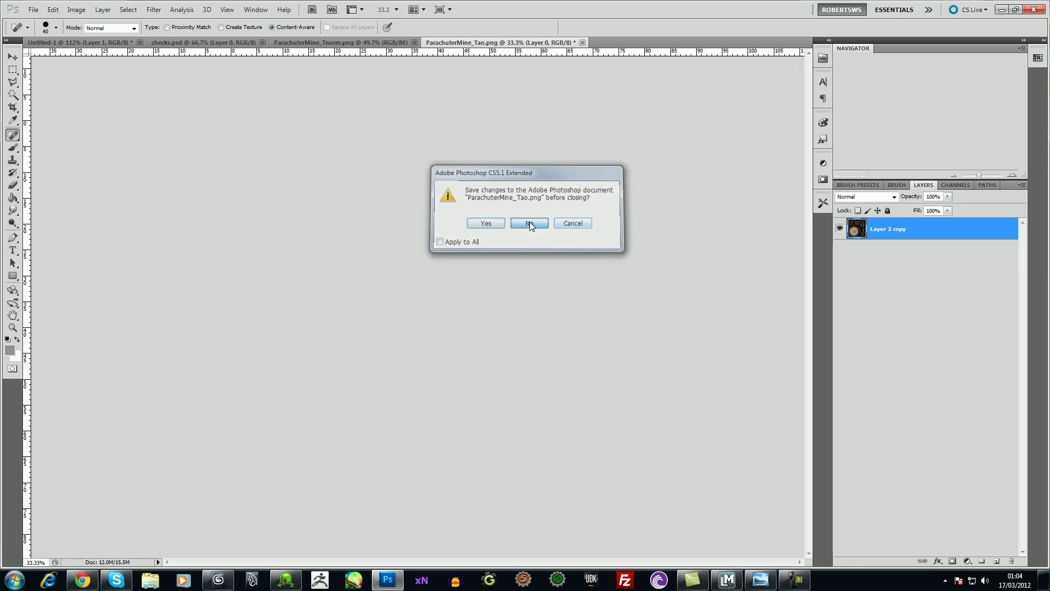
{"action": "left_click", "coordinate": [520, 218]}
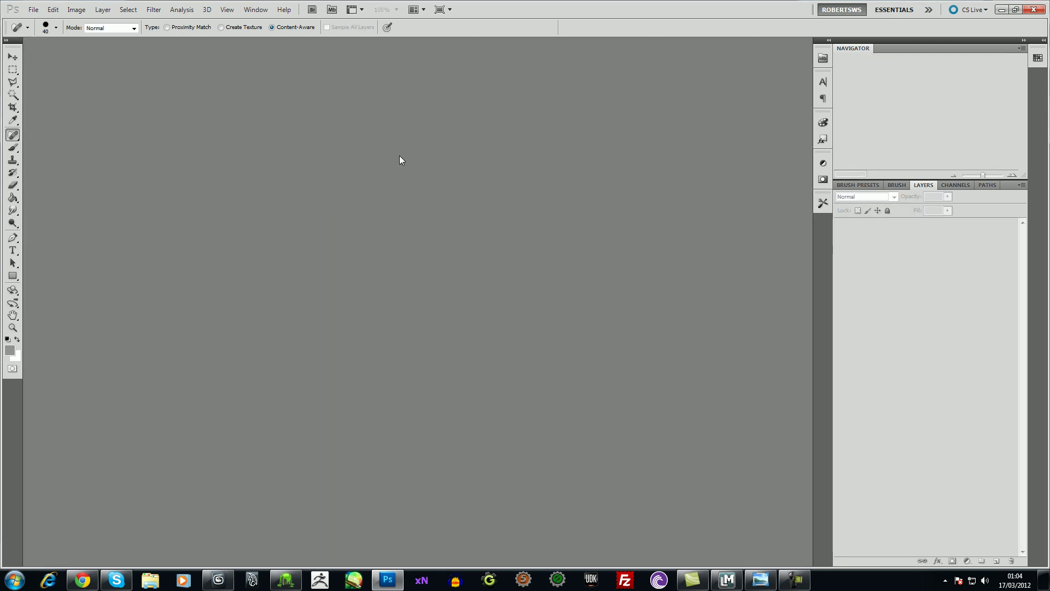
Open ParachuterMine_Tdiff2, ParachuterMine_Tspec and ParachuterMine_Tao together from the Textures folder
{"action": "left_click", "coordinate": [33, 9]}
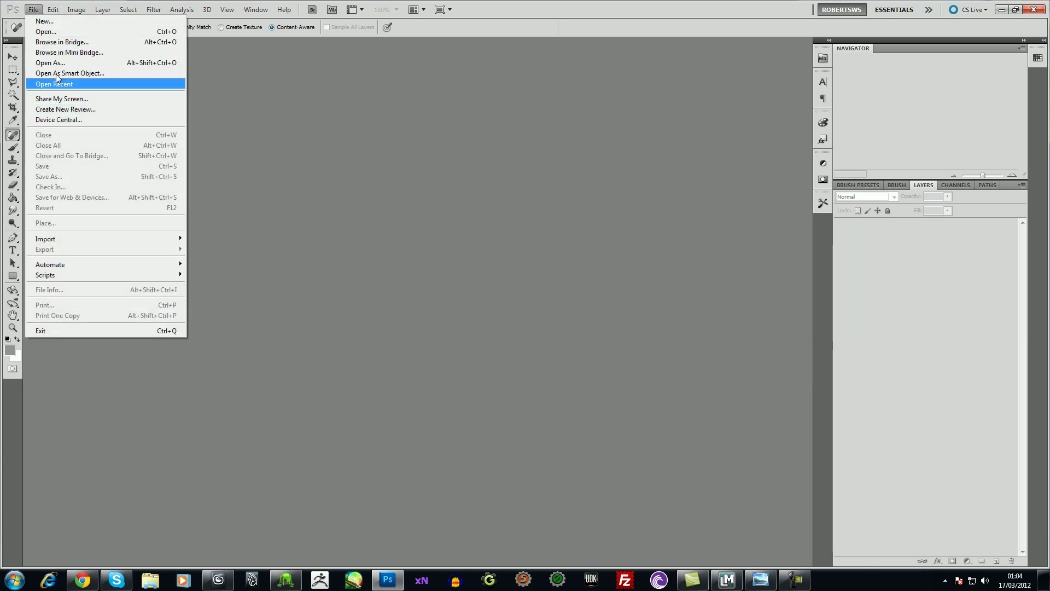
{"action": "left_click", "coordinate": [55, 32]}
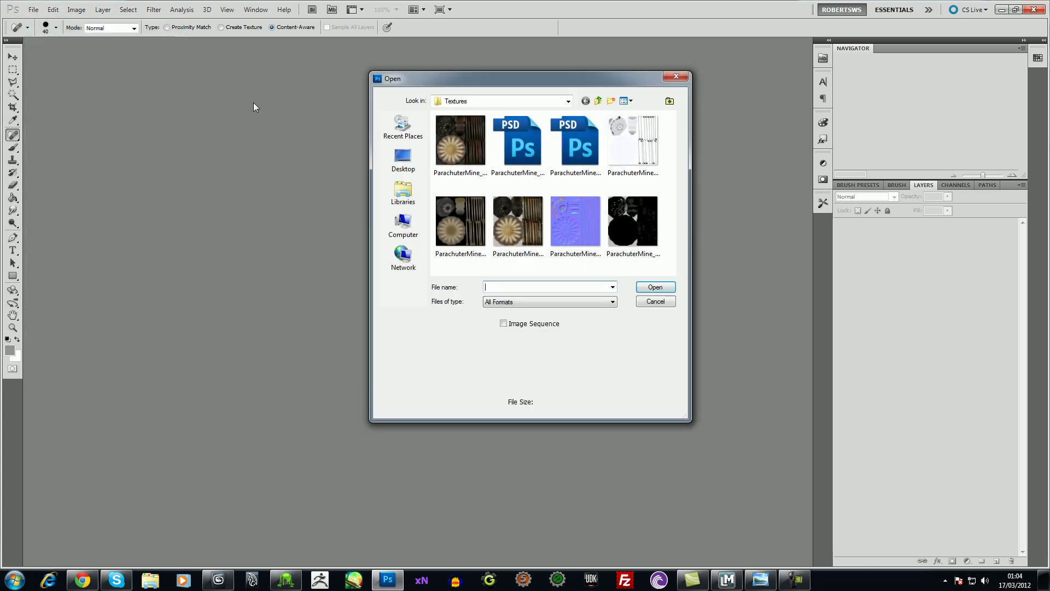
{"action": "left_click", "coordinate": [460, 134]}
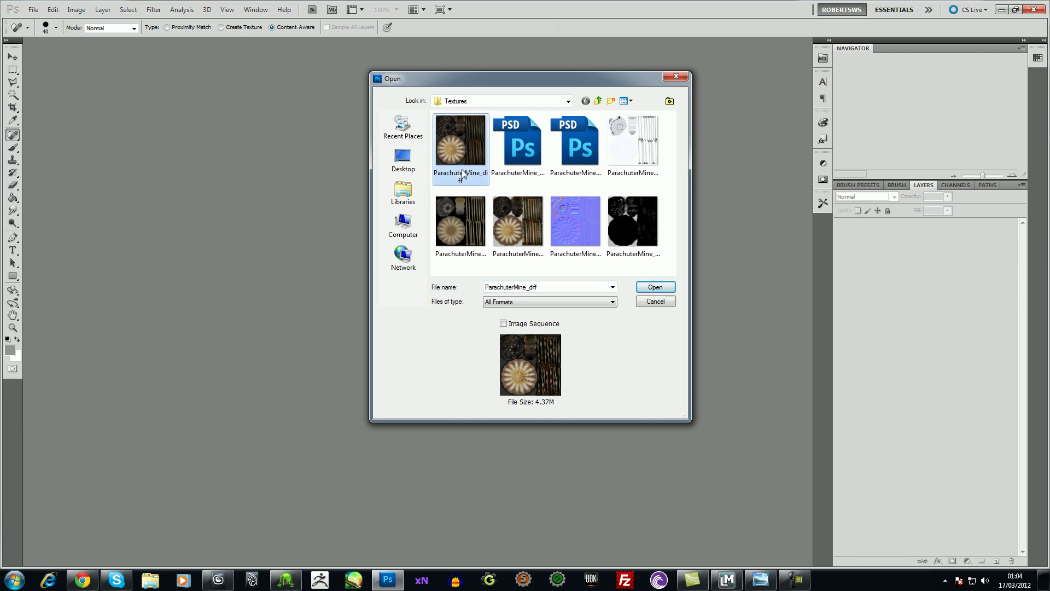
{"action": "left_click", "coordinate": [462, 227]}
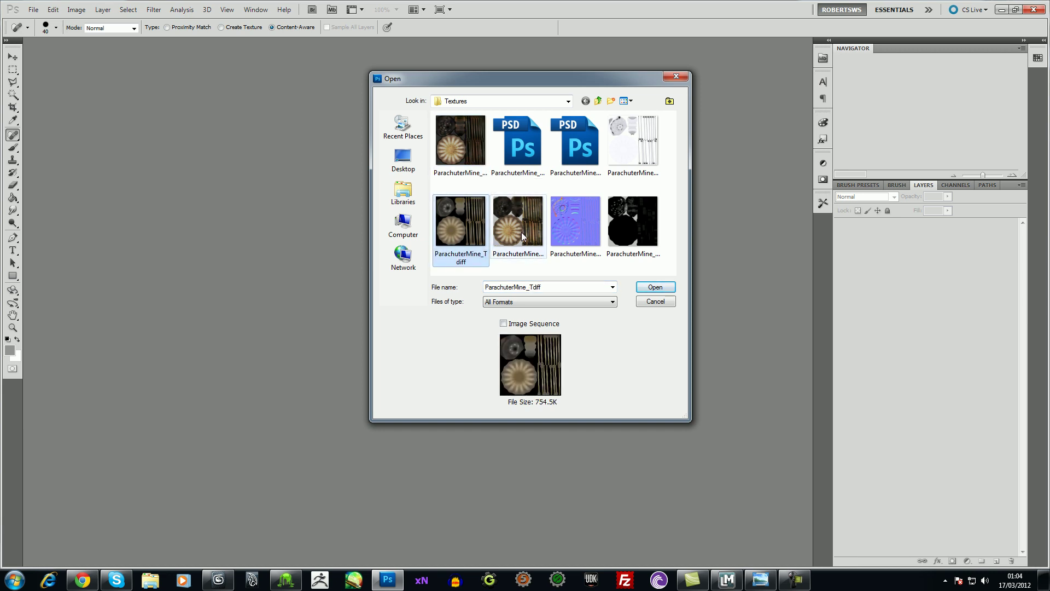
{"action": "left_click", "coordinate": [522, 237]}
{"action": "left_click", "coordinate": [632, 224], "text": "ctrl"}
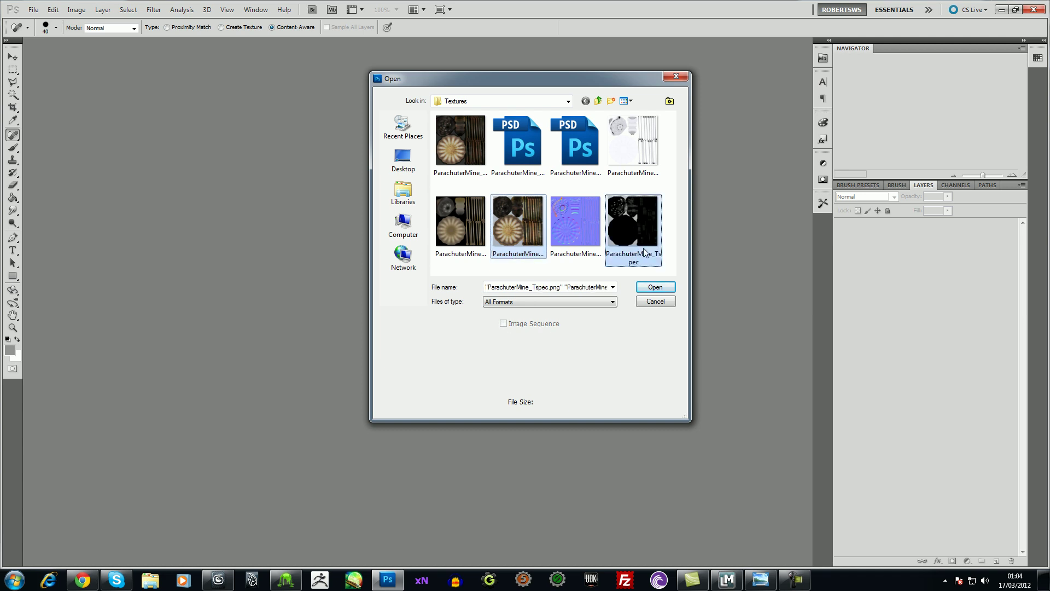
{"action": "left_click", "coordinate": [636, 125], "text": "ctrl"}
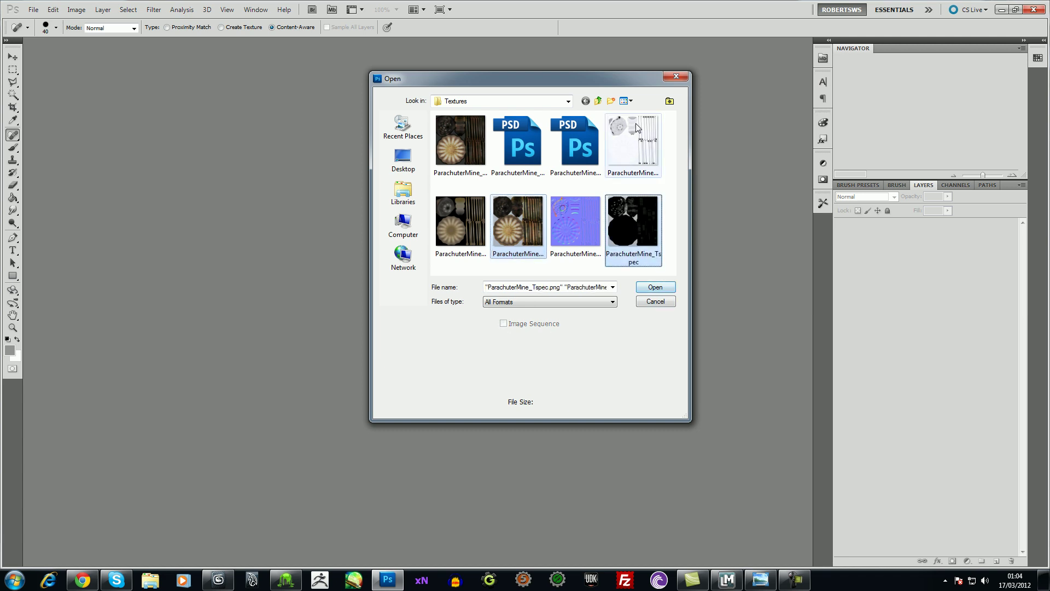
{"action": "left_click", "coordinate": [656, 287]}
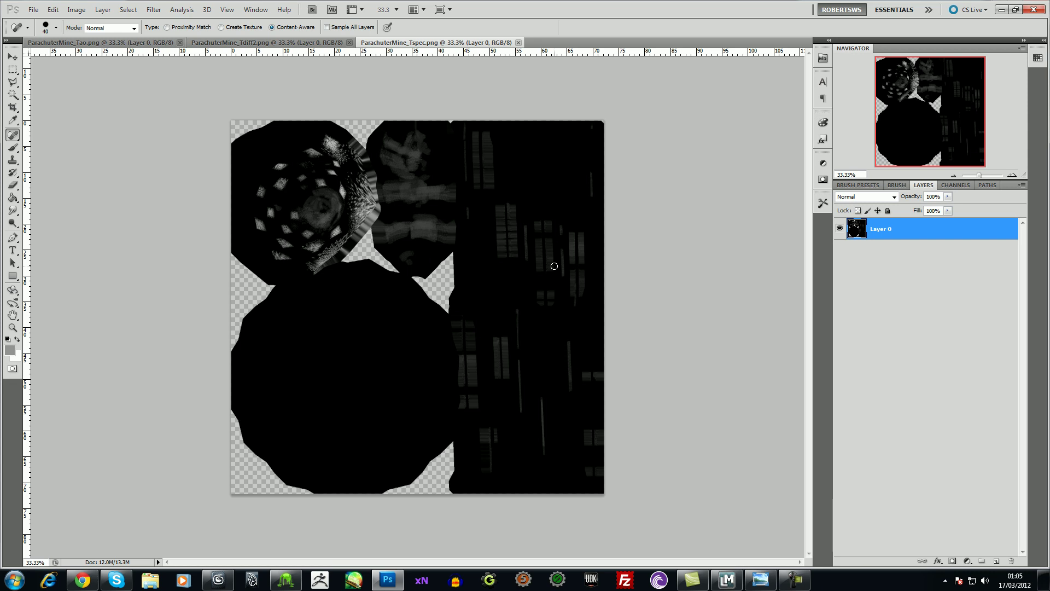
Add a new layer to the specular map and paint soft grey highlights over the texture islands with a large 0% hardness brush
{"action": "left_click", "coordinate": [997, 561]}
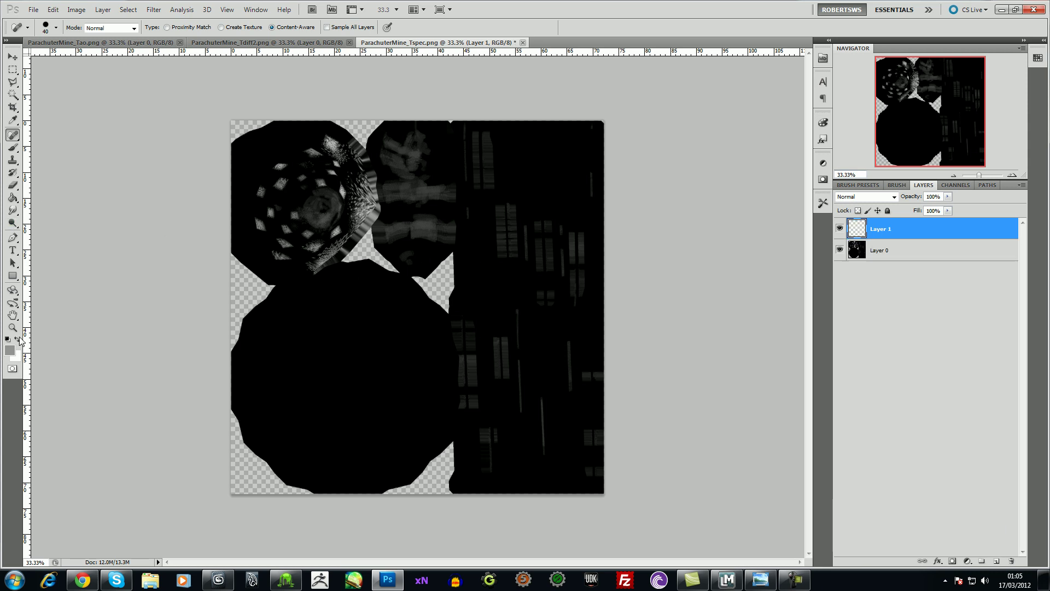
{"action": "left_click", "coordinate": [12, 147]}
{"action": "right_click", "coordinate": [361, 358]}
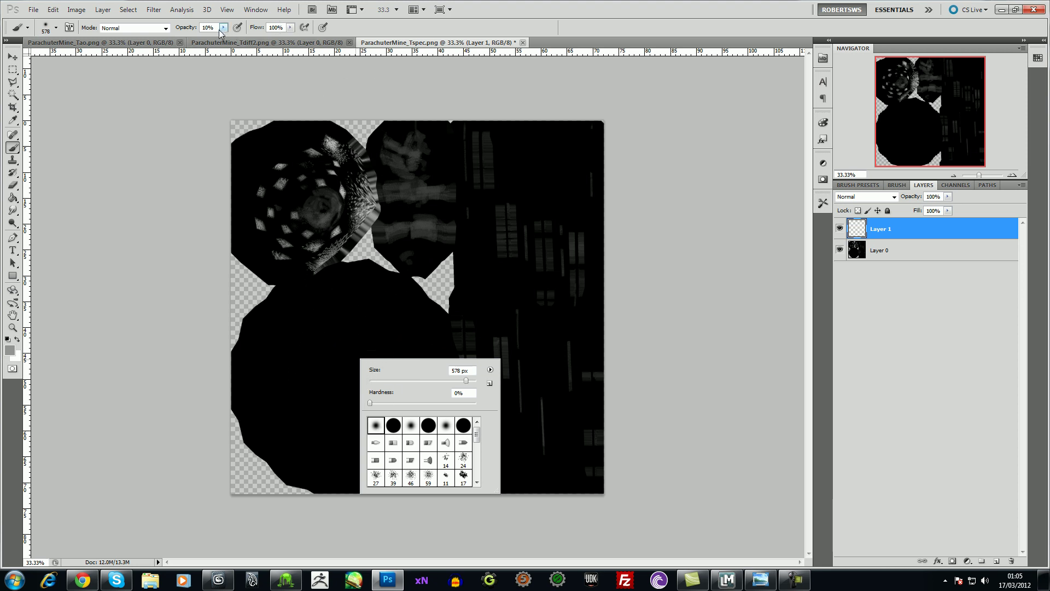
{"action": "mouse_move", "coordinate": [338, 372]}
{"action": "left_mouse_down"}
{"action": "mouse_move", "coordinate": [379, 346]}
{"action": "mouse_move", "coordinate": [340, 417]}
{"action": "mouse_move", "coordinate": [359, 387]}
{"action": "mouse_move", "coordinate": [333, 348]}
{"action": "left_mouse_up"}
{"action": "mouse_move", "coordinate": [487, 240]}
{"action": "left_mouse_down"}
{"action": "mouse_move", "coordinate": [494, 235]}
{"action": "mouse_move", "coordinate": [507, 300]}
{"action": "mouse_move", "coordinate": [555, 188]}
{"action": "mouse_move", "coordinate": [570, 346]}
{"action": "mouse_move", "coordinate": [497, 363]}
{"action": "mouse_move", "coordinate": [574, 415]}
{"action": "mouse_move", "coordinate": [505, 327]}
{"action": "mouse_move", "coordinate": [459, 220]}
{"action": "mouse_move", "coordinate": [415, 235]}
{"action": "mouse_move", "coordinate": [406, 164]}
{"action": "mouse_move", "coordinate": [397, 180]}
{"action": "mouse_move", "coordinate": [301, 186]}
{"action": "mouse_move", "coordinate": [322, 175]}
{"action": "mouse_move", "coordinate": [262, 192]}
{"action": "mouse_move", "coordinate": [351, 175]}
{"action": "mouse_move", "coordinate": [300, 164]}
{"action": "mouse_move", "coordinate": [305, 188]}
{"action": "mouse_move", "coordinate": [387, 211]}
{"action": "mouse_move", "coordinate": [270, 180]}
{"action": "mouse_move", "coordinate": [305, 241]}
{"action": "mouse_move", "coordinate": [320, 233]}
{"action": "left_mouse_up"}
Reduce the brush to 90 px and paint smaller grey highlights at 40% opacity over the mine's upper body part and the strap strips
{"action": "key", "text": "bracketleft"}
{"action": "key", "text": "bracketleft"}
{"action": "key", "text": "bracketleft"}
{"action": "key", "text": "bracketleft"}
{"action": "key", "text": "bracketleft"}
{"action": "key", "text": "bracketleft"}
{"action": "key", "text": "bracketleft"}
{"action": "key", "text": "bracketleft"}
{"action": "key", "text": "bracketleft"}
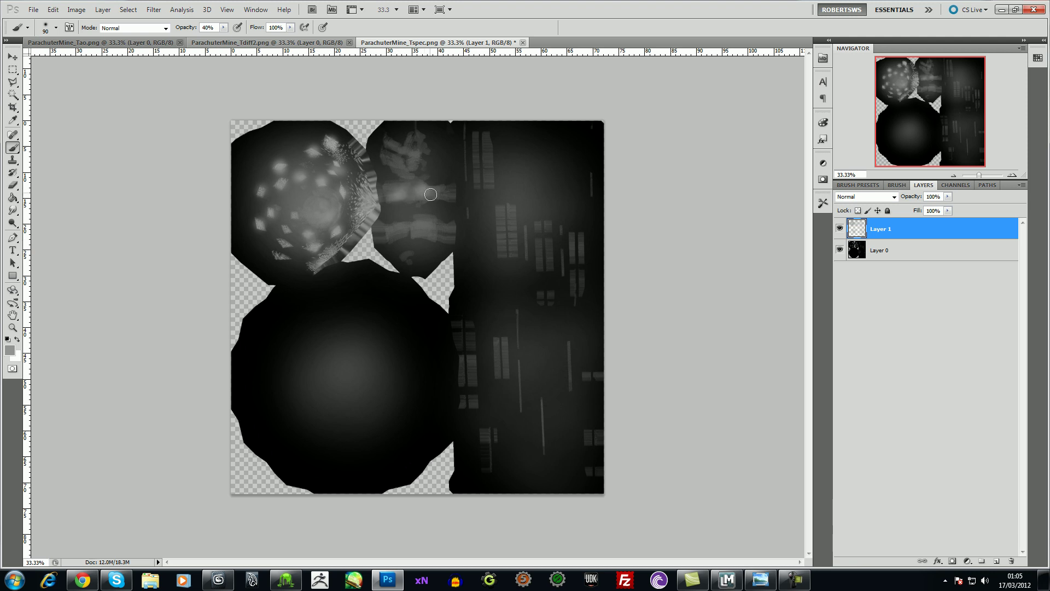
{"action": "left_click_drag", "start_coordinate": [442, 194], "coordinate": [426, 220]}
{"action": "left_click", "coordinate": [438, 227]}
{"action": "left_click_drag", "start_coordinate": [403, 169], "coordinate": [414, 145]}
{"action": "left_click", "coordinate": [479, 151]}
{"action": "mouse_move", "coordinate": [483, 156]}
{"action": "left_mouse_down"}
{"action": "mouse_move", "coordinate": [495, 262]}
{"action": "mouse_move", "coordinate": [508, 183]}
{"action": "mouse_move", "coordinate": [514, 241]}
{"action": "mouse_move", "coordinate": [542, 211]}
{"action": "mouse_move", "coordinate": [549, 263]}
{"action": "mouse_move", "coordinate": [531, 352]}
{"action": "mouse_move", "coordinate": [499, 314]}
{"action": "mouse_move", "coordinate": [504, 378]}
{"action": "mouse_move", "coordinate": [490, 416]}
{"action": "mouse_move", "coordinate": [489, 481]}
{"action": "mouse_move", "coordinate": [469, 329]}
{"action": "mouse_move", "coordinate": [520, 378]}
{"action": "mouse_move", "coordinate": [522, 429]}
{"action": "mouse_move", "coordinate": [536, 450]}
{"action": "mouse_move", "coordinate": [573, 347]}
{"action": "mouse_move", "coordinate": [572, 161]}
{"action": "mouse_move", "coordinate": [567, 300]}
{"action": "mouse_move", "coordinate": [583, 464]}
{"action": "left_mouse_up"}
{"action": "mouse_move", "coordinate": [547, 243]}
{"action": "left_mouse_down"}
{"action": "mouse_move", "coordinate": [547, 189]}
{"action": "mouse_move", "coordinate": [547, 362]}
{"action": "left_mouse_up"}
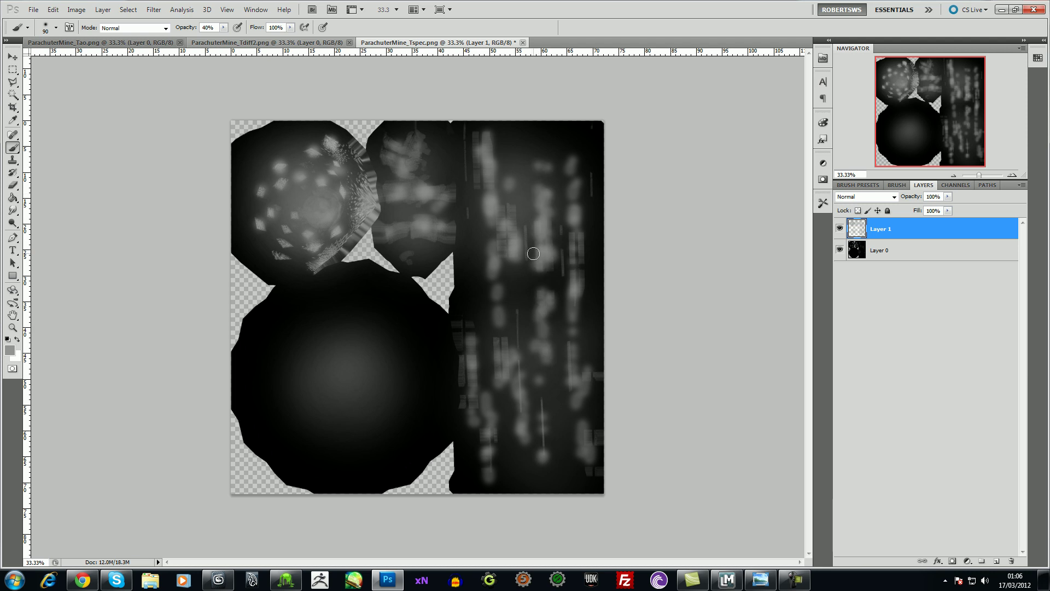
Merge the painted highlight layer and the original specular layer with Merge Visible
{"action": "left_click", "coordinate": [920, 252]}
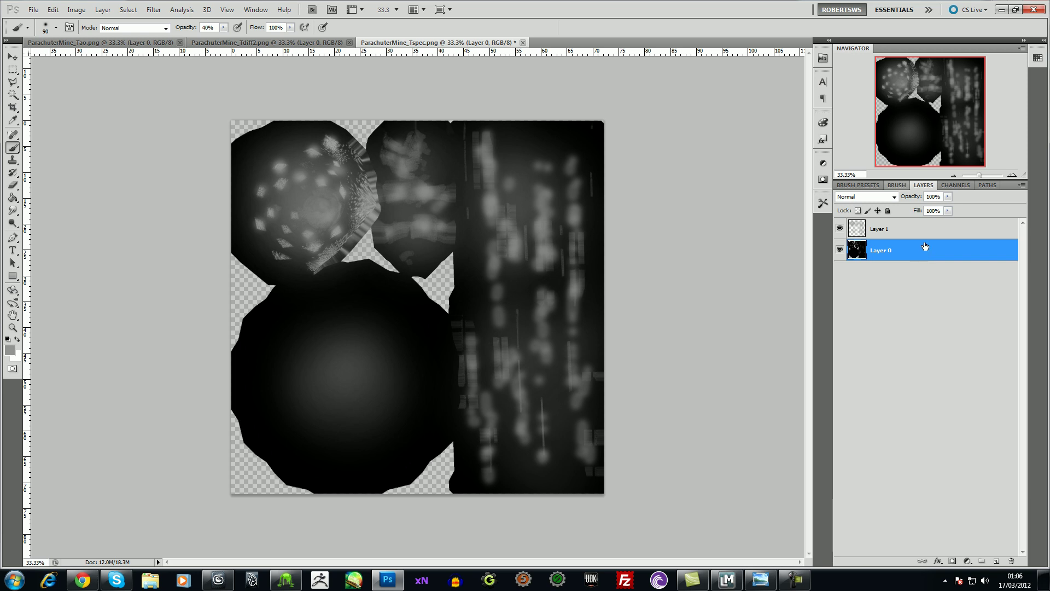
{"action": "left_click", "coordinate": [929, 233]}
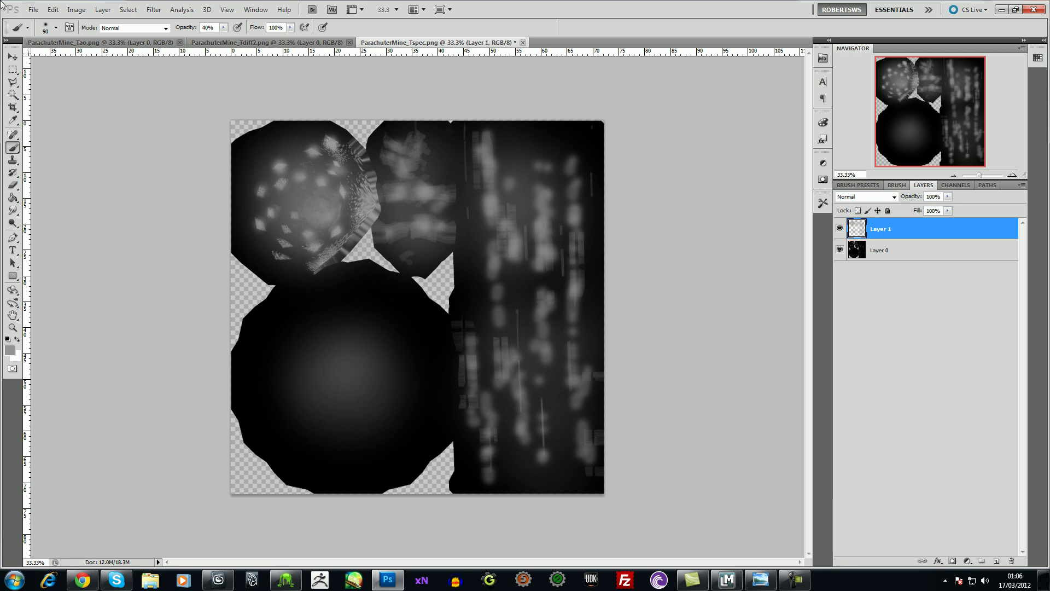
{"action": "left_click", "coordinate": [76, 9]}
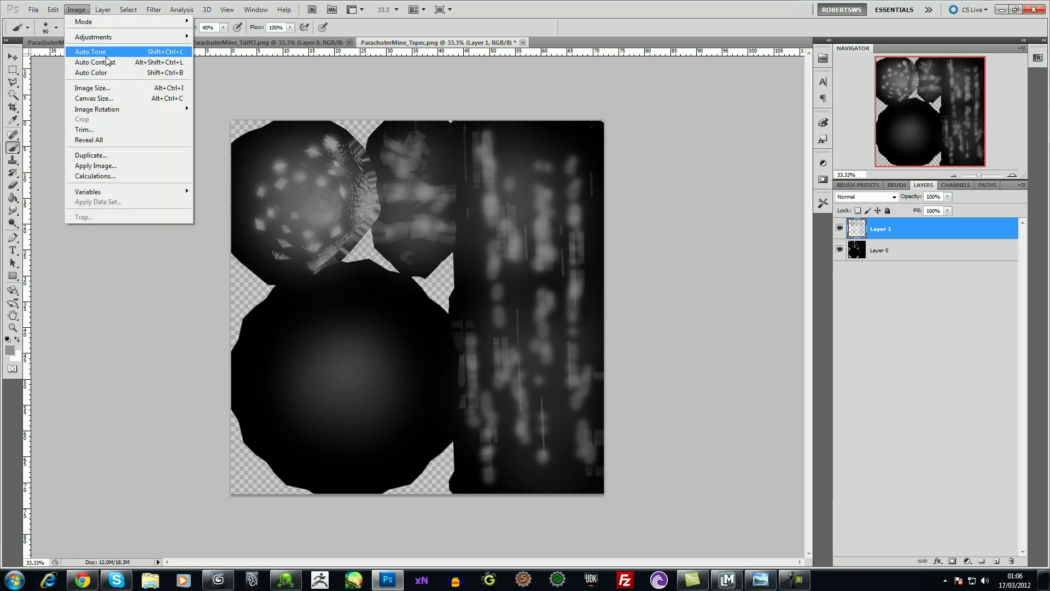
{"action": "mouse_move", "coordinate": [103, 9]}
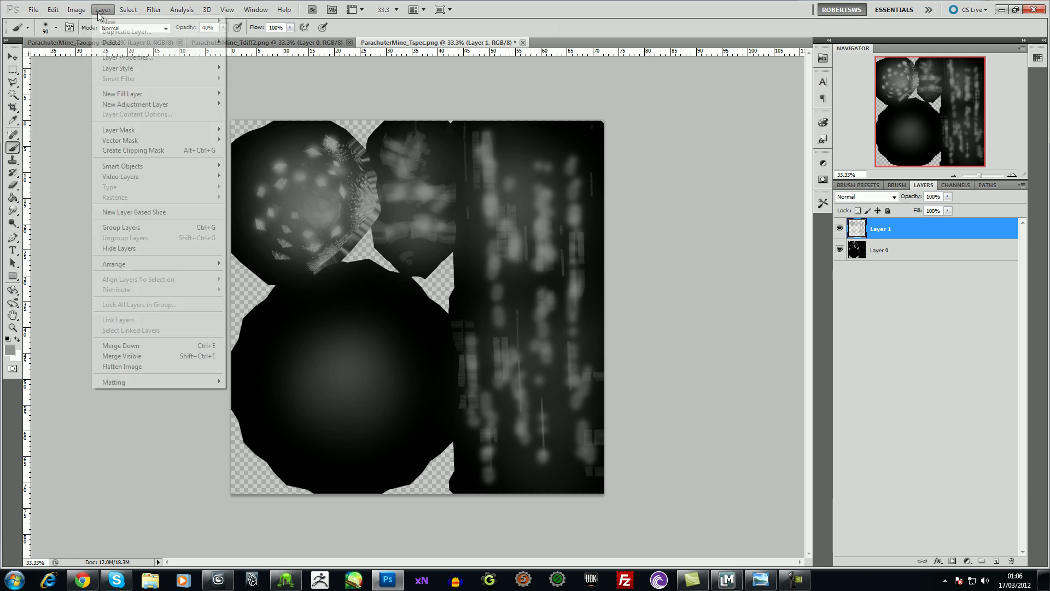
{"action": "left_click", "coordinate": [159, 355]}
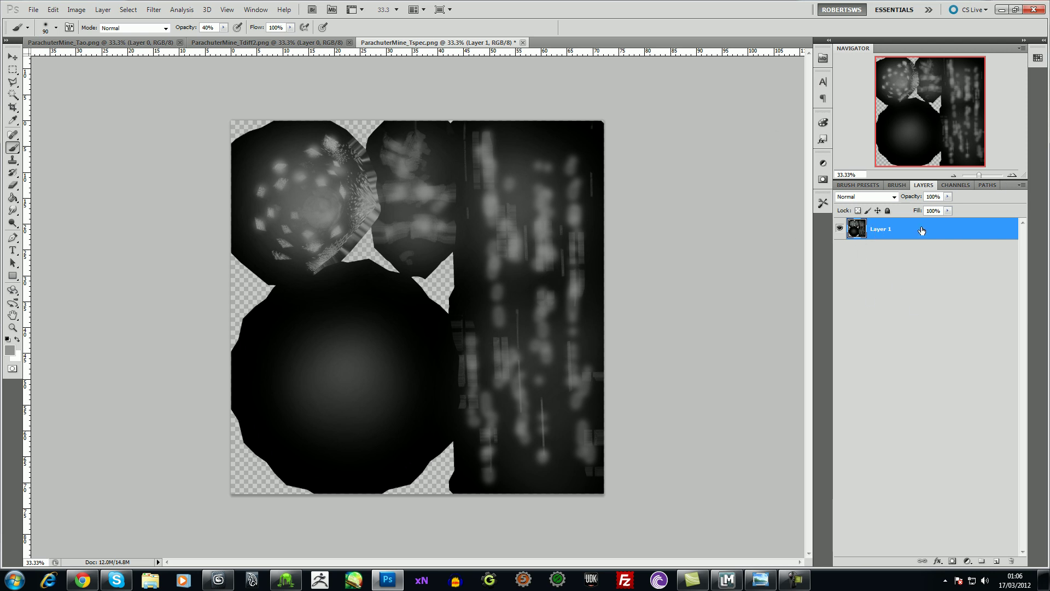
Duplicate the merged specular layer within ParachuterMine_Tspec.png as Layer 1 copy
{"action": "left_click", "coordinate": [93, 9]}
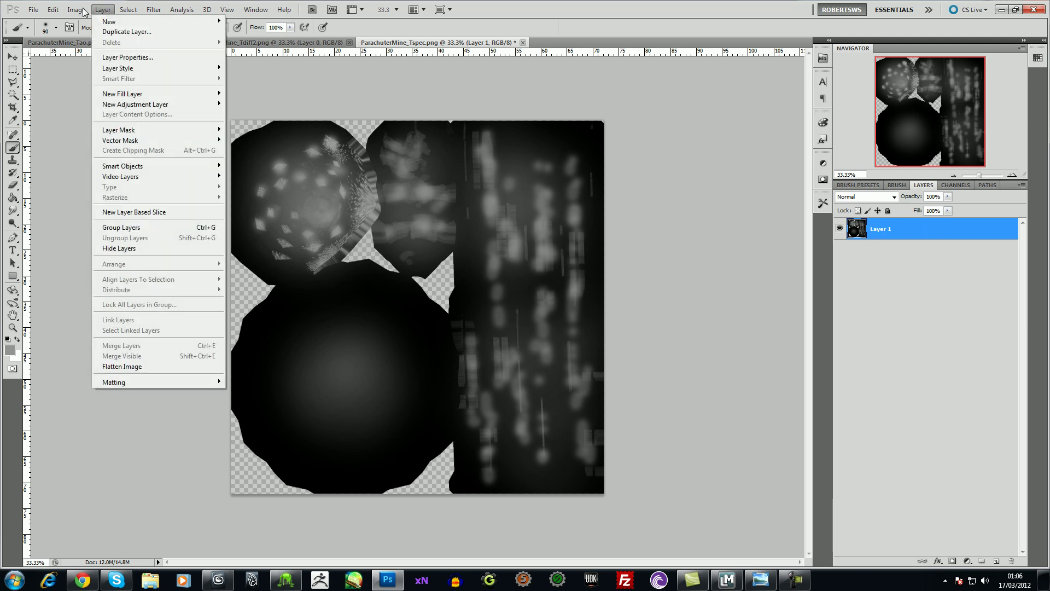
{"action": "left_click", "coordinate": [121, 32]}
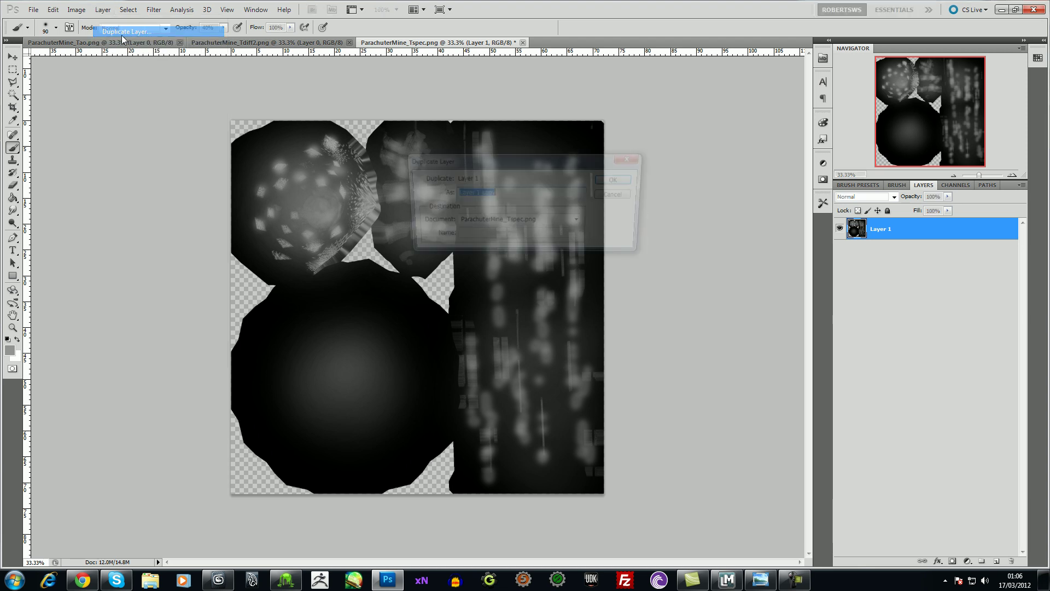
{"action": "left_click", "coordinate": [618, 179]}
Try the Dissolve blend mode on the duplicated layer with 48% opacity
{"action": "left_click", "coordinate": [889, 197]}
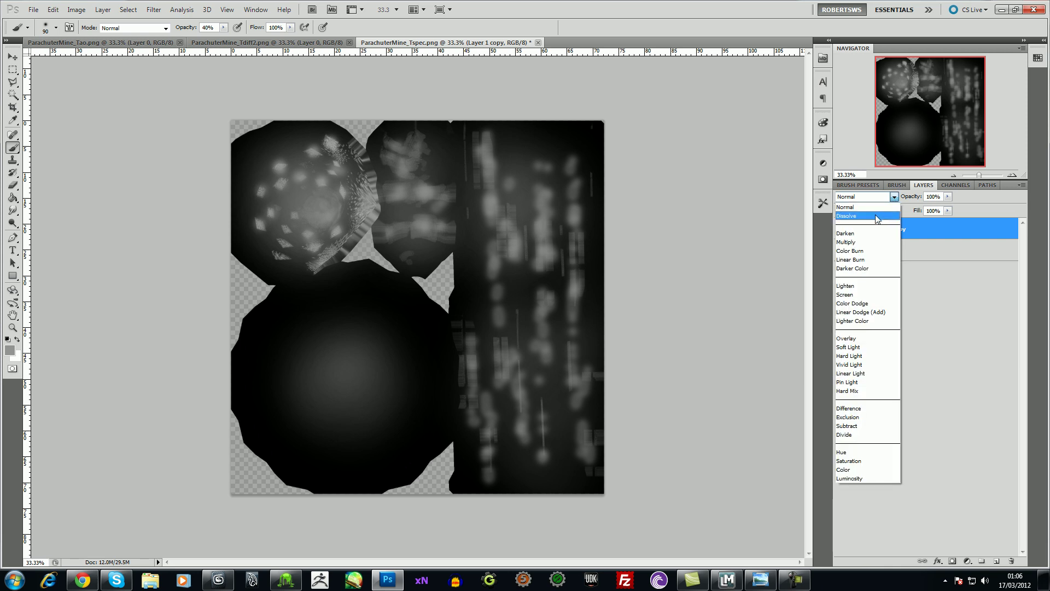
{"action": "left_click", "coordinate": [877, 219]}
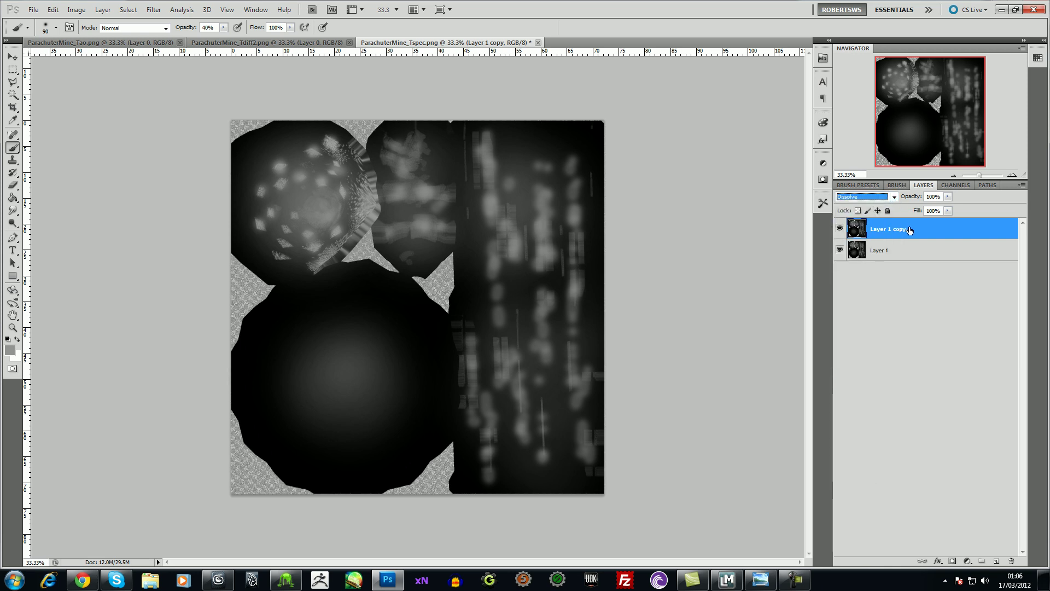
{"action": "left_click", "coordinate": [947, 197]}
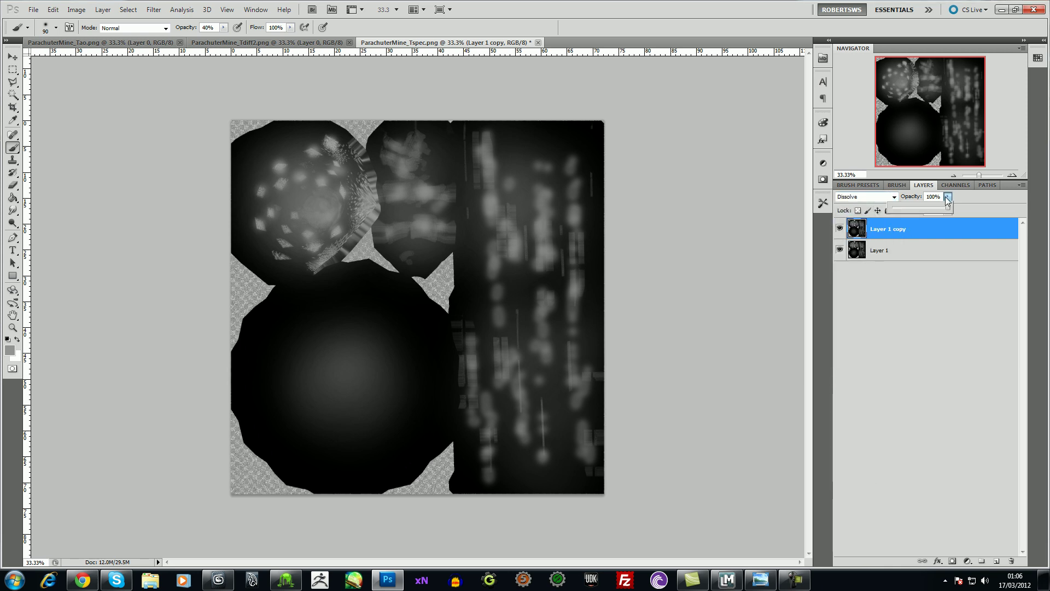
{"action": "left_click", "coordinate": [920, 208]}
Set the duplicated specular layer to the Color Burn blend mode at 13% opacity
{"action": "left_click", "coordinate": [894, 198]}
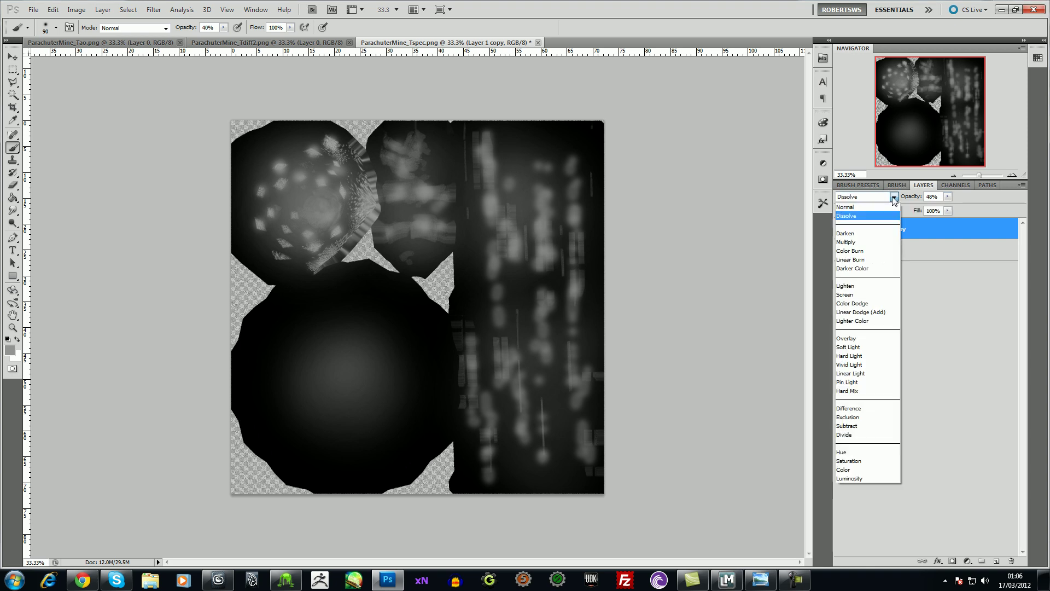
{"action": "left_click", "coordinate": [856, 252]}
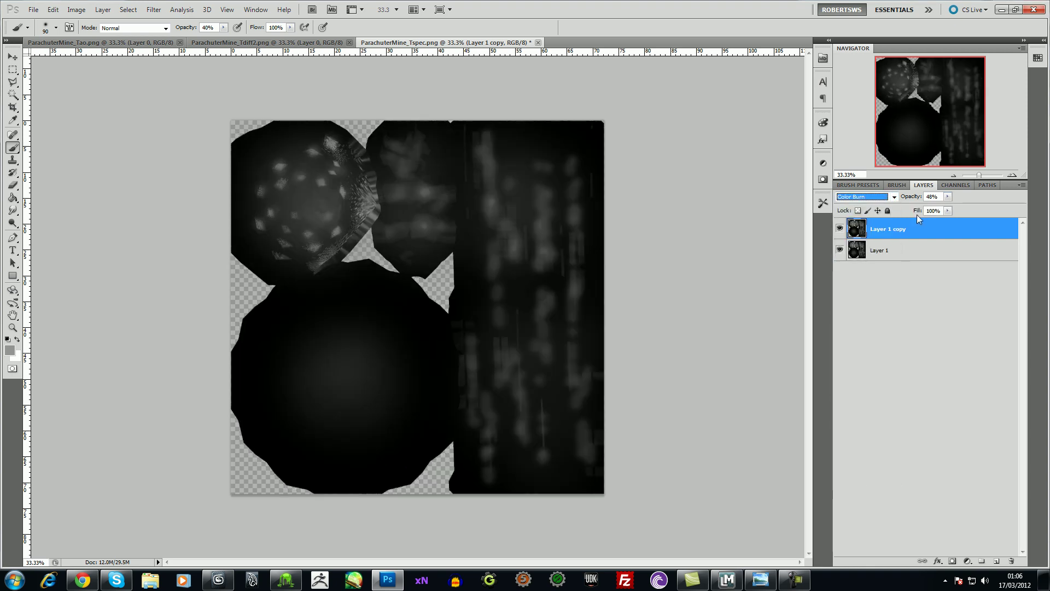
{"action": "left_click", "coordinate": [948, 197]}
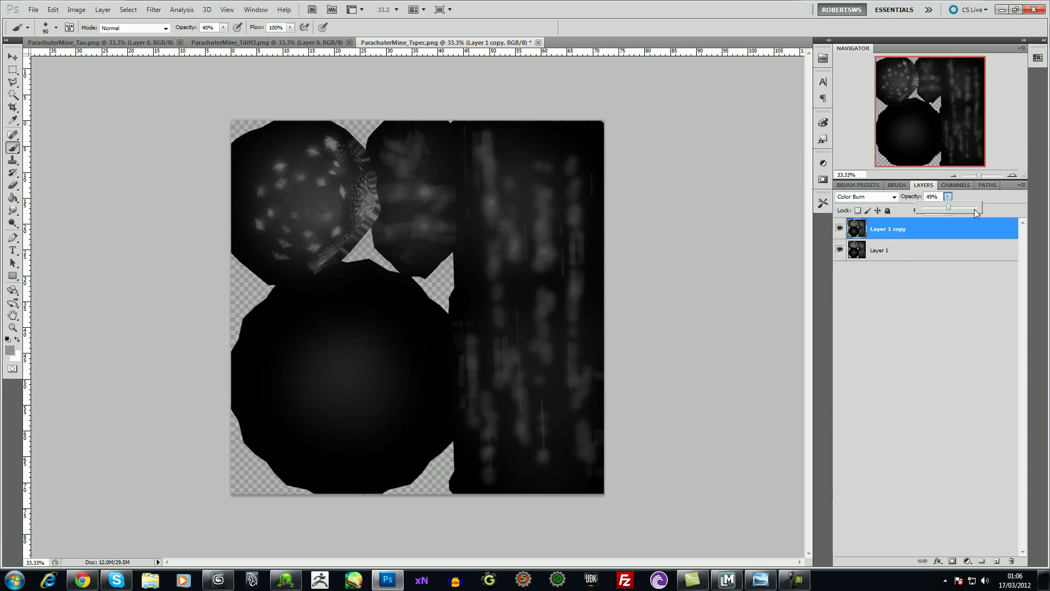
{"action": "left_click_drag", "start_coordinate": [949, 211], "coordinate": [969, 207]}
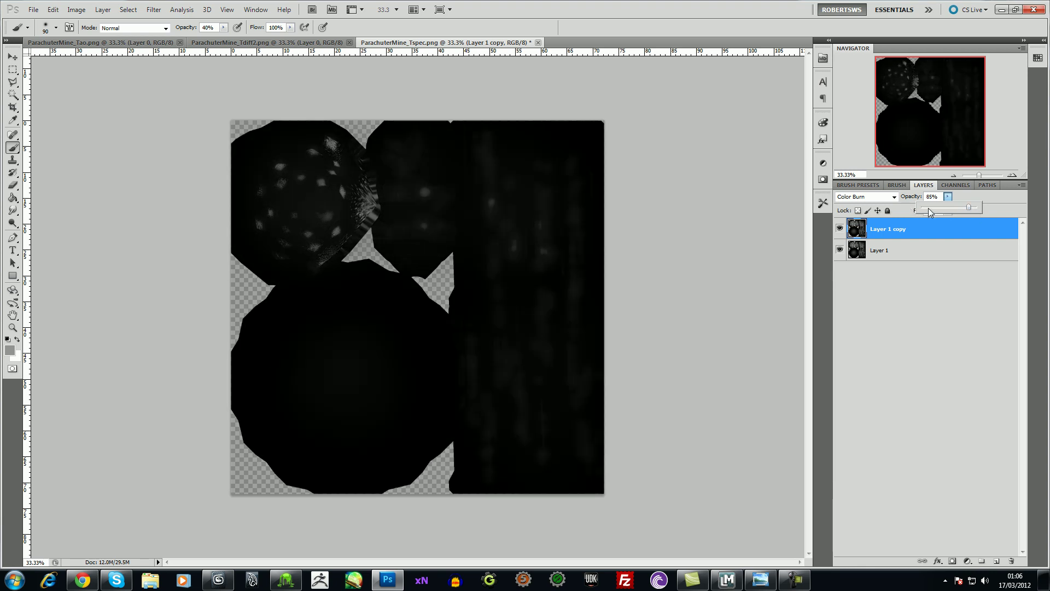
{"action": "left_click", "coordinate": [928, 209]}
{"action": "left_click", "coordinate": [887, 231]}
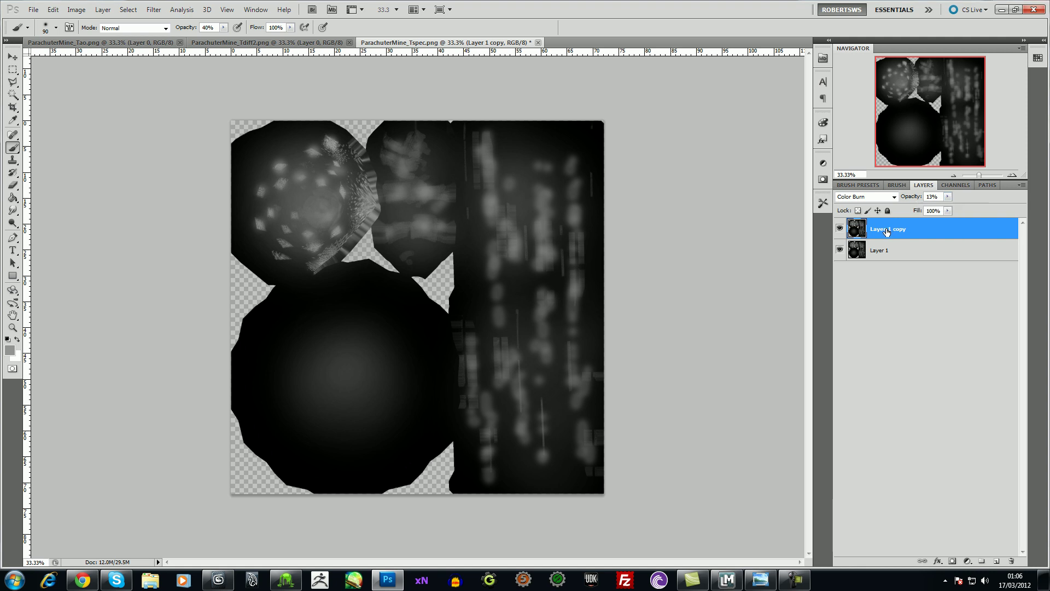
Merge the Color Burn copy with the specular layer beneath it into a single layer
{"action": "left_click", "coordinate": [924, 255]}
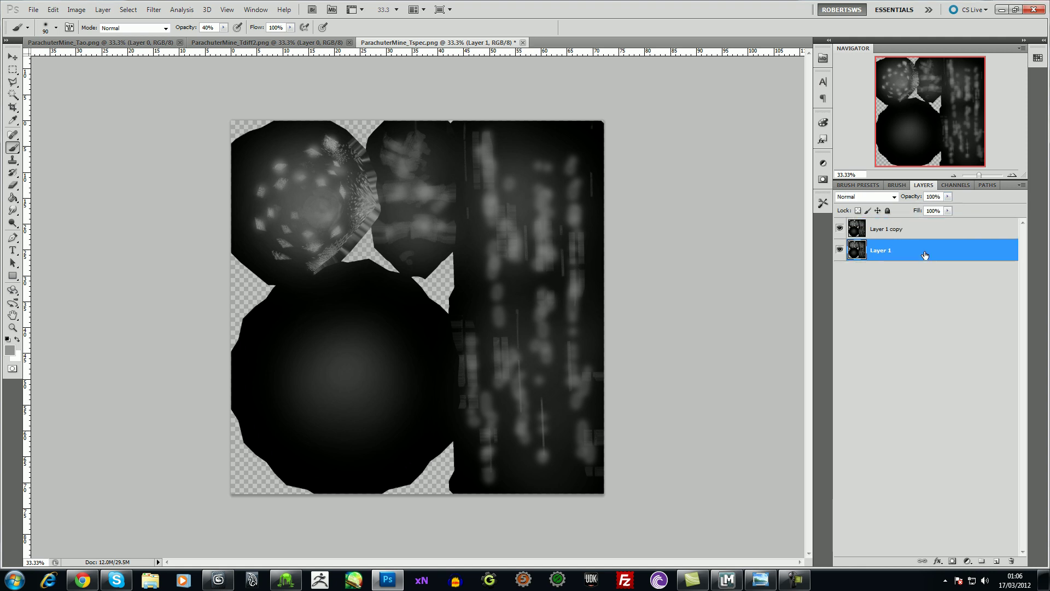
{"action": "left_click", "coordinate": [71, 12]}
{"action": "mouse_move", "coordinate": [109, 37]}
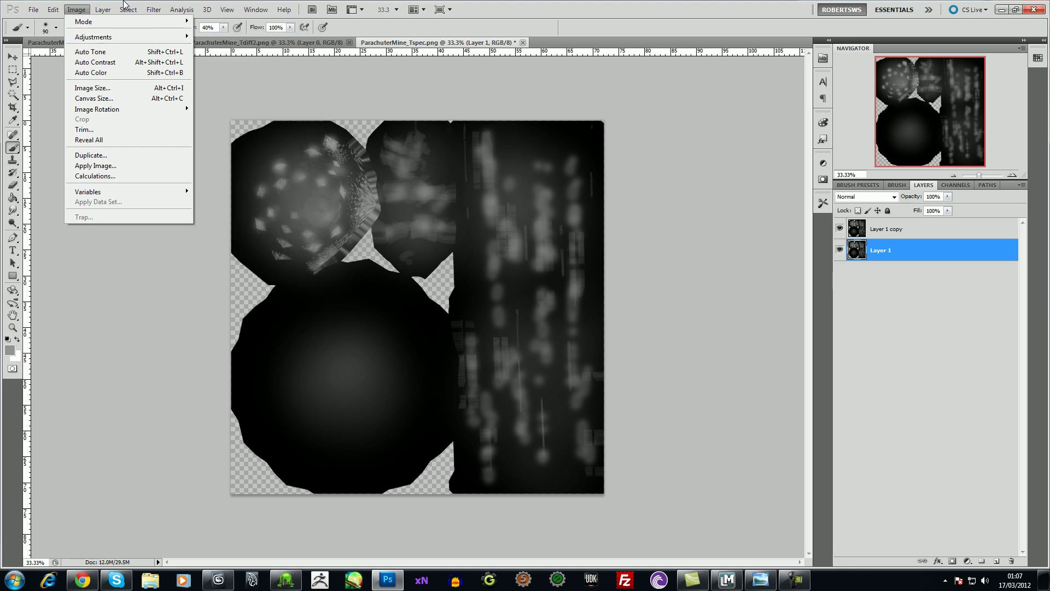
{"action": "mouse_move", "coordinate": [106, 11]}
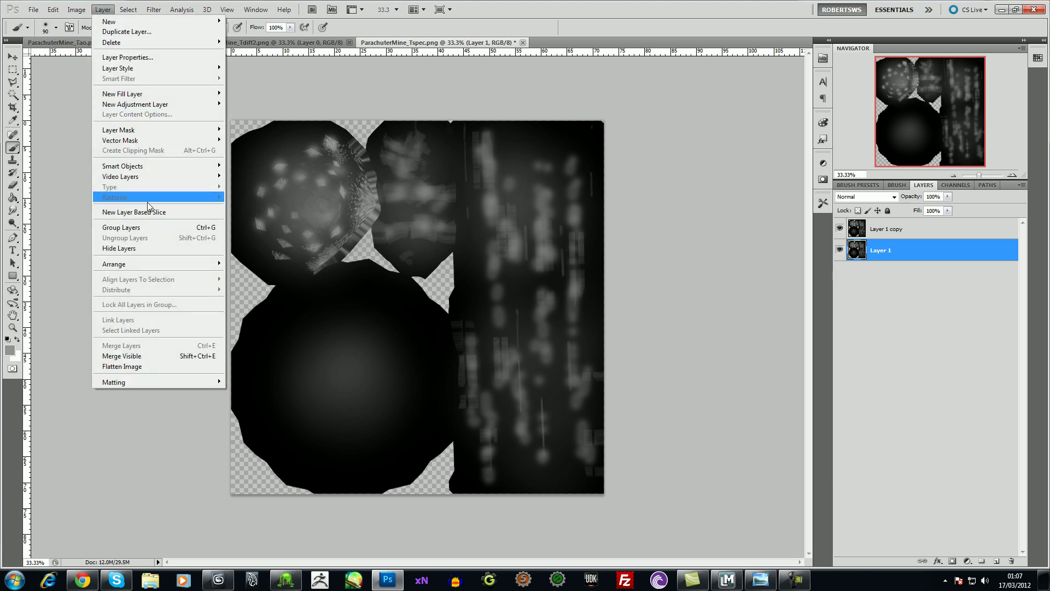
{"action": "left_click", "coordinate": [149, 356]}
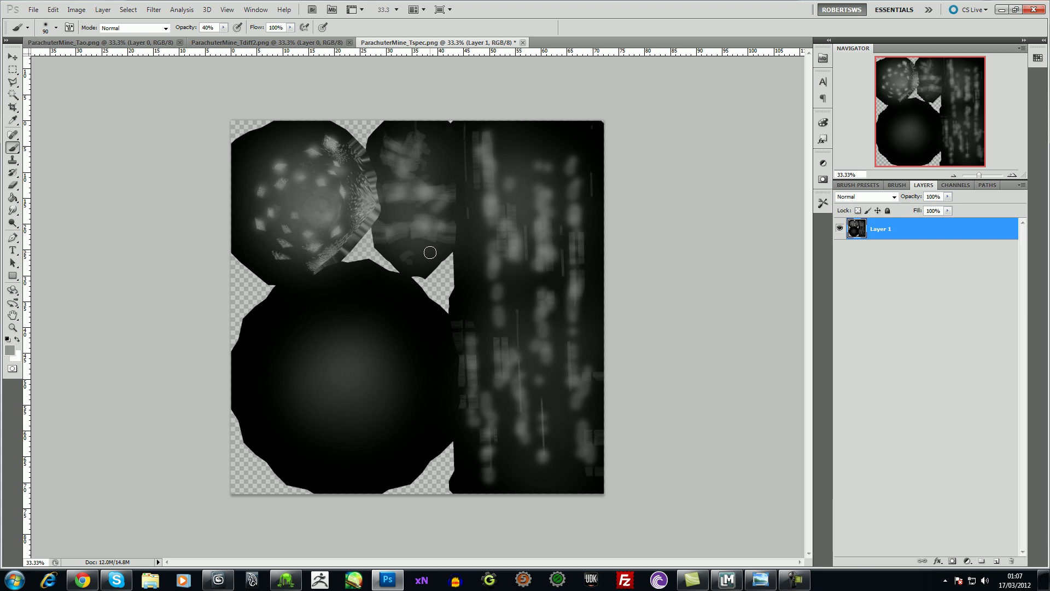
Examine the ParachuterMine_Tao ambient occlusion map, returning to the ParachuterMine_Tspec document
{"action": "left_click", "coordinate": [34, 9]}
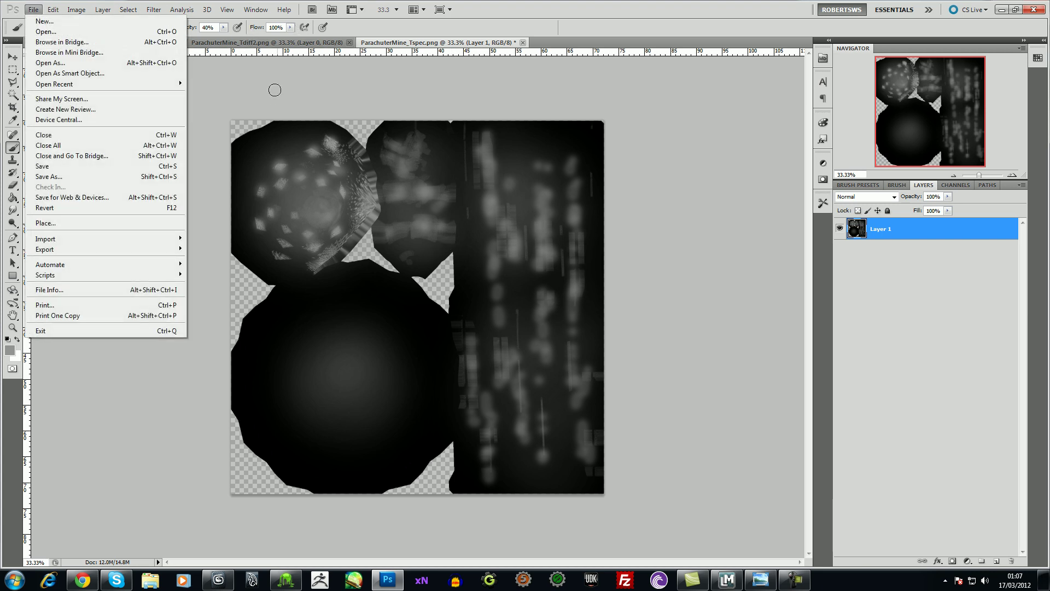
{"action": "key", "text": "Escape"}
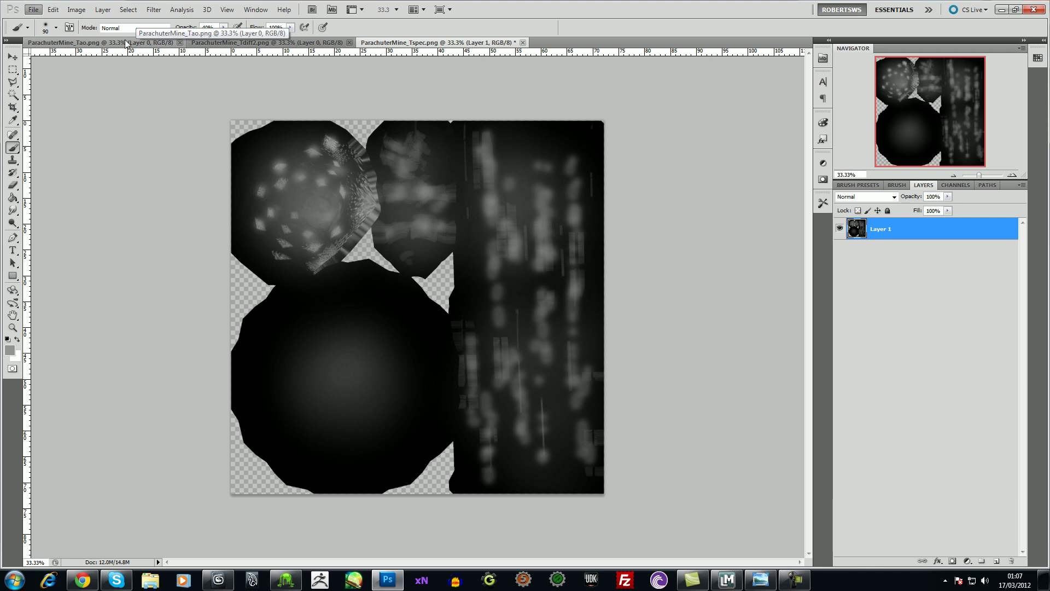
{"action": "left_click", "coordinate": [131, 43]}
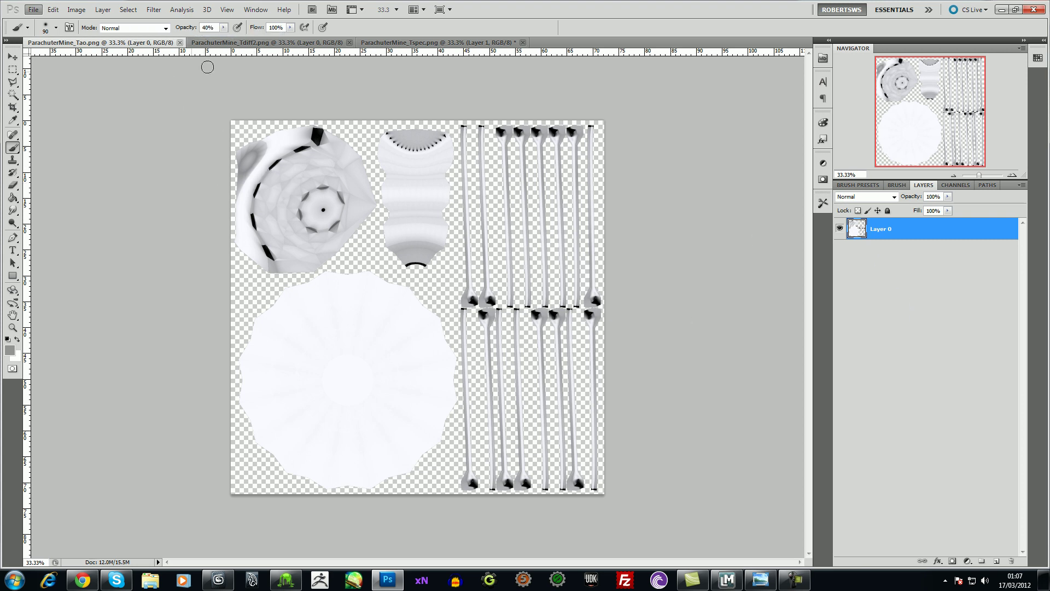
{"action": "left_click", "coordinate": [465, 42]}
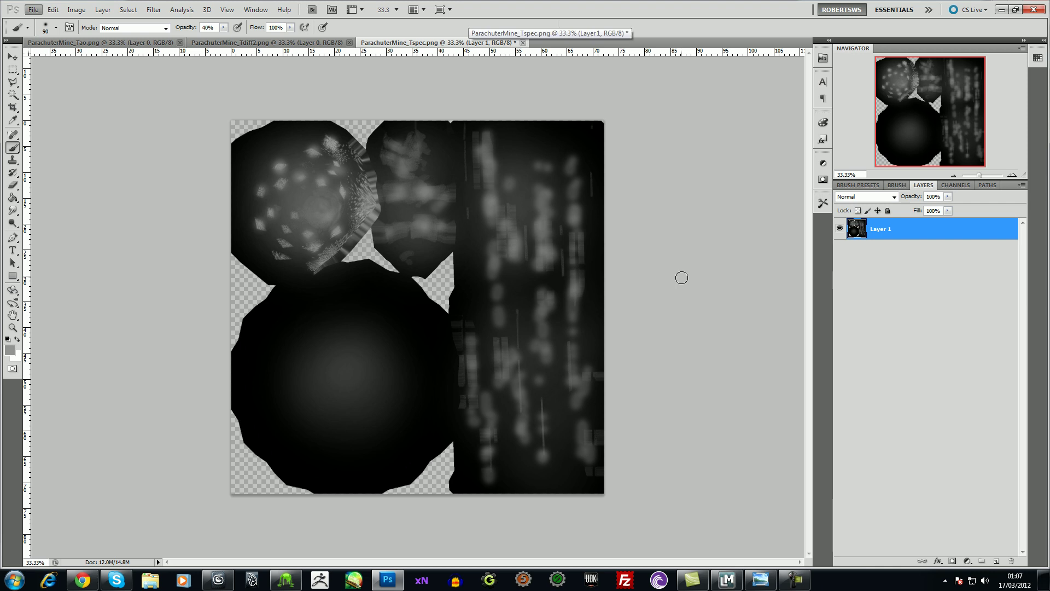
Turn on Quick Mask mode in the specular map document and bring the ParachuterMine_Tao document to the front
{"action": "key", "text": "q"}
{"action": "left_click", "coordinate": [141, 44]}
{"action": "left_click", "coordinate": [227, 43]}
{"action": "left_click", "coordinate": [159, 44]}
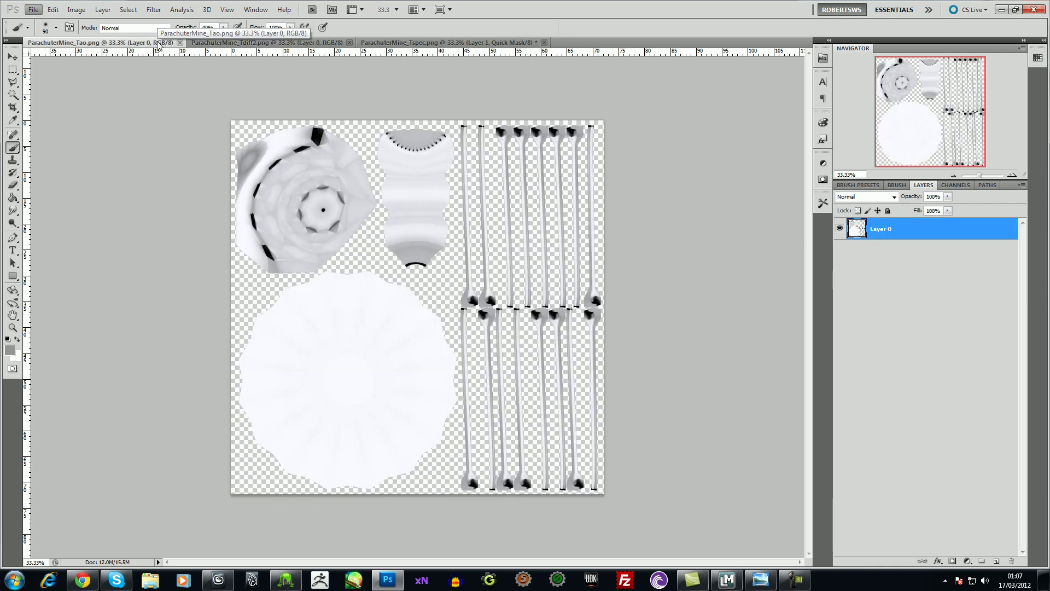
Copy the entire ParachuterMine_Tao ambient occlusion image and paste it into the ParachuterMine_Tspec document
{"action": "left_click", "coordinate": [55, 10]}
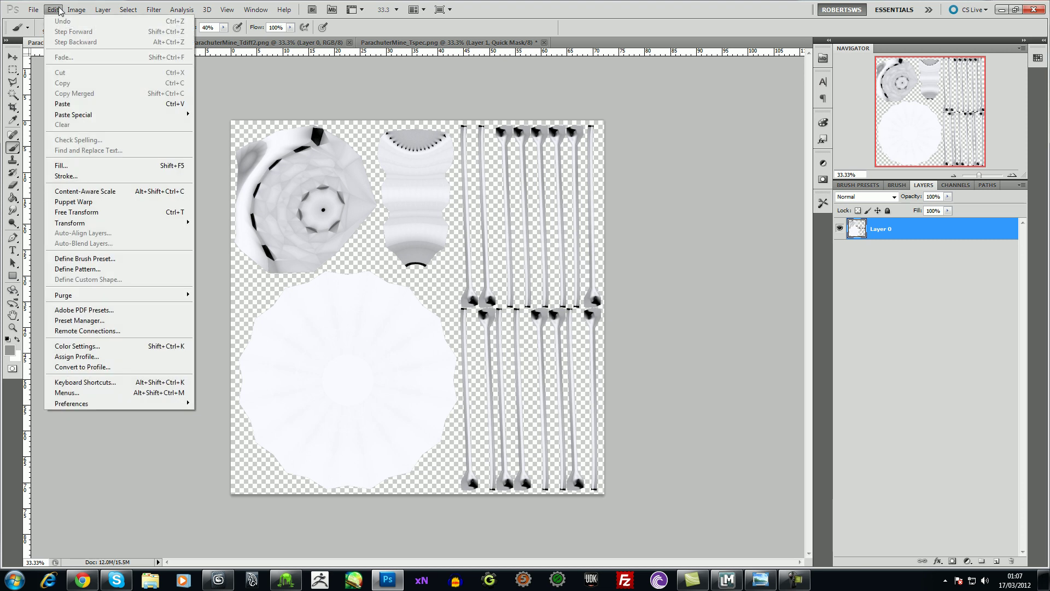
{"action": "mouse_move", "coordinate": [76, 12]}
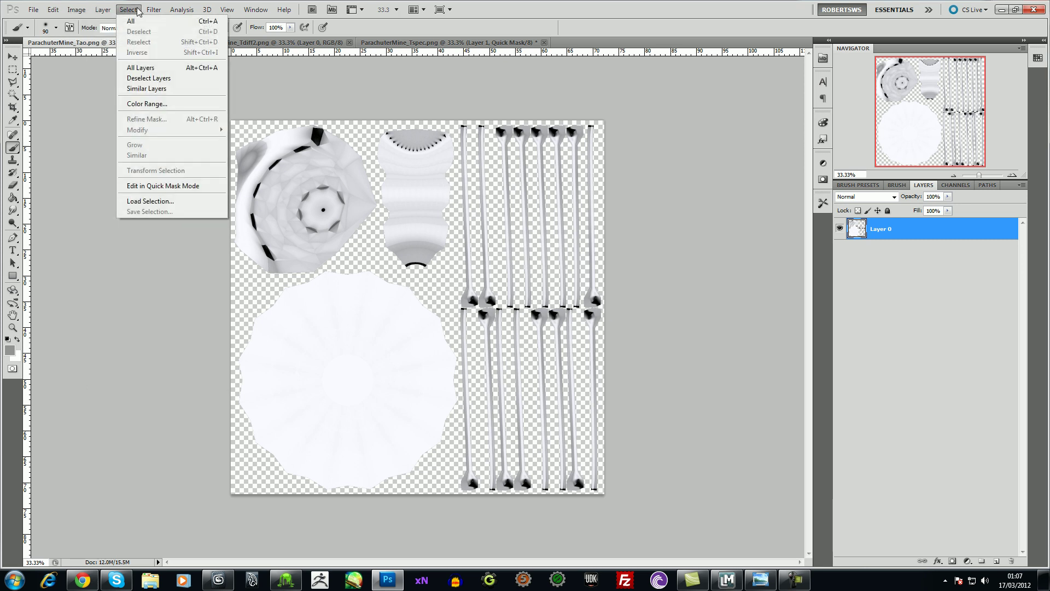
{"action": "left_click", "coordinate": [140, 23]}
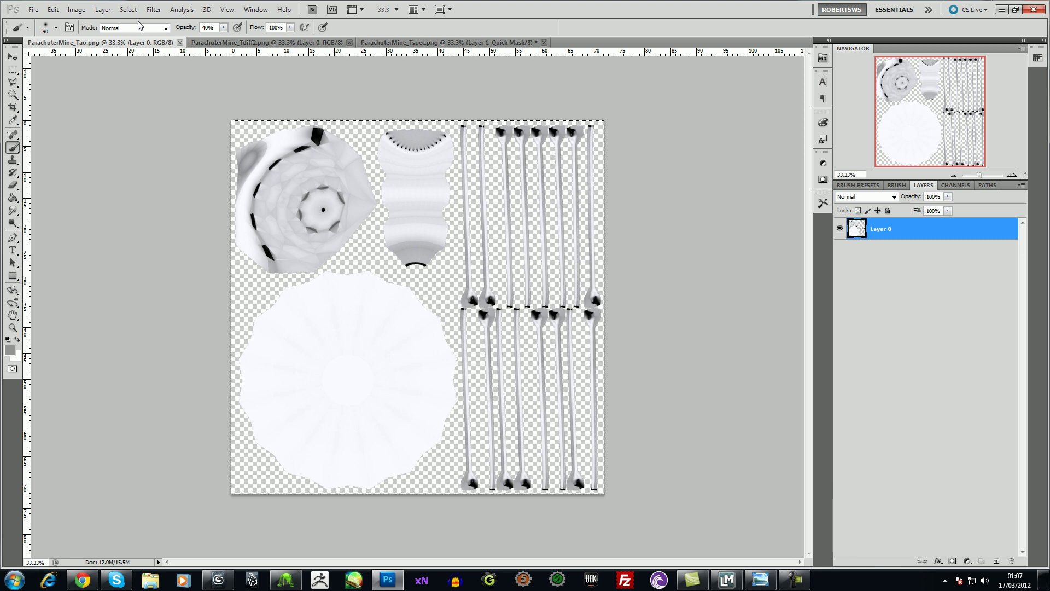
{"action": "left_click", "coordinate": [255, 44]}
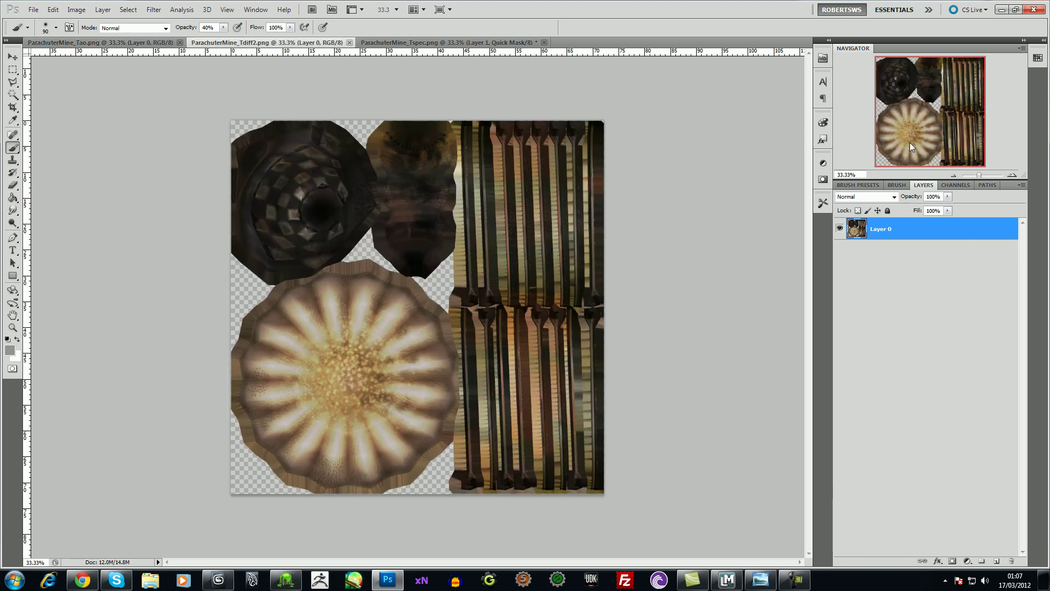
{"action": "left_click", "coordinate": [446, 43]}
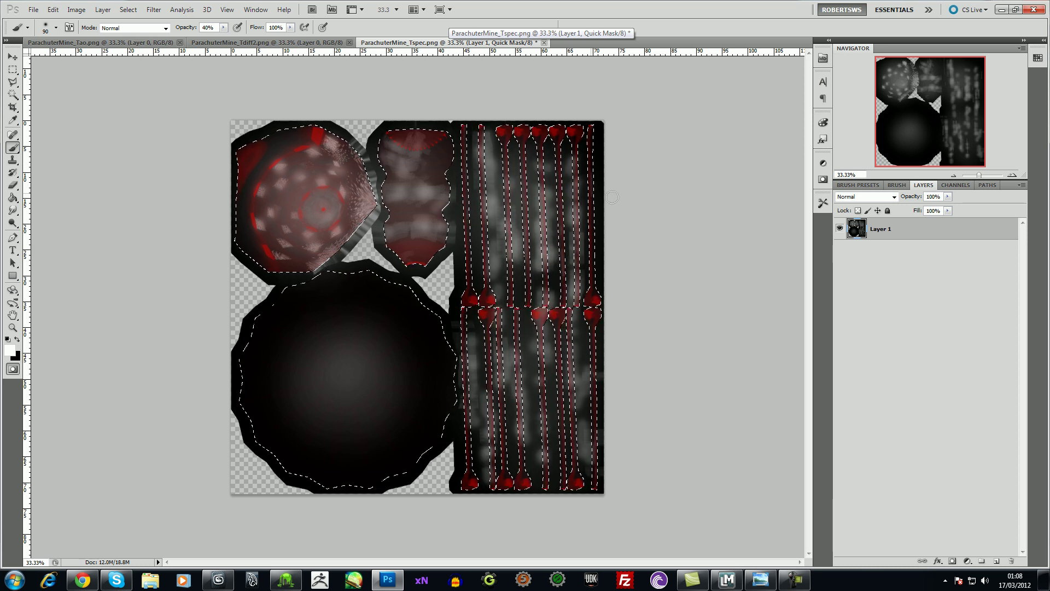
Leave Quick Mask mode in the ParachuterMine_Tspec document and paste the ambient occlusion map onto a new layer there
{"action": "key", "text": "q"}
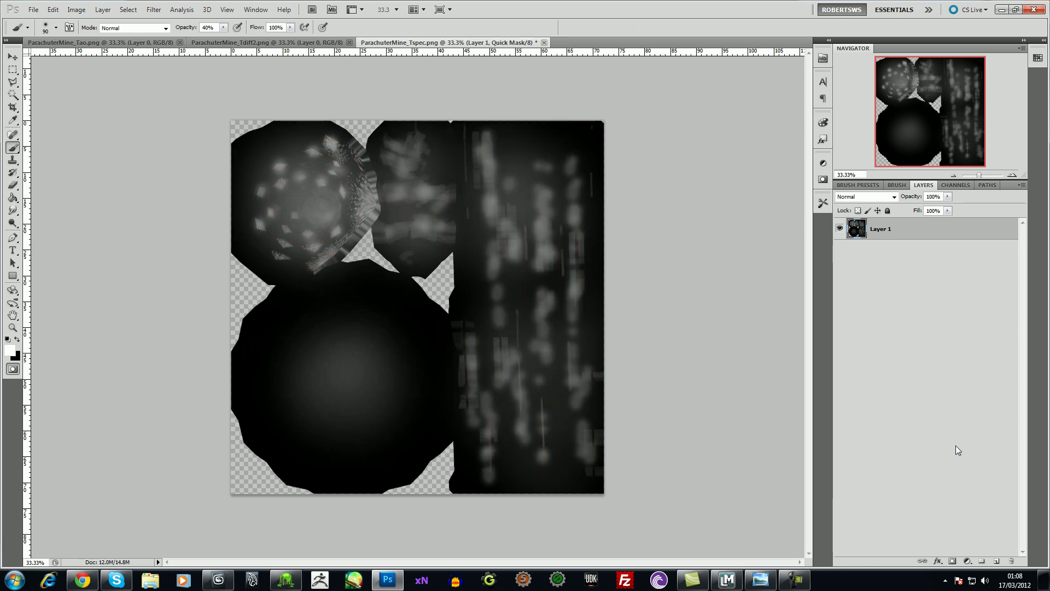
{"action": "left_click", "coordinate": [997, 562]}
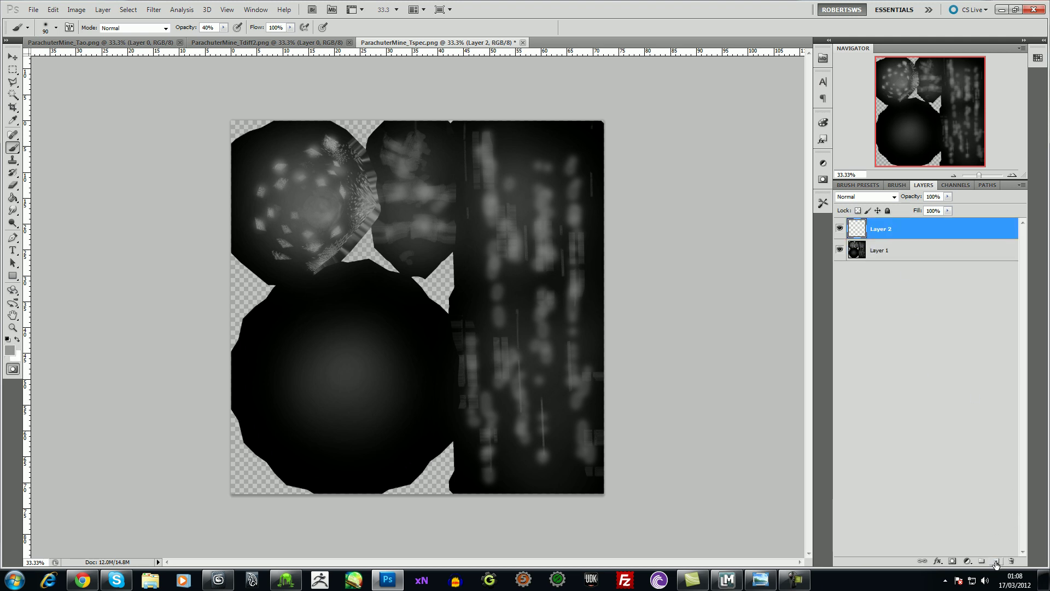
{"action": "left_click", "coordinate": [109, 44]}
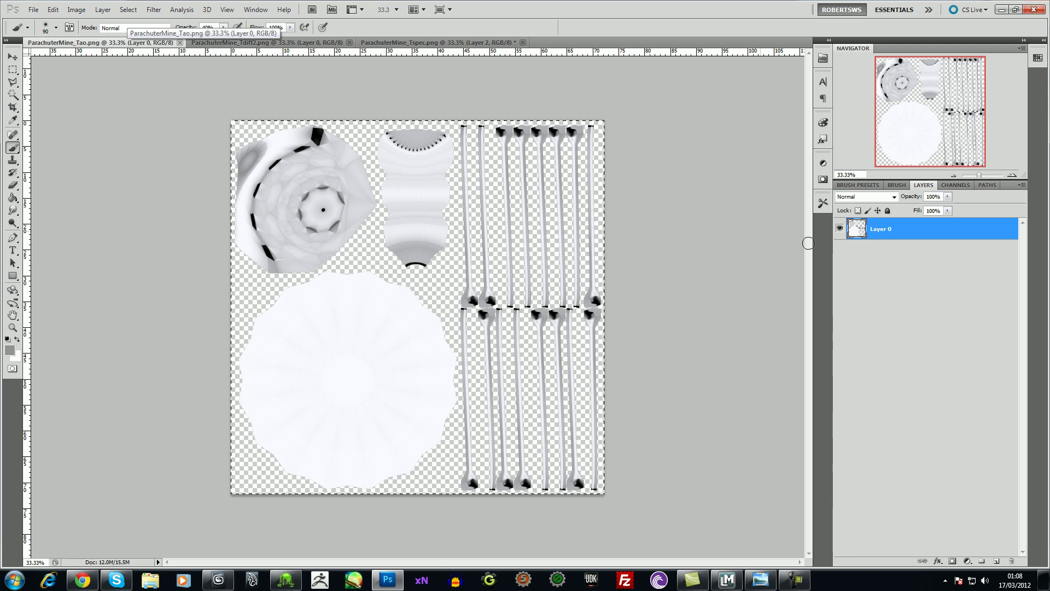
{"action": "left_click", "coordinate": [858, 185]}
{"action": "left_click", "coordinate": [923, 186]}
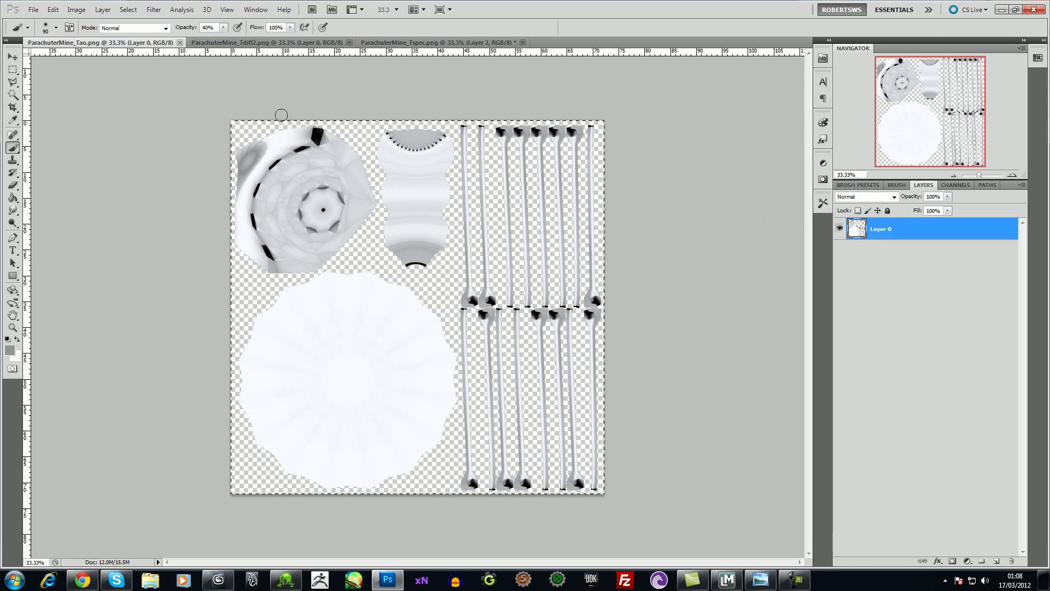
{"action": "left_click", "coordinate": [290, 43]}
{"action": "left_click", "coordinate": [398, 44]}
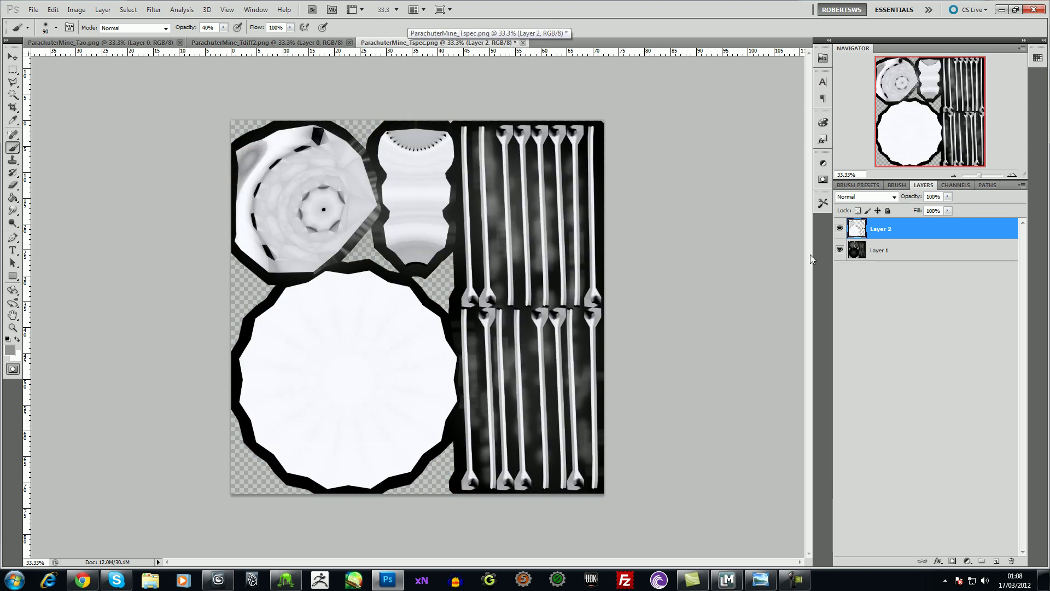
Set the pasted ambient occlusion layer to the Multiply blend mode and compare the map with that layer hidden and shown
{"action": "left_click", "coordinate": [893, 197]}
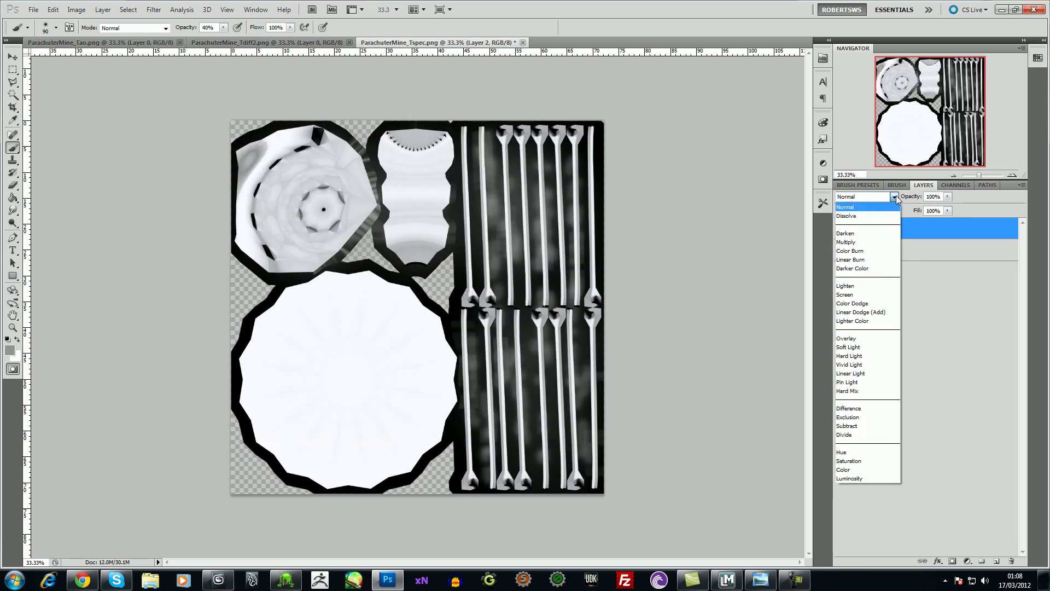
{"action": "left_click", "coordinate": [880, 240]}
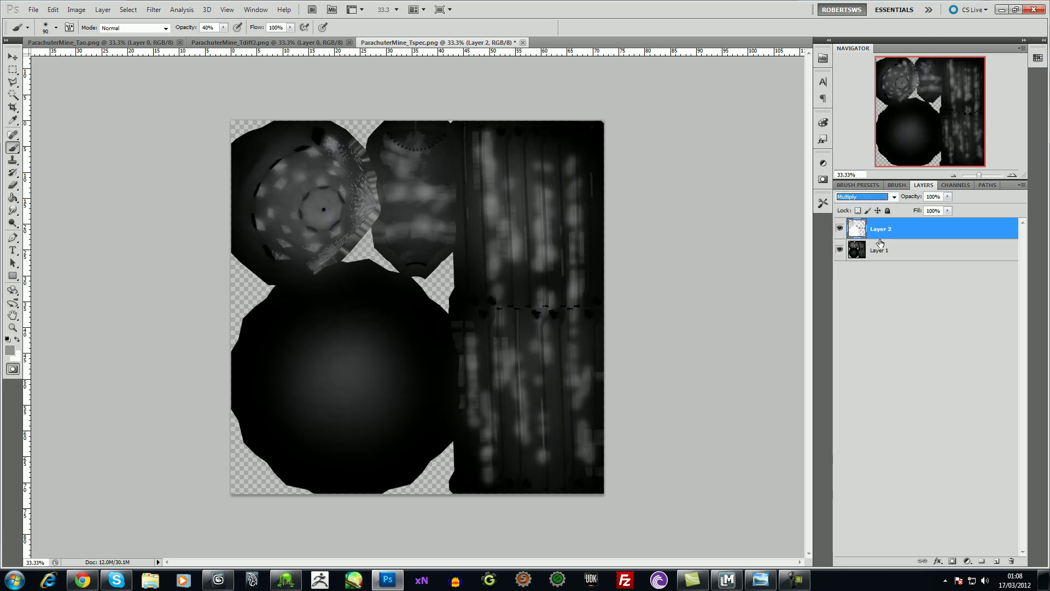
{"action": "left_click", "coordinate": [839, 229]}
{"action": "left_click", "coordinate": [840, 229]}
{"action": "left_click", "coordinate": [840, 229]}
{"action": "left_click", "coordinate": [840, 229]}
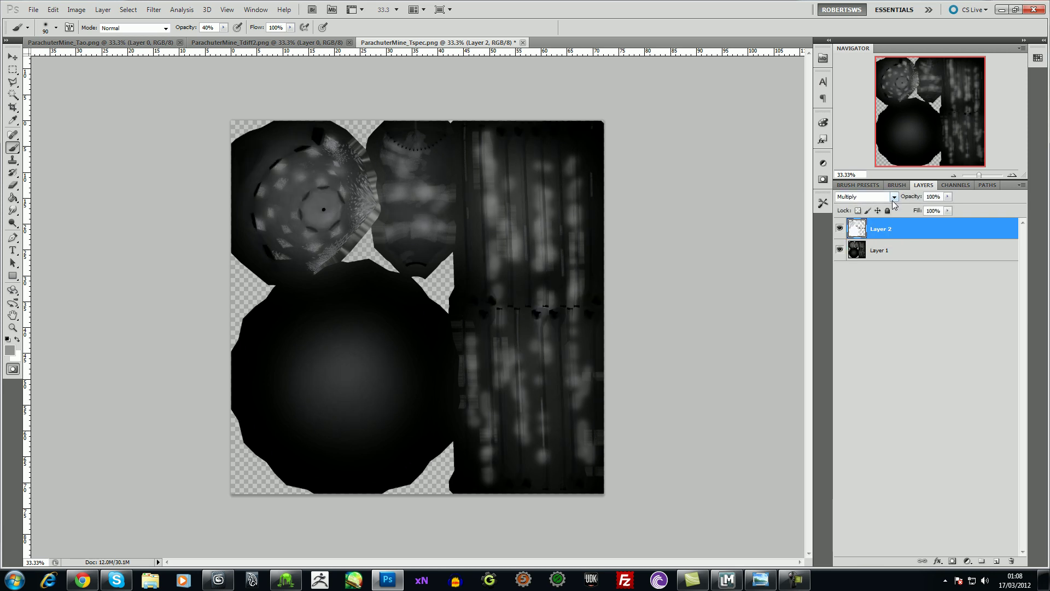
Apply a Brightness/Contrast adjustment to the ambient occlusion layer with contrast 69 and slightly raised brightness
{"action": "left_click", "coordinate": [76, 10]}
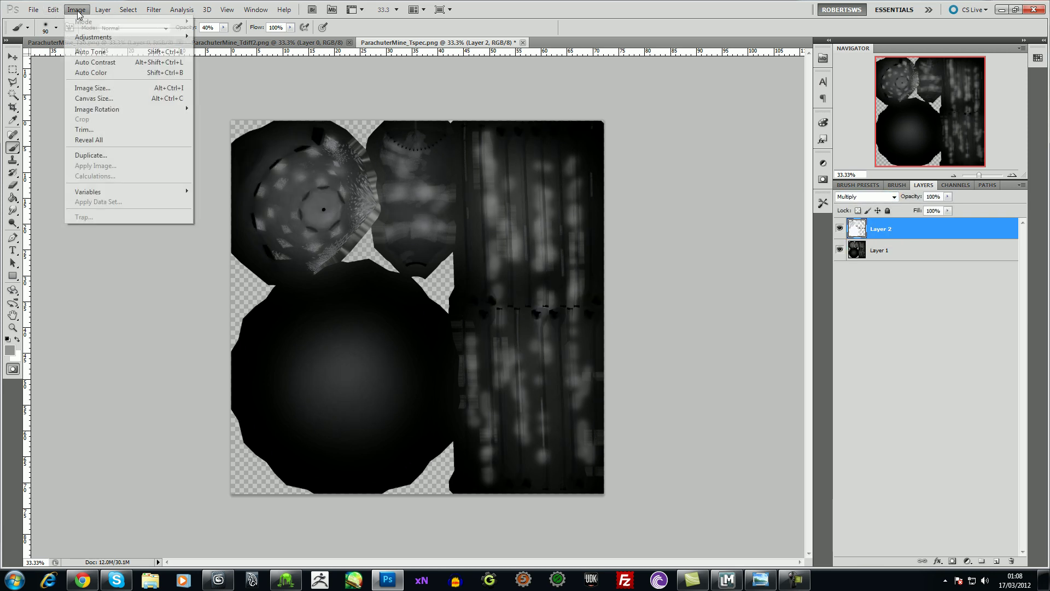
{"action": "mouse_move", "coordinate": [98, 38]}
{"action": "left_click", "coordinate": [237, 38]}
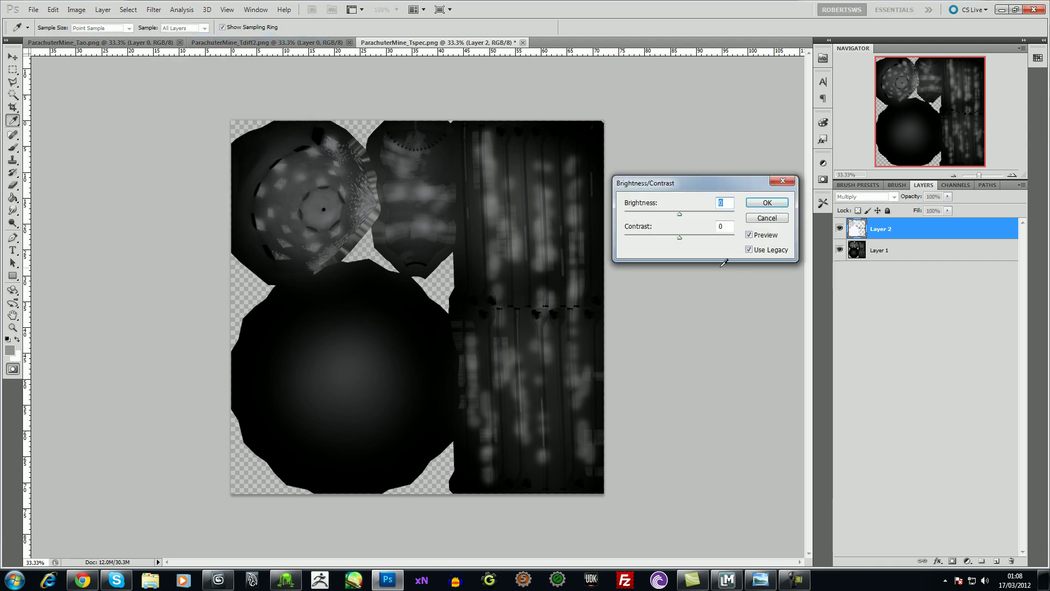
{"action": "left_click", "coordinate": [680, 240]}
{"action": "left_click", "coordinate": [713, 237]}
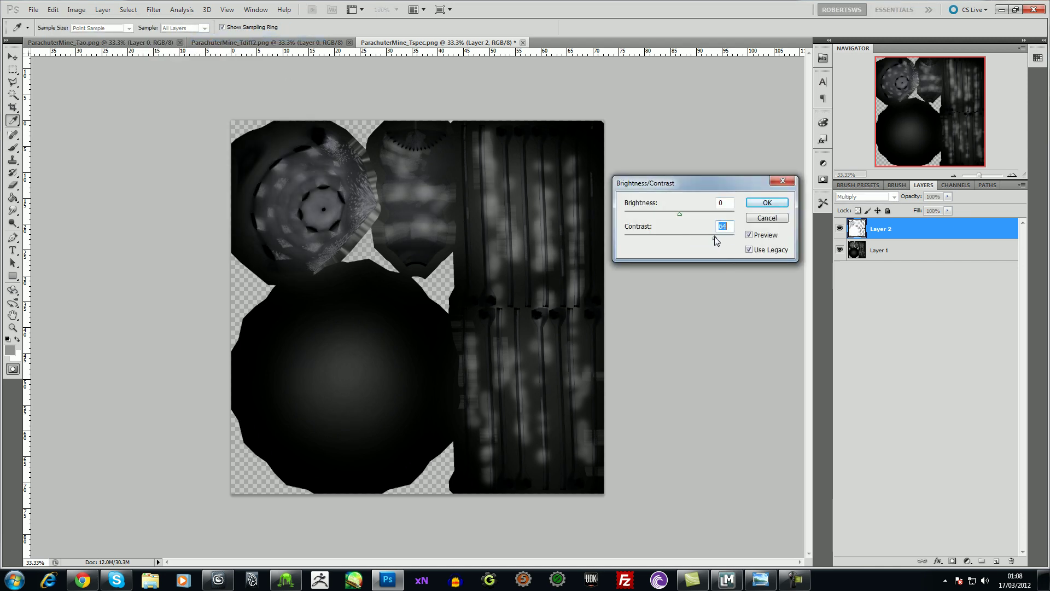
{"action": "left_click_drag", "start_coordinate": [717, 237], "coordinate": [718, 237]}
{"action": "left_click", "coordinate": [651, 212]}
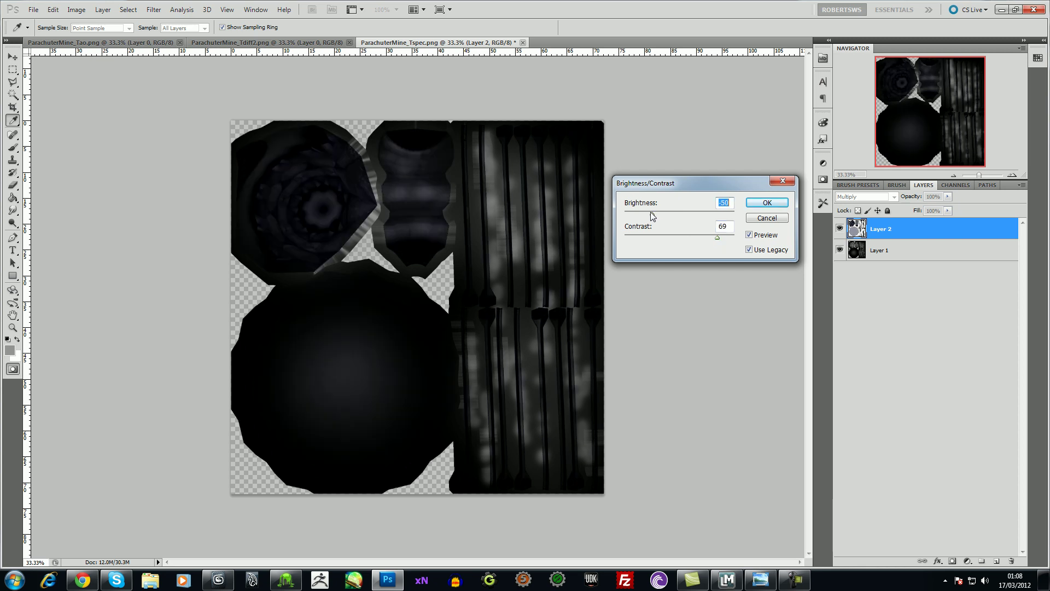
{"action": "left_click", "coordinate": [687, 213]}
{"action": "left_click_drag", "start_coordinate": [669, 212], "coordinate": [687, 213]}
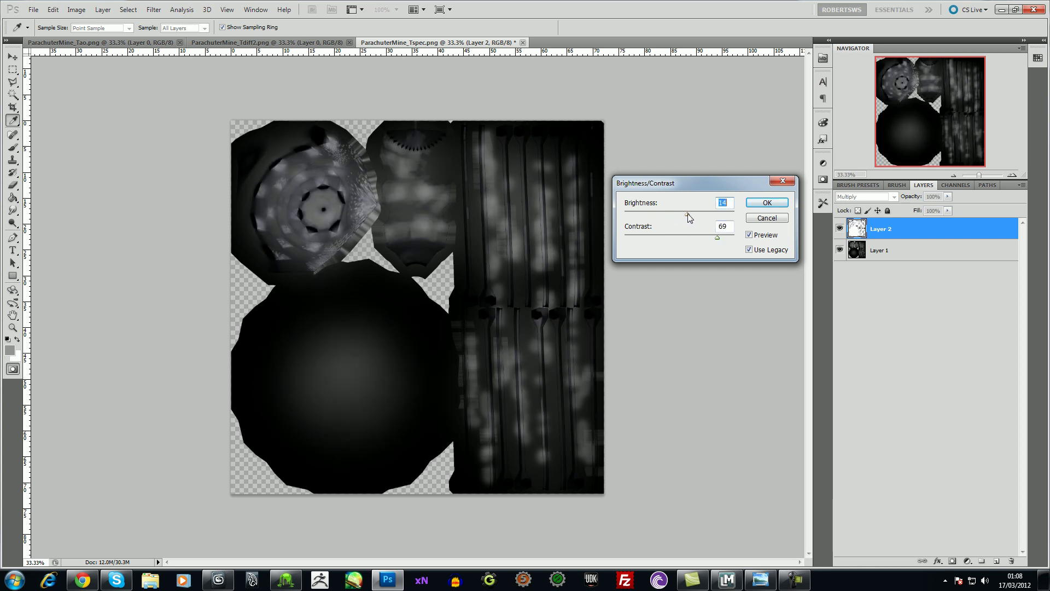
{"action": "left_click", "coordinate": [761, 203]}
Set the ambient occlusion layer's blend mode to Overlay and merge all visible layers of the specular map
{"action": "left_click", "coordinate": [893, 197]}
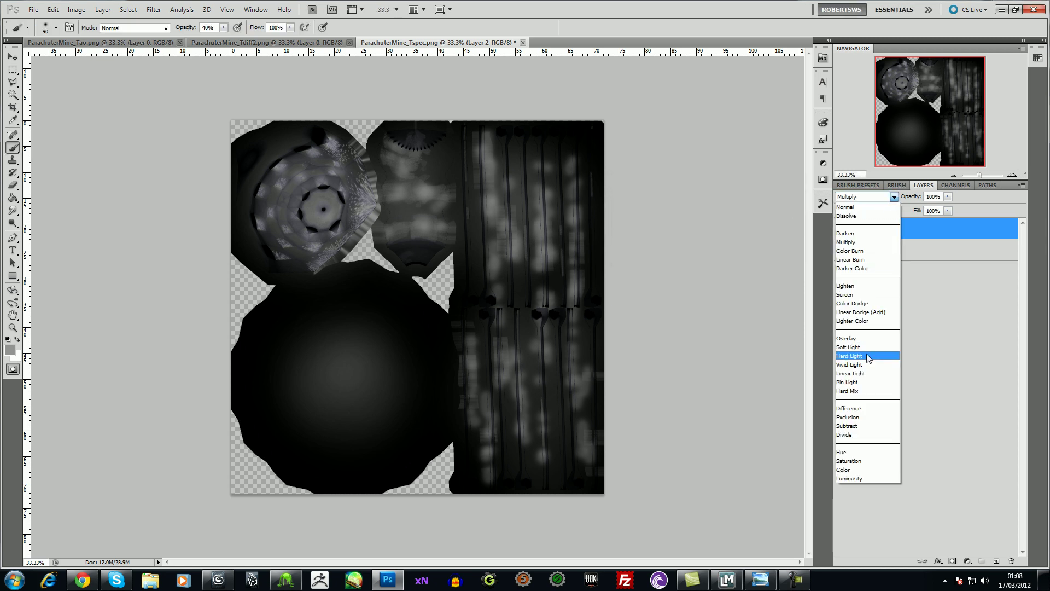
{"action": "left_click", "coordinate": [867, 339]}
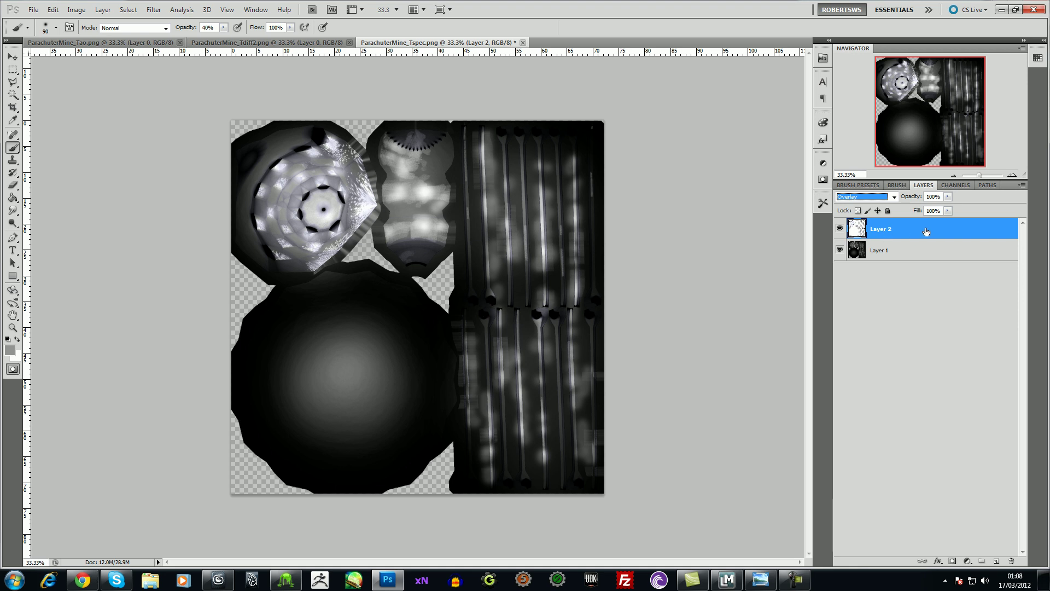
{"action": "left_click", "coordinate": [73, 10]}
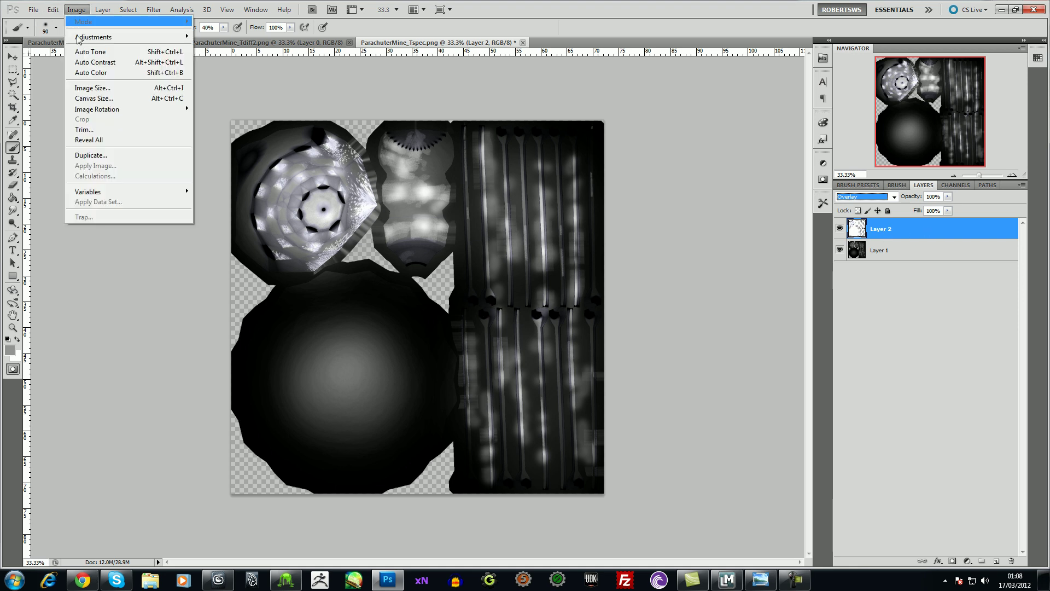
{"action": "mouse_move", "coordinate": [59, 11]}
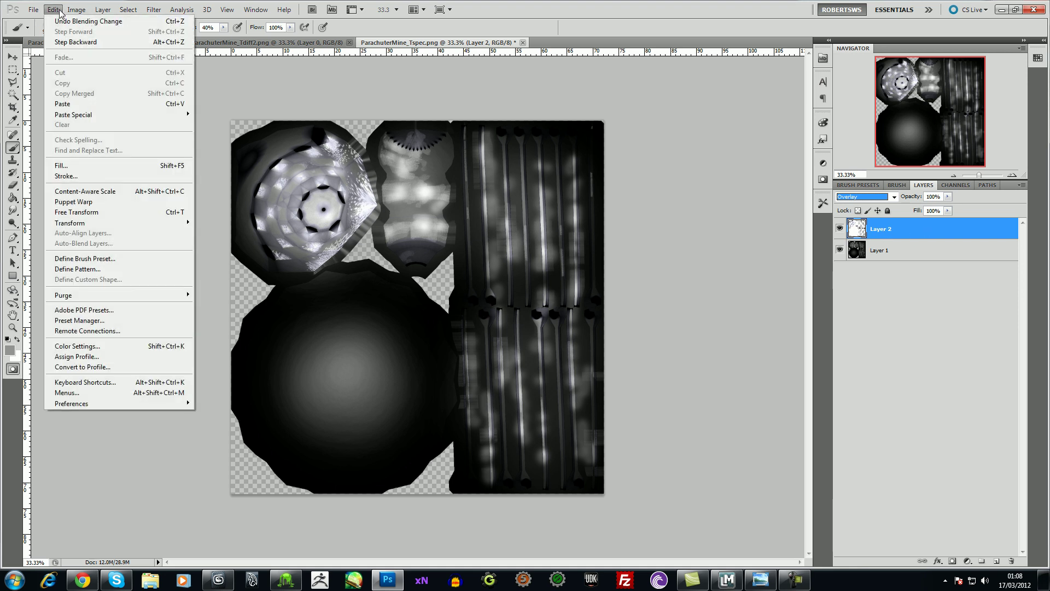
{"action": "mouse_move", "coordinate": [112, 38]}
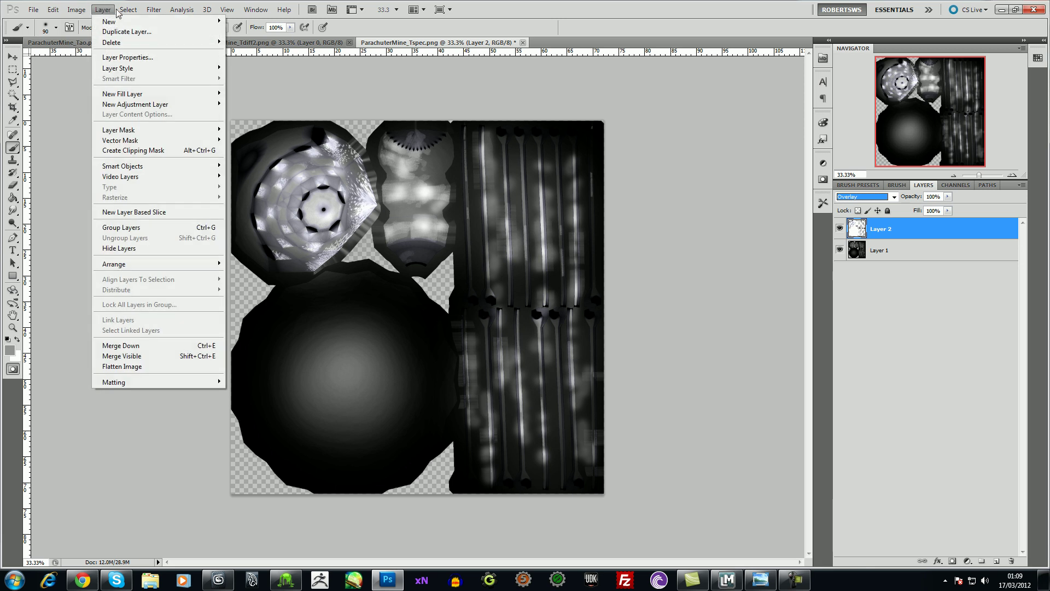
{"action": "left_click", "coordinate": [155, 358]}
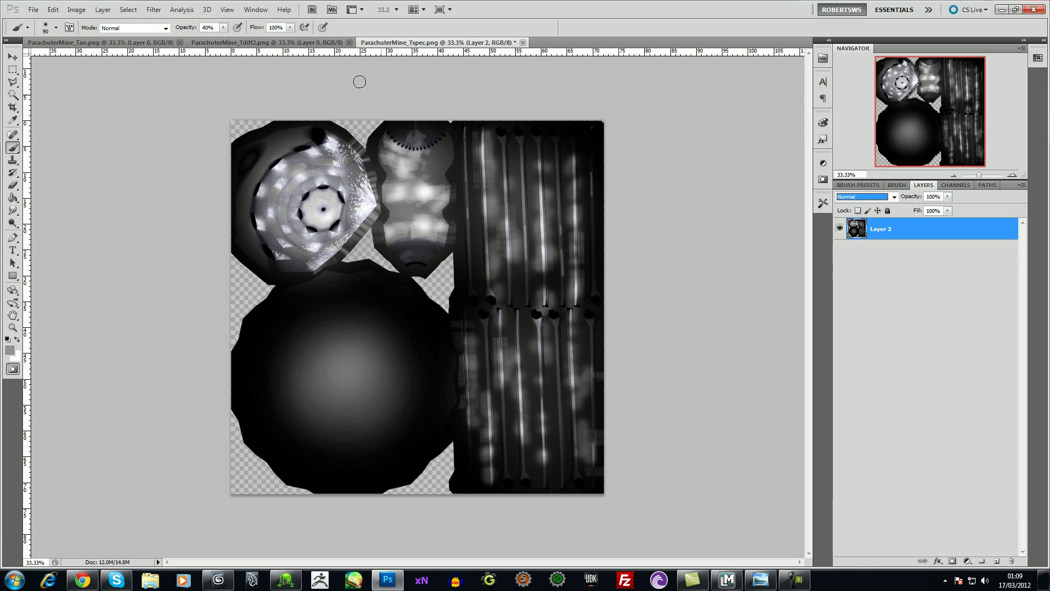
Compare the merged specular map with the ParachuterMine_Tdiff2 diffuse and ParachuterMine_Tao ambient occlusion maps
{"action": "left_click", "coordinate": [303, 43]}
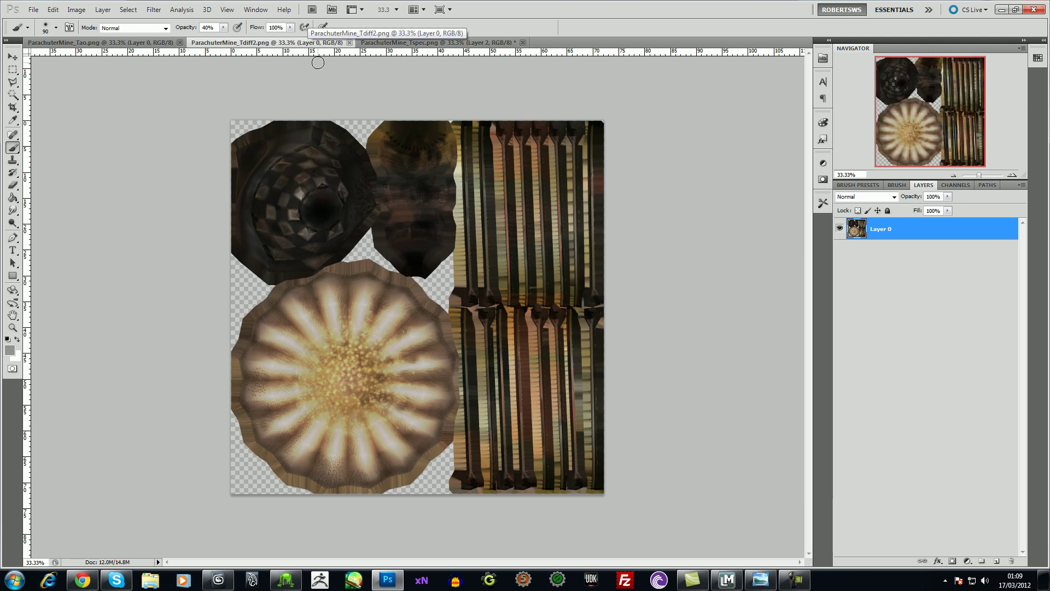
{"action": "left_click", "coordinate": [158, 43]}
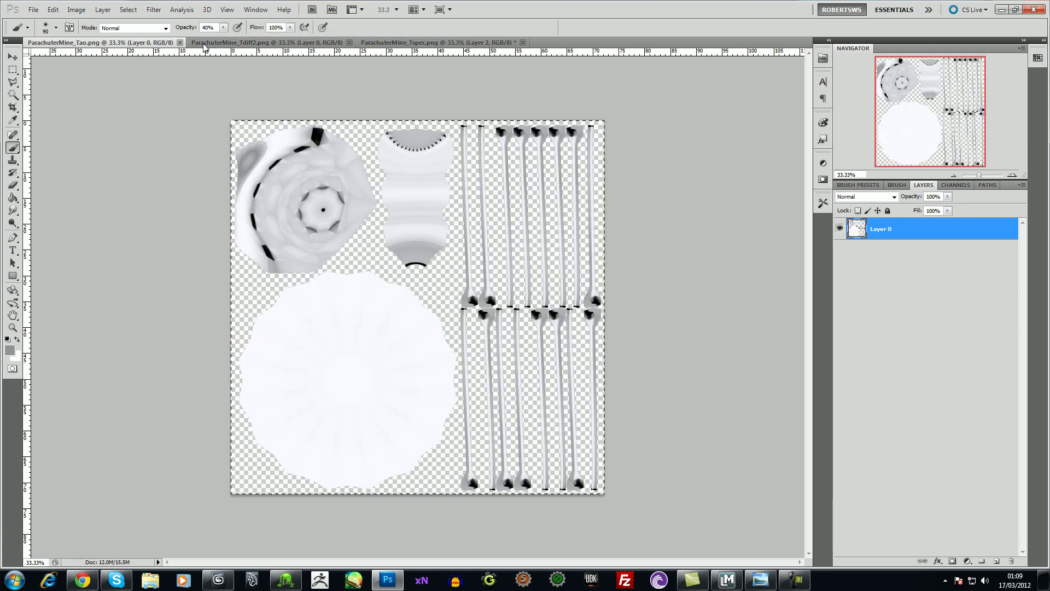
{"action": "left_click", "coordinate": [237, 44]}
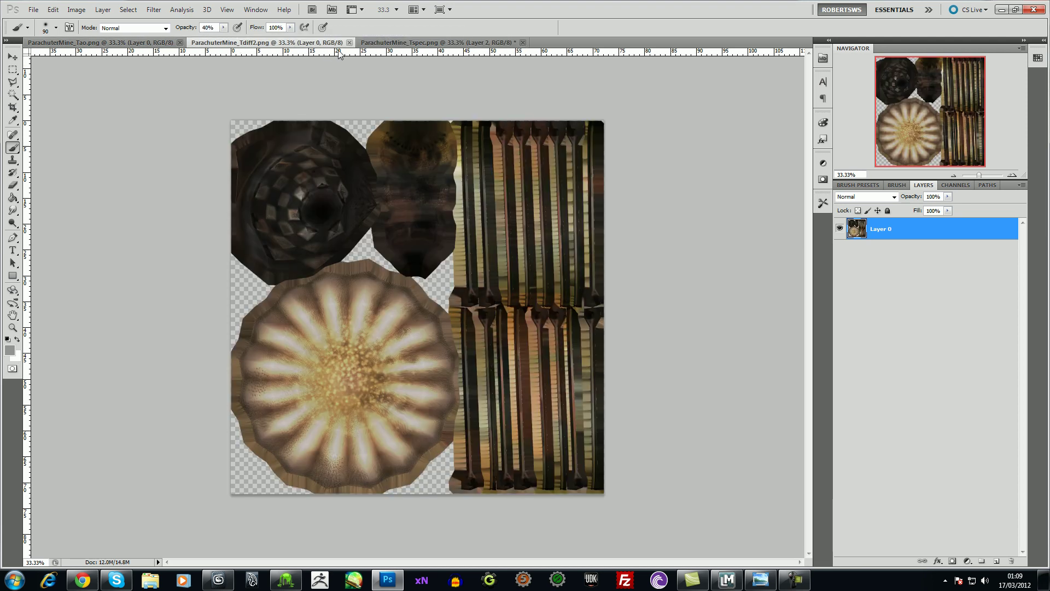
{"action": "left_click", "coordinate": [397, 44]}
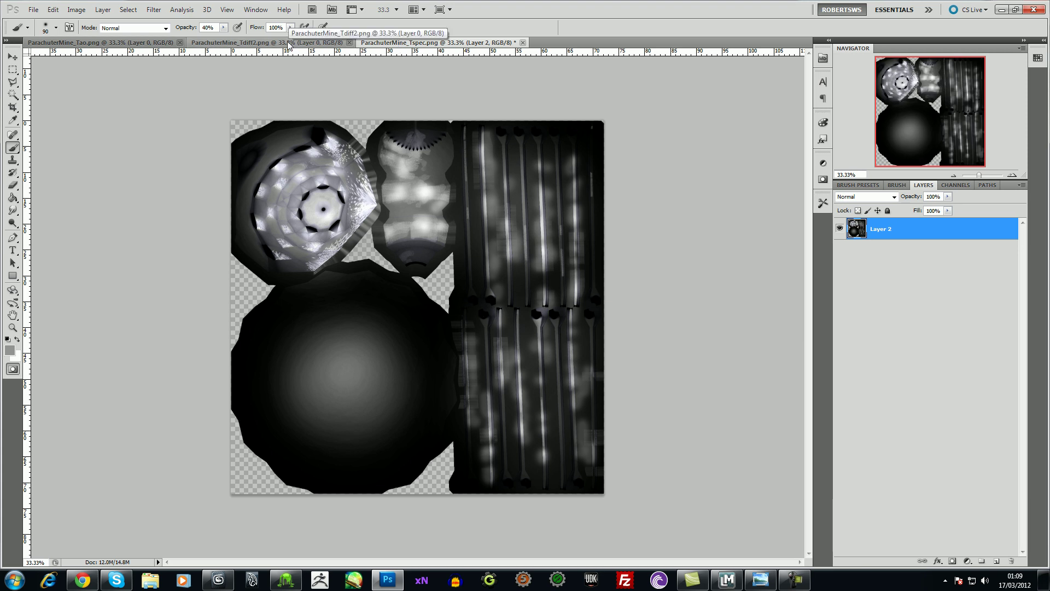
{"action": "left_click", "coordinate": [289, 47]}
{"action": "left_click", "coordinate": [398, 46]}
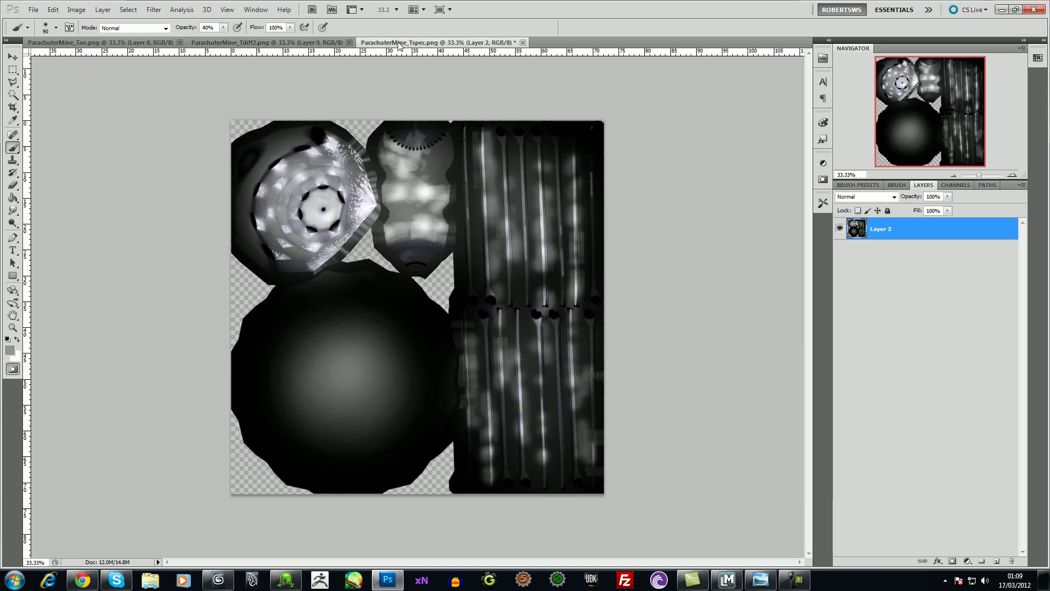
Copy the entire ParachuterMine_Tdiff2 diffuse image and paste it as a new layer above the specular map in ParachuterMine_Tspec
{"action": "left_click", "coordinate": [316, 44]}
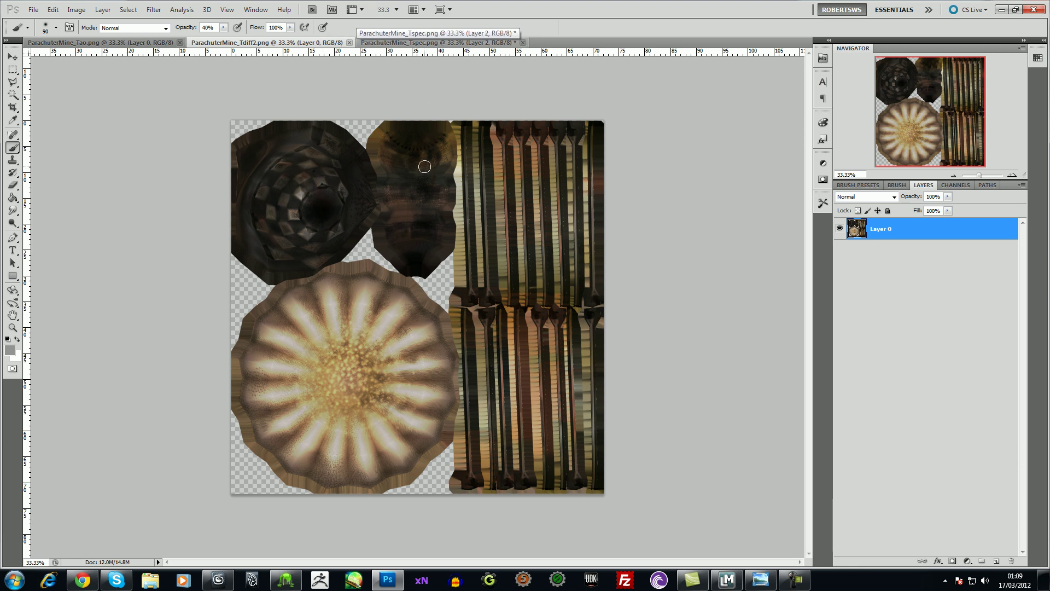
{"action": "key", "text": "ctrl+a"}
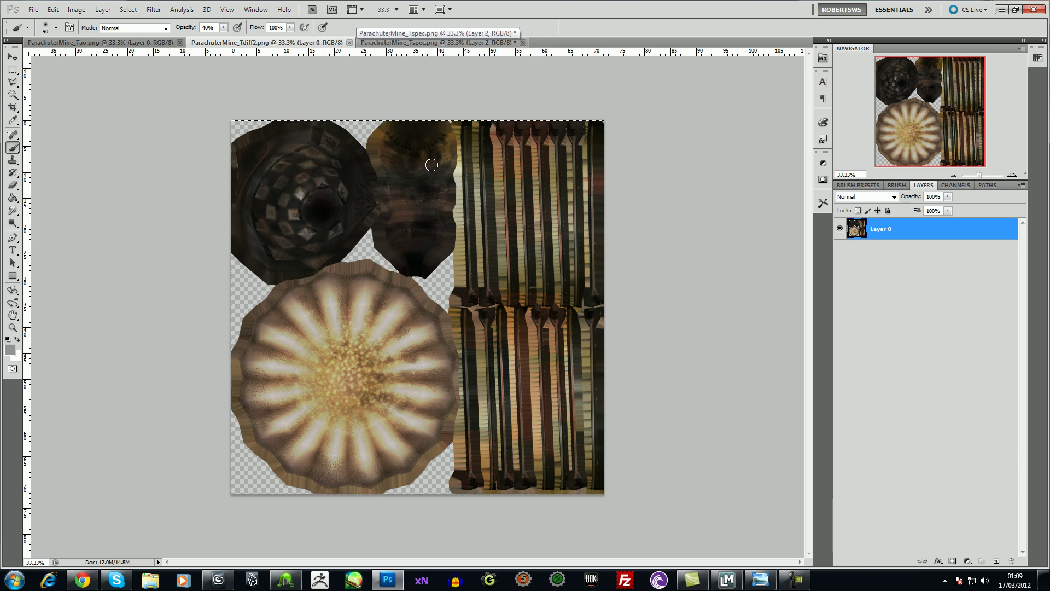
{"action": "left_click", "coordinate": [411, 43]}
{"action": "key", "text": "ctrl+v"}
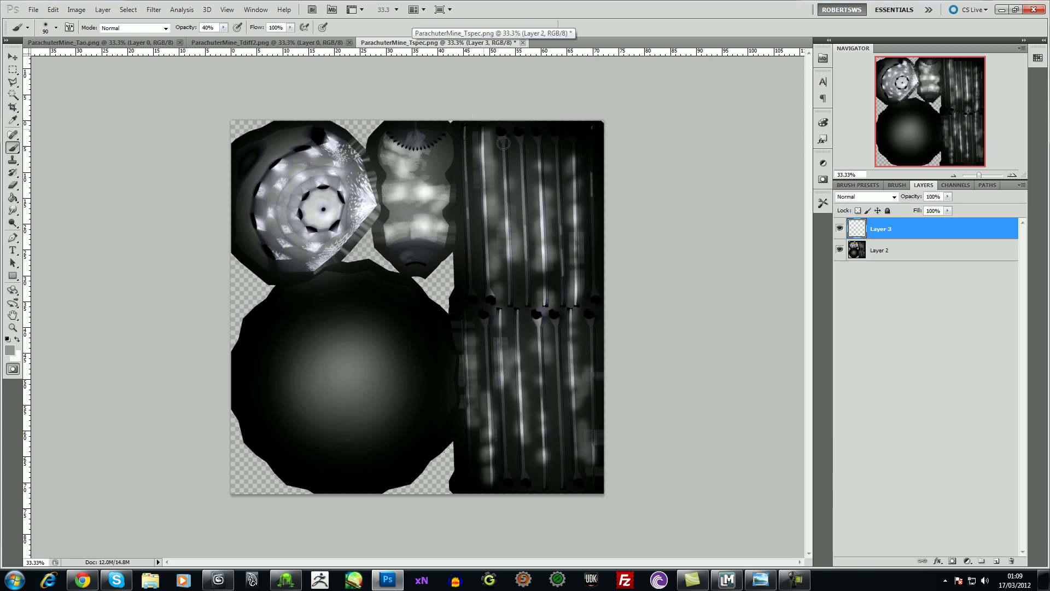
Try blend modes from Multiply and Color Burn through Darker Color to Color Dodge on the pasted diffuse layer
{"action": "left_click", "coordinate": [891, 199]}
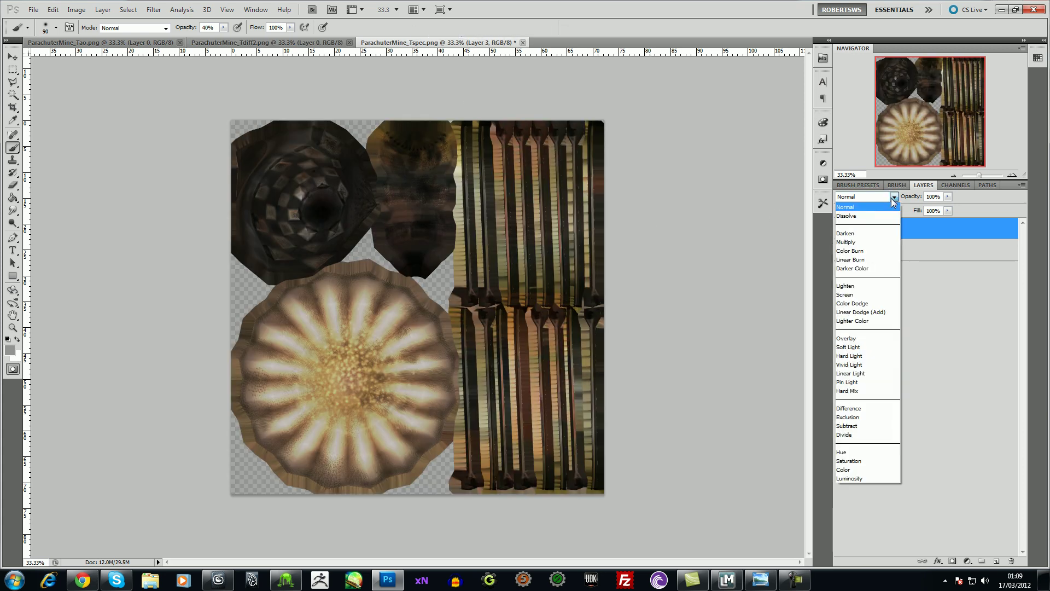
{"action": "left_click", "coordinate": [885, 248]}
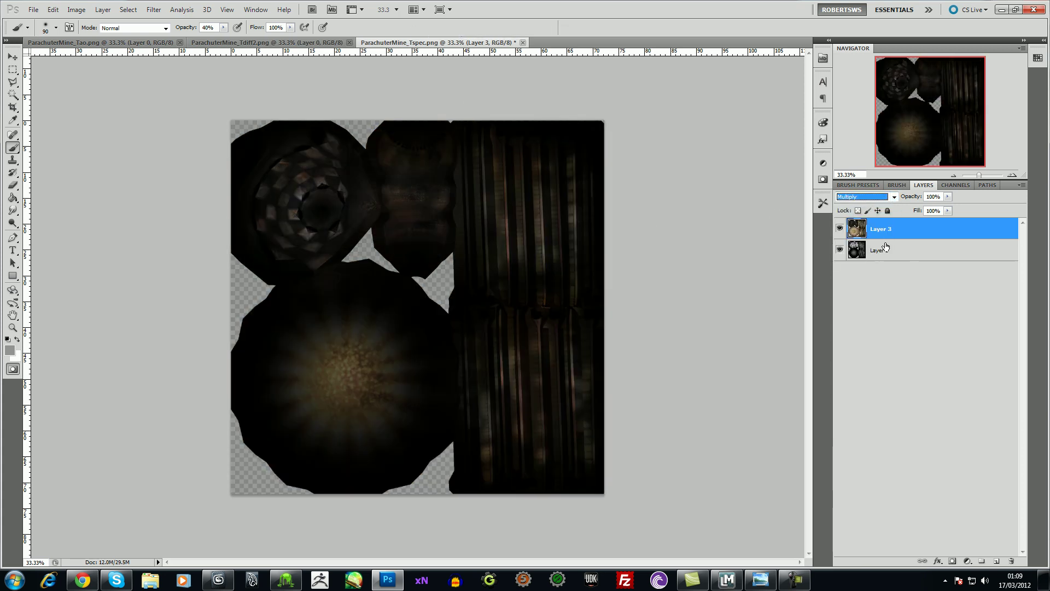
{"action": "left_click", "coordinate": [893, 197]}
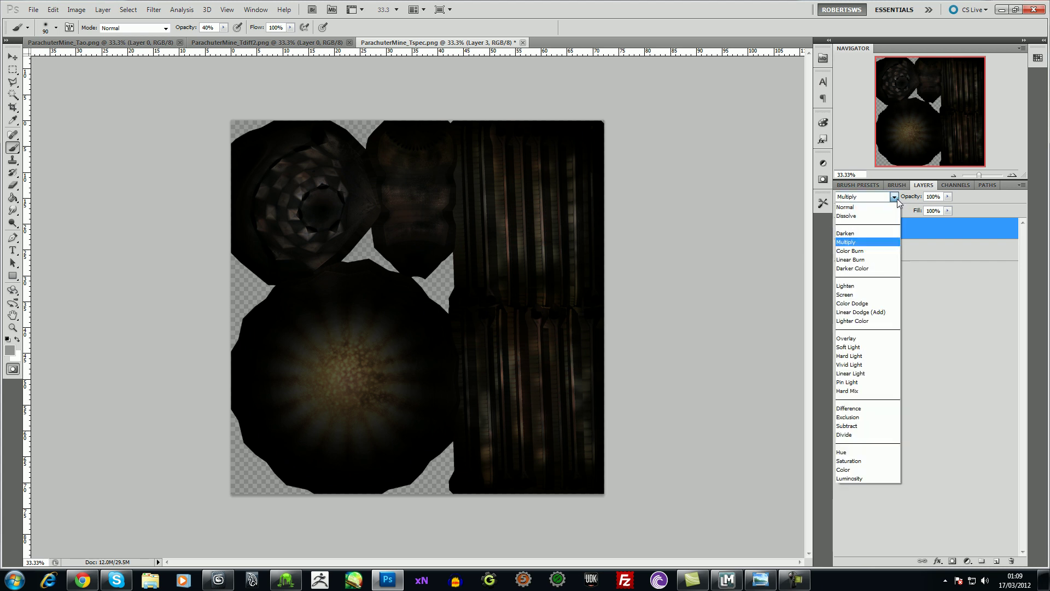
{"action": "left_click", "coordinate": [866, 251]}
{"action": "key", "text": "Down"}
{"action": "key", "text": "Down"}
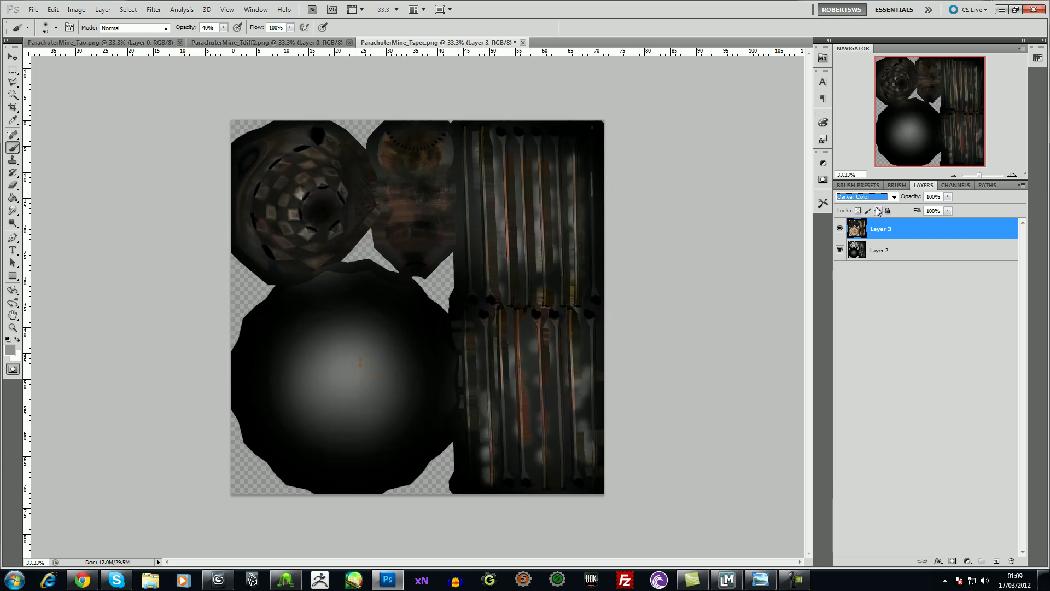
{"action": "key", "text": "Down"}
{"action": "key", "text": "Down"}
{"action": "key", "text": "Down"}
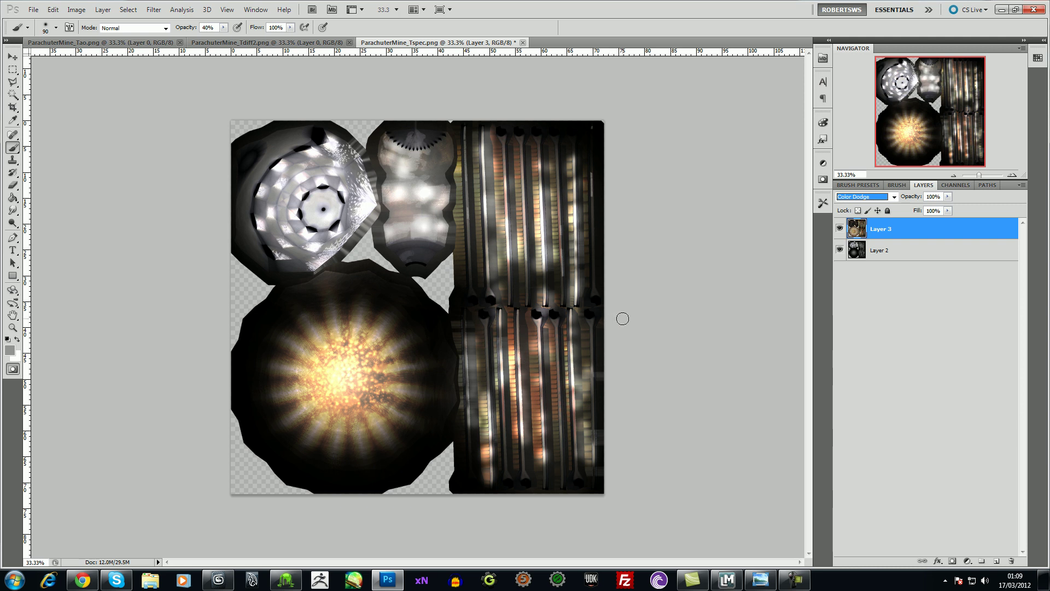
Cycle the pasted diffuse layer through the remaining blend modes and set it to Luminosity
{"action": "key", "text": "Down"}
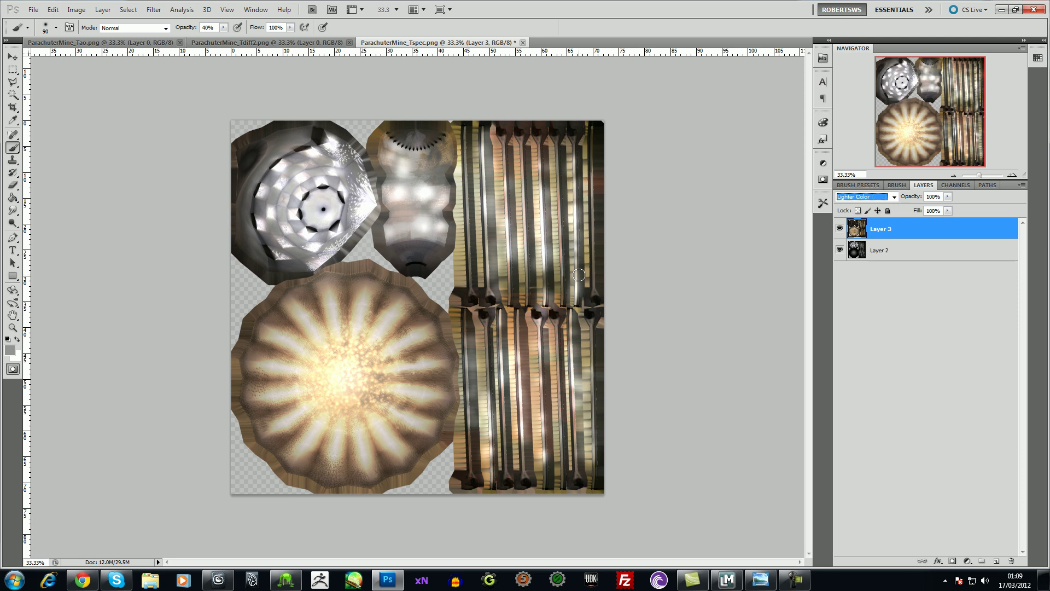
{"action": "key", "text": "Down"}
{"action": "key", "text": "Down"}
{"action": "key", "text": "Down"}
{"action": "key", "text": "Down"}
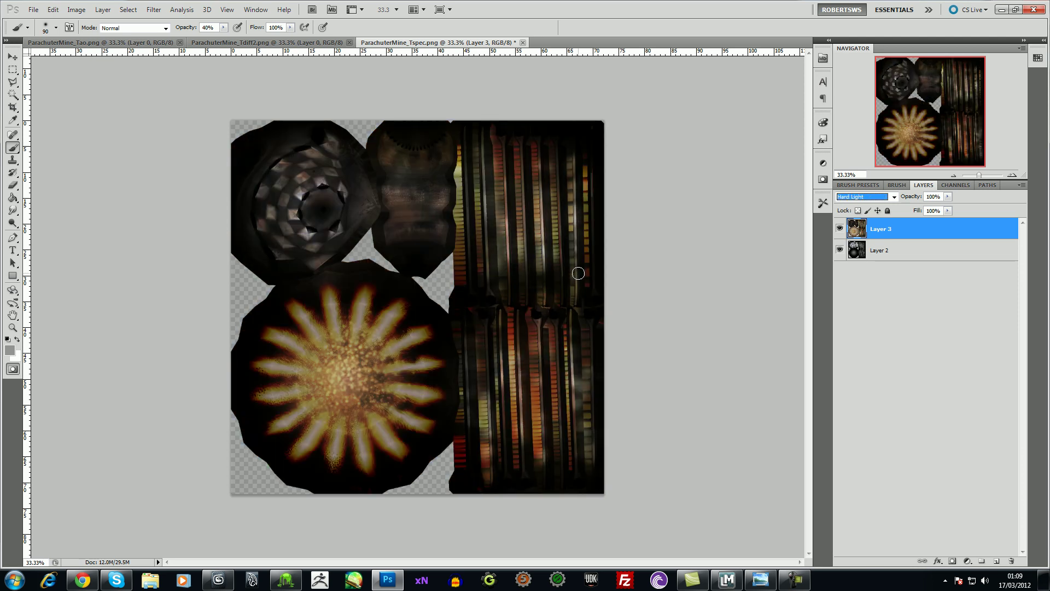
{"action": "key", "text": "Down"}
{"action": "key", "text": "Down"}
{"action": "key", "text": "Down"}
{"action": "key", "text": "Down"}
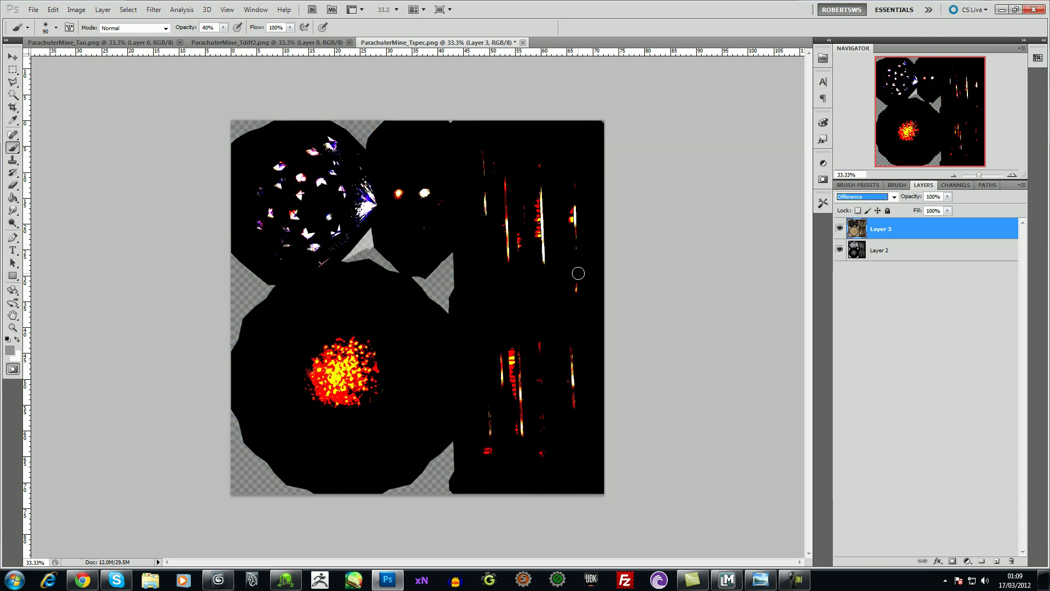
{"action": "key", "text": "Down"}
{"action": "key", "text": "Down"}
{"action": "key", "text": "Down"}
{"action": "key", "text": "Down"}
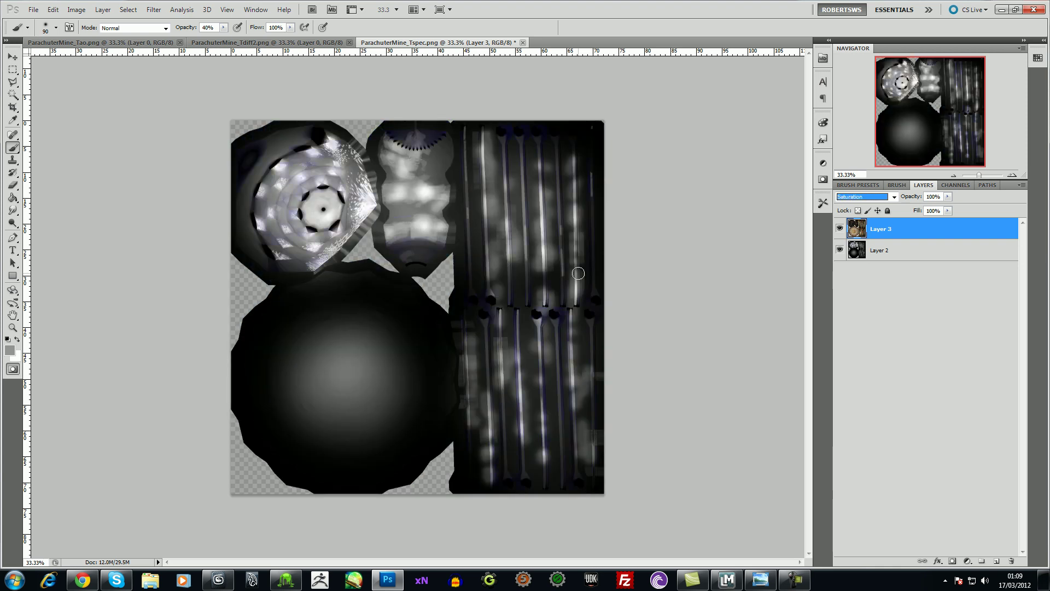
{"action": "key", "text": "Down"}
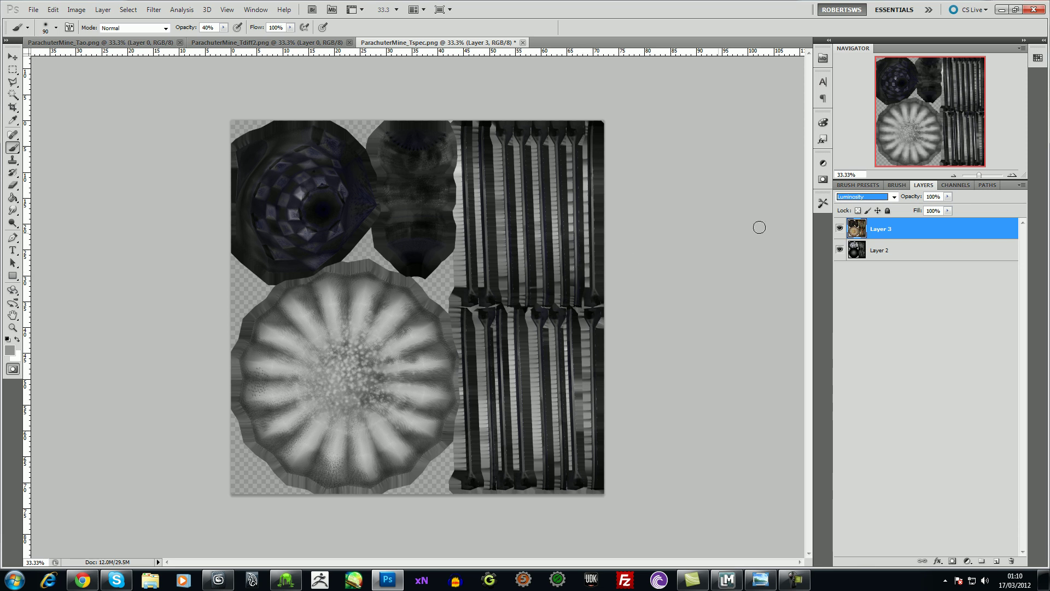
Lower the pasted diffuse layer's opacity to about 13% so it blends subtly over the specular map
{"action": "left_click", "coordinate": [947, 197]}
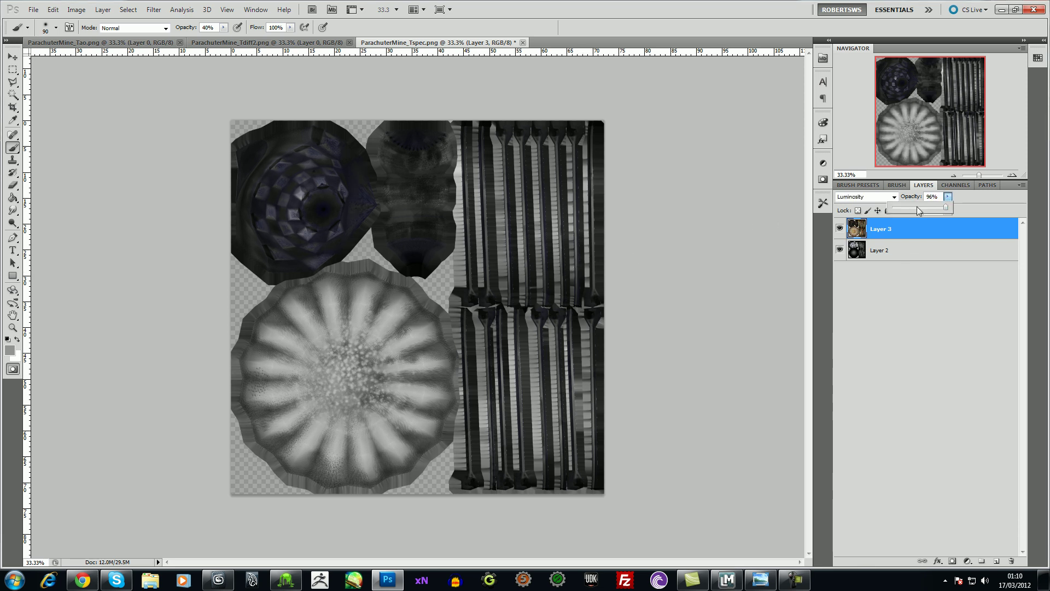
{"action": "left_click", "coordinate": [904, 207]}
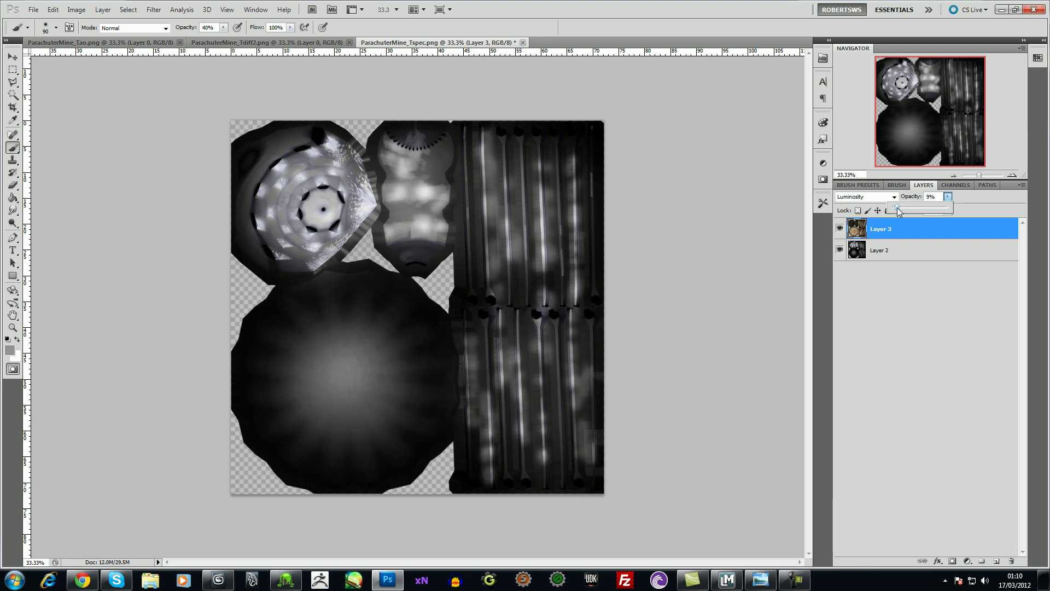
{"action": "left_click_drag", "start_coordinate": [901, 208], "coordinate": [901, 213]}
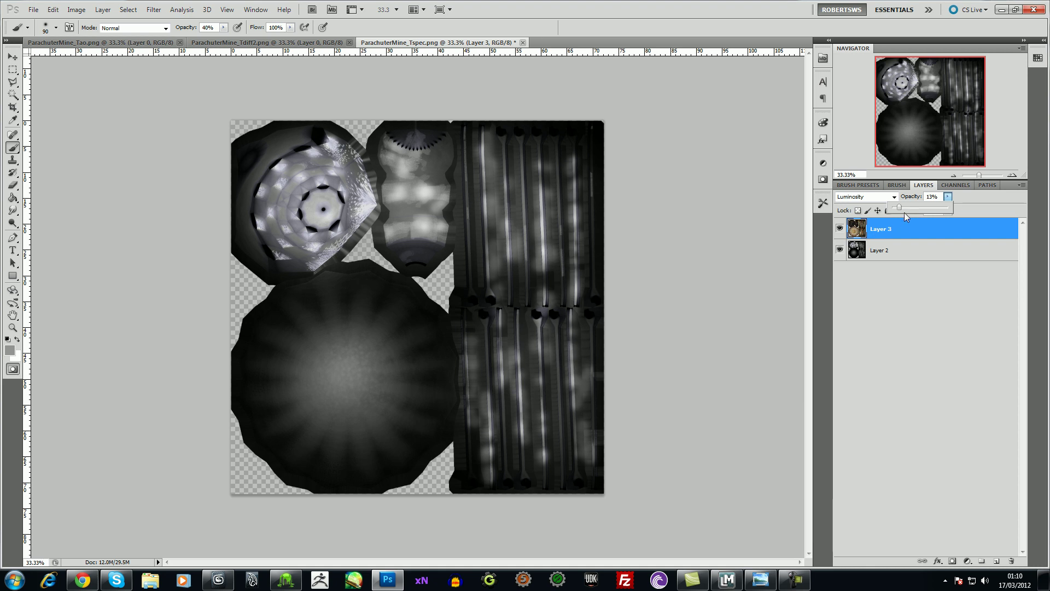
Raise the pasted diffuse layer's opacity to 21% and merge the visible layers of the specular map
{"action": "left_click_drag", "start_coordinate": [899, 208], "coordinate": [904, 209]}
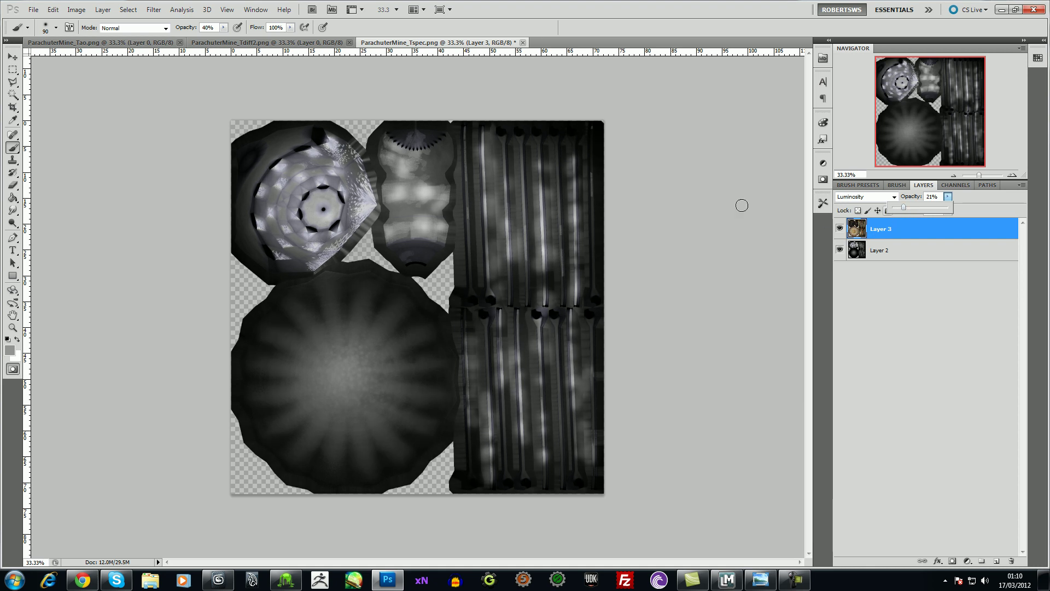
{"action": "left_click", "coordinate": [915, 235]}
{"action": "left_click", "coordinate": [86, 11]}
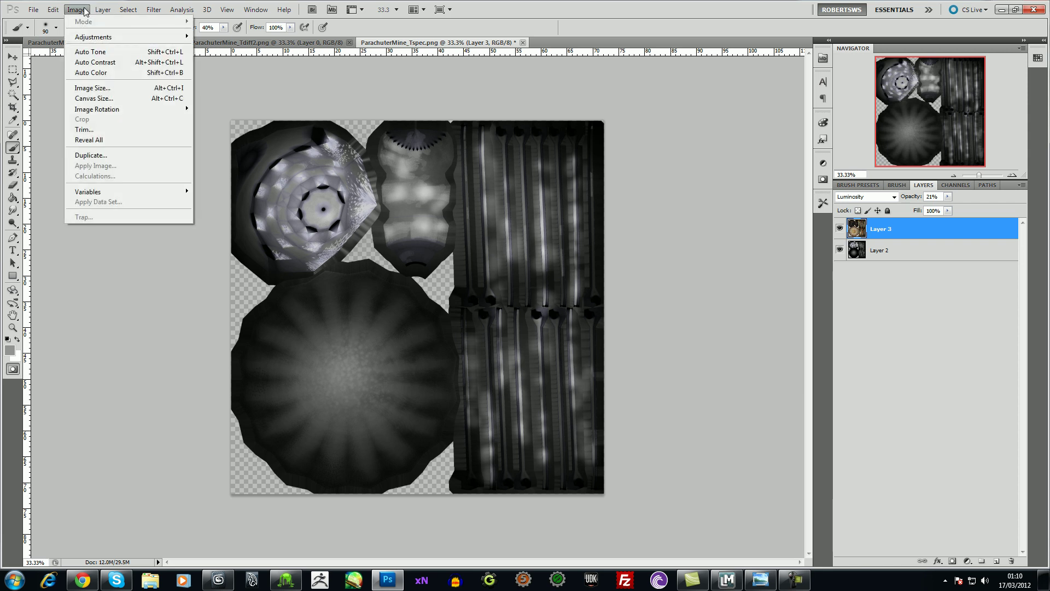
{"action": "mouse_move", "coordinate": [104, 11]}
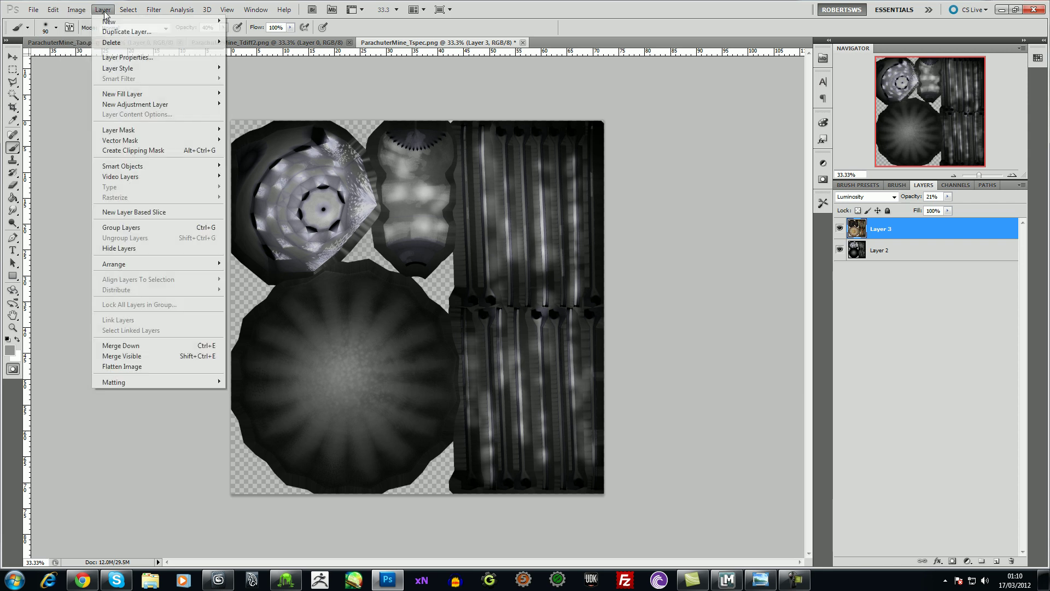
{"action": "left_click", "coordinate": [151, 356]}
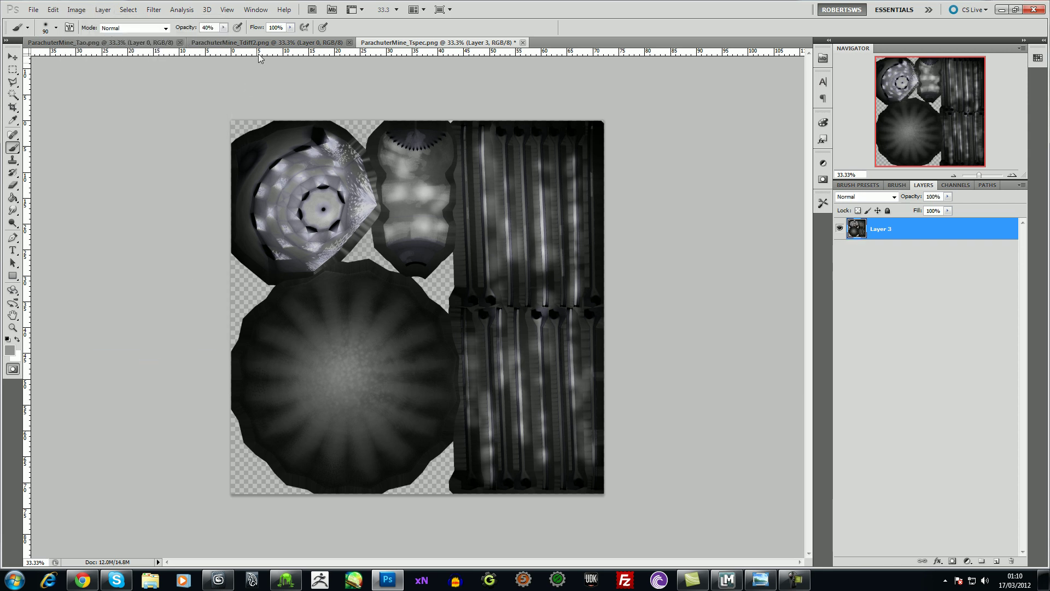
Apply Smart Sharpen to the merged specular map with amount 122%, radius 7.2 px and Gaussian Blur removal
{"action": "left_click", "coordinate": [225, 10]}
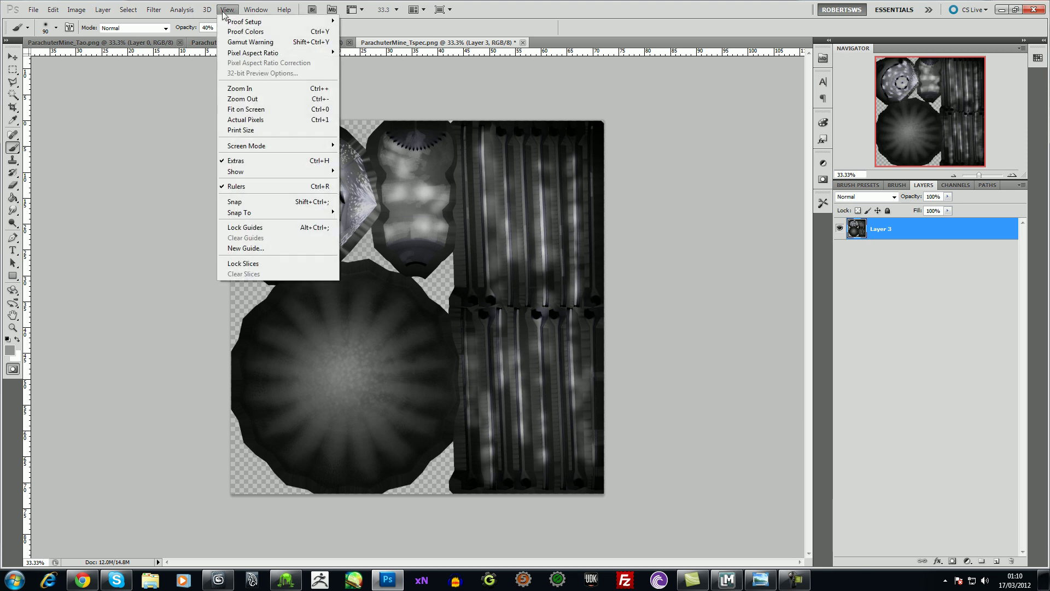
{"action": "mouse_move", "coordinate": [253, 15]}
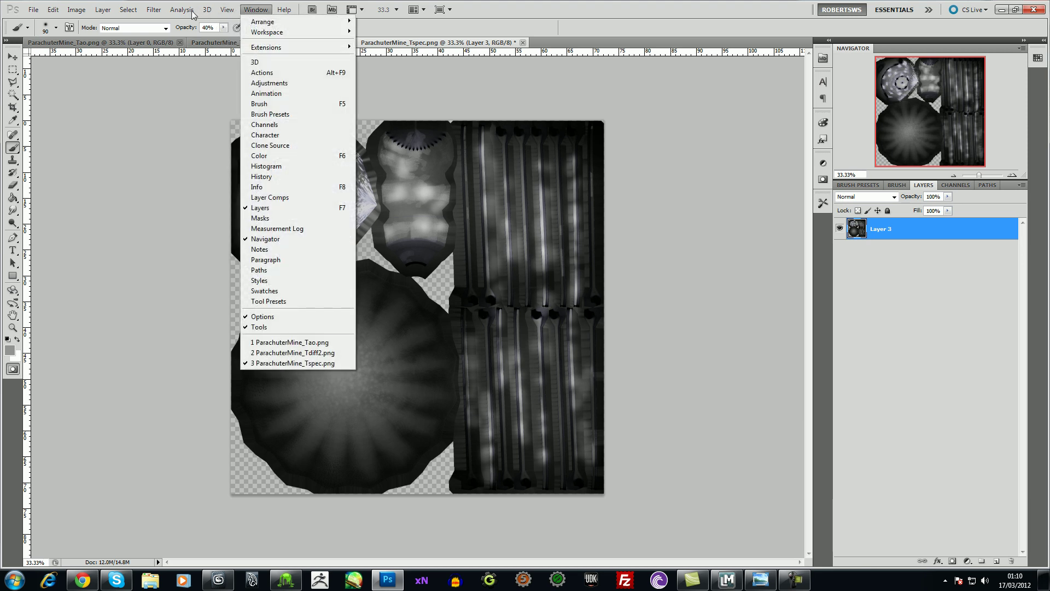
{"action": "left_click", "coordinate": [156, 12]}
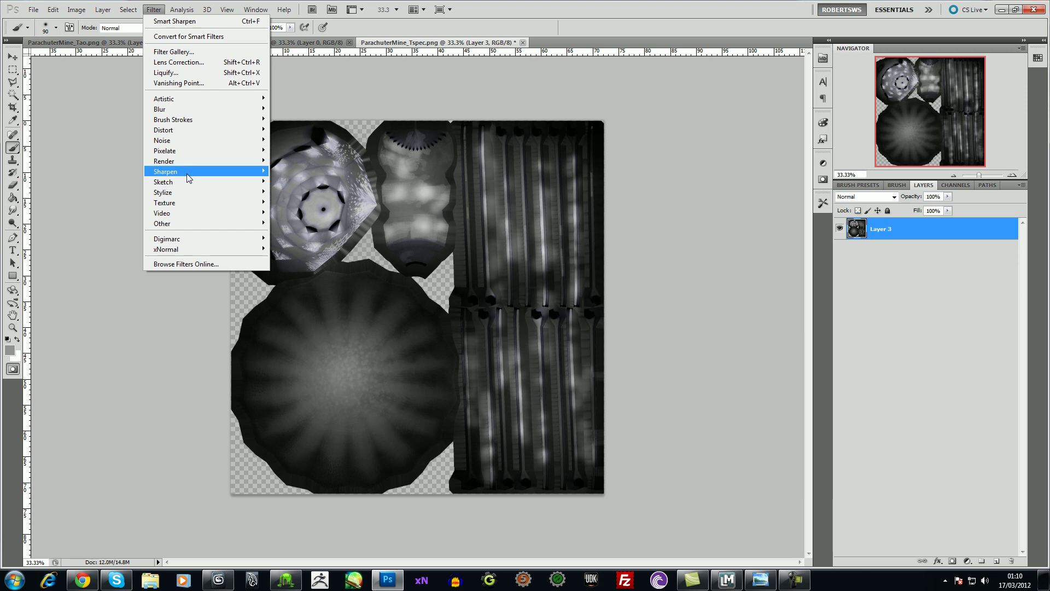
{"action": "mouse_move", "coordinate": [186, 172]}
{"action": "left_click", "coordinate": [294, 208]}
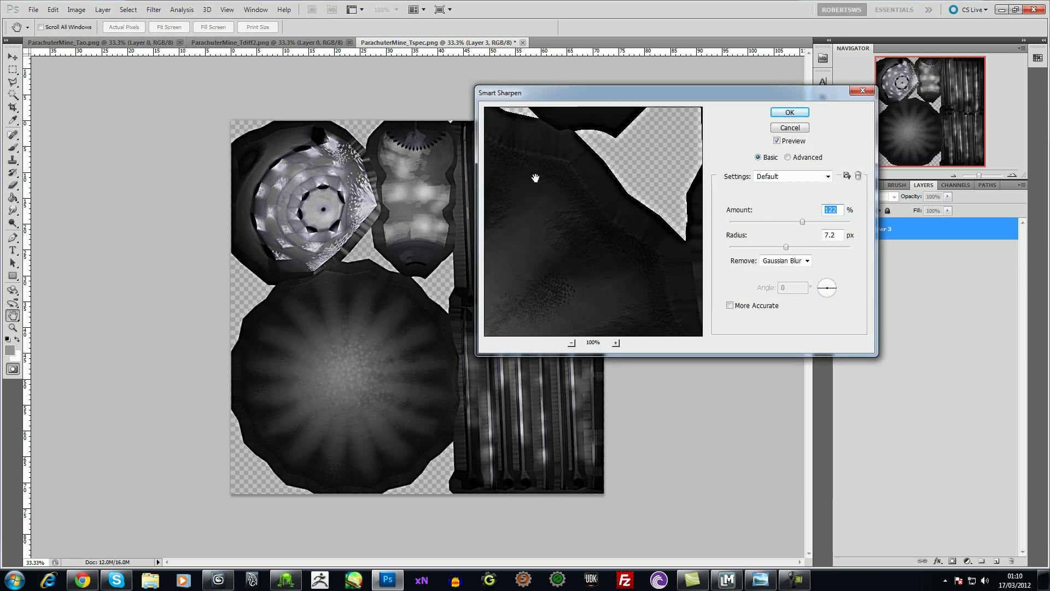
{"action": "left_click", "coordinate": [790, 113]}
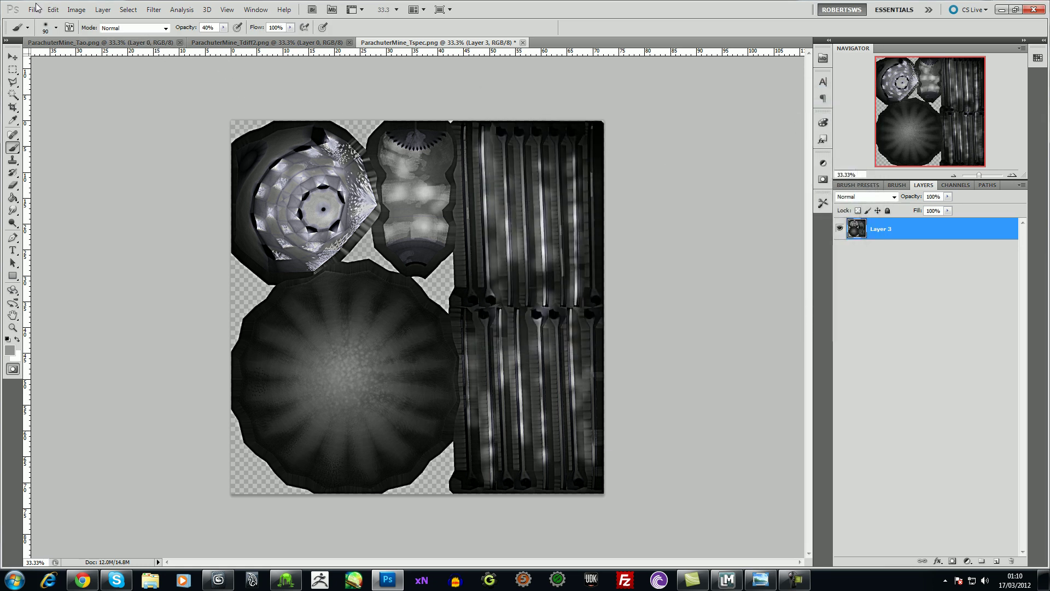
Save the sharpened specular map as a PNG copy in the Textures folder, accepting the PNG options
{"action": "left_click", "coordinate": [53, 10]}
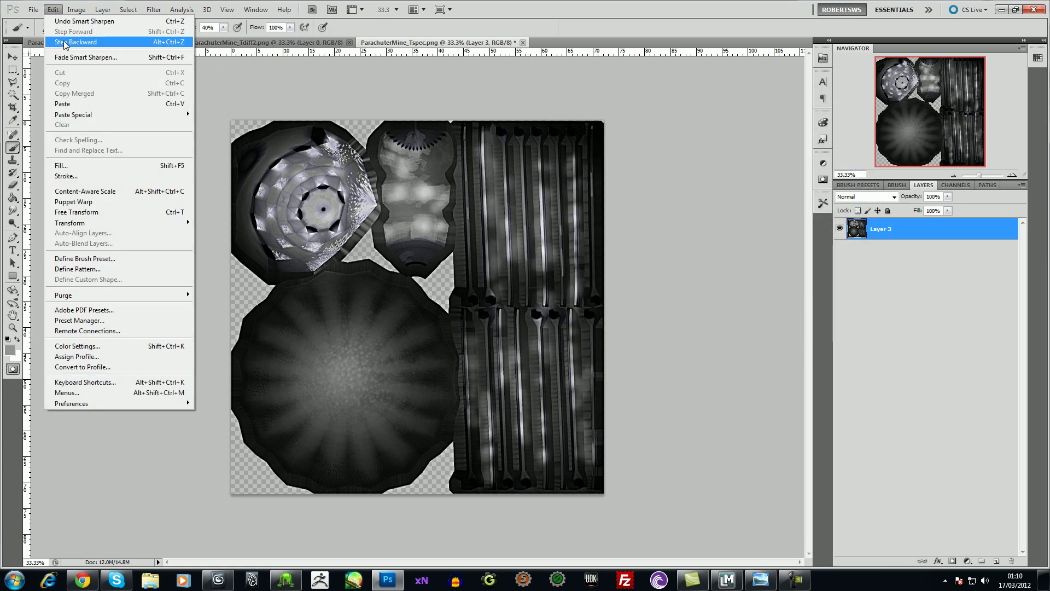
{"action": "mouse_move", "coordinate": [36, 11]}
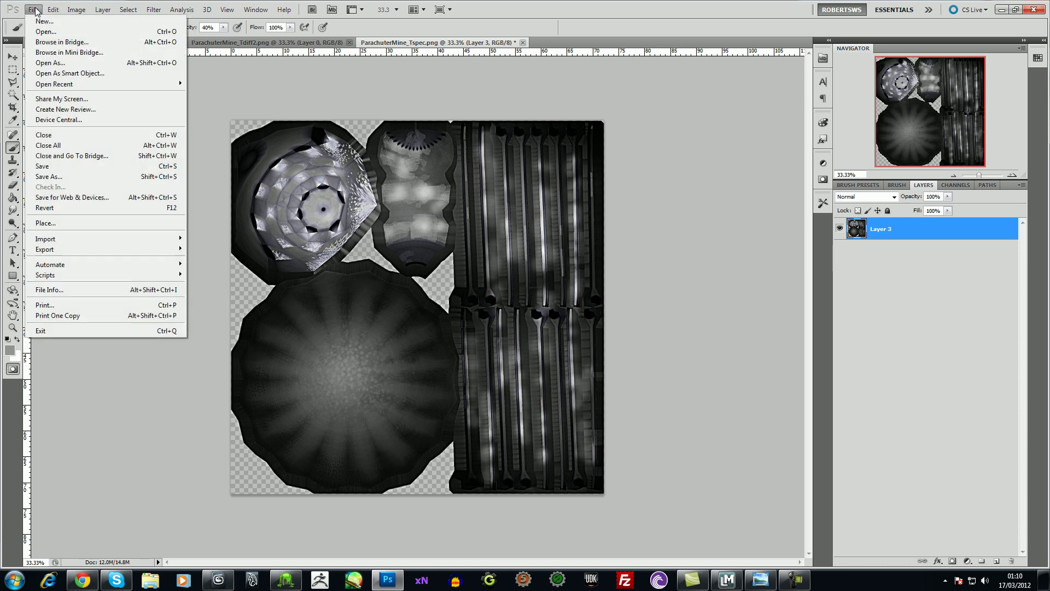
{"action": "left_click", "coordinate": [76, 176]}
{"action": "left_click", "coordinate": [517, 290]}
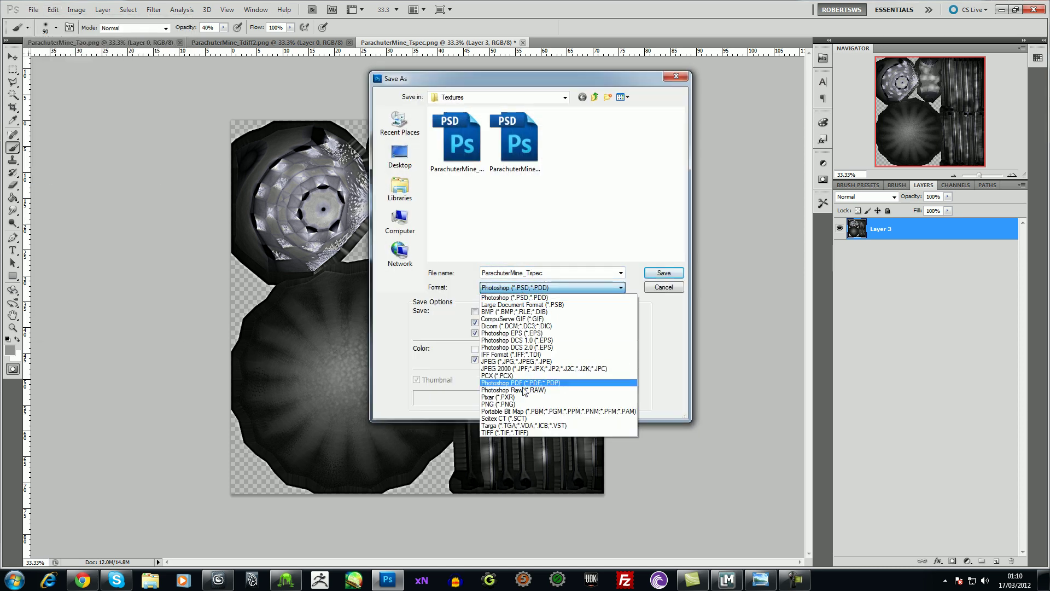
{"action": "left_click", "coordinate": [528, 405]}
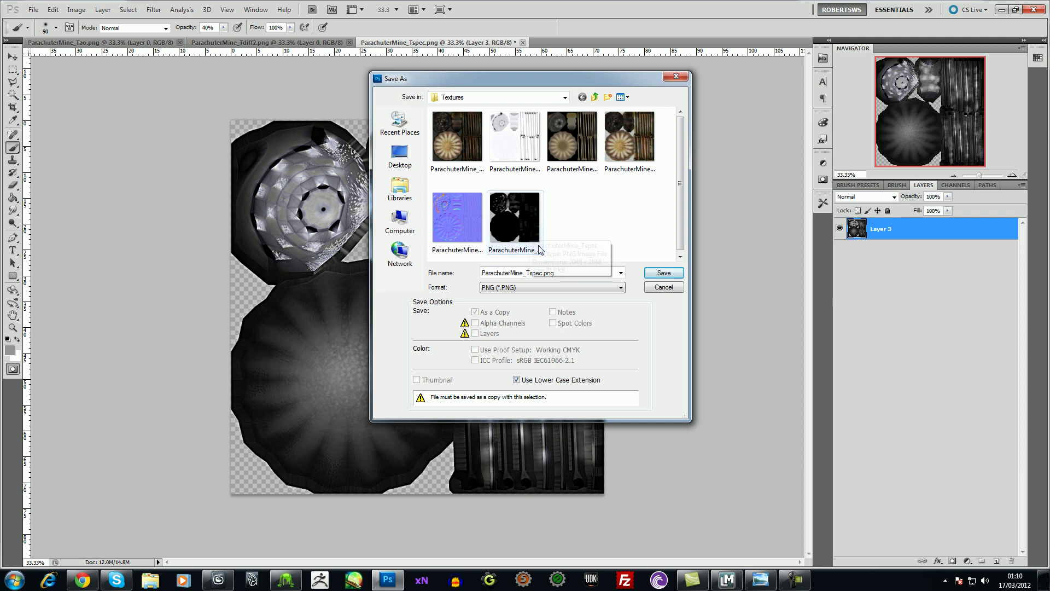
{"action": "left_click", "coordinate": [536, 275]}
{"action": "key", "text": "Tab"}
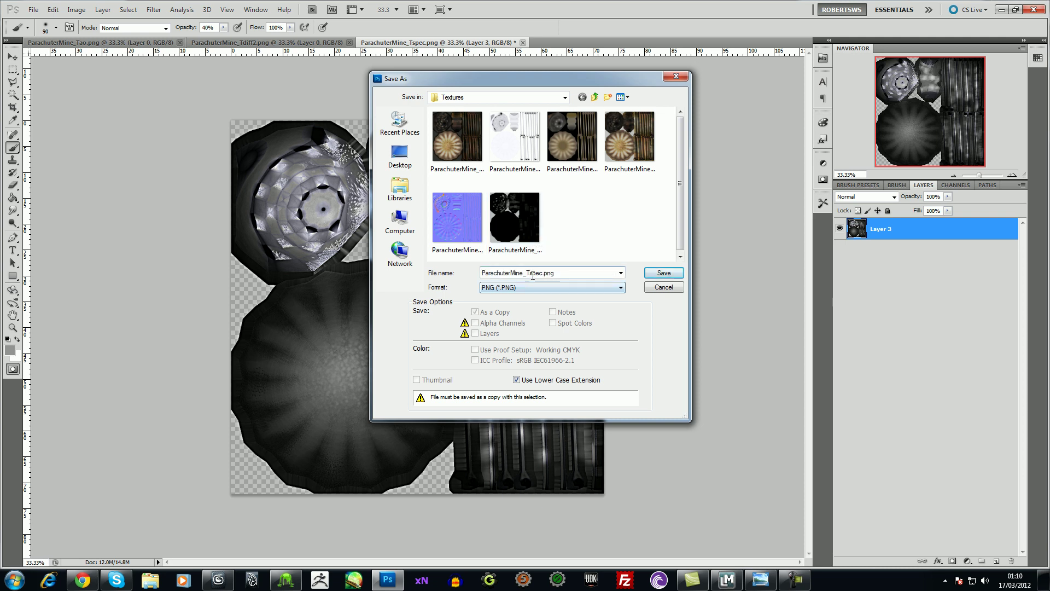
{"action": "left_click", "coordinate": [654, 275]}
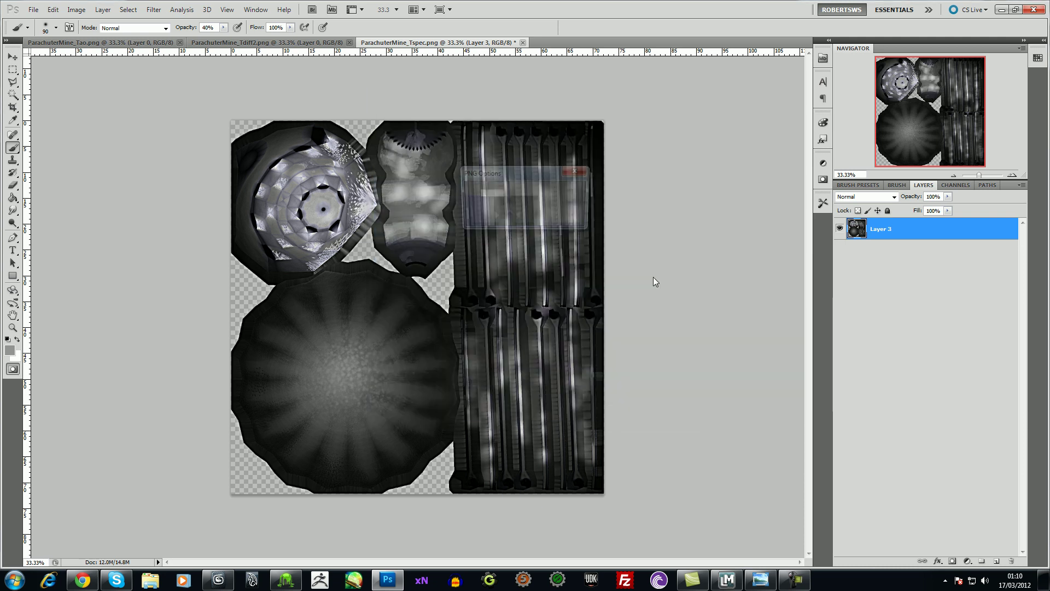
{"action": "left_click", "coordinate": [579, 193]}
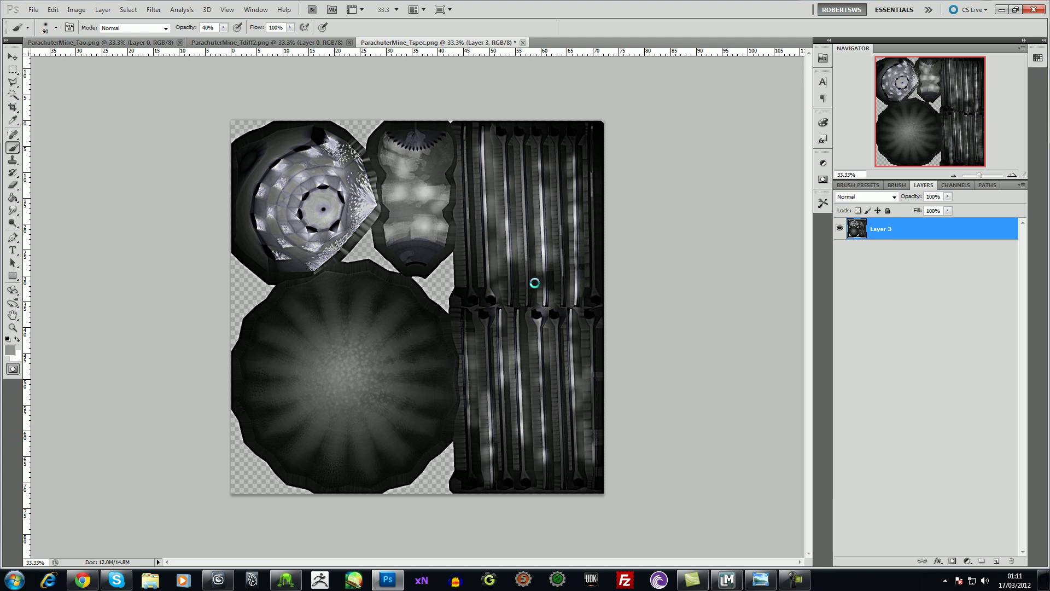
Paste the ParachuterMine_Tao ambient occlusion image as a new layer above the ParachuterMine_Tdiff2 diffuse and set its blend mode to Multiply
{"action": "left_click", "coordinate": [155, 44]}
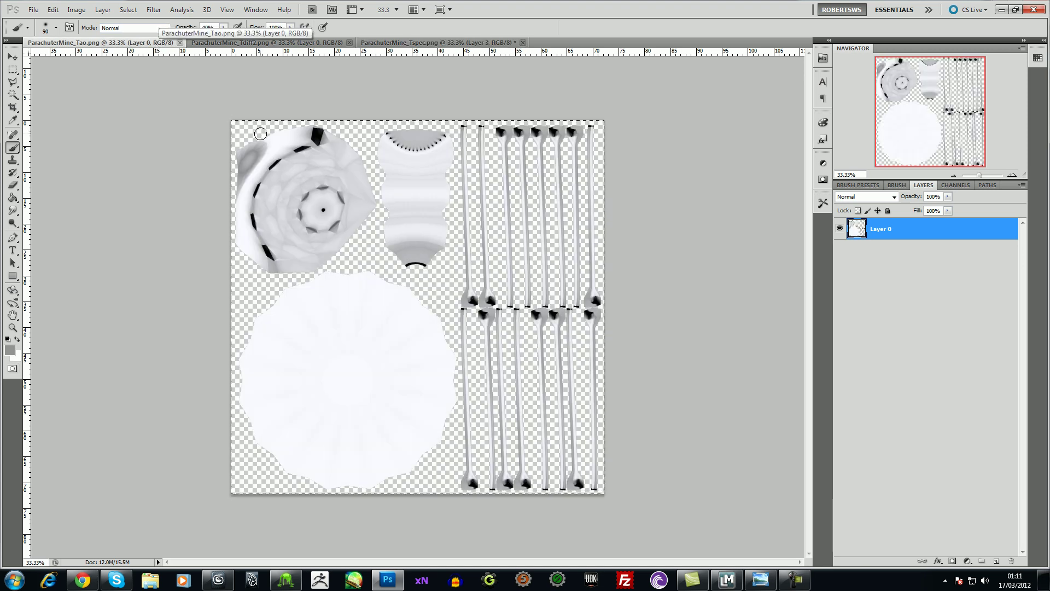
{"action": "left_click", "coordinate": [255, 45]}
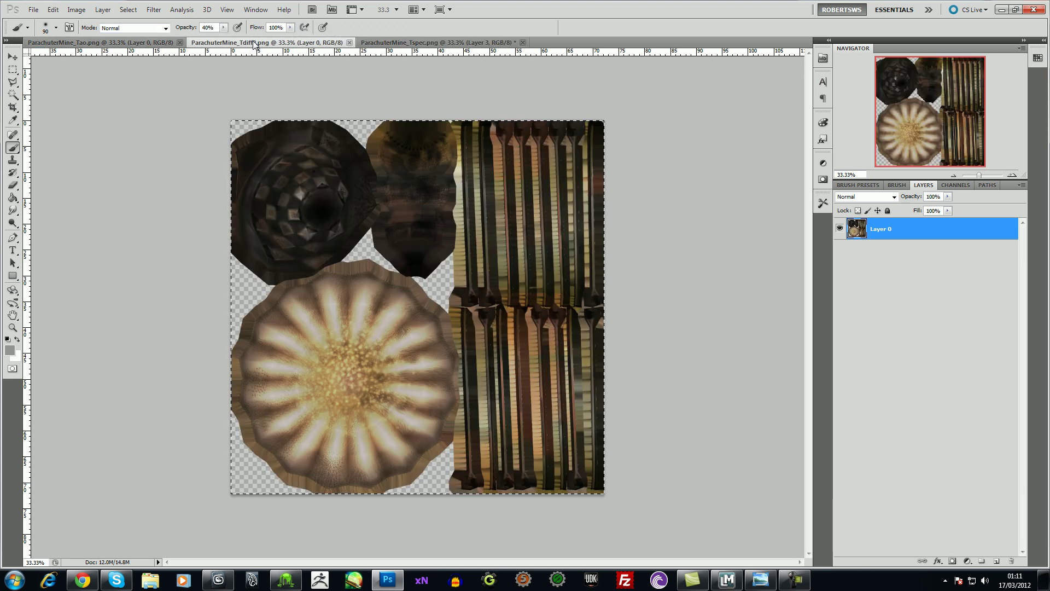
{"action": "key", "text": "ctrl+v"}
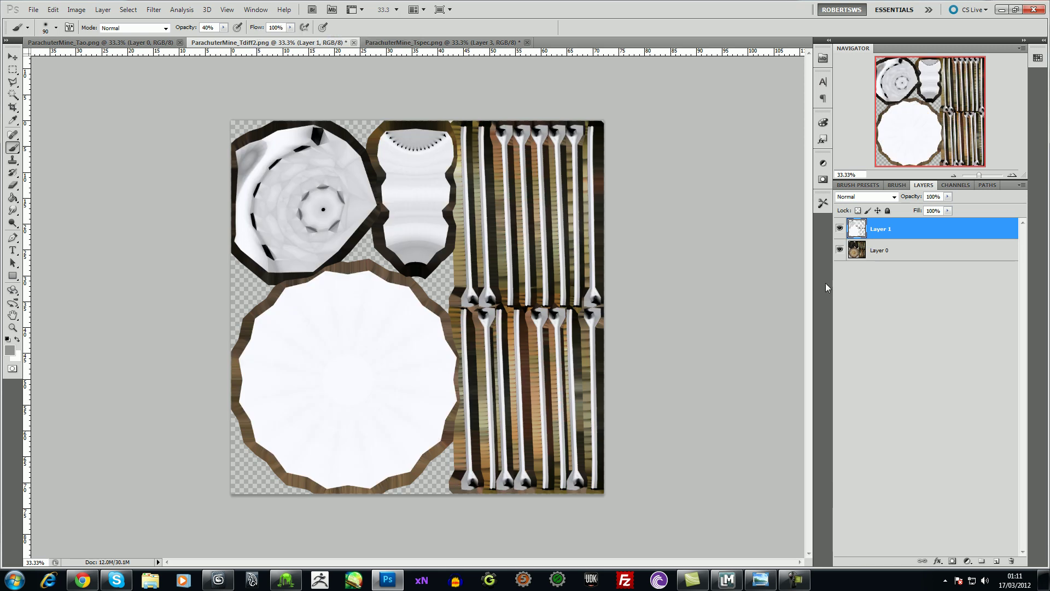
{"action": "left_click", "coordinate": [894, 197]}
{"action": "left_click", "coordinate": [886, 241]}
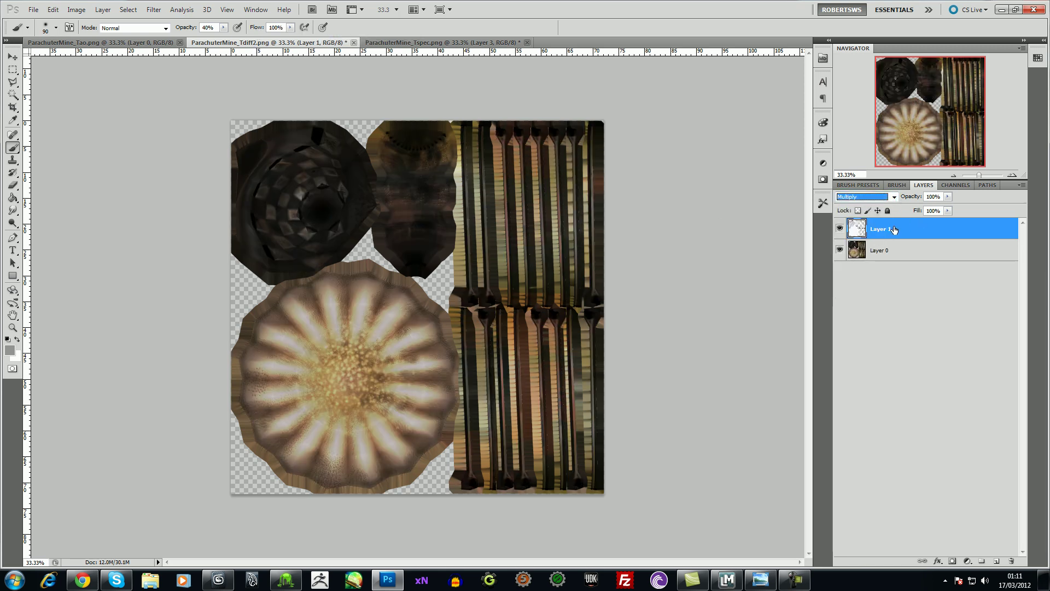
Adjust the ambient occlusion layer's Brightness/Contrast to brightness about 22 and contrast 92
{"action": "left_click", "coordinate": [77, 10]}
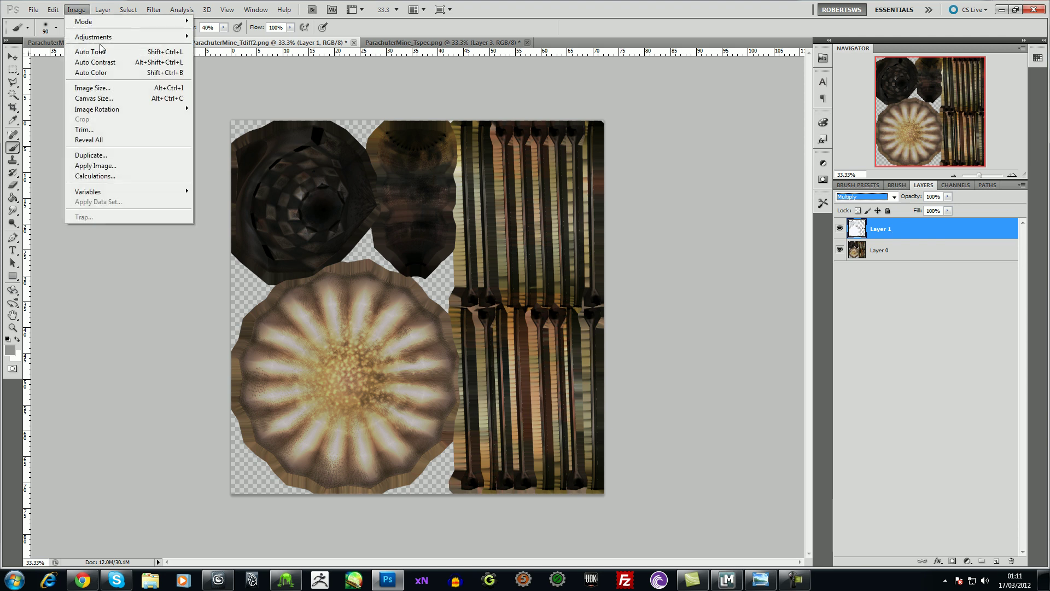
{"action": "mouse_move", "coordinate": [105, 37]}
{"action": "left_click", "coordinate": [221, 38]}
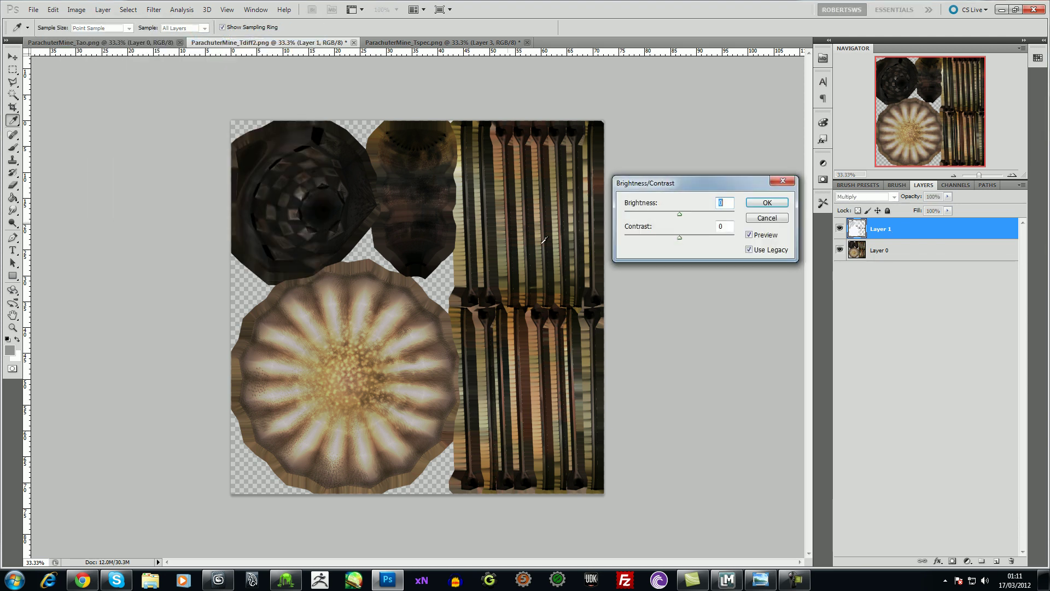
{"action": "key", "text": "Tab"}
{"action": "left_click_drag", "start_coordinate": [679, 215], "coordinate": [644, 215]}
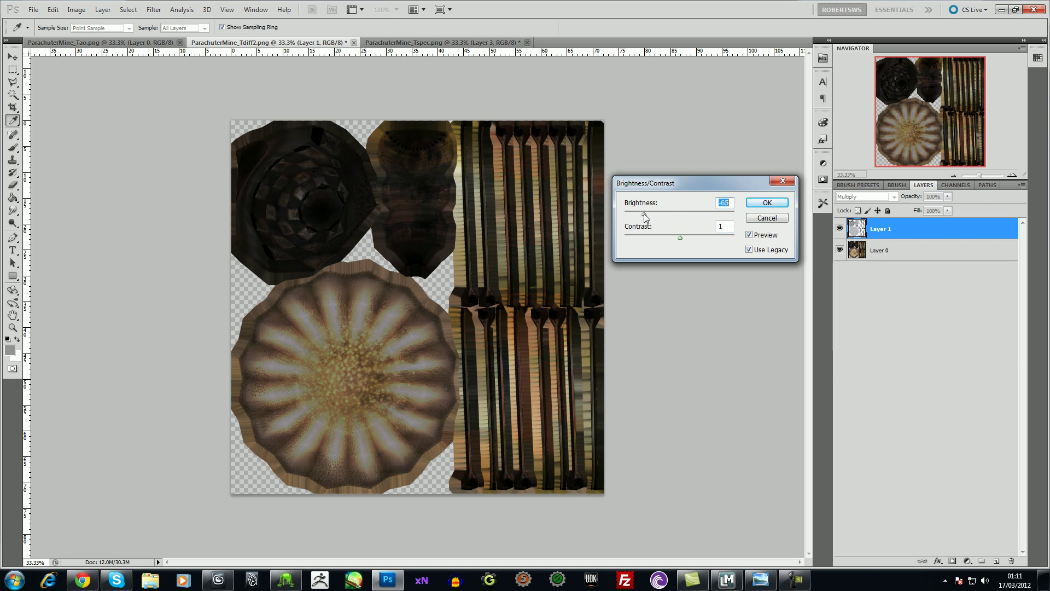
{"action": "left_click", "coordinate": [714, 237]}
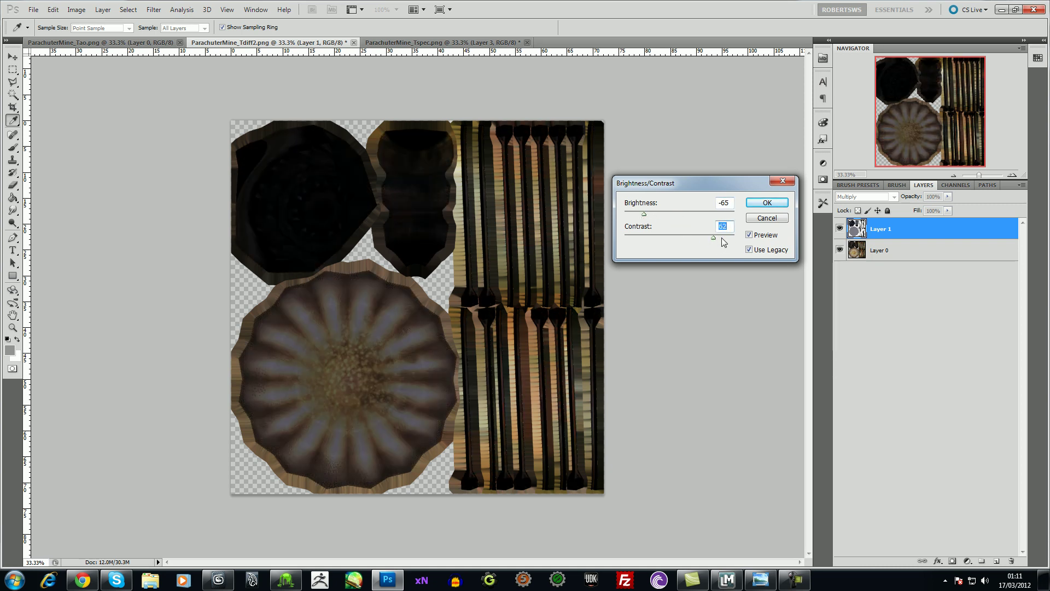
{"action": "left_click_drag", "start_coordinate": [669, 212], "coordinate": [693, 218]}
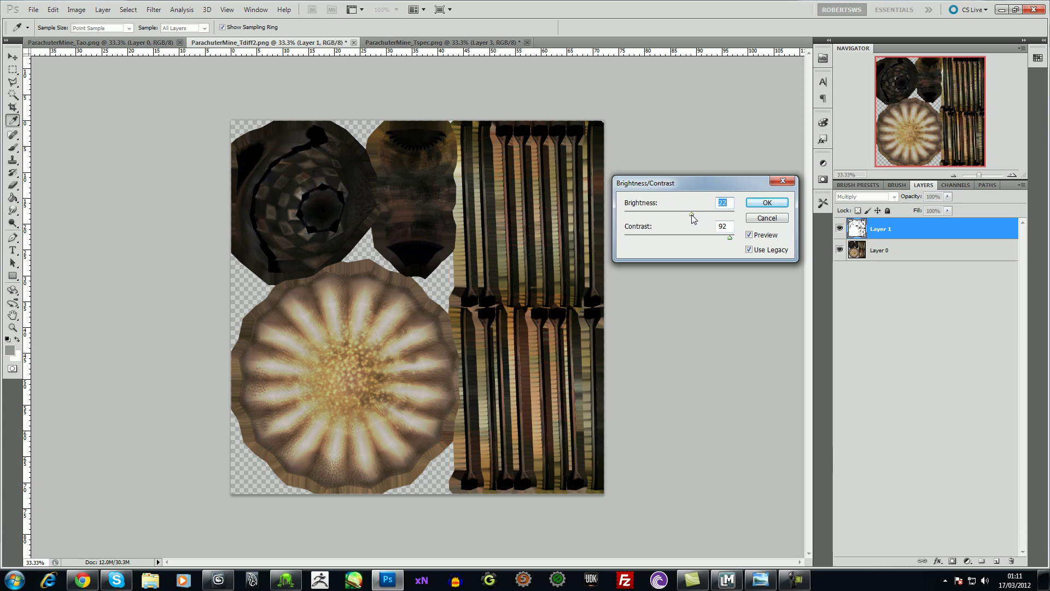
{"action": "left_click", "coordinate": [758, 205]}
{"action": "key", "text": "b"}
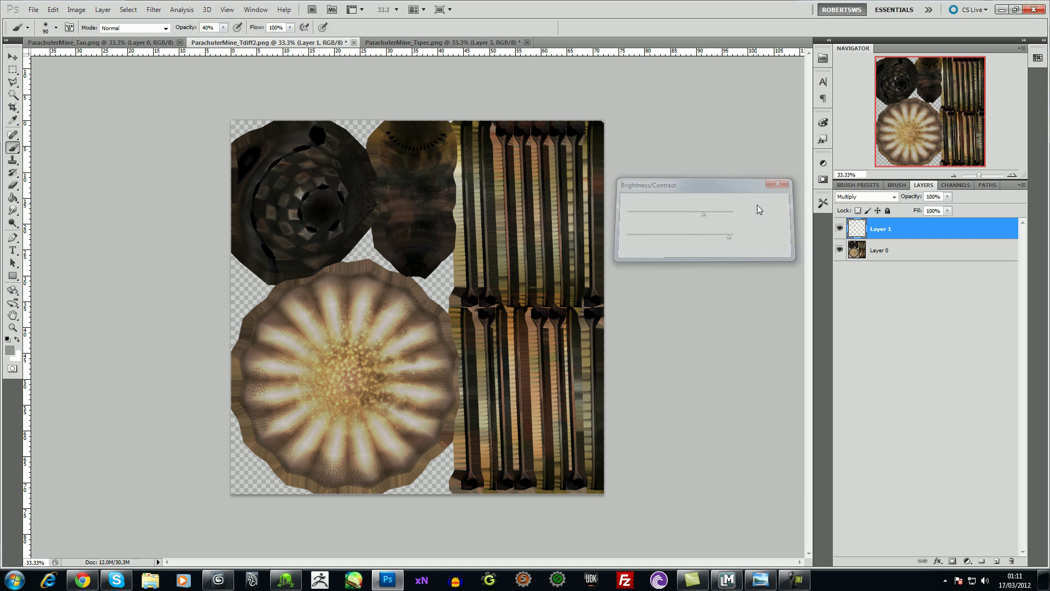
Soften the ambient occlusion layer with a Gaussian Blur of about 65 pixels radius
{"action": "left_click", "coordinate": [160, 11]}
{"action": "mouse_move", "coordinate": [189, 109]}
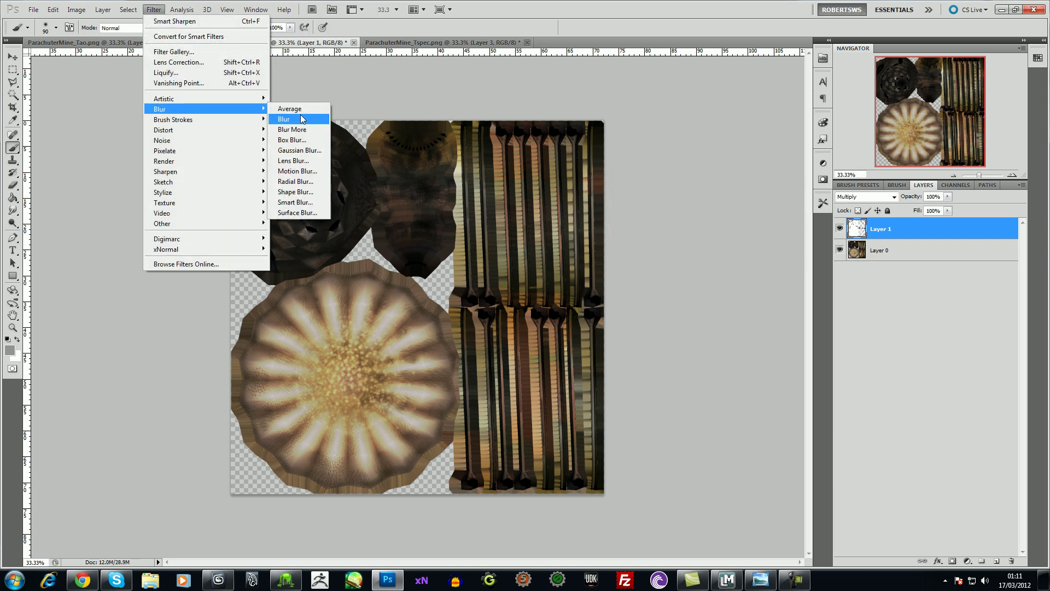
{"action": "left_click", "coordinate": [300, 152]}
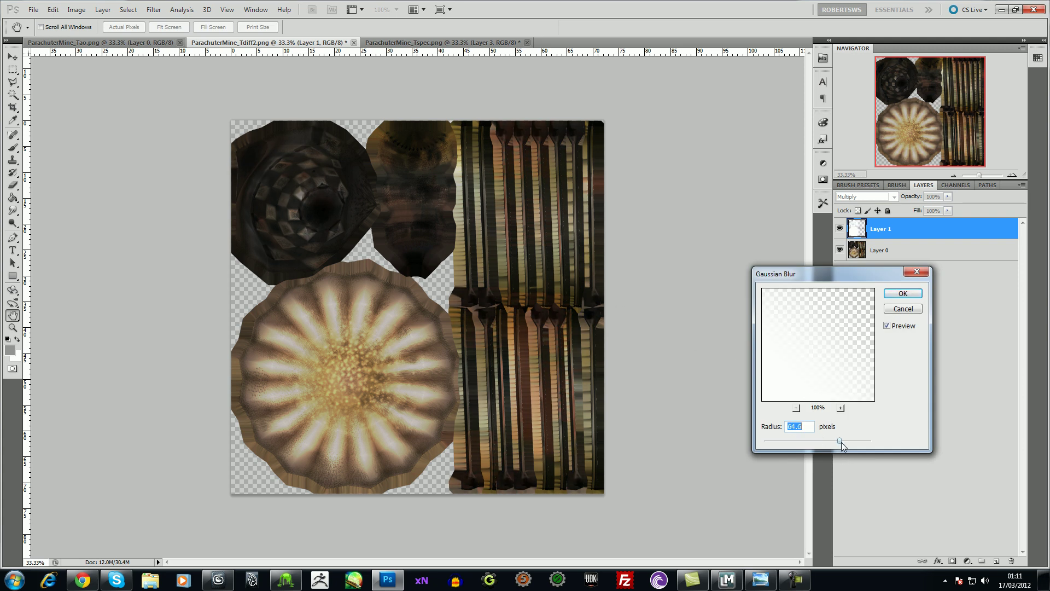
{"action": "left_click", "coordinate": [903, 293]}
{"action": "key", "text": "b"}
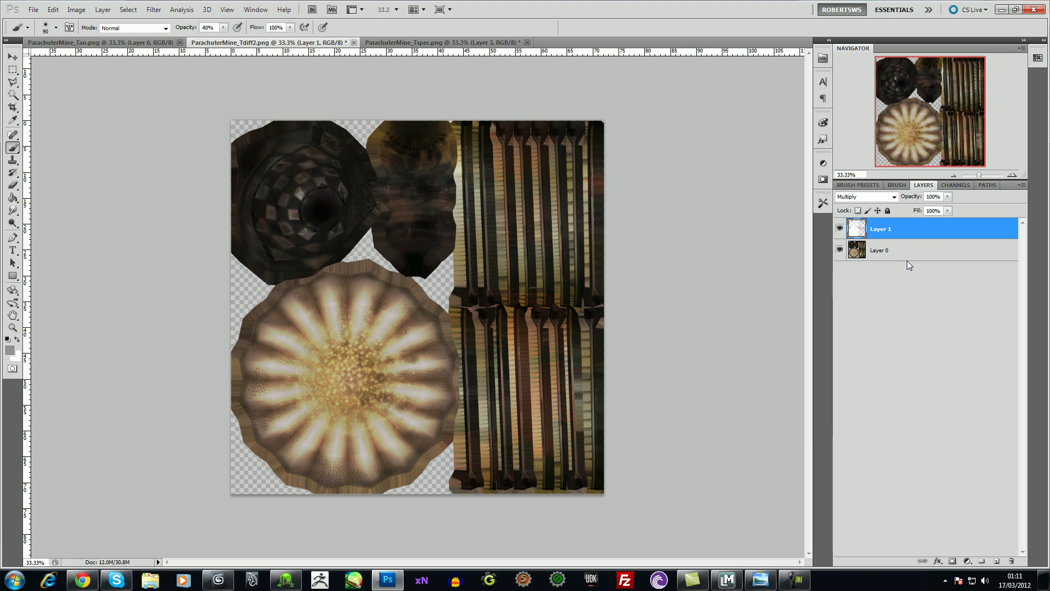
Merge the visible ambient occlusion and diffuse layers of ParachuterMine_Tdiff2 into one layer
{"action": "left_click", "coordinate": [57, 10]}
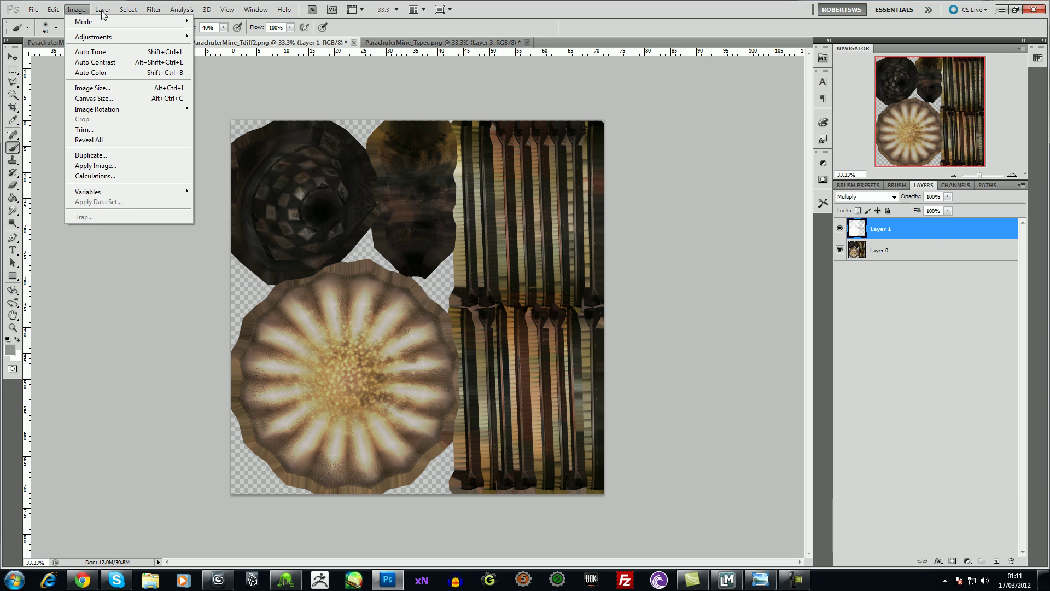
{"action": "mouse_move", "coordinate": [94, 38]}
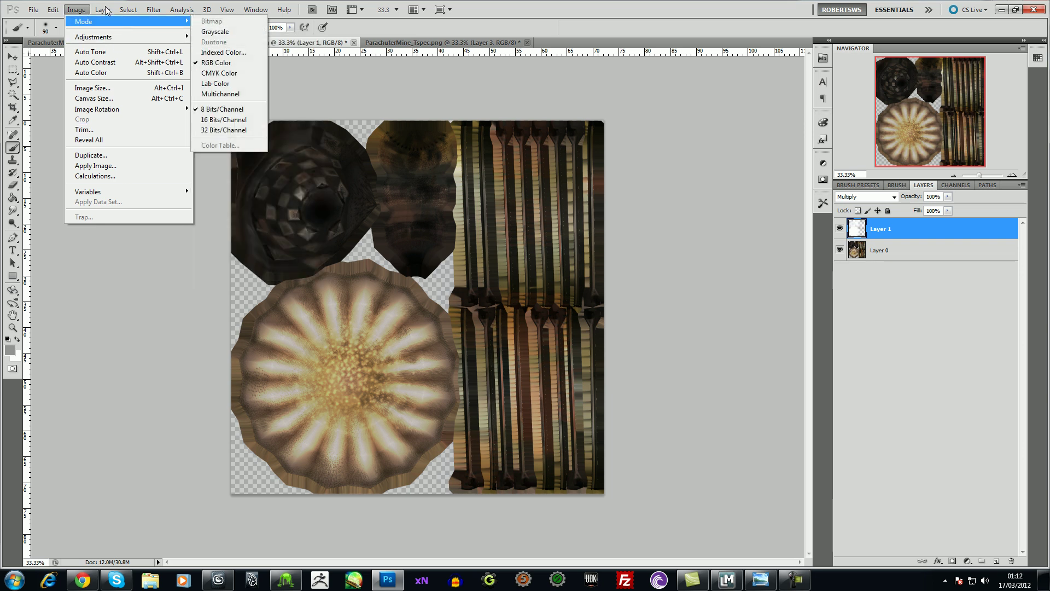
{"action": "mouse_move", "coordinate": [104, 10]}
{"action": "left_click", "coordinate": [138, 355]}
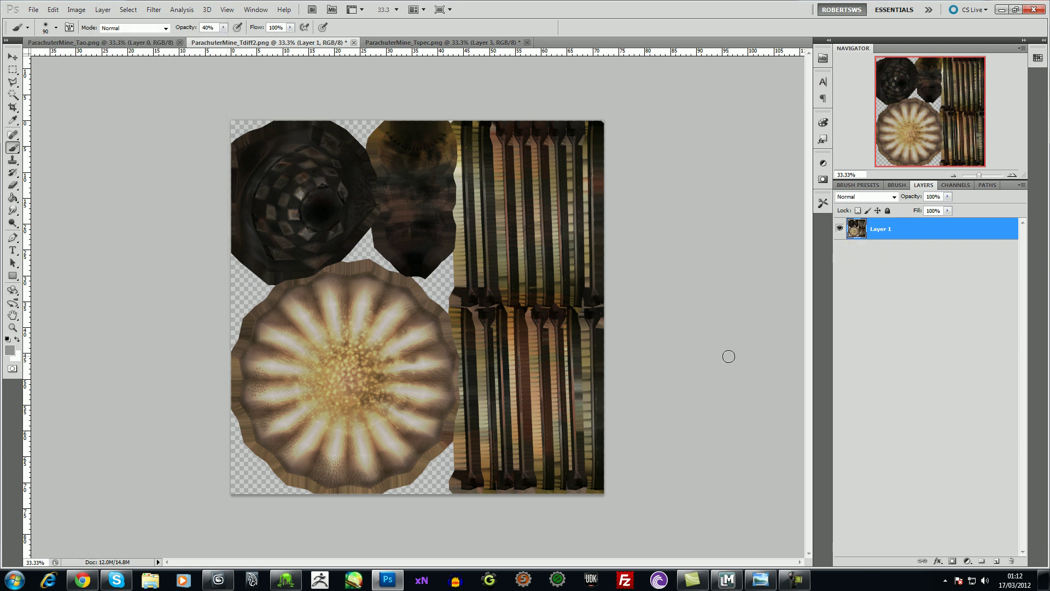
Add a new layer above the merged diffuse and enable Shape Dynamics, Scattering, Texture and Transfer for the brush
{"action": "left_click", "coordinate": [996, 561]}
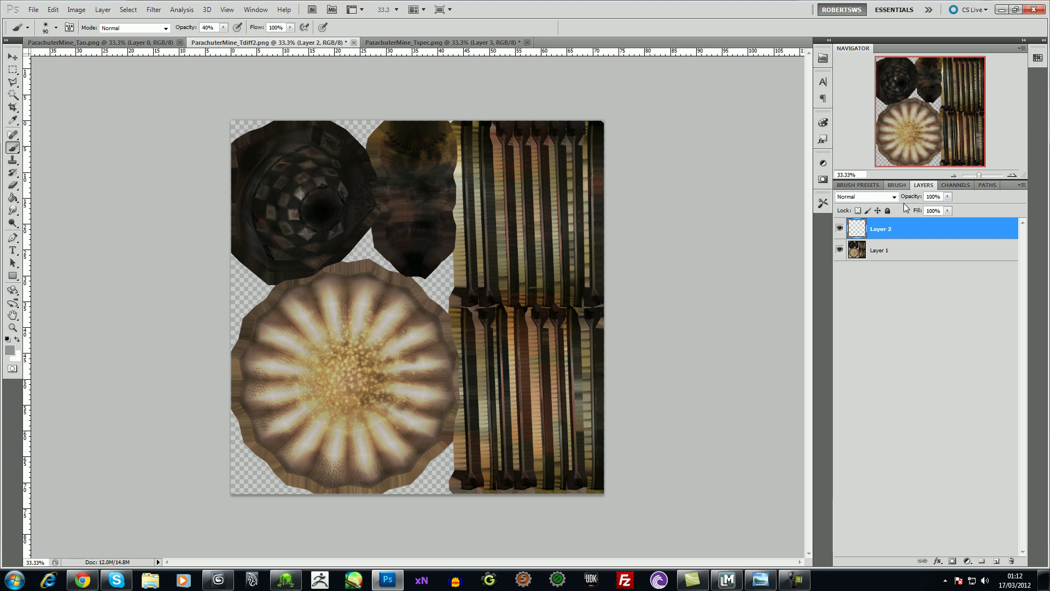
{"action": "left_click", "coordinate": [900, 185]}
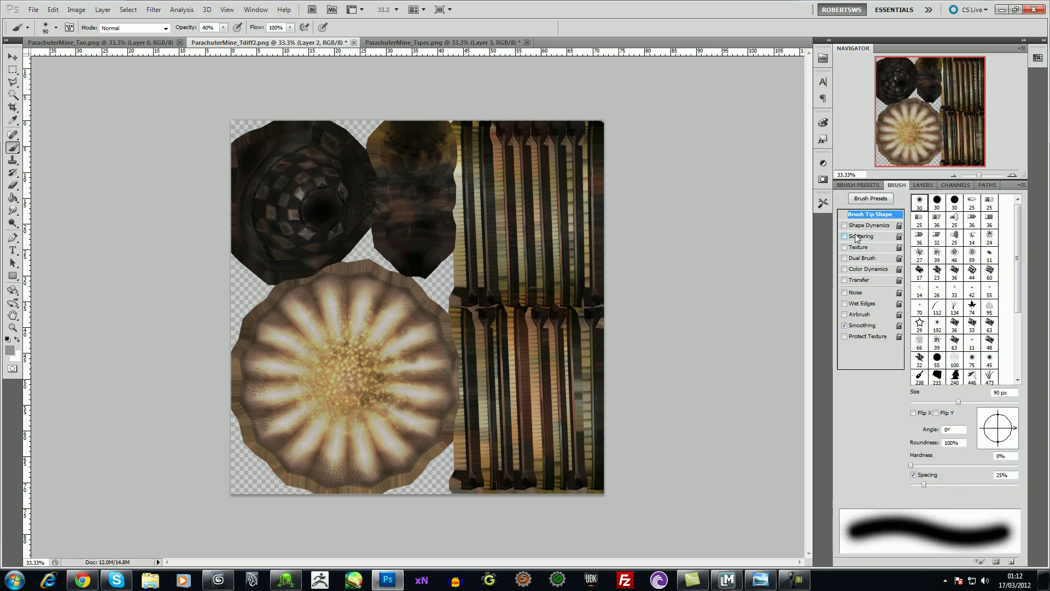
{"action": "left_click", "coordinate": [844, 235]}
{"action": "left_click", "coordinate": [844, 225]}
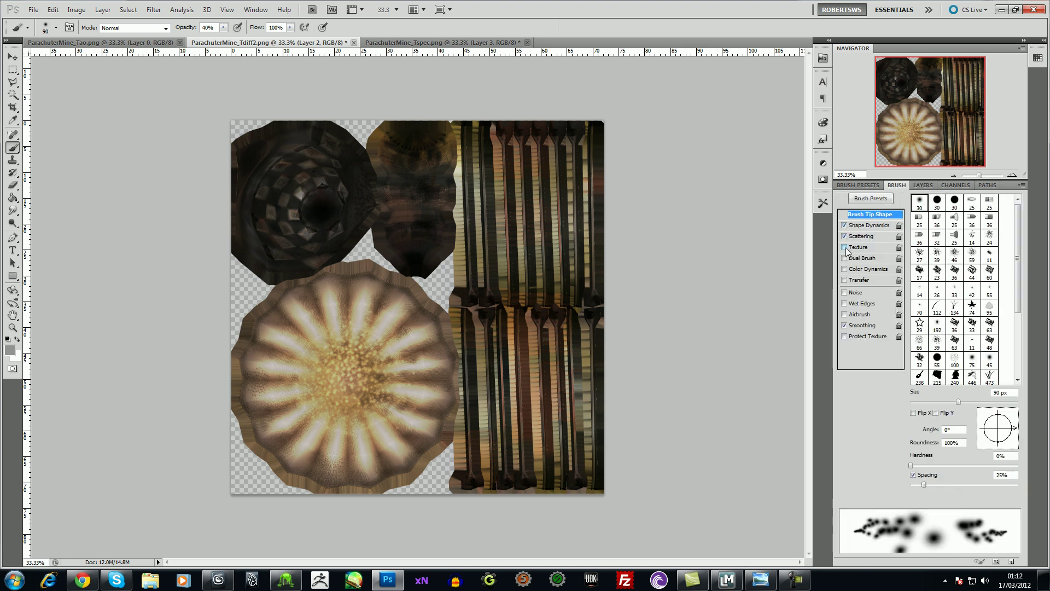
{"action": "left_click", "coordinate": [844, 248]}
{"action": "left_click", "coordinate": [845, 280]}
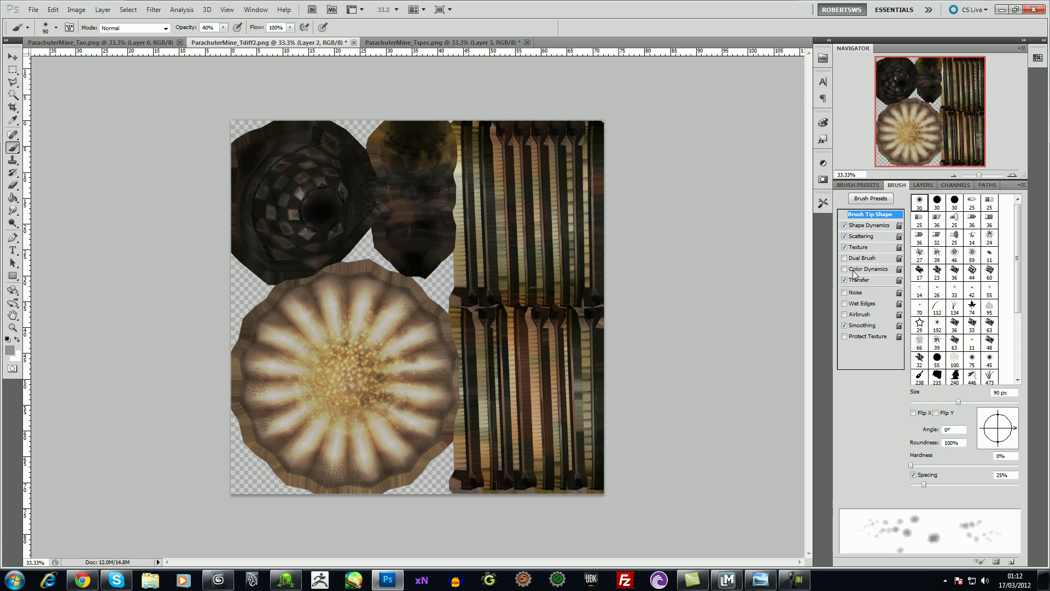
Set the brush's size jitter to about 12%, scatter to about 163% and scatter count to 9
{"action": "left_click", "coordinate": [866, 227]}
{"action": "left_click", "coordinate": [921, 208]}
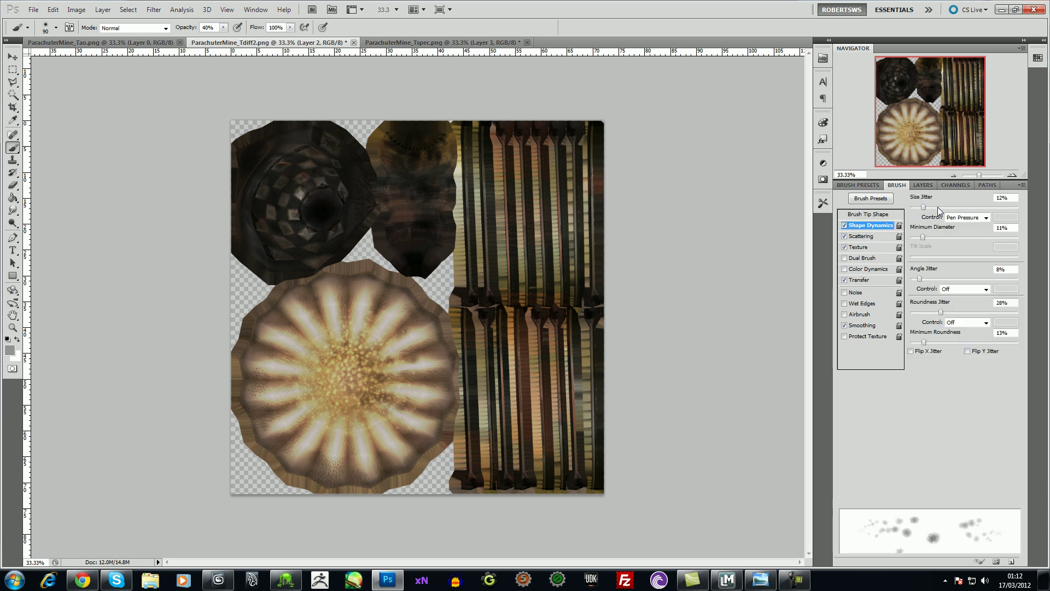
{"action": "left_click", "coordinate": [869, 236]}
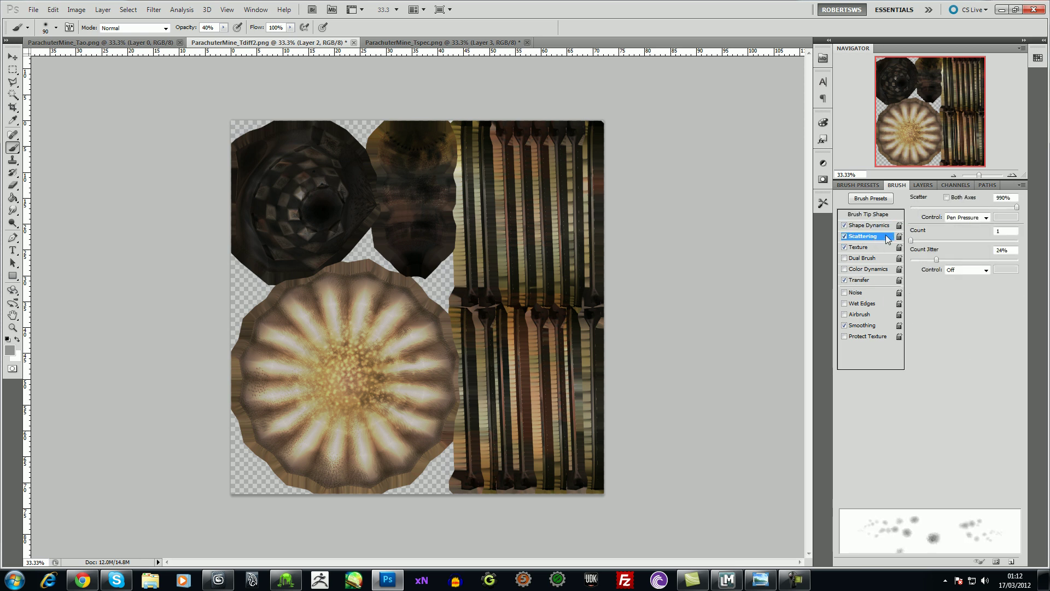
{"action": "left_click", "coordinate": [919, 242]}
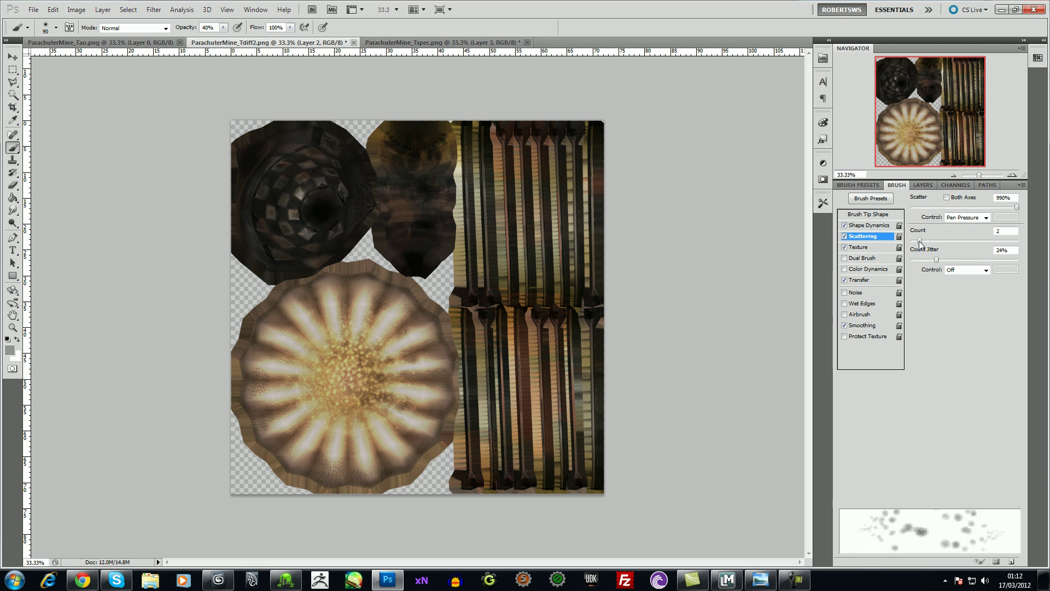
{"action": "left_click", "coordinate": [964, 207]}
{"action": "left_click_drag", "start_coordinate": [929, 241], "coordinate": [942, 241]}
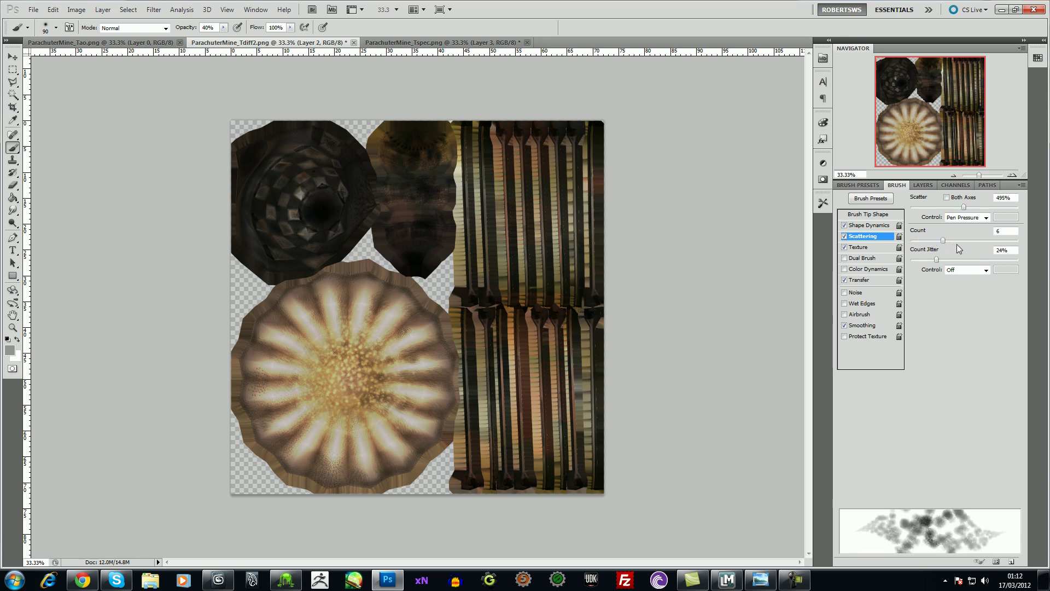
{"action": "left_click", "coordinate": [960, 241]}
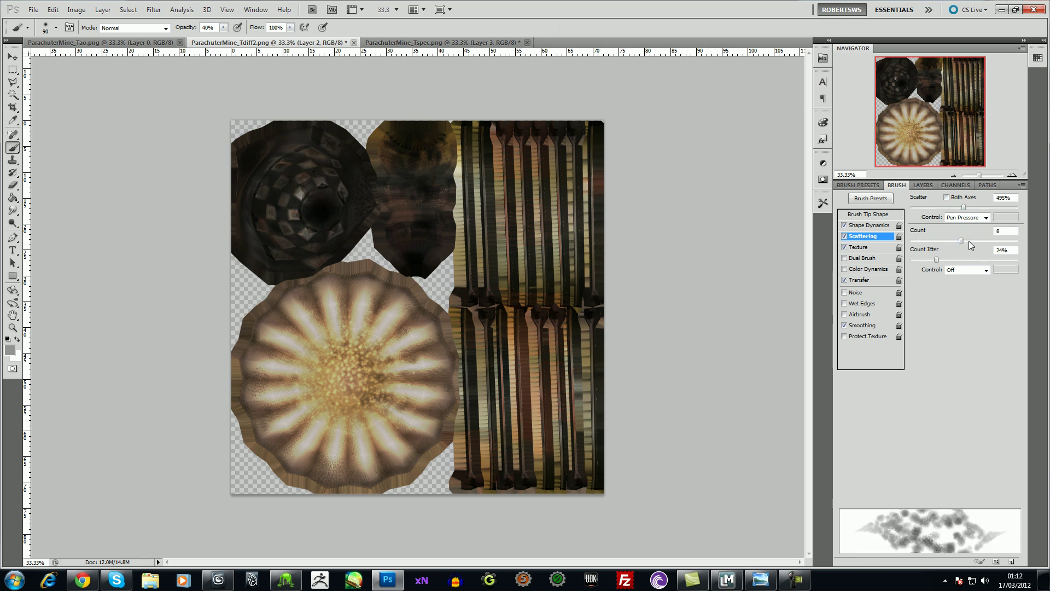
{"action": "left_click", "coordinate": [935, 209]}
{"action": "left_click", "coordinate": [923, 209]}
{"action": "left_click_drag", "start_coordinate": [920, 208], "coordinate": [928, 208]}
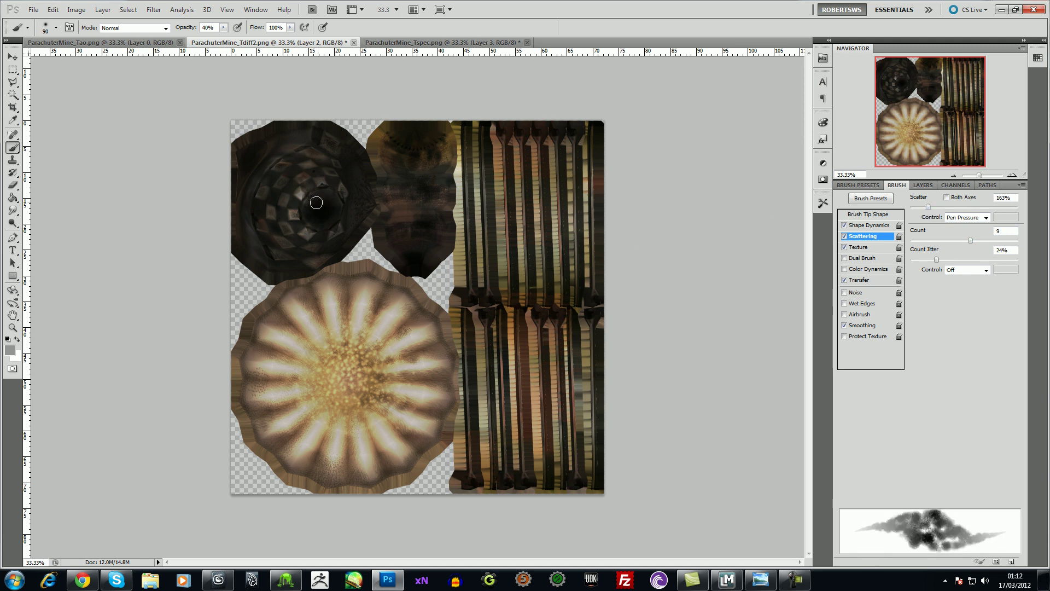
Reduce the brush size to 40 px and set the foreground colour to near-black 070707
{"action": "key", "text": "bracketleft"}
{"action": "key", "text": "bracketleft"}
{"action": "key", "text": "bracketleft"}
{"action": "key", "text": "bracketleft"}
{"action": "key", "text": "bracketleft"}
{"action": "left_click_drag", "start_coordinate": [978, 175], "coordinate": [988, 176]}
{"action": "left_click", "coordinate": [990, 174]}
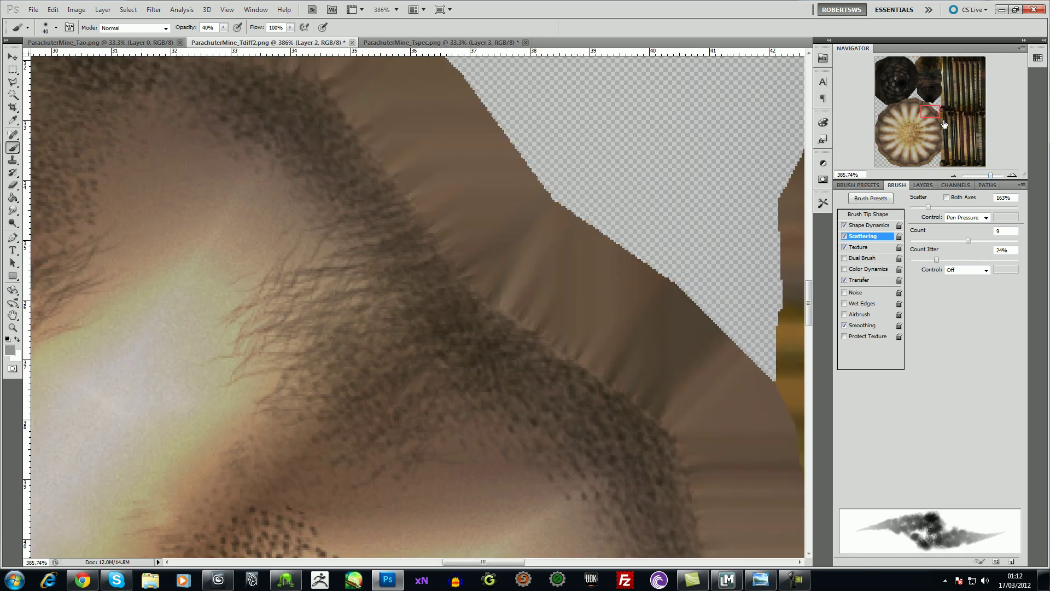
{"action": "left_click", "coordinate": [897, 86]}
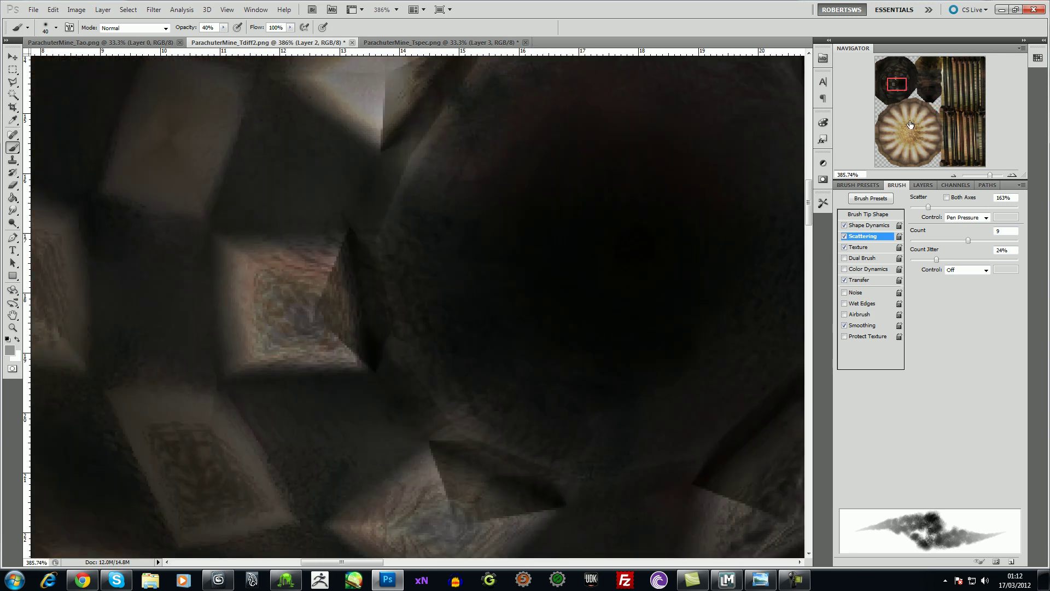
{"action": "left_click_drag", "start_coordinate": [983, 176], "coordinate": [980, 176]}
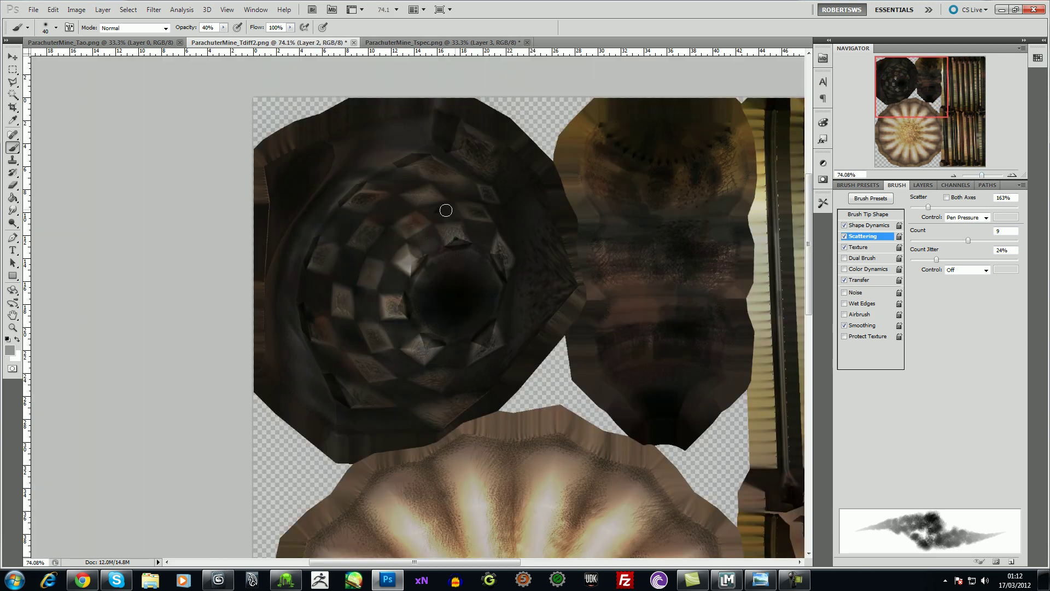
{"action": "left_click", "coordinate": [351, 220]}
{"action": "left_click", "coordinate": [9, 350]}
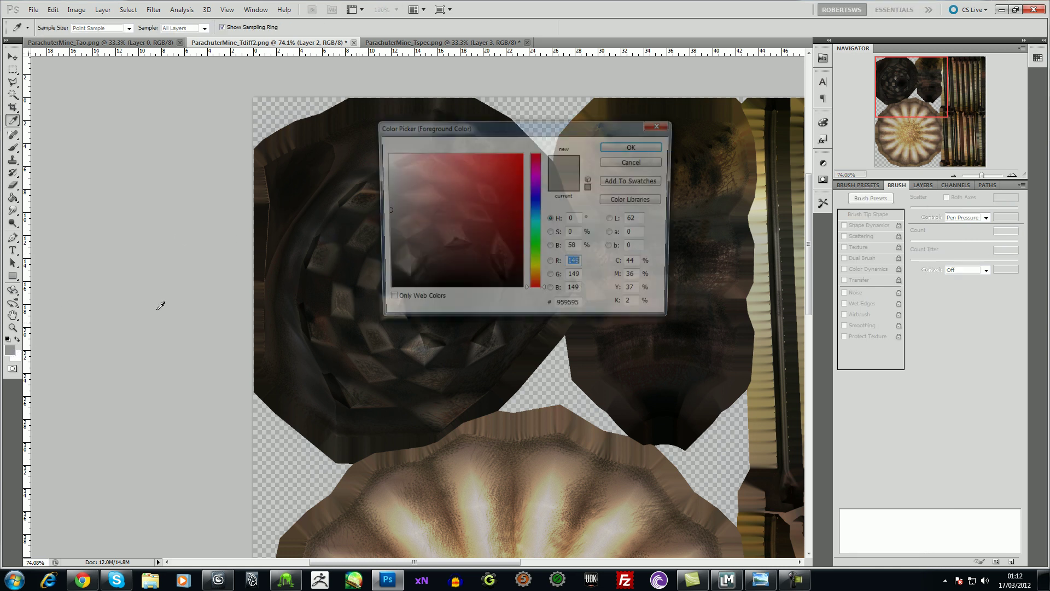
{"action": "left_click_drag", "start_coordinate": [435, 278], "coordinate": [390, 288]}
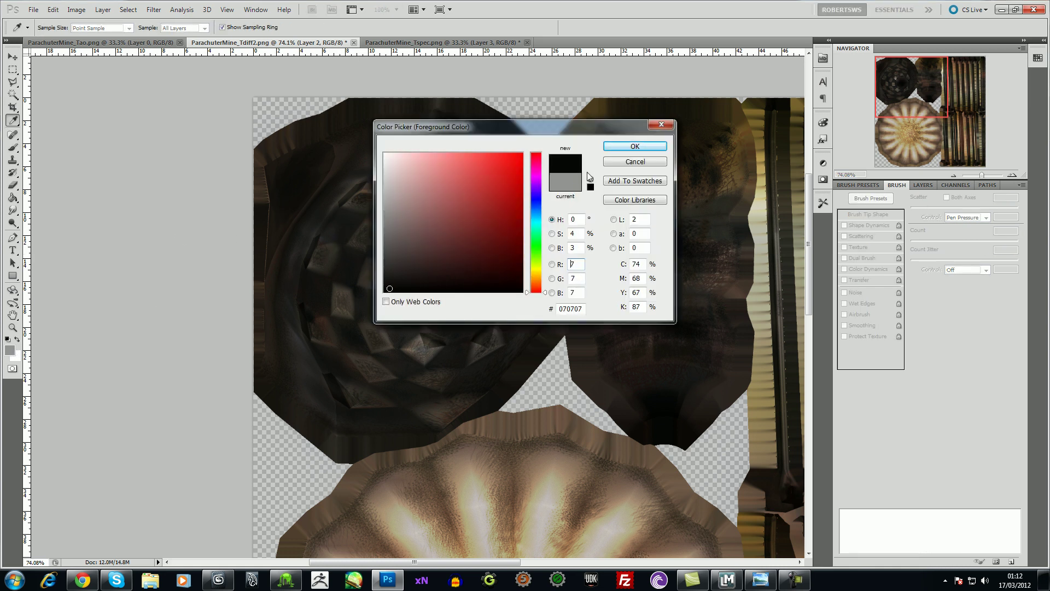
{"action": "left_click", "coordinate": [615, 146]}
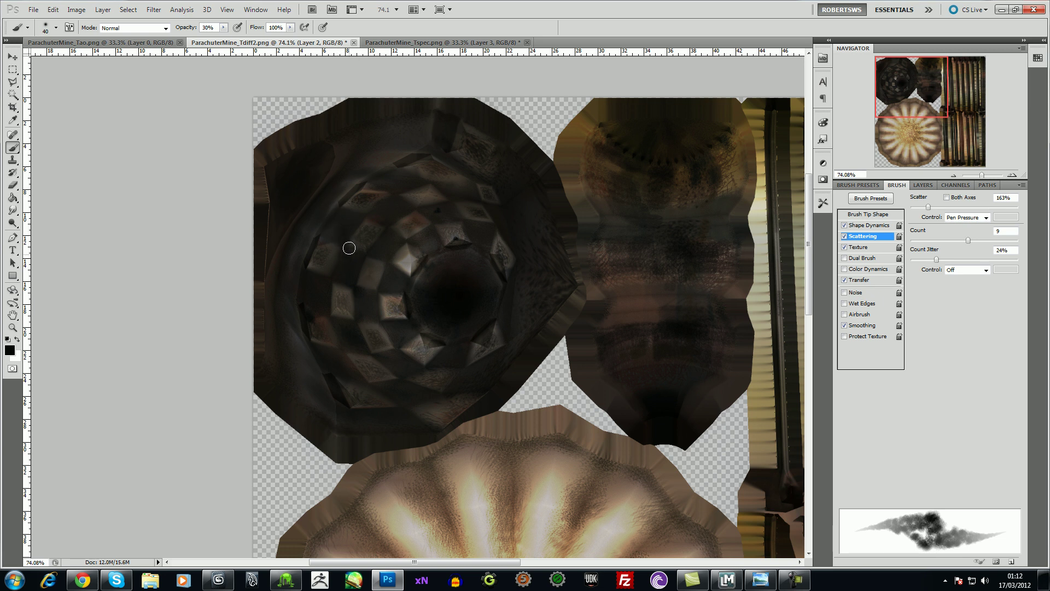
Paint small dark spots between the raised tiles of the dark round shell on Layer 2 at 90% brush opacity
{"action": "left_click", "coordinate": [923, 185]}
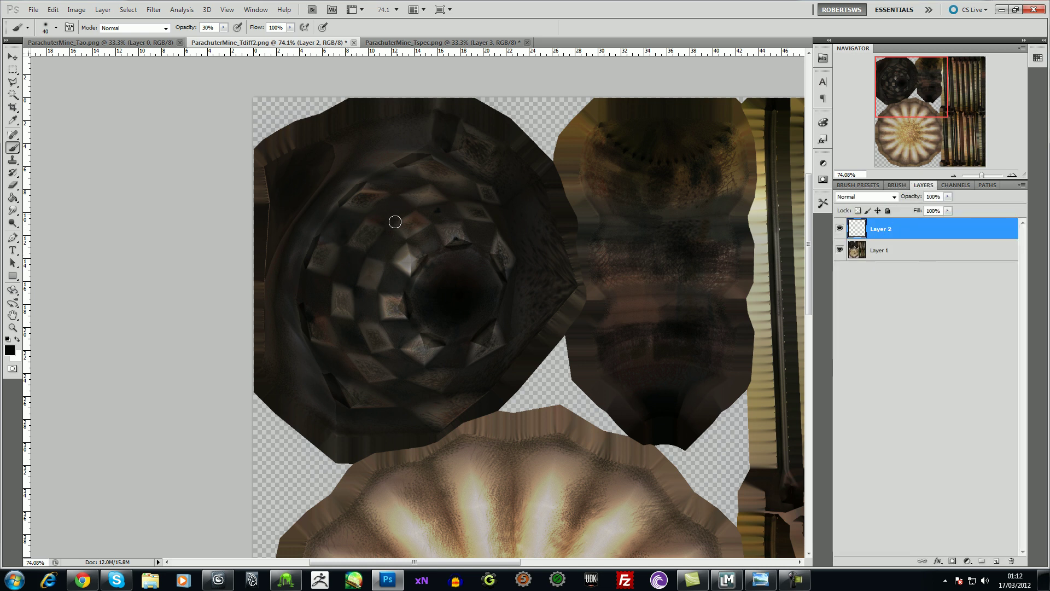
{"action": "key", "text": "7"}
{"action": "left_click", "coordinate": [394, 214]}
{"action": "mouse_move", "coordinate": [406, 241]}
{"action": "left_mouse_down"}
{"action": "mouse_move", "coordinate": [392, 275]}
{"action": "mouse_move", "coordinate": [387, 266]}
{"action": "left_mouse_up"}
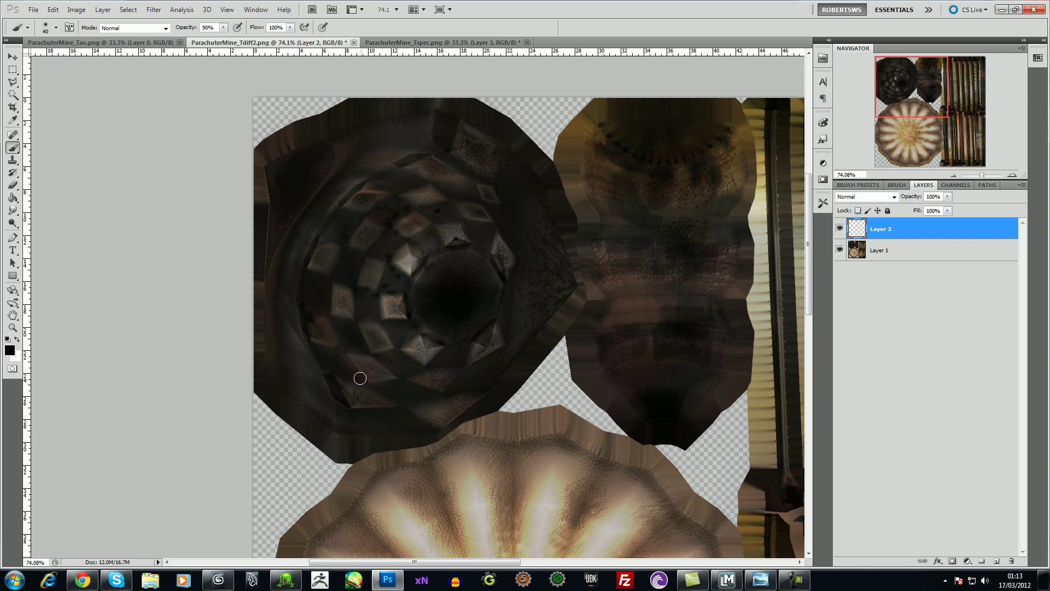
{"action": "left_click_drag", "start_coordinate": [389, 367], "coordinate": [404, 367]}
Enlarge the brush to 200 px and paint soft dark shading over the dark round shell and the neighbouring oval piece
{"action": "key", "text": "bracketright"}
{"action": "key", "text": "bracketright"}
{"action": "key", "text": "bracketright"}
{"action": "key", "text": "bracketright"}
{"action": "key", "text": "bracketright"}
{"action": "key", "text": "bracketright"}
{"action": "key", "text": "bracketright"}
{"action": "key", "text": "bracketright"}
{"action": "key", "text": "bracketright"}
{"action": "key", "text": "bracketright"}
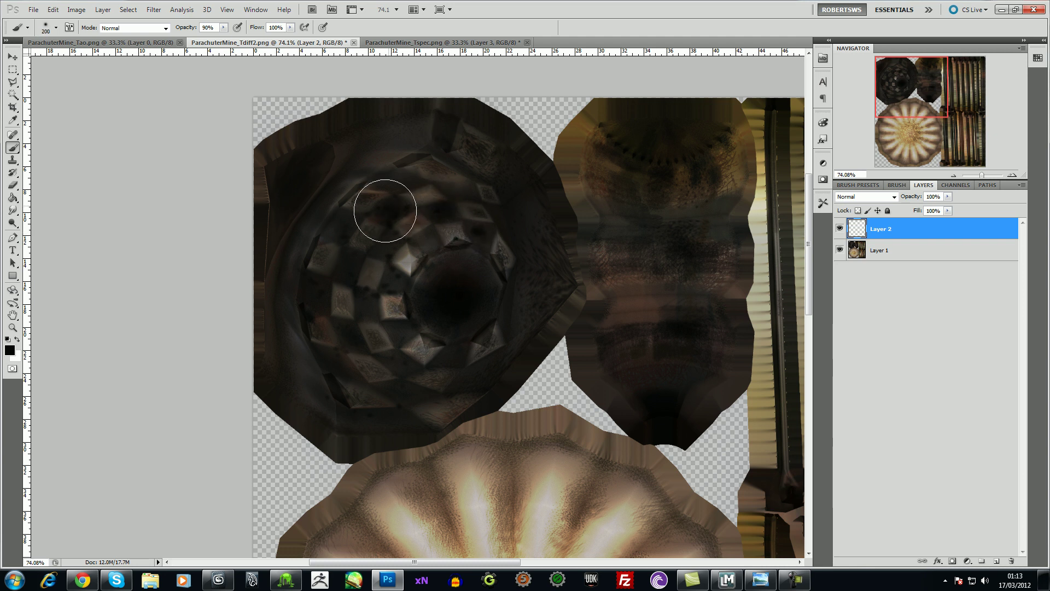
{"action": "mouse_move", "coordinate": [428, 234]}
{"action": "left_mouse_down"}
{"action": "mouse_move", "coordinate": [336, 222]}
{"action": "mouse_move", "coordinate": [346, 229]}
{"action": "left_mouse_up"}
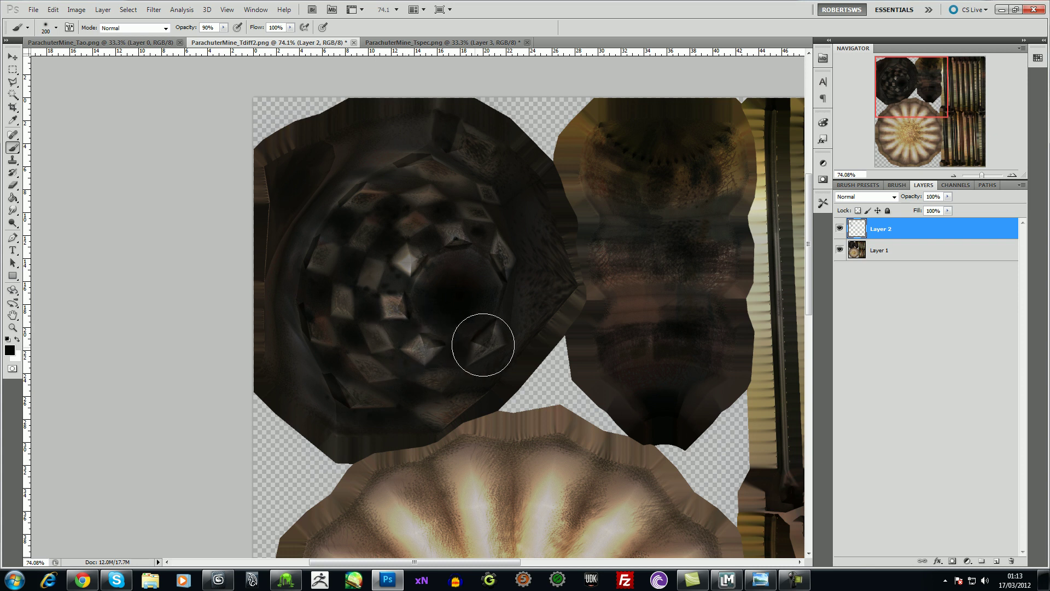
{"action": "mouse_move", "coordinate": [484, 367]}
{"action": "left_mouse_down"}
{"action": "mouse_move", "coordinate": [518, 289]}
{"action": "mouse_move", "coordinate": [503, 211]}
{"action": "mouse_move", "coordinate": [458, 180]}
{"action": "mouse_move", "coordinate": [448, 152]}
{"action": "mouse_move", "coordinate": [391, 173]}
{"action": "mouse_move", "coordinate": [399, 129]}
{"action": "mouse_move", "coordinate": [344, 143]}
{"action": "mouse_move", "coordinate": [304, 191]}
{"action": "left_mouse_up"}
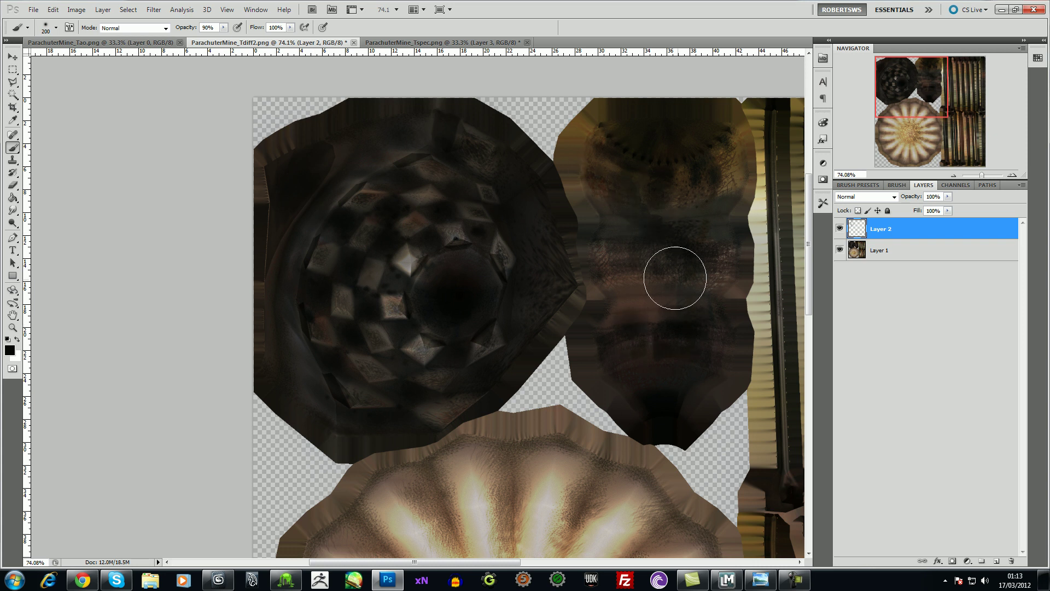
{"action": "left_click_drag", "start_coordinate": [683, 169], "coordinate": [694, 178]}
{"action": "mouse_move", "coordinate": [679, 345]}
{"action": "left_mouse_down"}
{"action": "mouse_move", "coordinate": [684, 368]}
{"action": "mouse_move", "coordinate": [722, 356]}
{"action": "mouse_move", "coordinate": [708, 322]}
{"action": "left_mouse_up"}
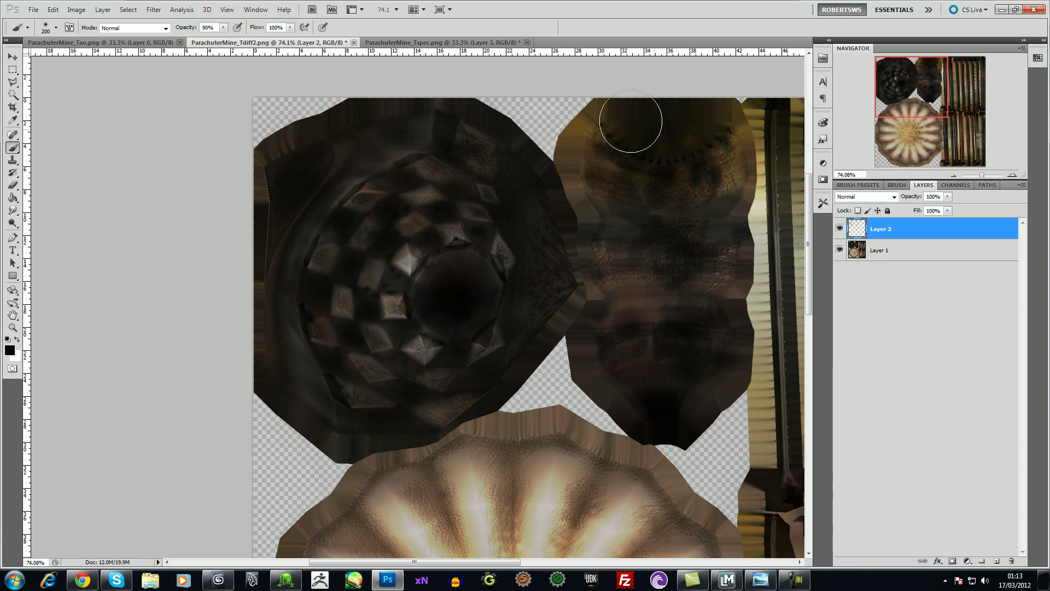
Soften the painted shading on Layer 2 with a Gaussian Blur of reduced radius
{"action": "left_click", "coordinate": [154, 10]}
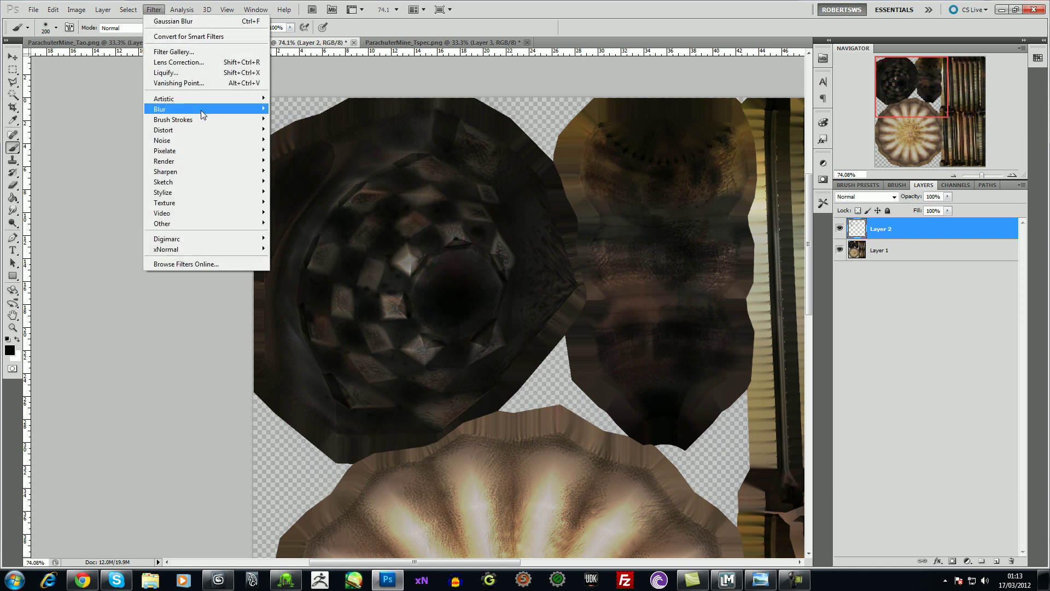
{"action": "mouse_move", "coordinate": [202, 110]}
{"action": "left_click", "coordinate": [295, 150]}
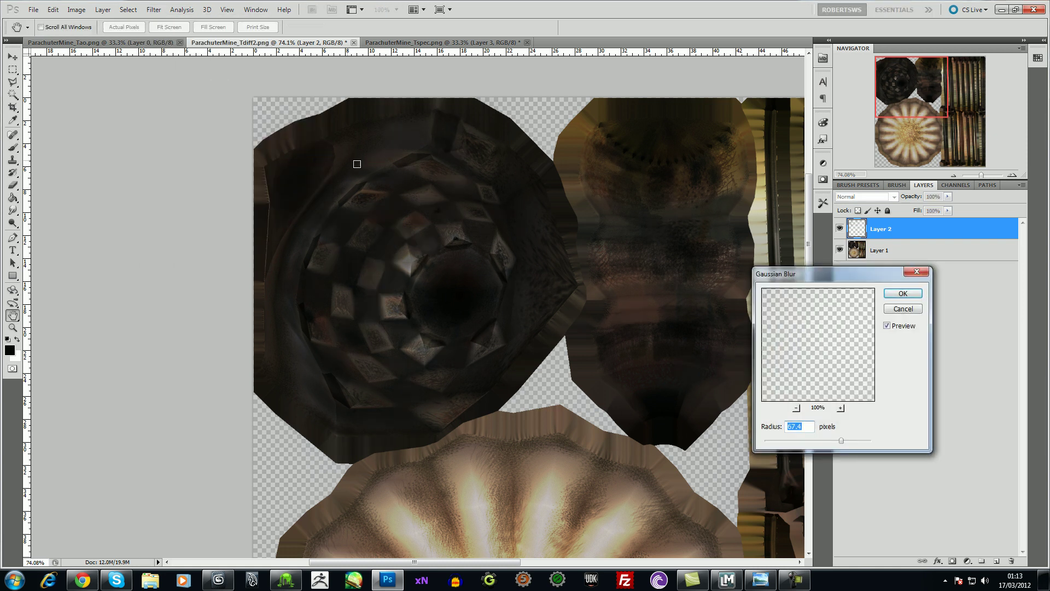
{"action": "left_click_drag", "start_coordinate": [822, 442], "coordinate": [815, 446]}
{"action": "left_click", "coordinate": [903, 293]}
{"action": "key", "text": "b"}
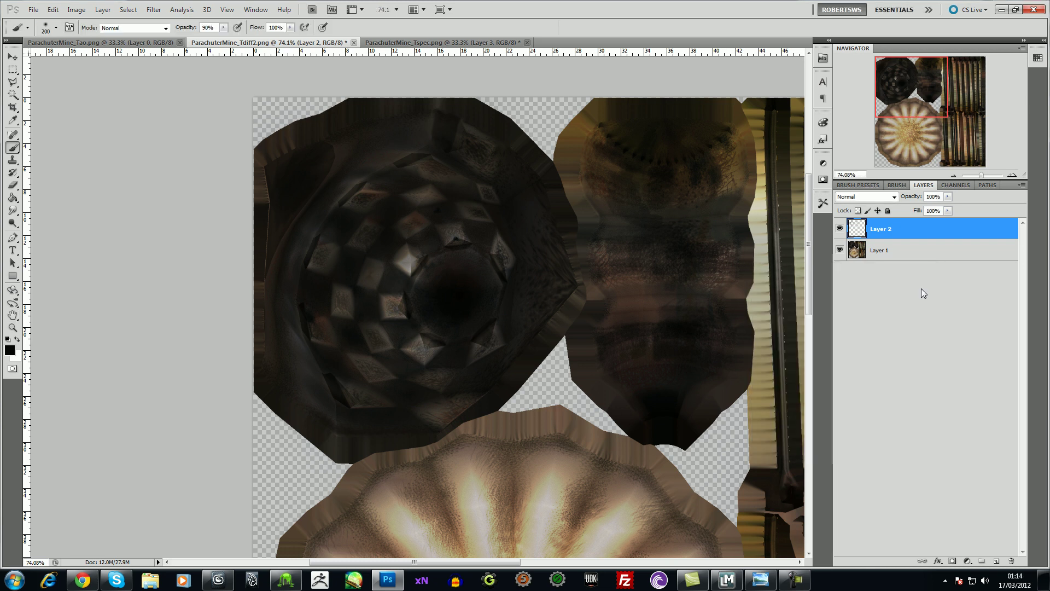
Merge the blurred shading layer with the diffuse layer beneath it
{"action": "left_click", "coordinate": [76, 9]}
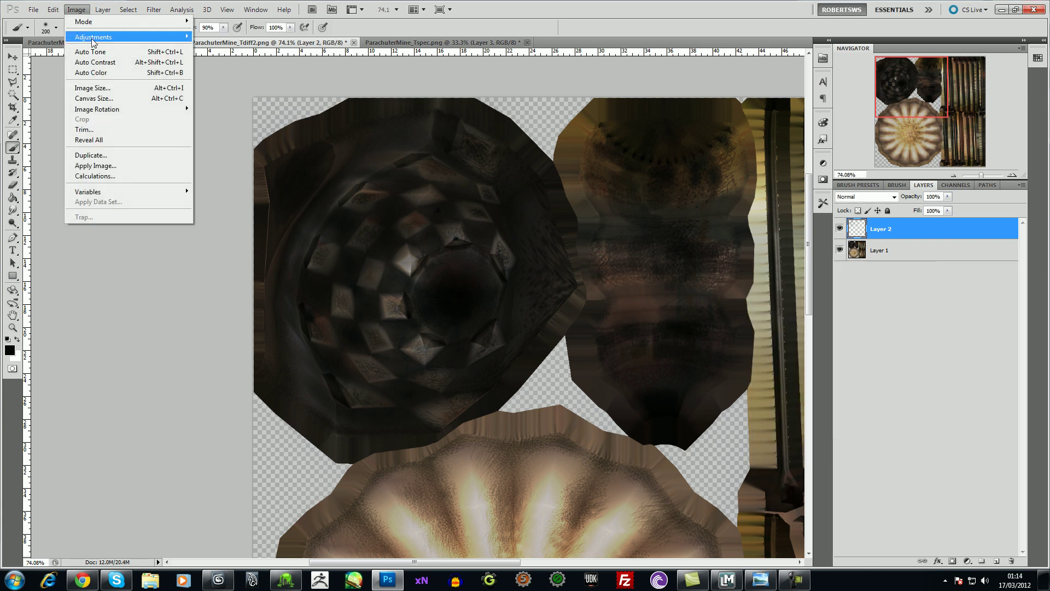
{"action": "mouse_move", "coordinate": [110, 37]}
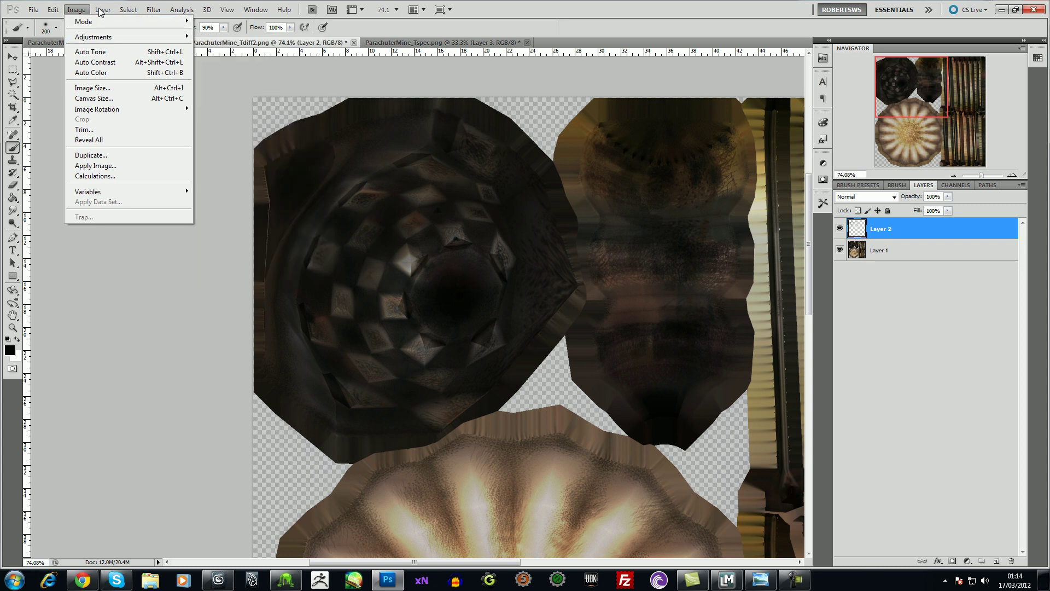
{"action": "mouse_move", "coordinate": [103, 10]}
{"action": "left_click", "coordinate": [172, 356]}
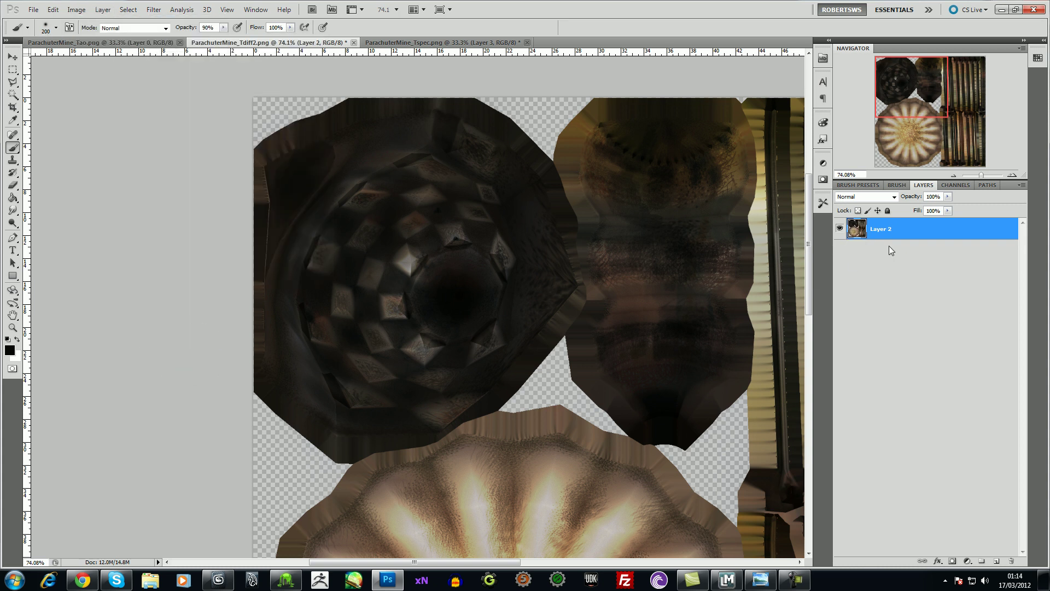
Save the diffuse texture as a non-interlaced PNG copy, overwriting ParachuterMine_diff in the Textures folder
{"action": "left_click", "coordinate": [33, 10]}
{"action": "left_click", "coordinate": [60, 178]}
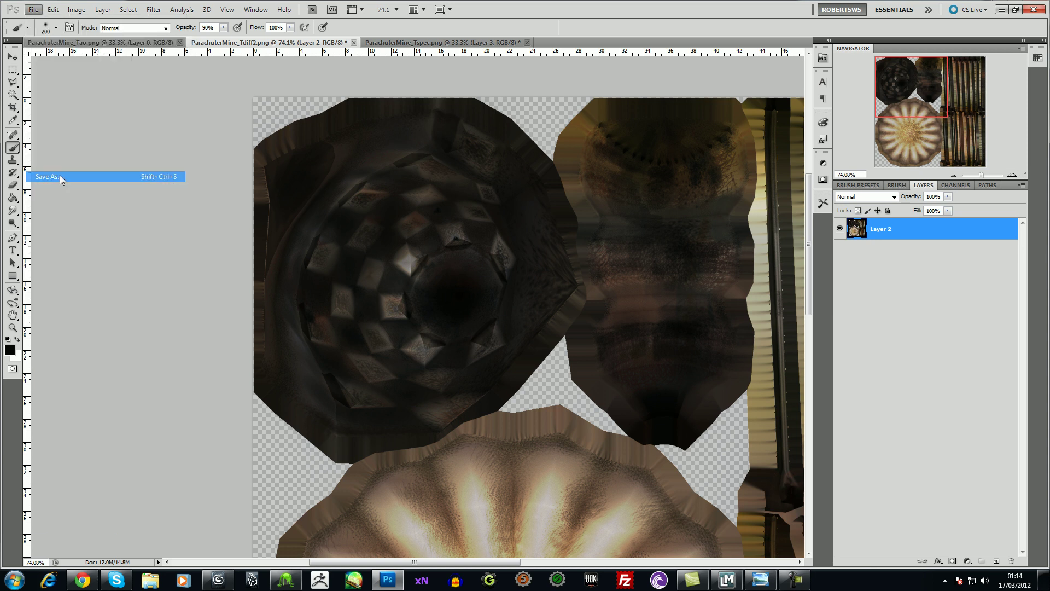
{"action": "left_click", "coordinate": [457, 154]}
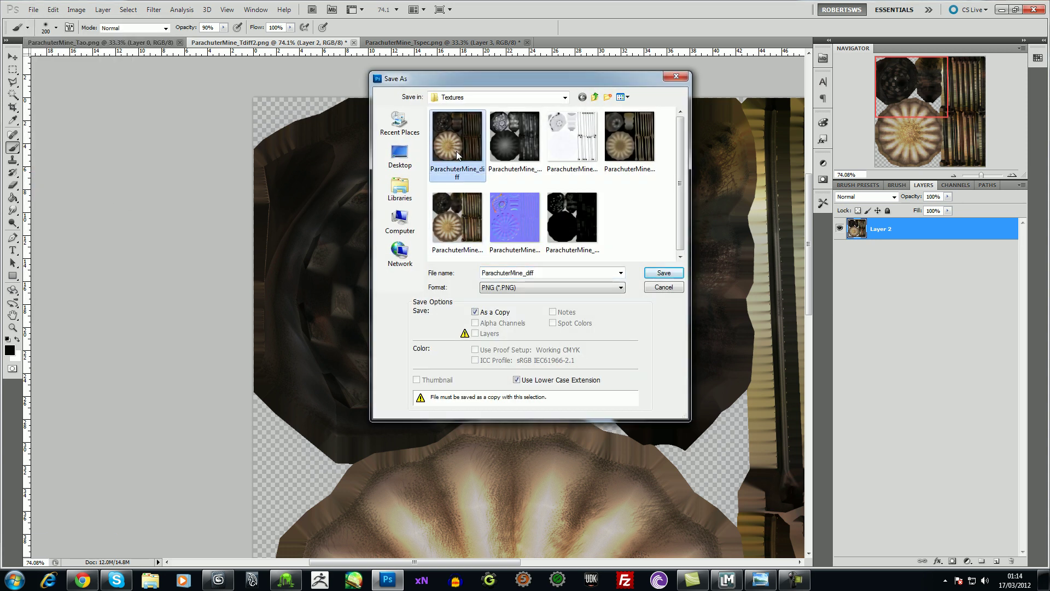
{"action": "double_click", "coordinate": [467, 152]}
{"action": "left_click", "coordinate": [516, 219]}
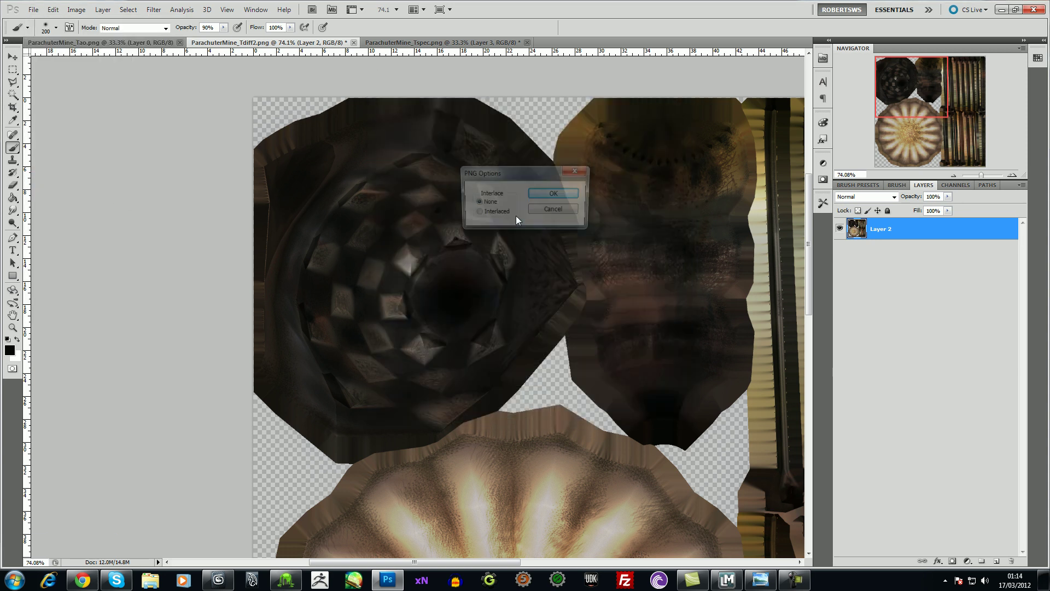
{"action": "left_click", "coordinate": [548, 195]}
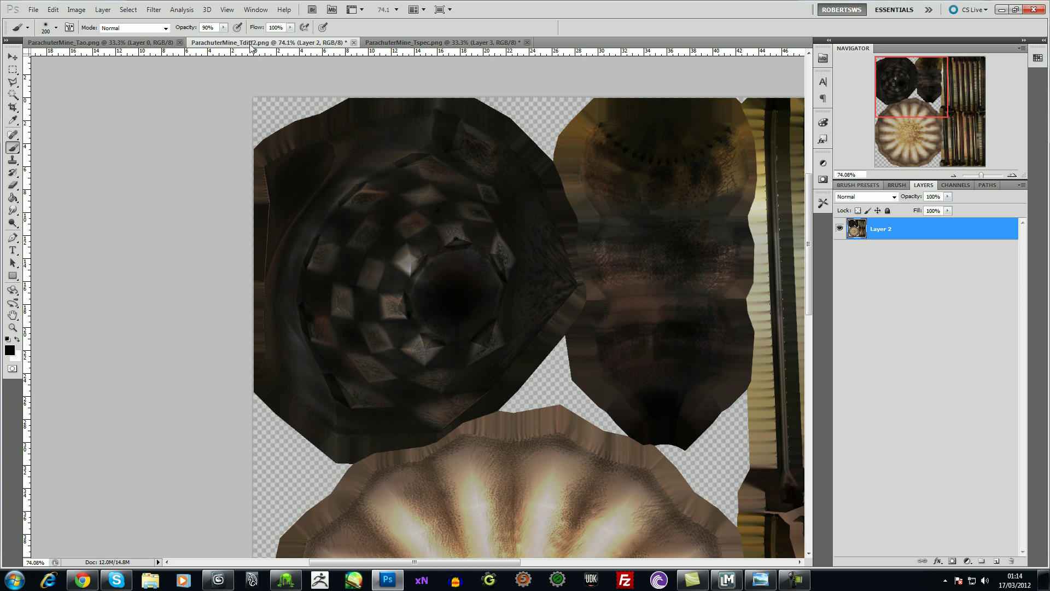
Open the ParachuterMine_Tnorm.png normal map and bring the ParachuterMine_Tspec document to the front
{"action": "left_click", "coordinate": [33, 9]}
{"action": "left_click", "coordinate": [49, 35]}
{"action": "double_click", "coordinate": [637, 231]}
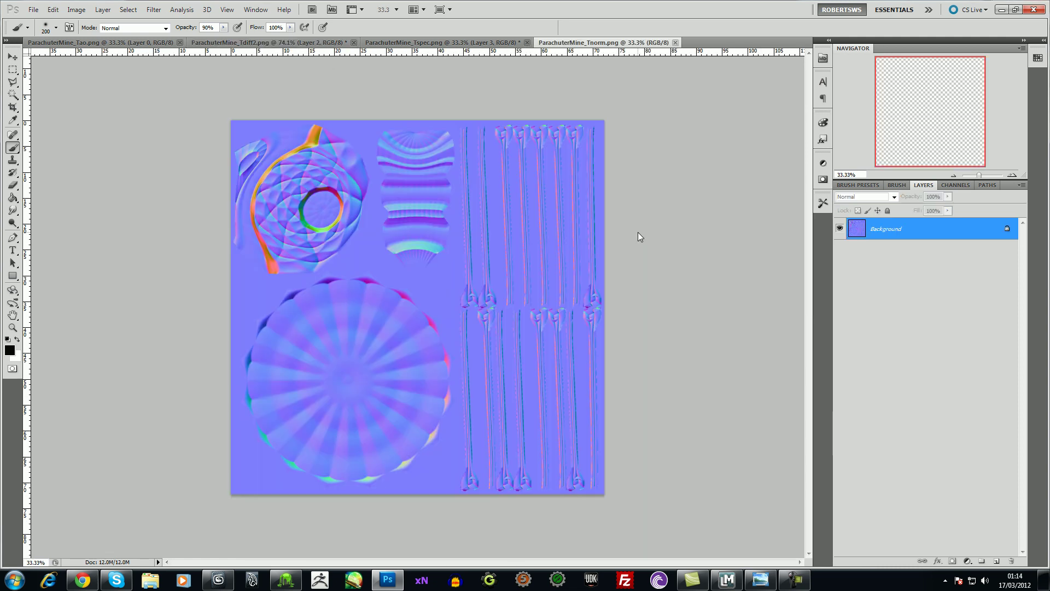
{"action": "left_click", "coordinate": [432, 43]}
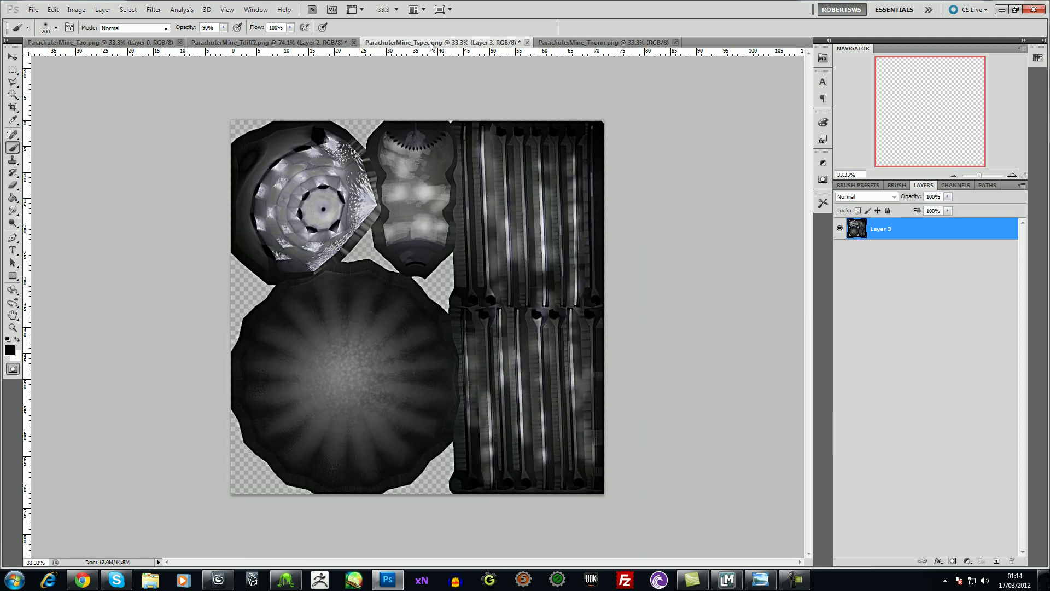
Copy the entire specular map and paste it as a new layer above the diffuse in ParachuterMine_Tdiff2.png
{"action": "key", "text": "ctrl+a"}
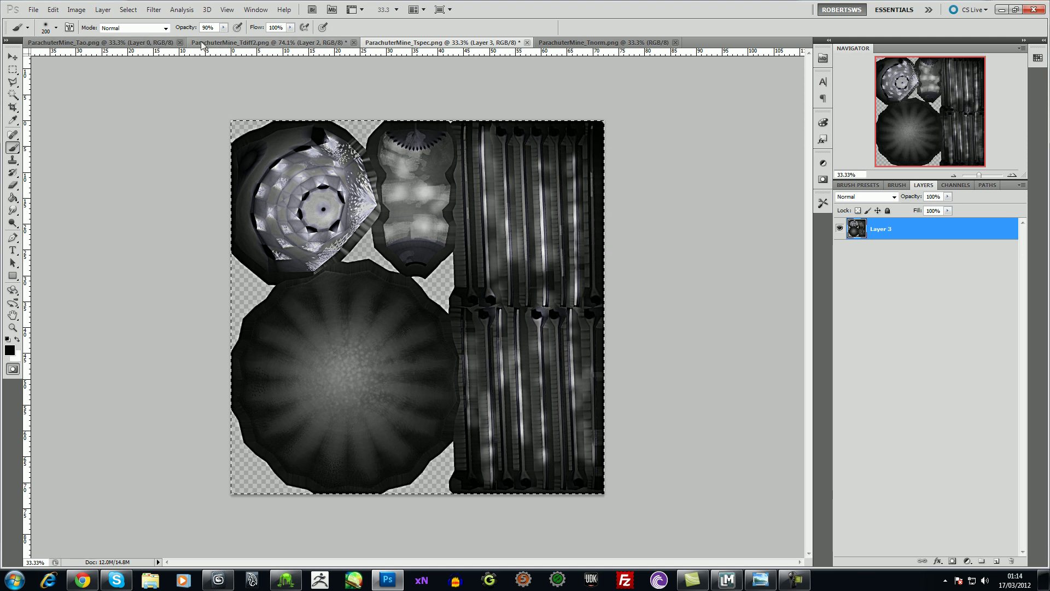
{"action": "left_click", "coordinate": [229, 44]}
{"action": "key", "text": "ctrl+v"}
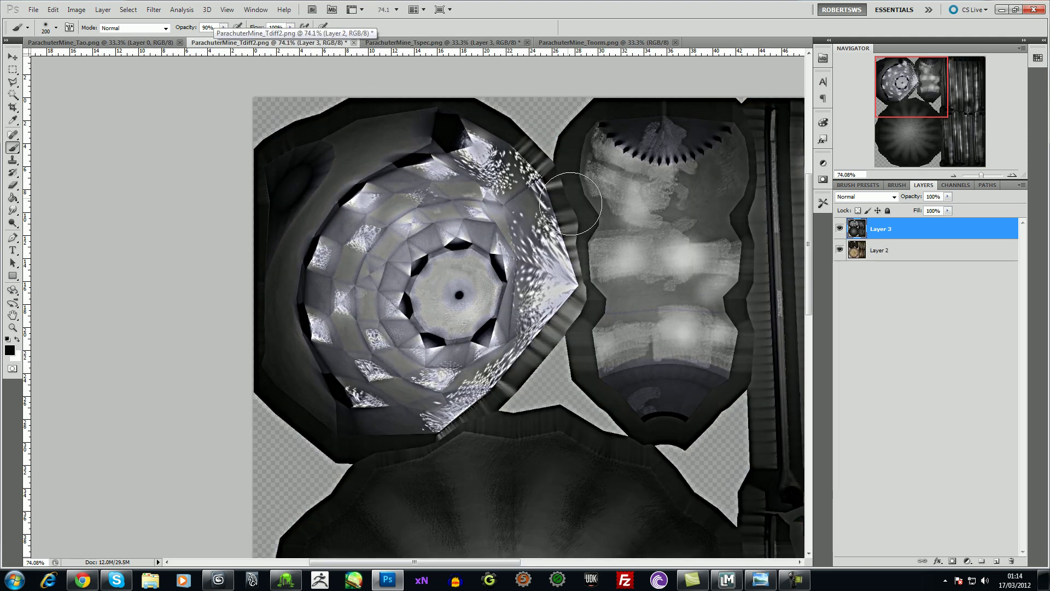
{"action": "key", "text": "ctrl+0"}
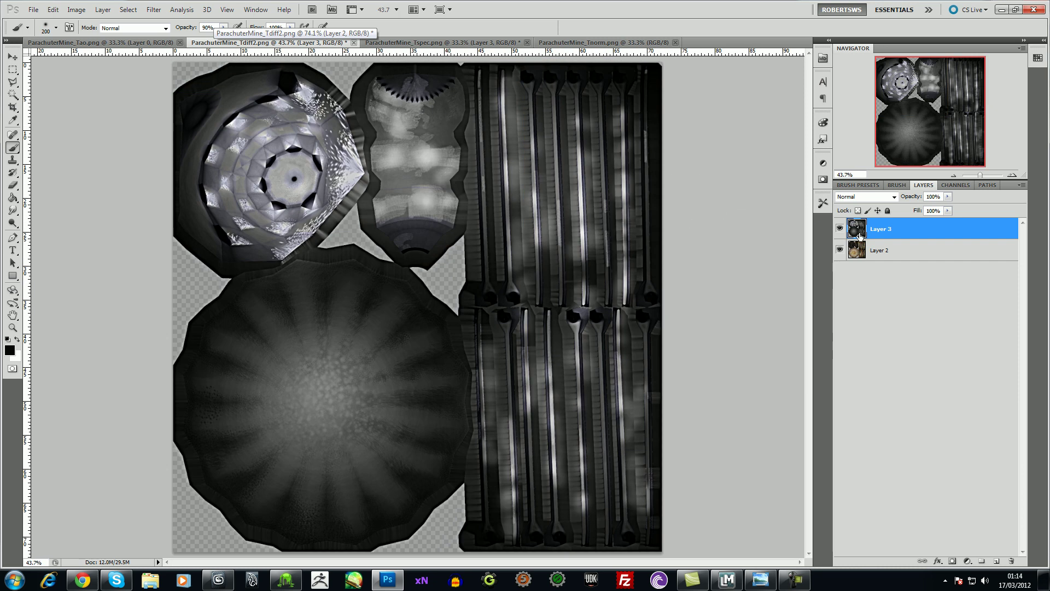
Add an empty layer above the pasted specular layer
{"action": "left_click", "coordinate": [996, 562]}
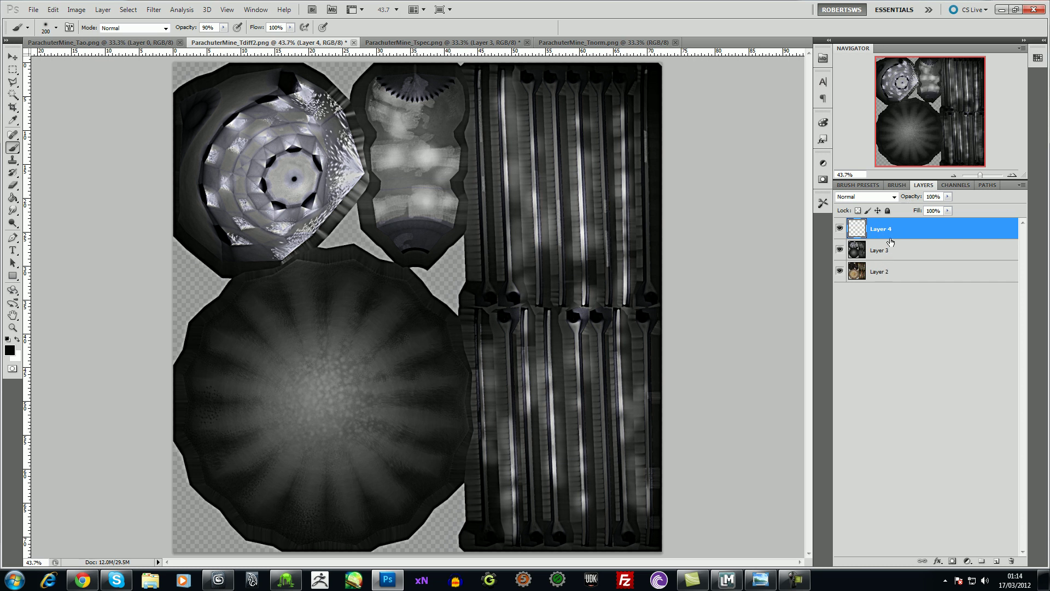
{"action": "left_click", "coordinate": [886, 256]}
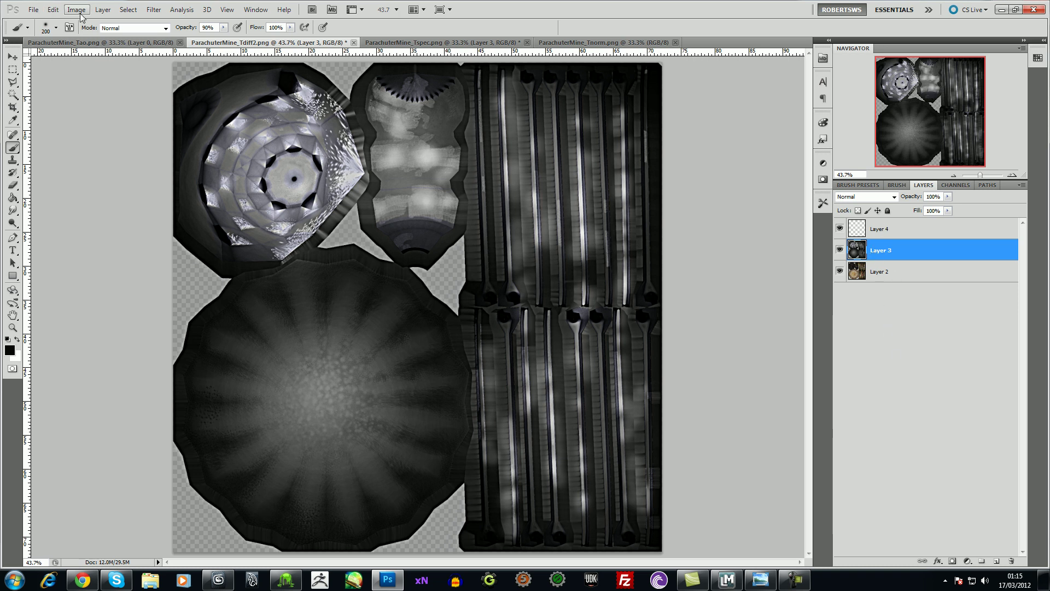
{"action": "left_click", "coordinate": [102, 11]}
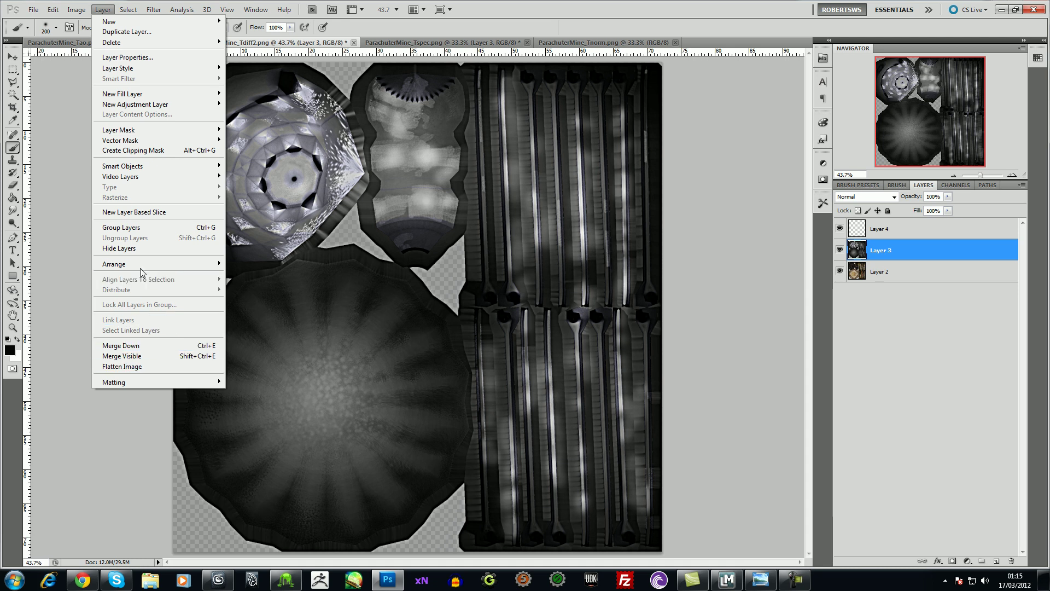
{"action": "mouse_move", "coordinate": [143, 266]}
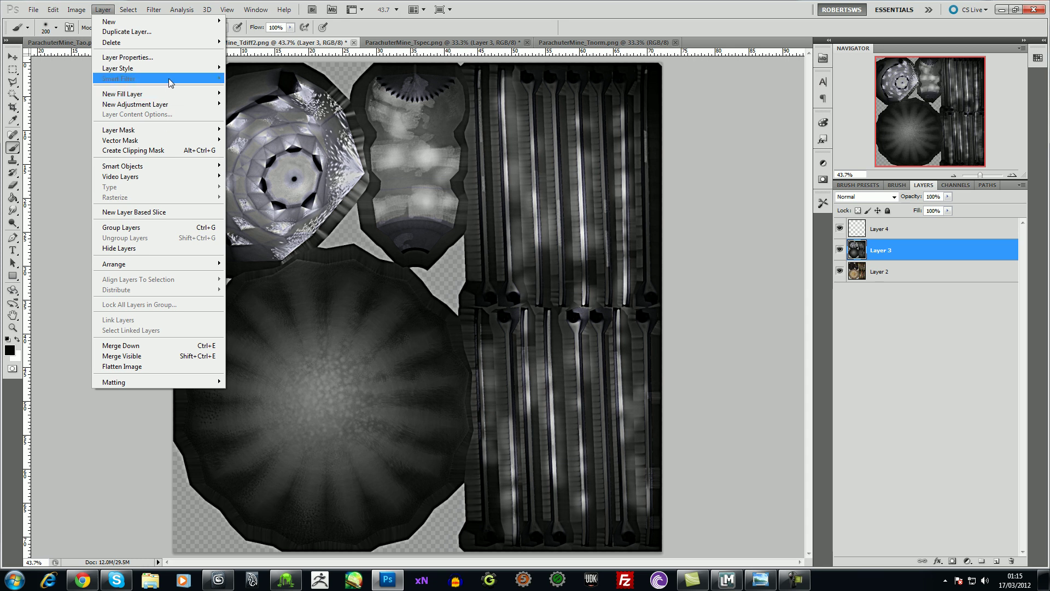
{"action": "left_click", "coordinate": [39, 109]}
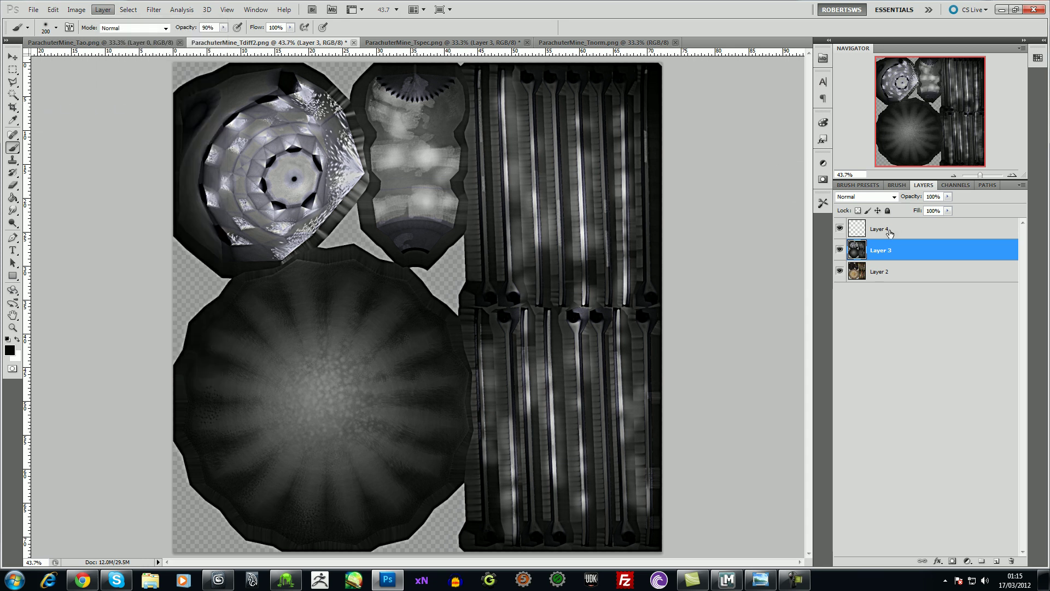
Add another empty layer and move it beneath the diffuse layer, to the very bottom of the stack
{"action": "left_click", "coordinate": [885, 234]}
{"action": "left_click", "coordinate": [886, 273]}
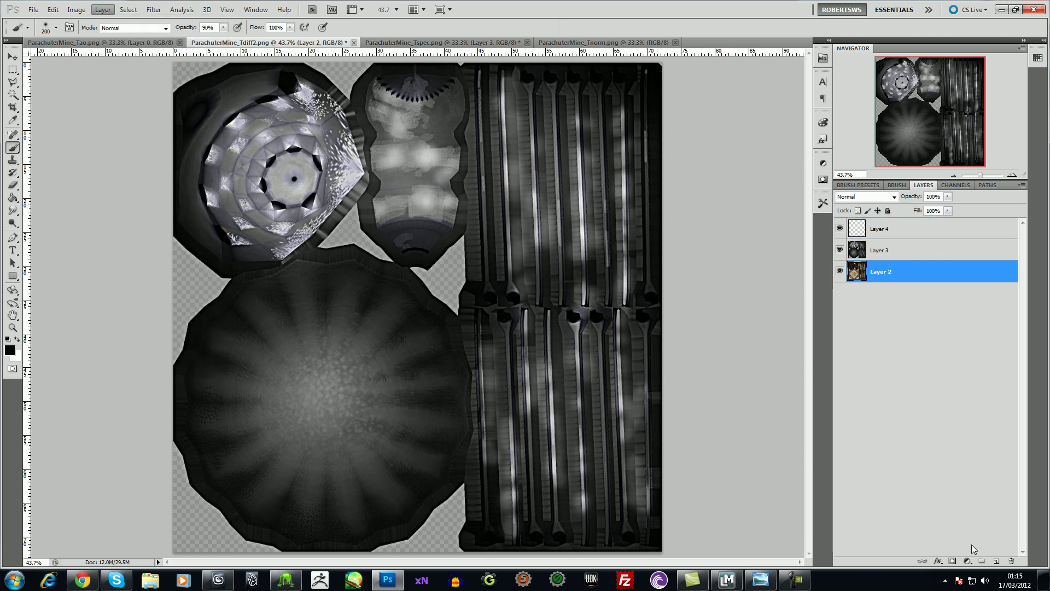
{"action": "left_click", "coordinate": [995, 562]}
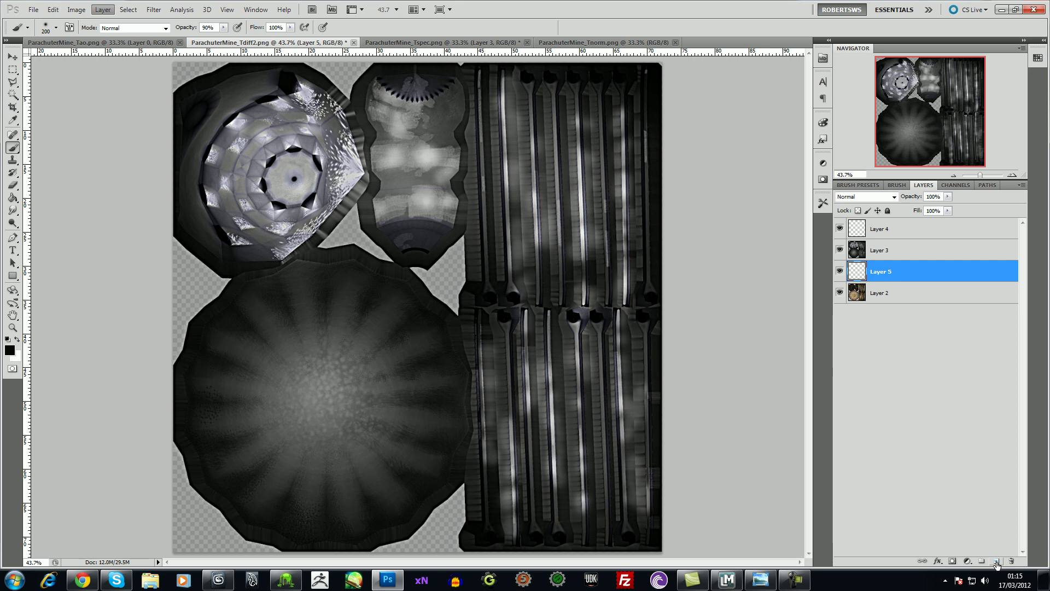
{"action": "left_click", "coordinate": [884, 298]}
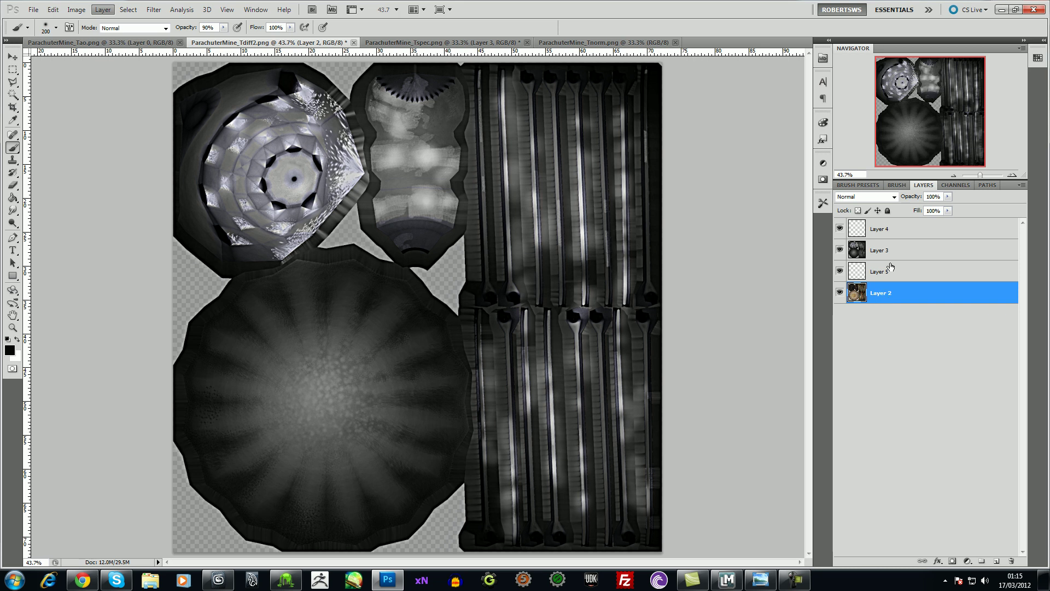
{"action": "left_click", "coordinate": [886, 274]}
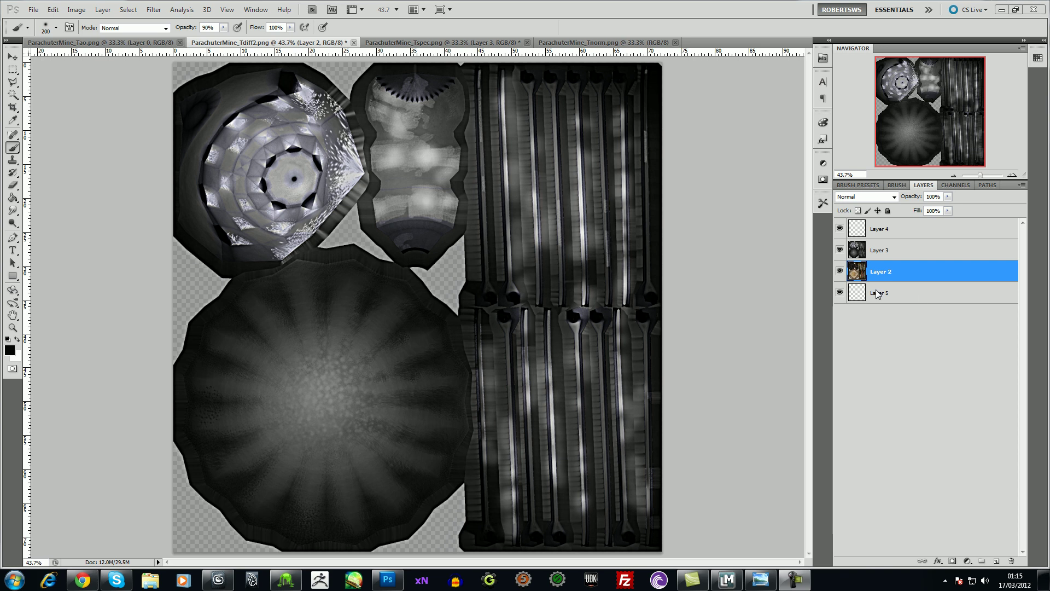
Set the foreground color to a neutral mid gray for the empty bottom layer
{"action": "left_click", "coordinate": [877, 294]}
{"action": "key", "text": "i"}
{"action": "left_click", "coordinate": [9, 350]}
{"action": "left_click", "coordinate": [393, 232]}
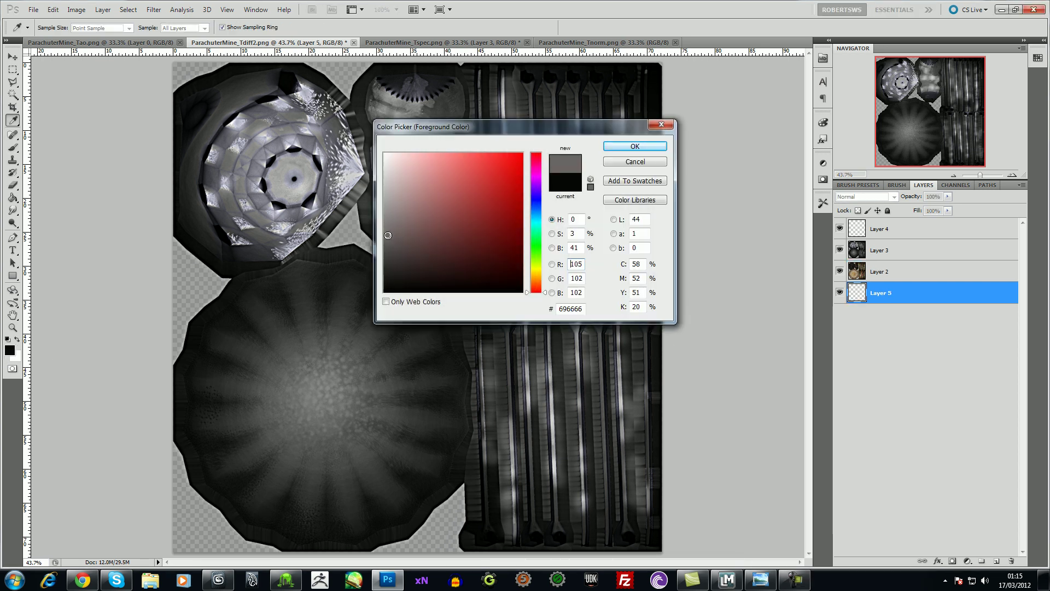
{"action": "left_click_drag", "start_coordinate": [387, 233], "coordinate": [384, 224]}
{"action": "left_click", "coordinate": [615, 157]}
{"action": "key", "text": "b"}
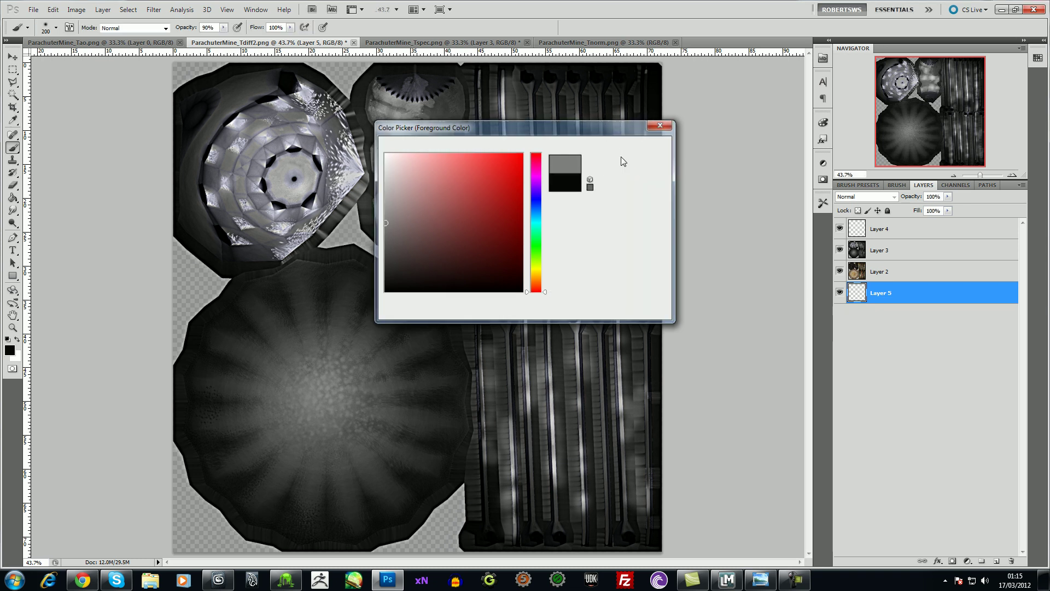
Fill the bottom layer with the gray using the Paint Bucket while the diffuse and specular layers are temporarily hidden
{"action": "left_click", "coordinate": [840, 272]}
{"action": "left_click", "coordinate": [840, 250]}
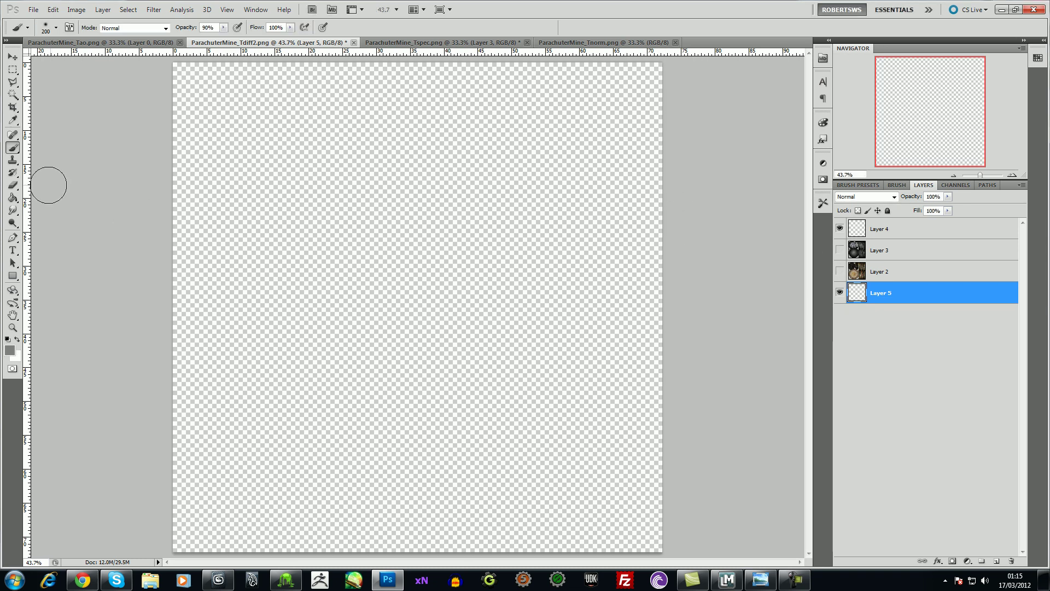
{"action": "left_click", "coordinate": [19, 198]}
{"action": "left_click", "coordinate": [347, 262]}
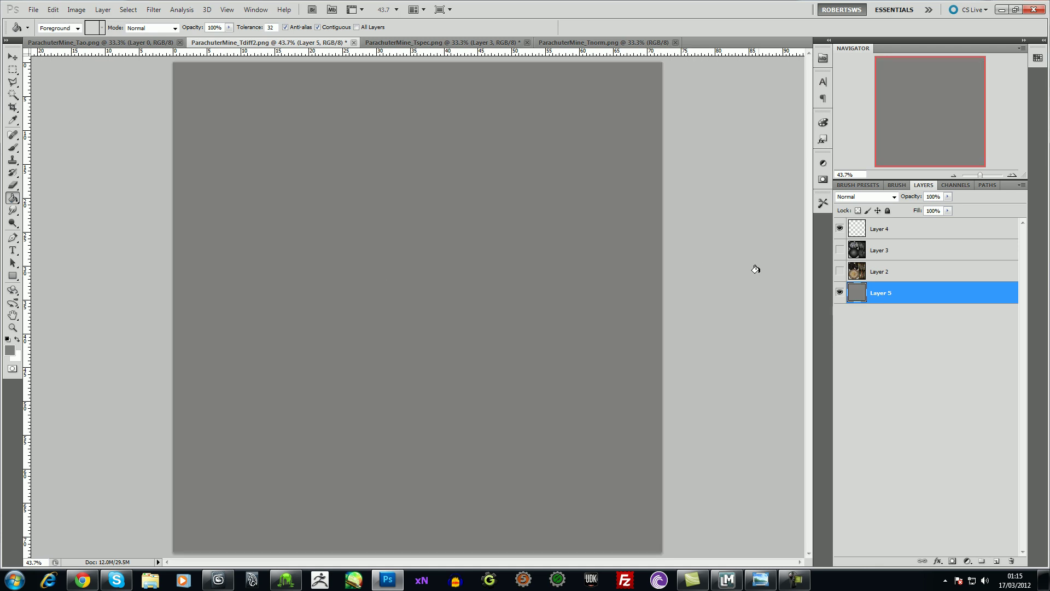
{"action": "left_click", "coordinate": [839, 250]}
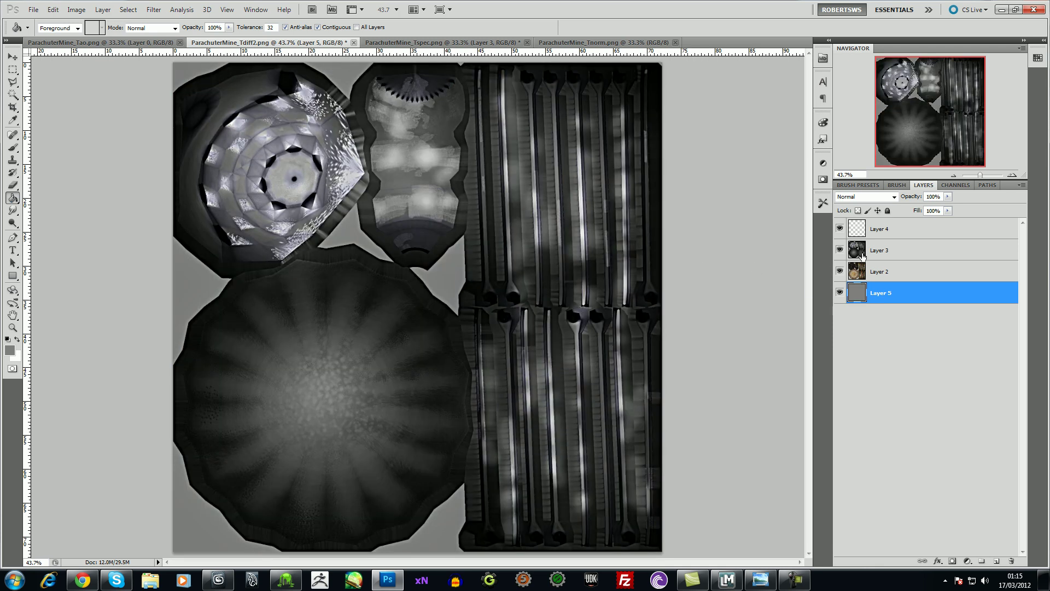
Lower the diffuse layer's opacity strongly and set the specular layer's opacity to 9% so both fade into the gray base
{"action": "left_click", "coordinate": [879, 253]}
{"action": "left_click", "coordinate": [882, 273]}
{"action": "left_click", "coordinate": [948, 197]}
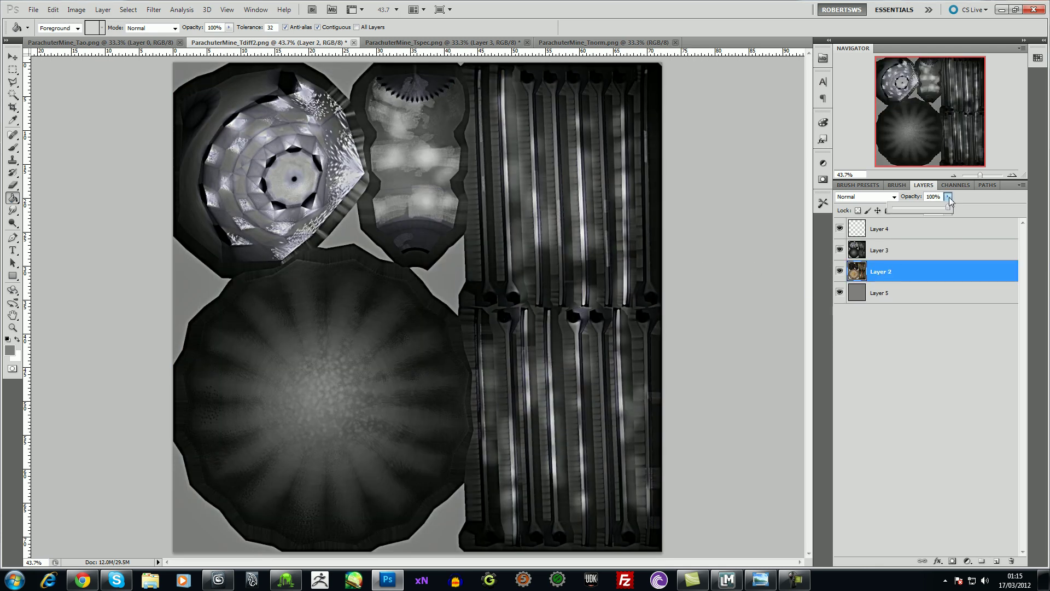
{"action": "left_click_drag", "start_coordinate": [945, 212], "coordinate": [900, 211]}
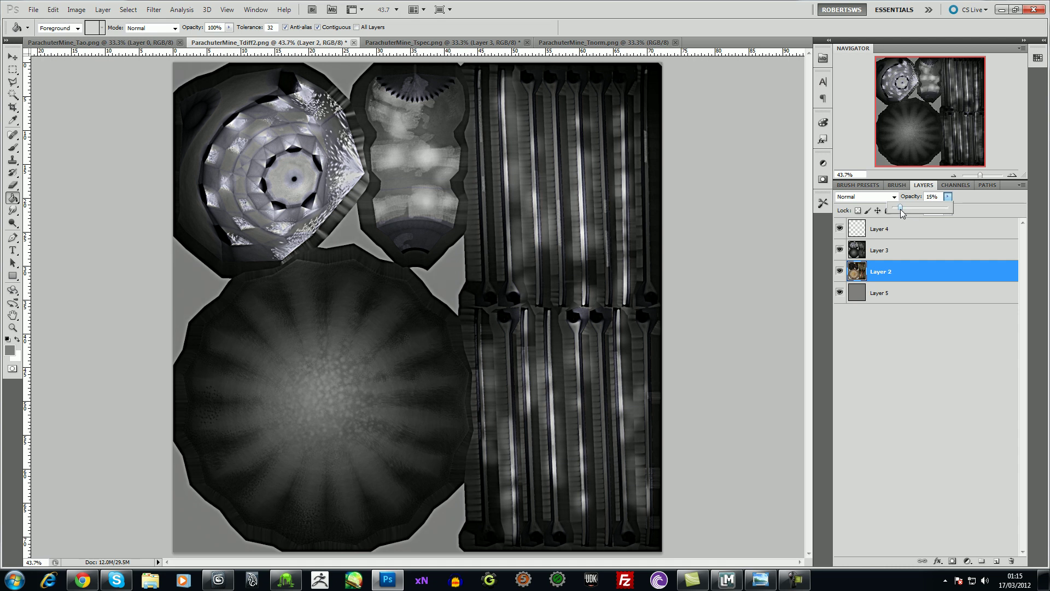
{"action": "left_click", "coordinate": [877, 256]}
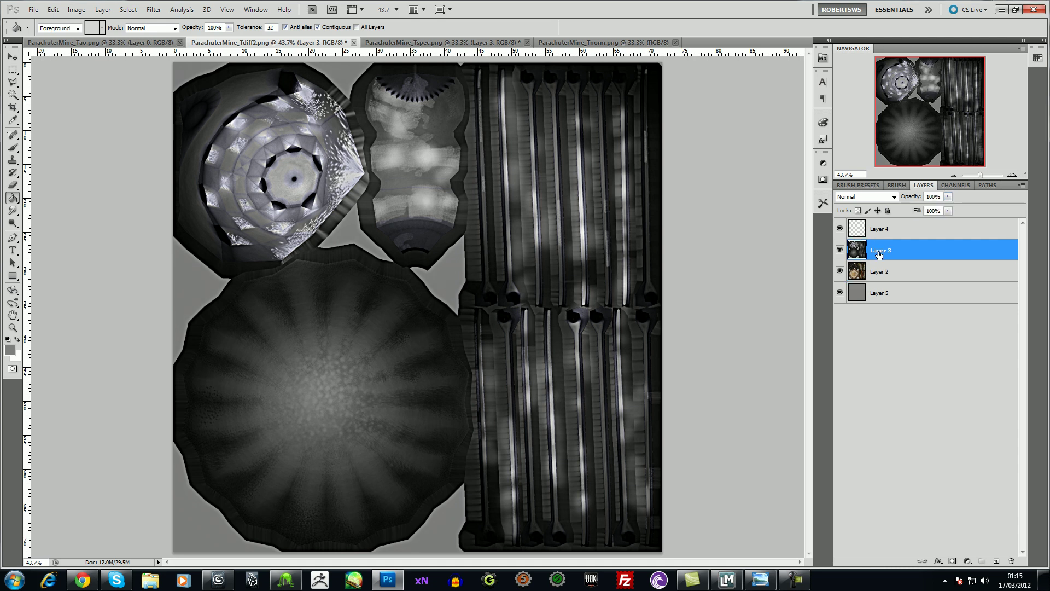
{"action": "left_click", "coordinate": [948, 197]}
{"action": "left_click_drag", "start_coordinate": [945, 212], "coordinate": [898, 213]}
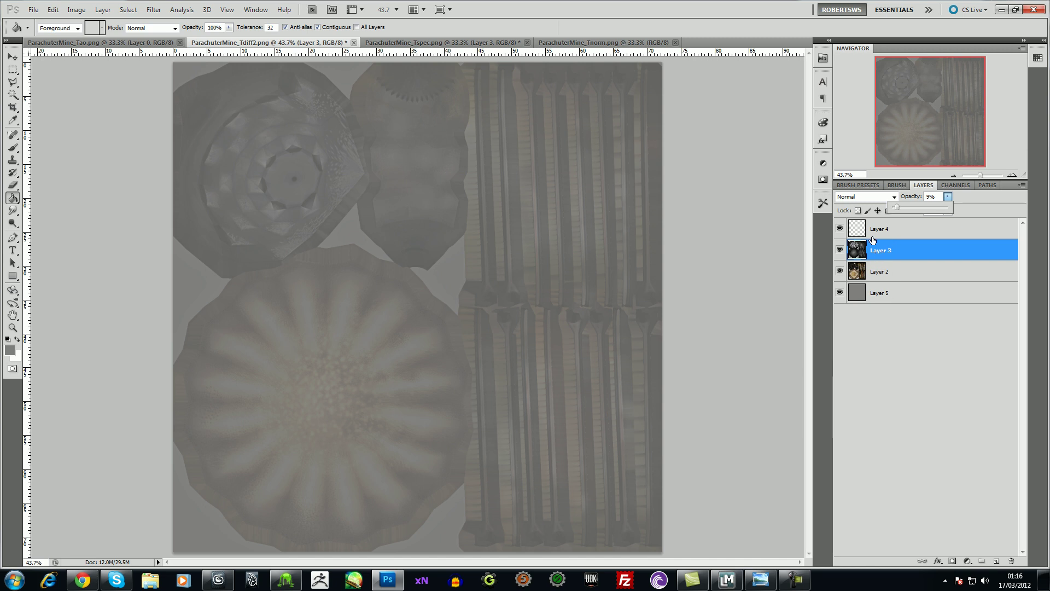
{"action": "left_click", "coordinate": [906, 254]}
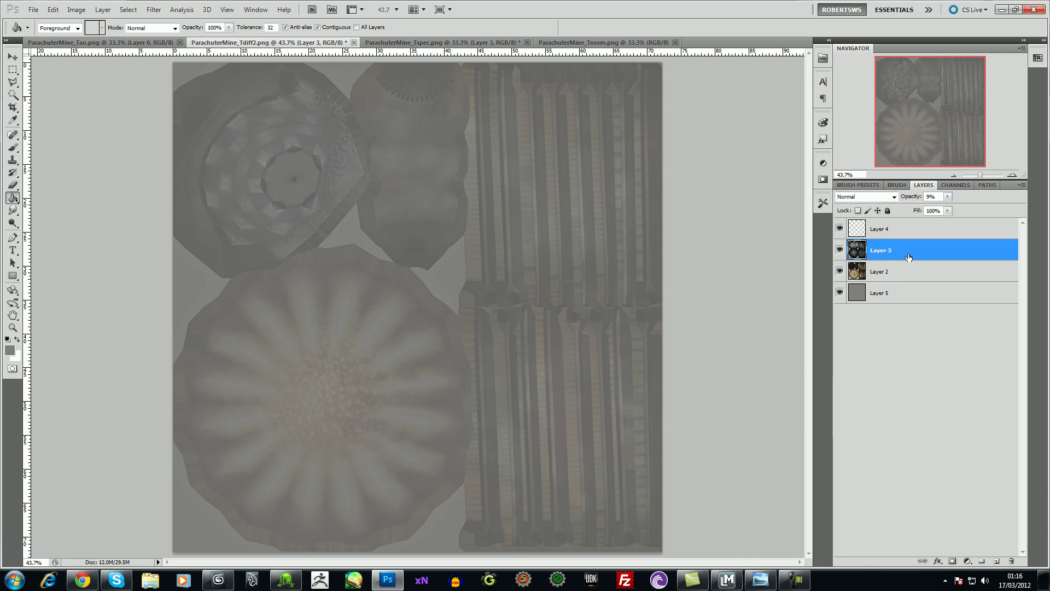
Merge all visible layers into one and desaturate it with Hue/Saturation at a saturation of -100
{"action": "left_click", "coordinate": [82, 10]}
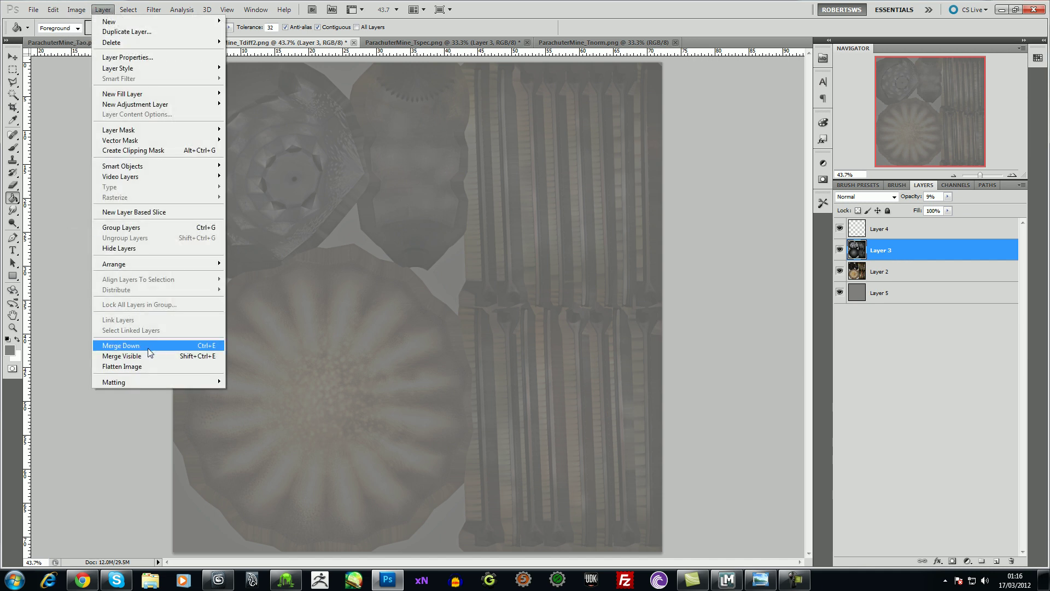
{"action": "left_click", "coordinate": [115, 354]}
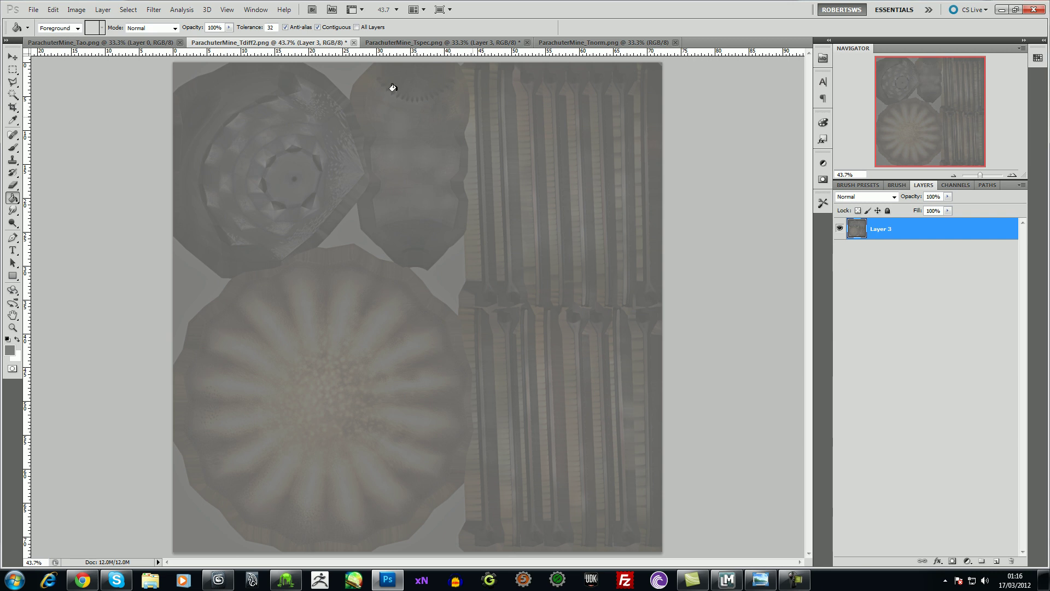
{"action": "left_click", "coordinate": [154, 10]}
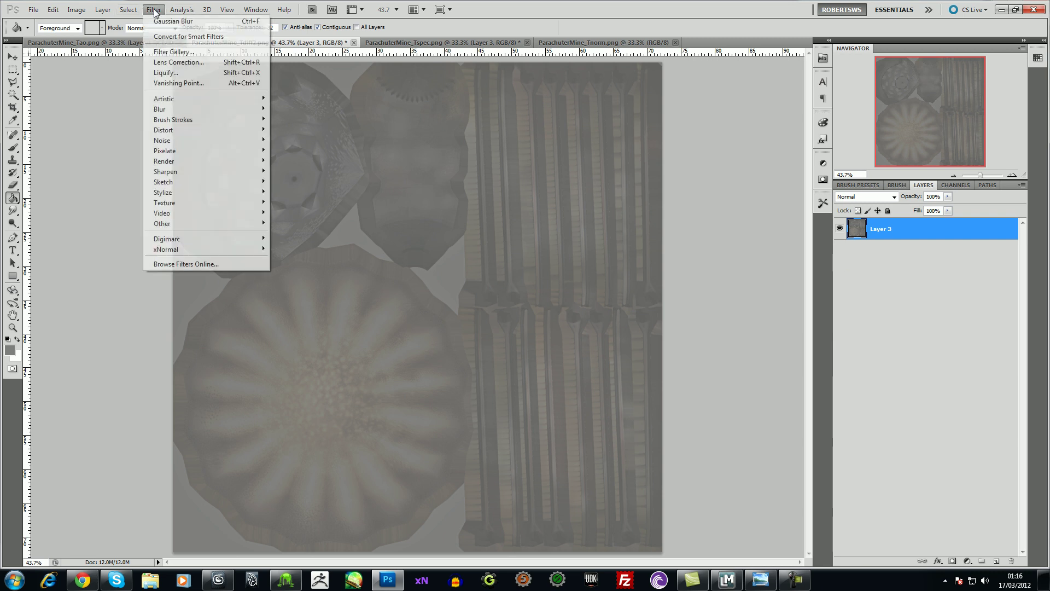
{"action": "mouse_move", "coordinate": [72, 11]}
{"action": "mouse_move", "coordinate": [93, 37]}
{"action": "left_click", "coordinate": [225, 94]}
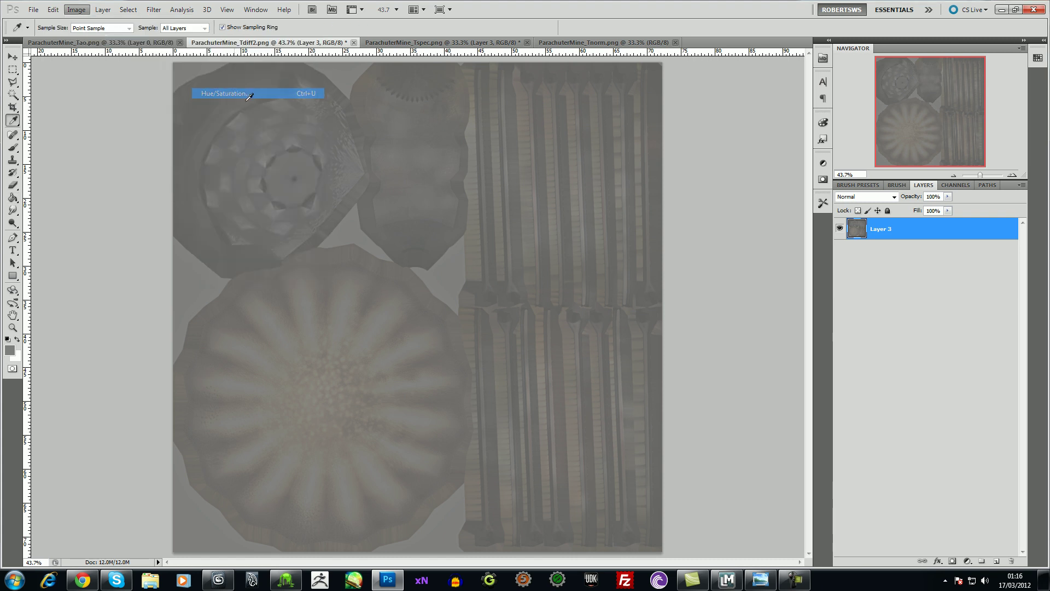
{"action": "left_click_drag", "start_coordinate": [791, 339], "coordinate": [738, 336]}
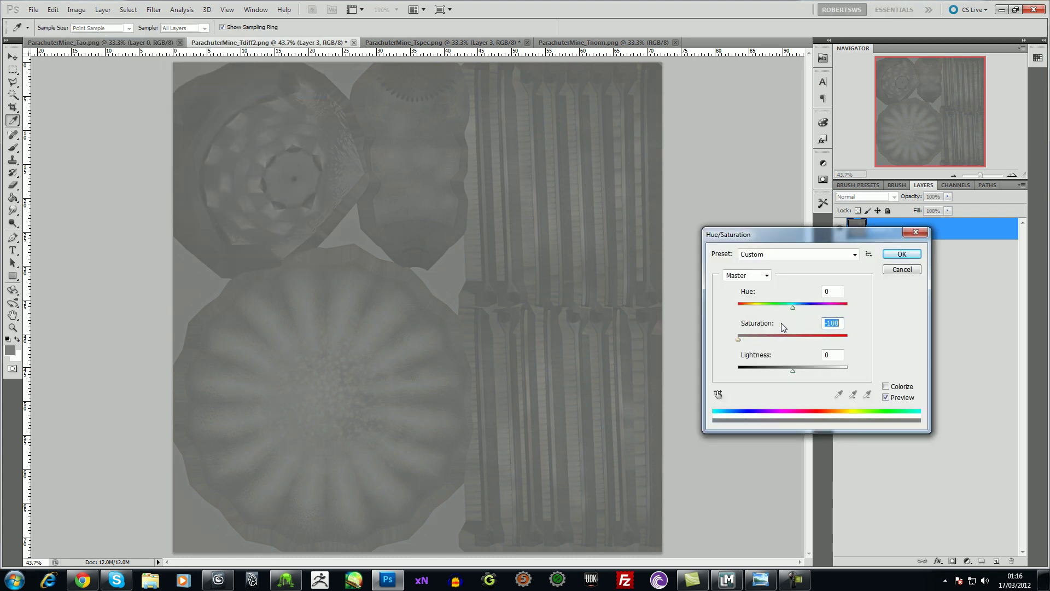
{"action": "left_click", "coordinate": [901, 254]}
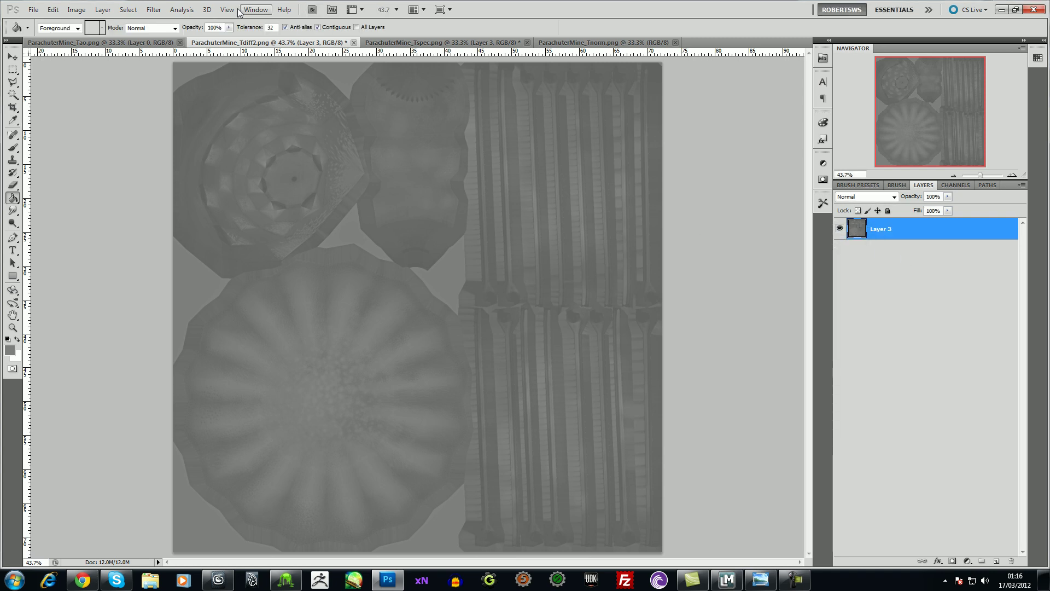
Sharpen the gray merged layer with Smart Sharpen, using a moderate amount and a radius of 0.7 px to remove Gaussian blur
{"action": "left_click", "coordinate": [156, 11]}
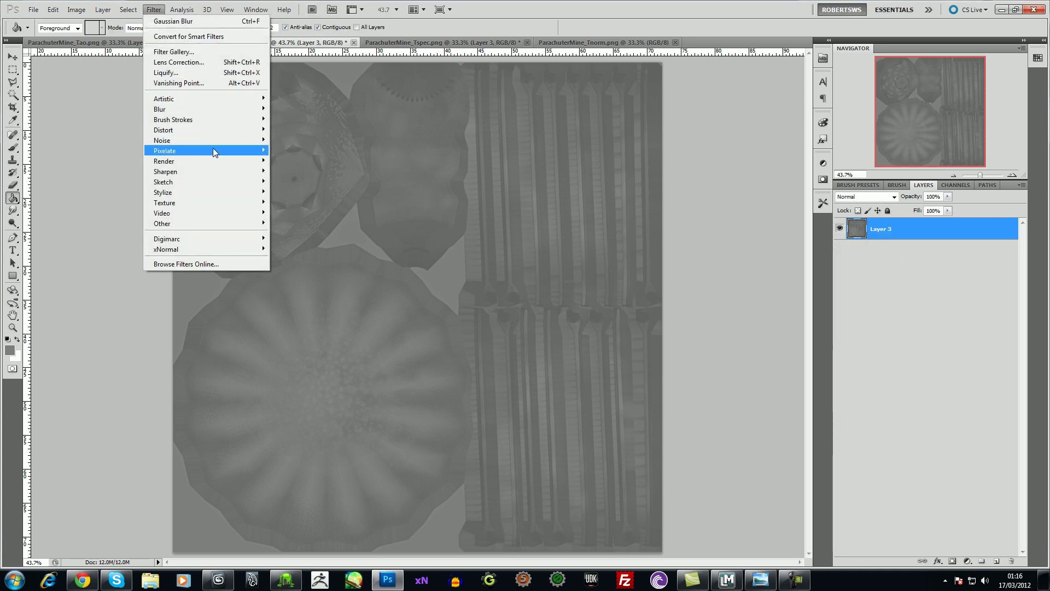
{"action": "mouse_move", "coordinate": [222, 171]}
{"action": "left_click", "coordinate": [301, 203]}
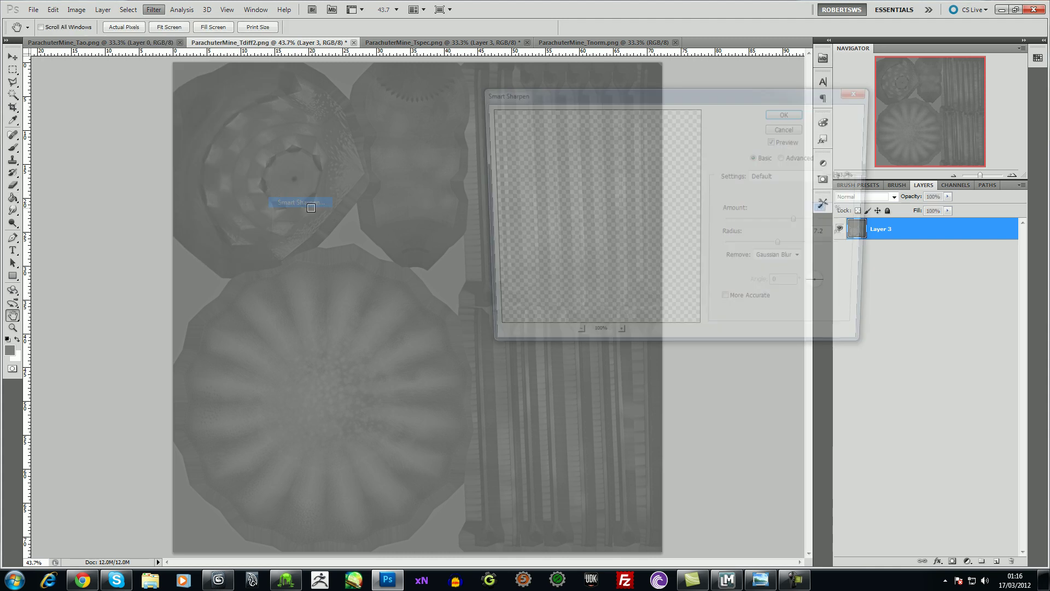
{"action": "left_click_drag", "start_coordinate": [775, 222], "coordinate": [758, 224]}
{"action": "left_click", "coordinate": [743, 246]}
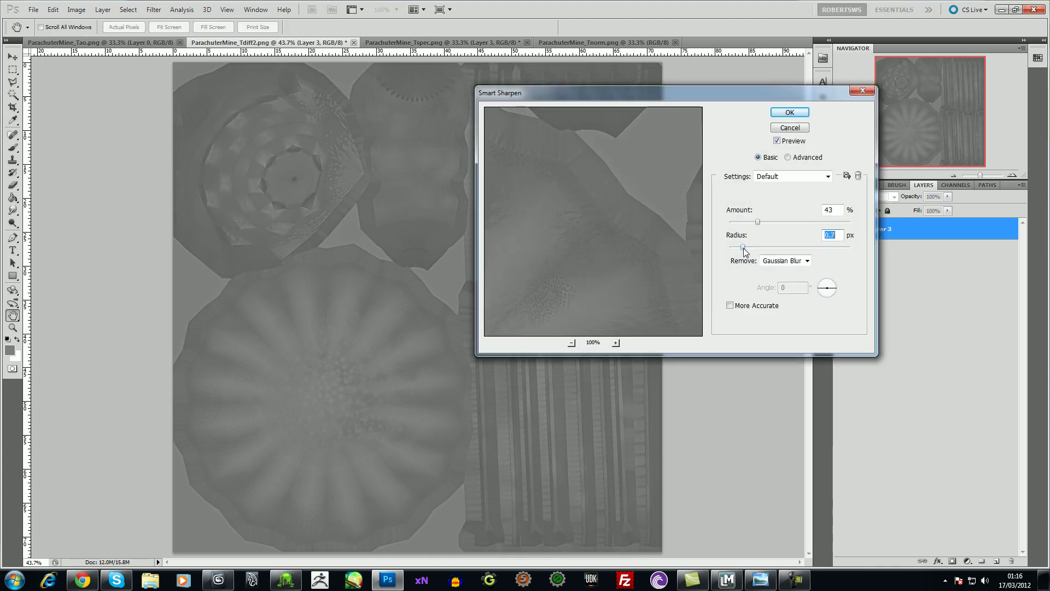
{"action": "left_click", "coordinate": [766, 222]}
{"action": "left_click", "coordinate": [789, 112]}
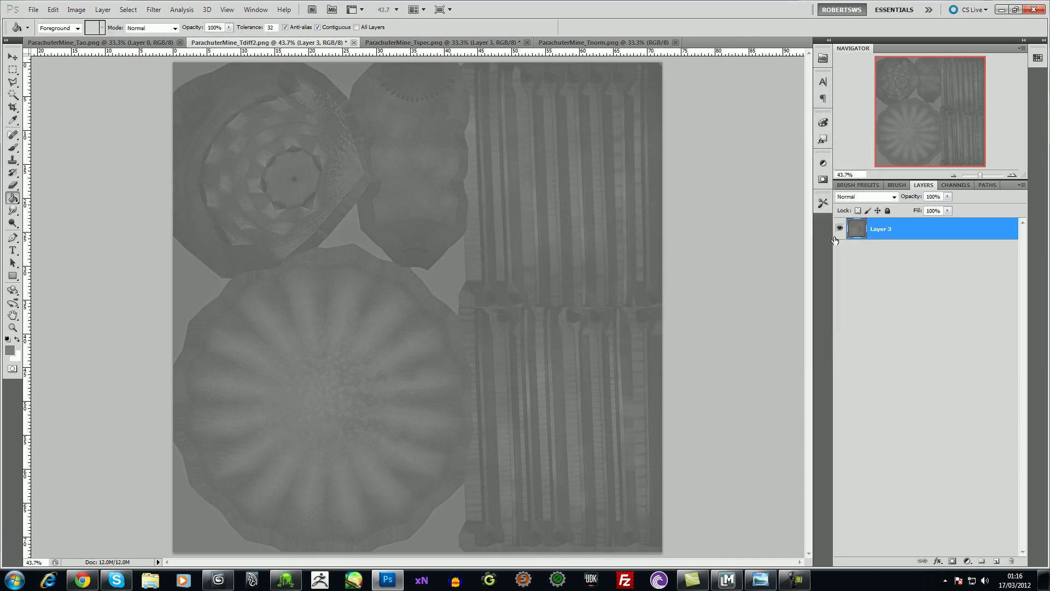
Convert the sharpened gray layer into a normal map with xNormal's Height2Normals filter, using the 4SAMPLES method
{"action": "left_click", "coordinate": [153, 9]}
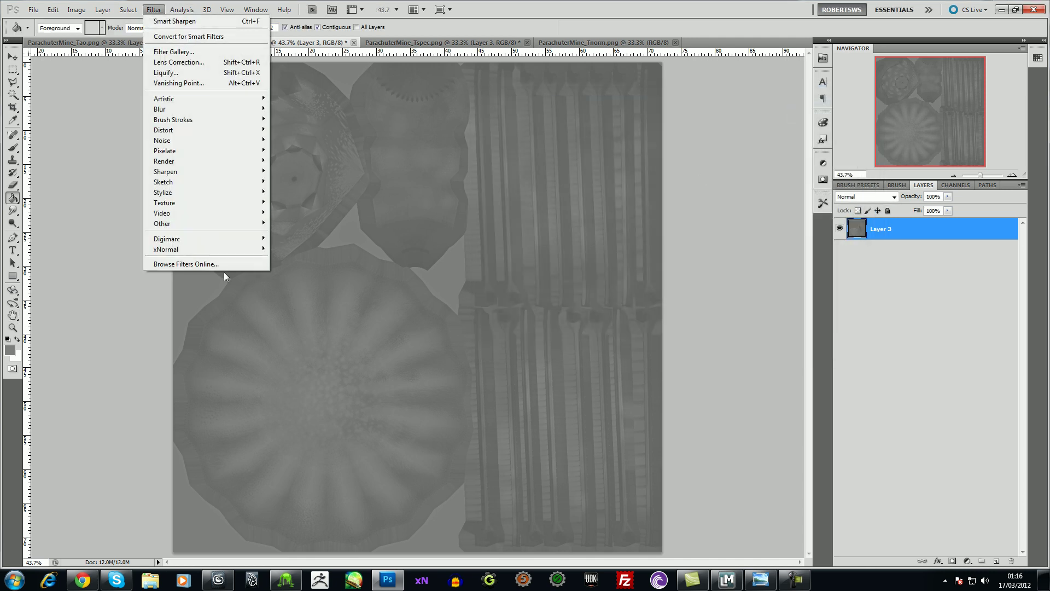
{"action": "mouse_move", "coordinate": [224, 249]}
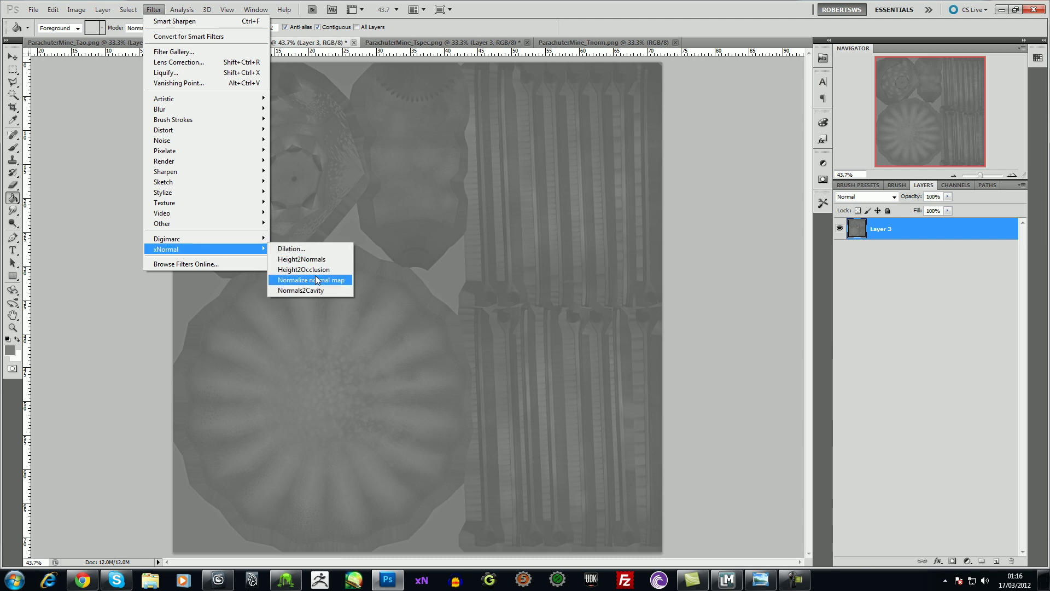
{"action": "left_click", "coordinate": [316, 260]}
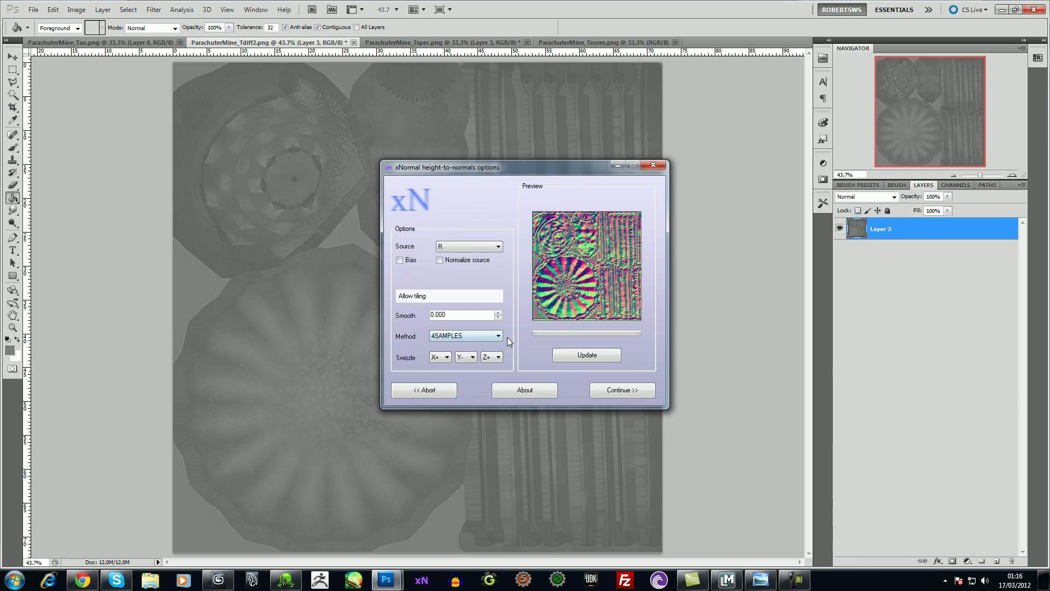
{"action": "left_click", "coordinate": [606, 357]}
{"action": "left_click", "coordinate": [622, 389]}
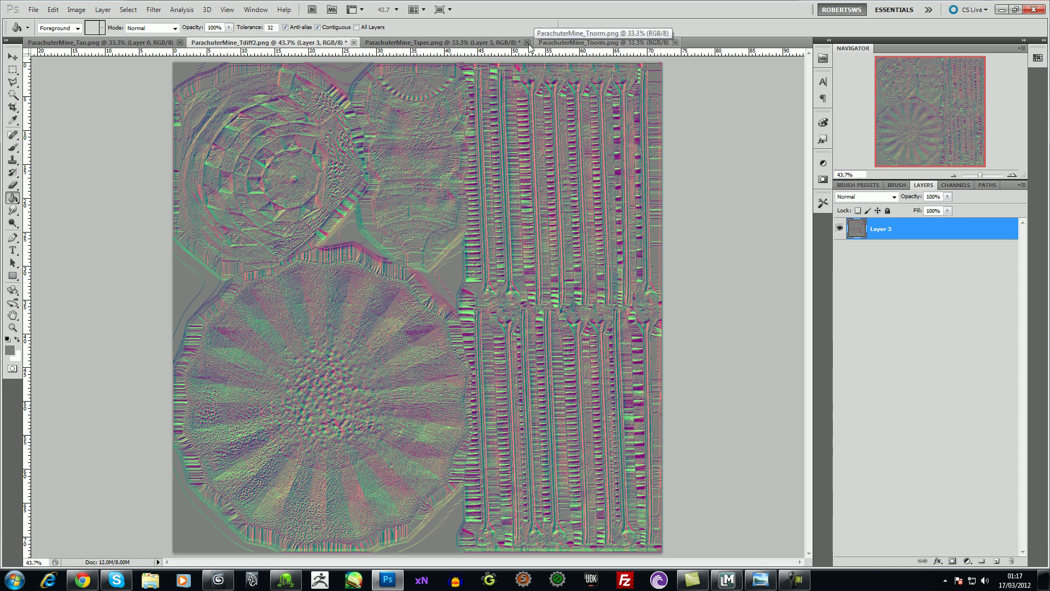
Copy the whole detail normal map from ParachuterMine_Tdiff2.png and paste it above the baked normal map in ParachuterMine_Tnorm.png
{"action": "left_click", "coordinate": [547, 44]}
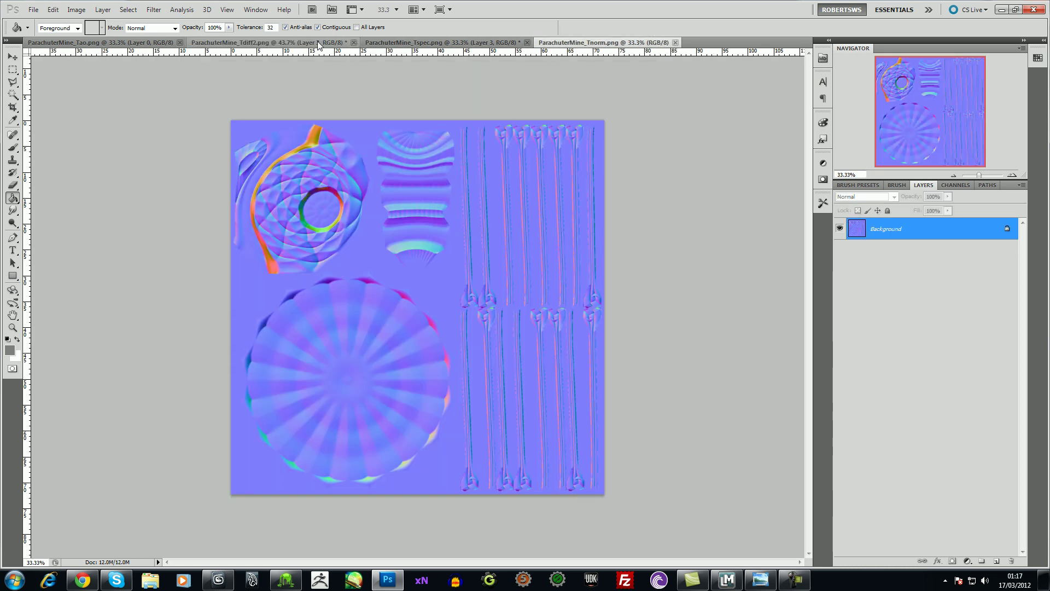
{"action": "left_click", "coordinate": [321, 45]}
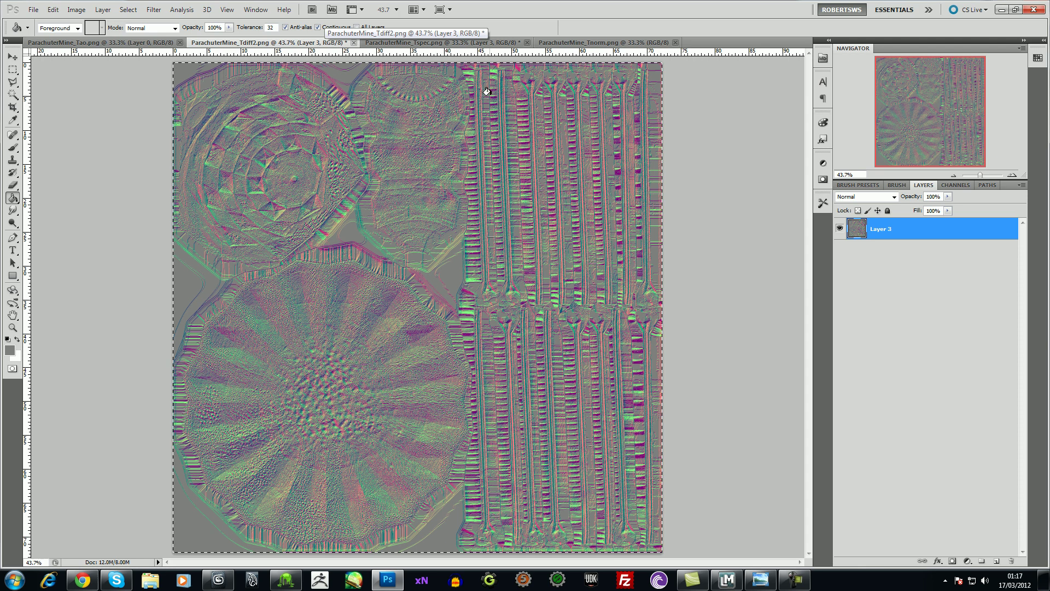
{"action": "left_click", "coordinate": [562, 44]}
{"action": "key", "text": "ctrl+v"}
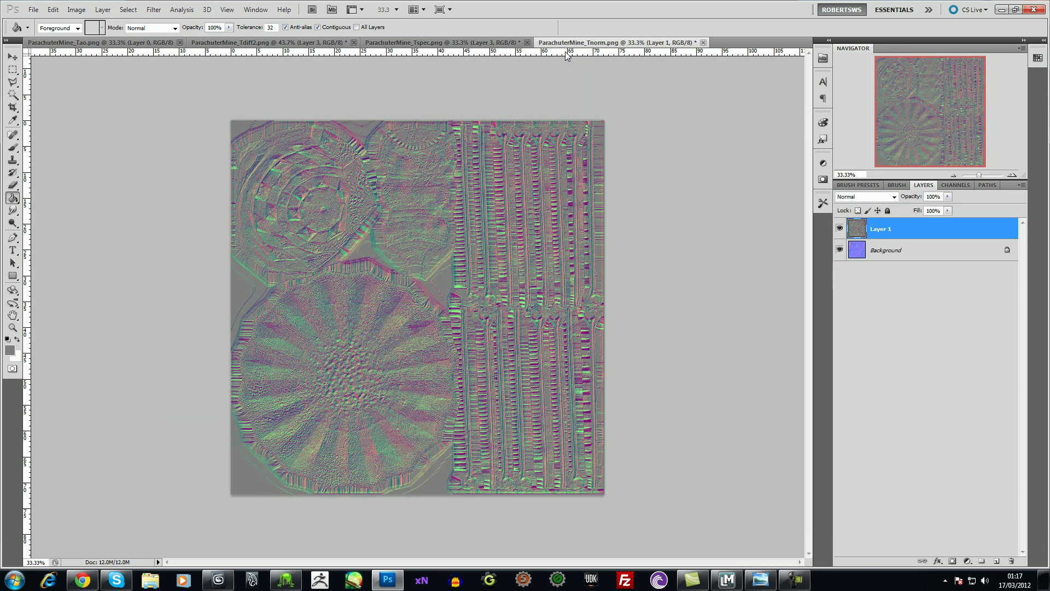
Blend the pasted detail layer over the baked normal map in Overlay mode at 40% opacity
{"action": "left_click", "coordinate": [883, 197]}
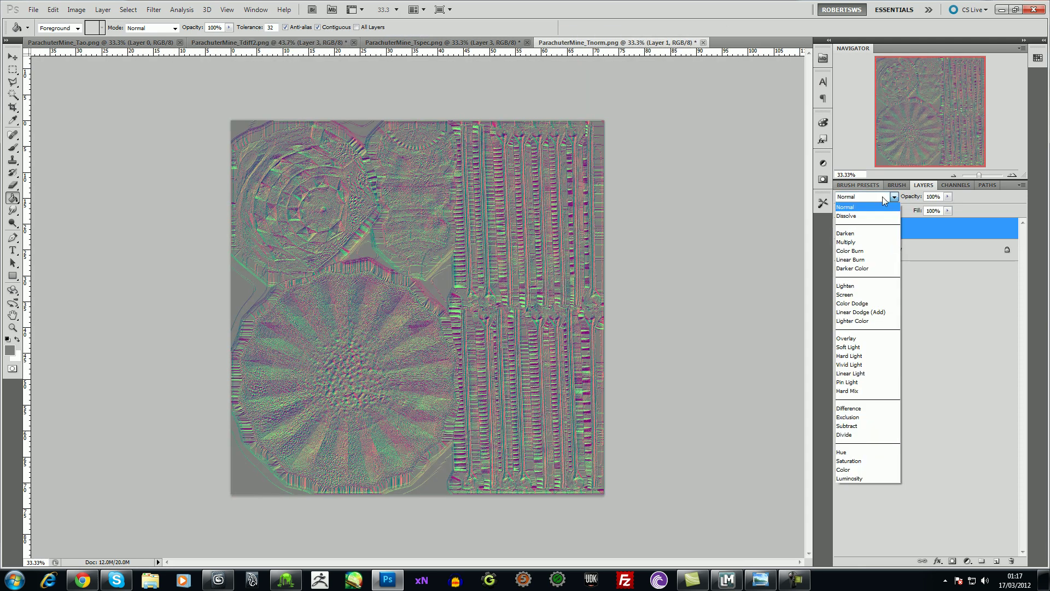
{"action": "left_click", "coordinate": [880, 339]}
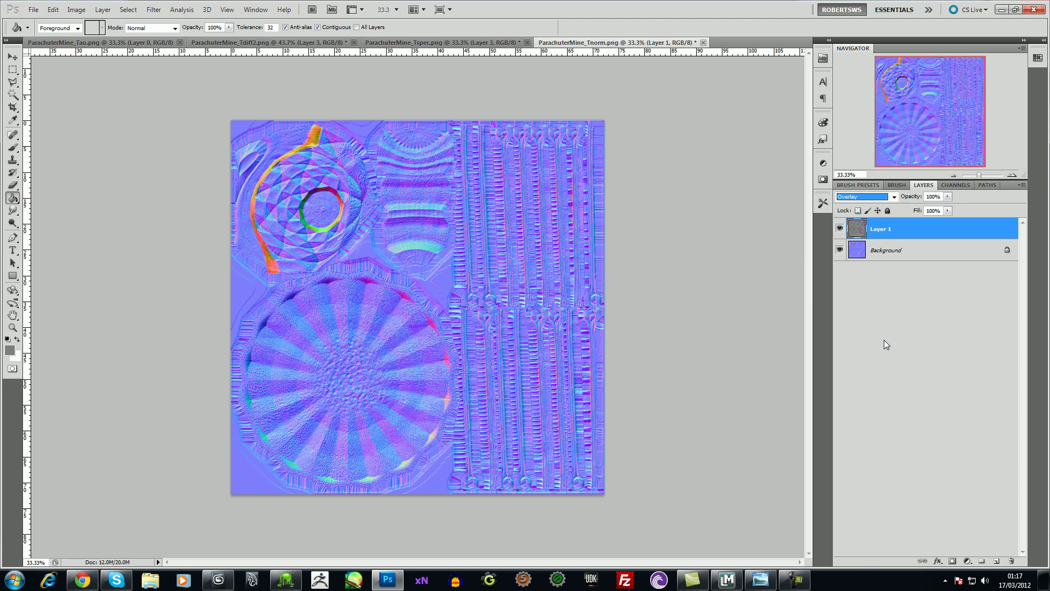
{"action": "left_click", "coordinate": [948, 197]}
{"action": "left_click_drag", "start_coordinate": [932, 215], "coordinate": [910, 212]}
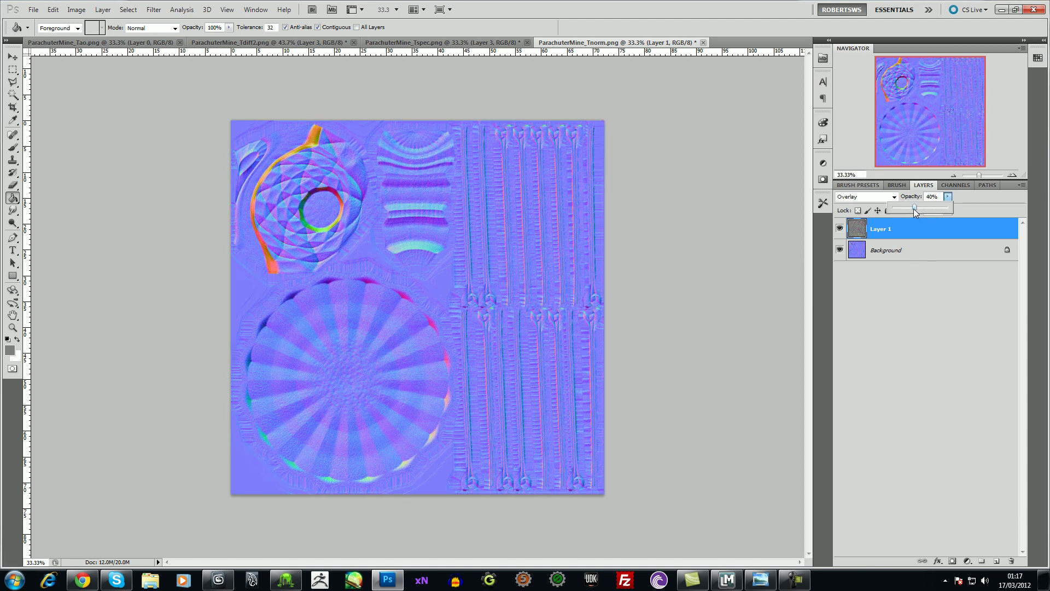
Convert the locked background into a regular layer and place a new empty layer beneath it
{"action": "left_click", "coordinate": [882, 254]}
{"action": "double_click", "coordinate": [885, 263]}
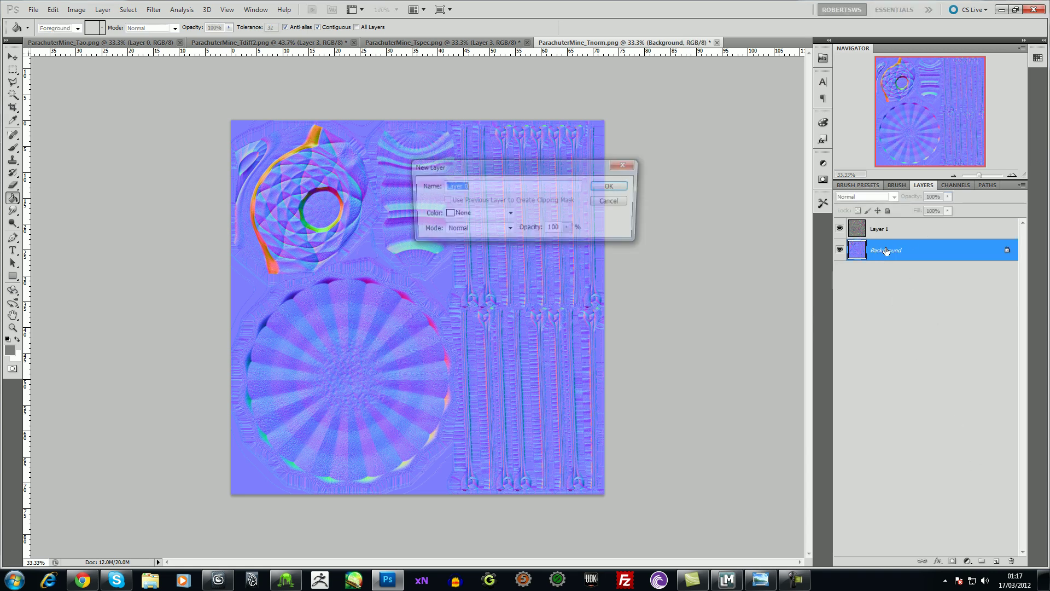
{"action": "key", "text": "Return"}
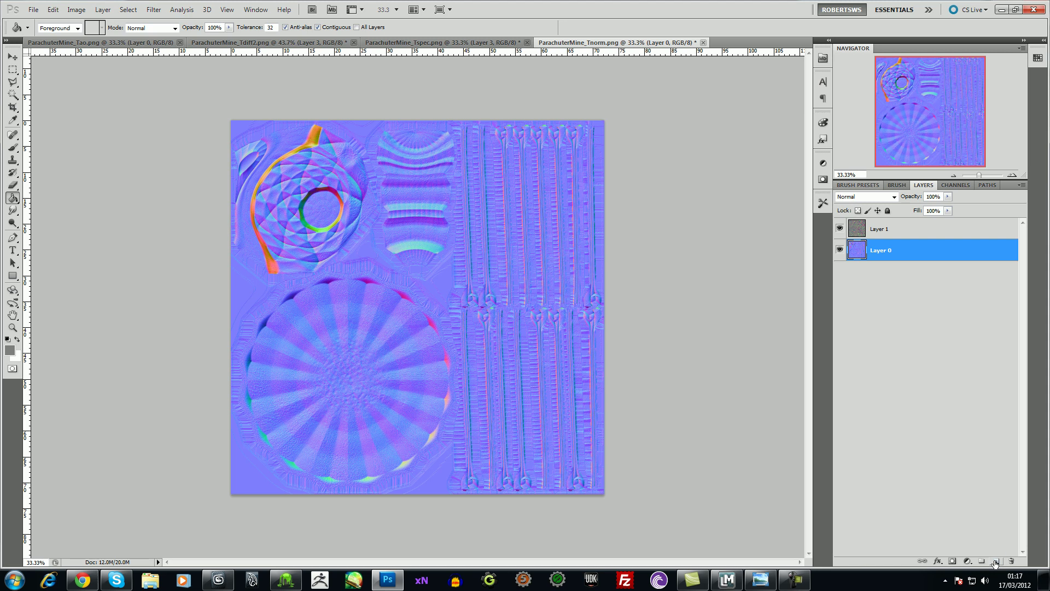
{"action": "left_click", "coordinate": [996, 561]}
{"action": "left_click", "coordinate": [883, 273]}
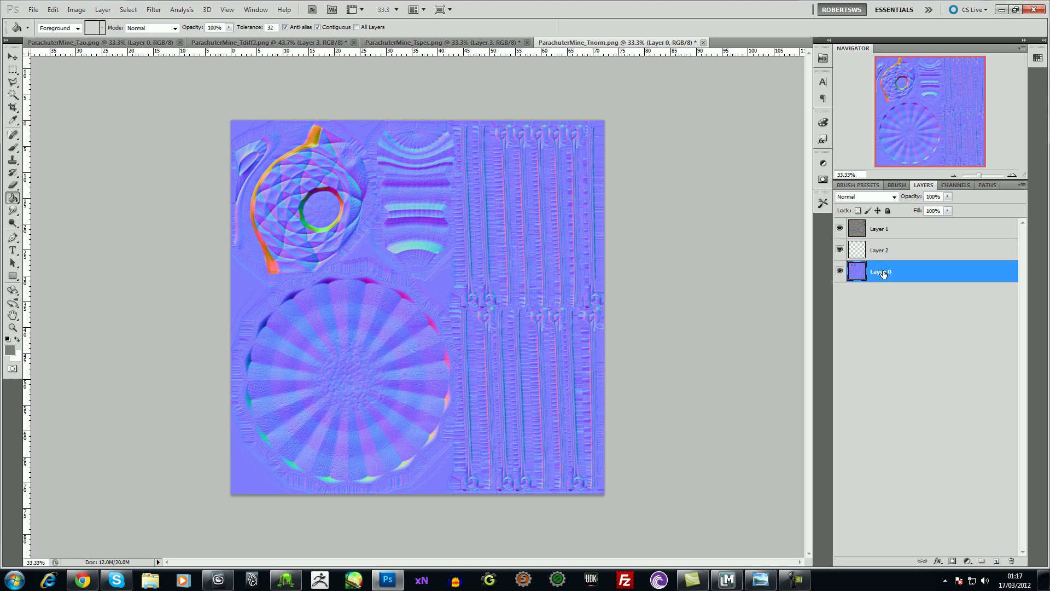
{"action": "key", "text": "ctrl+bracketright"}
{"action": "left_click", "coordinate": [877, 273]}
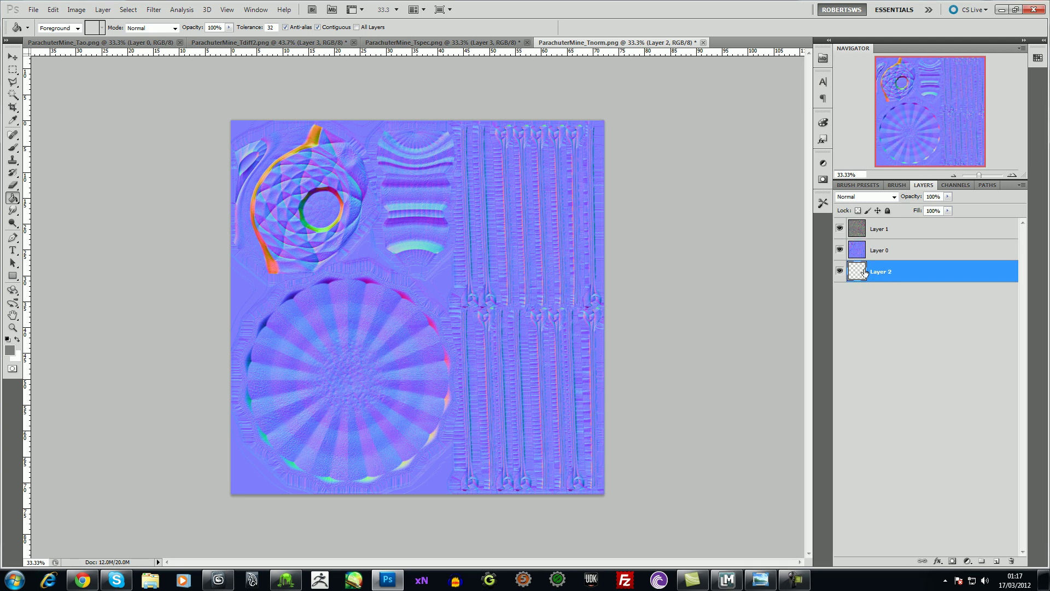
Fill the empty bottom layer with flat normal blue (RGB 127, 127, 255), hiding the two upper layers during the fill
{"action": "left_click", "coordinate": [839, 250]}
{"action": "left_click", "coordinate": [840, 229]}
{"action": "left_click", "coordinate": [10, 350]}
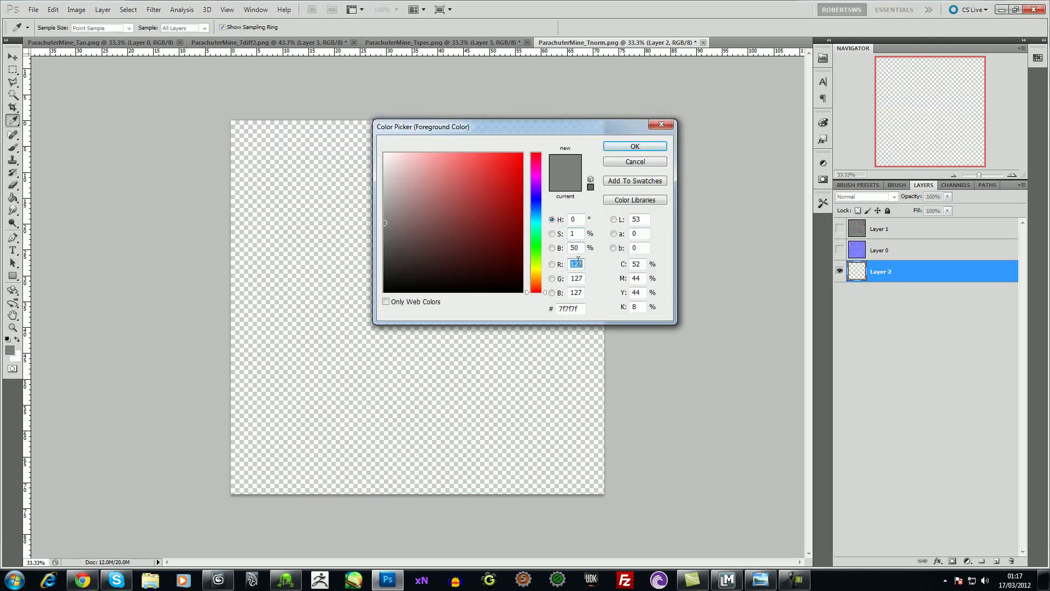
{"action": "type", "text": "0"}
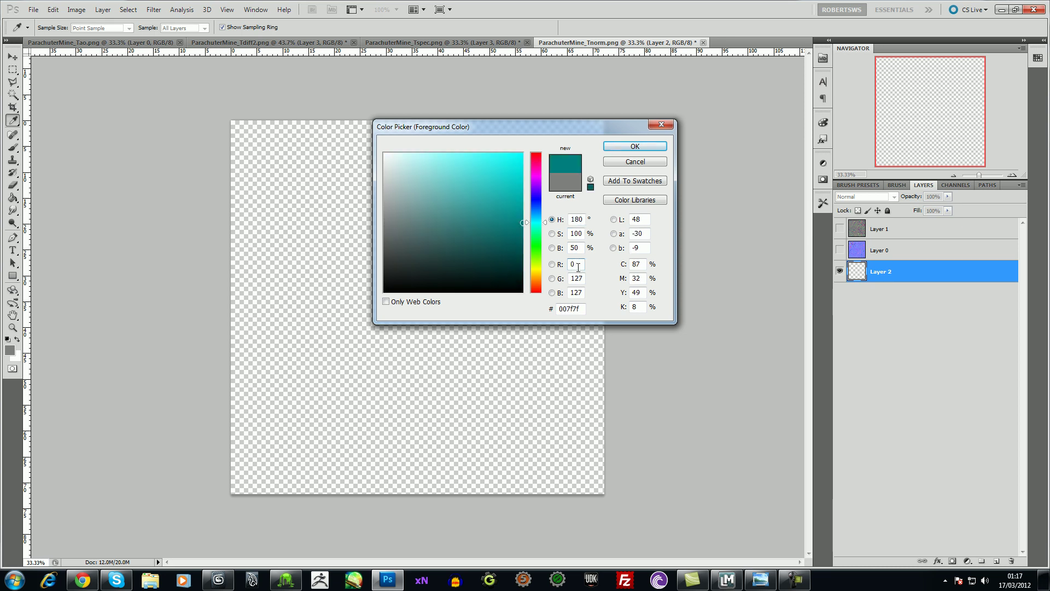
{"action": "type", "text": "127"}
{"action": "left_click", "coordinate": [575, 293]}
{"action": "type", "text": "255"}
{"action": "left_click", "coordinate": [634, 146]}
{"action": "key", "text": "g"}
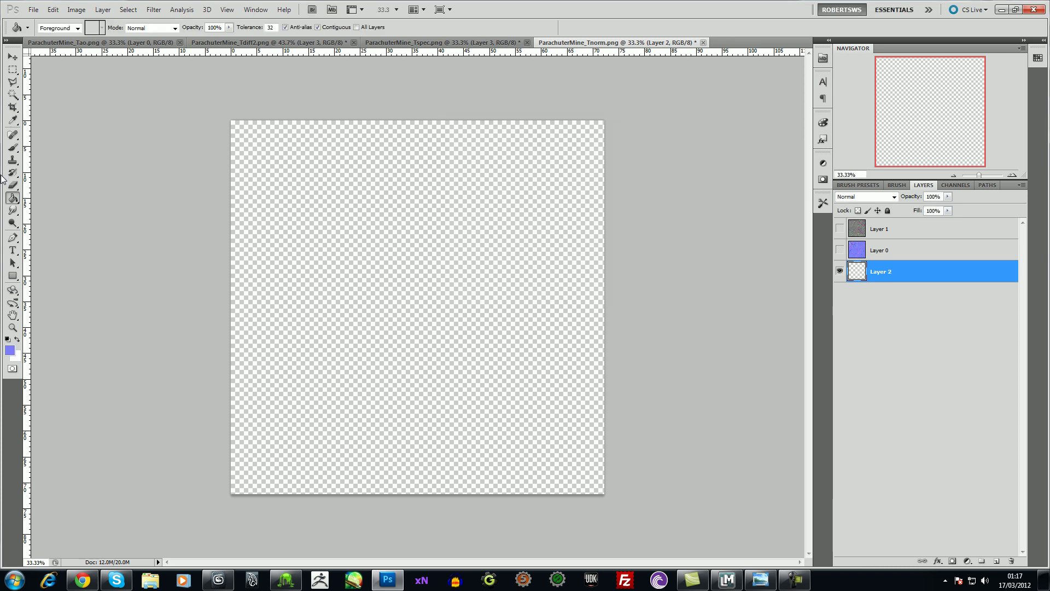
{"action": "left_click", "coordinate": [327, 303]}
{"action": "left_click", "coordinate": [840, 252]}
{"action": "left_click", "coordinate": [840, 230]}
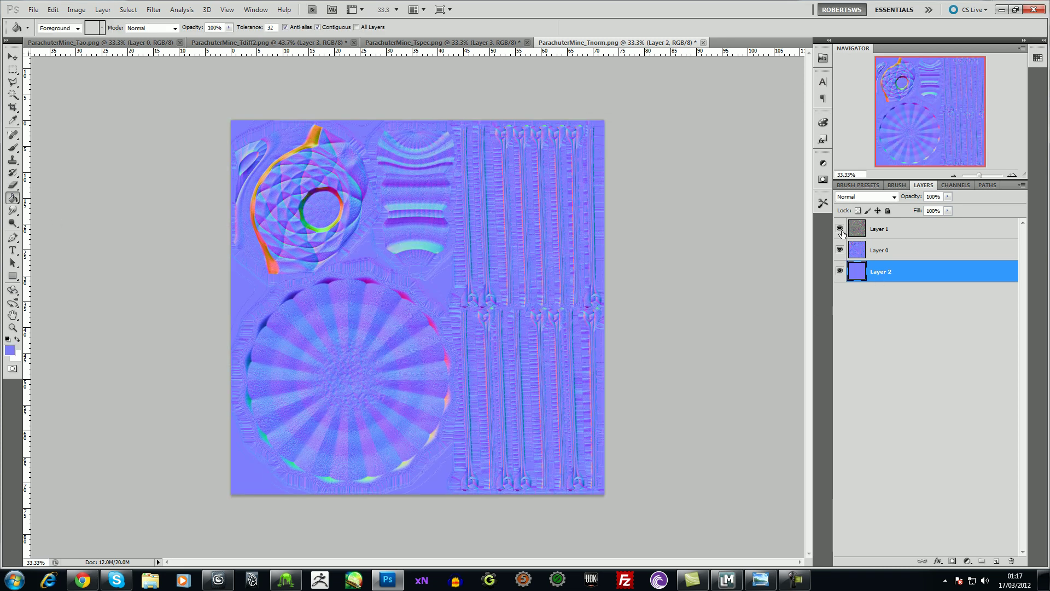
Lower the baked normal map layer's opacity strongly so it fades into the flat blue base
{"action": "left_click", "coordinate": [880, 251]}
{"action": "left_click", "coordinate": [948, 196]}
{"action": "left_click_drag", "start_coordinate": [949, 208], "coordinate": [908, 213]}
Raise the Overlay detail layer's opacity to 52%
{"action": "left_click", "coordinate": [882, 230]}
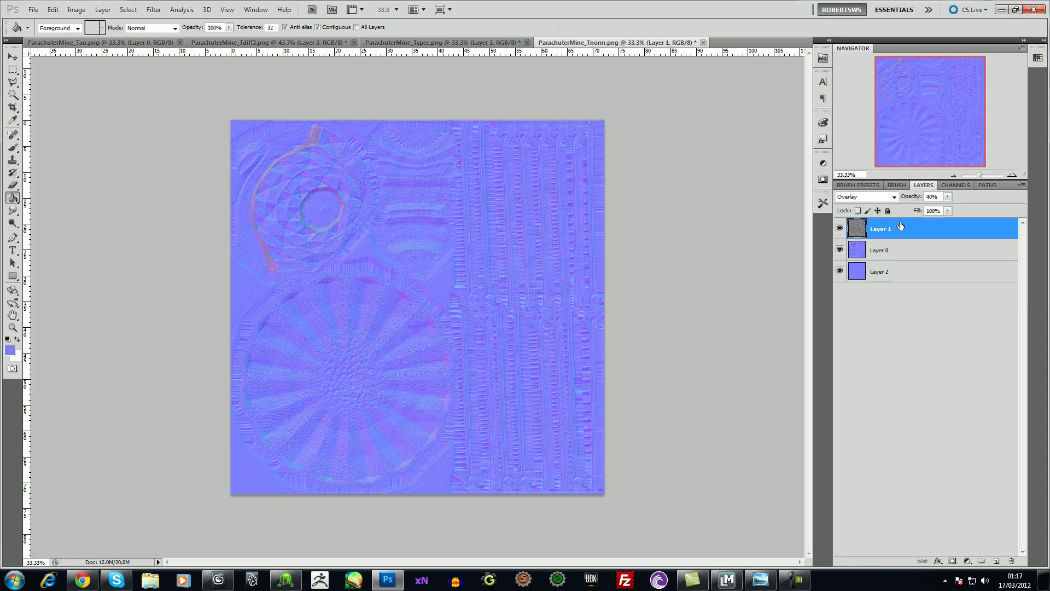
{"action": "left_click", "coordinate": [947, 196]}
{"action": "mouse_move", "coordinate": [942, 209]}
{"action": "left_mouse_down"}
{"action": "mouse_move", "coordinate": [958, 210]}
{"action": "mouse_move", "coordinate": [941, 212]}
{"action": "left_mouse_up"}
{"action": "left_click", "coordinate": [892, 251]}
{"action": "left_click", "coordinate": [878, 233]}
Save a copy of the combined normal map as a PNG named ParachuterMine_norm in the Textures folder
{"action": "left_click", "coordinate": [33, 9]}
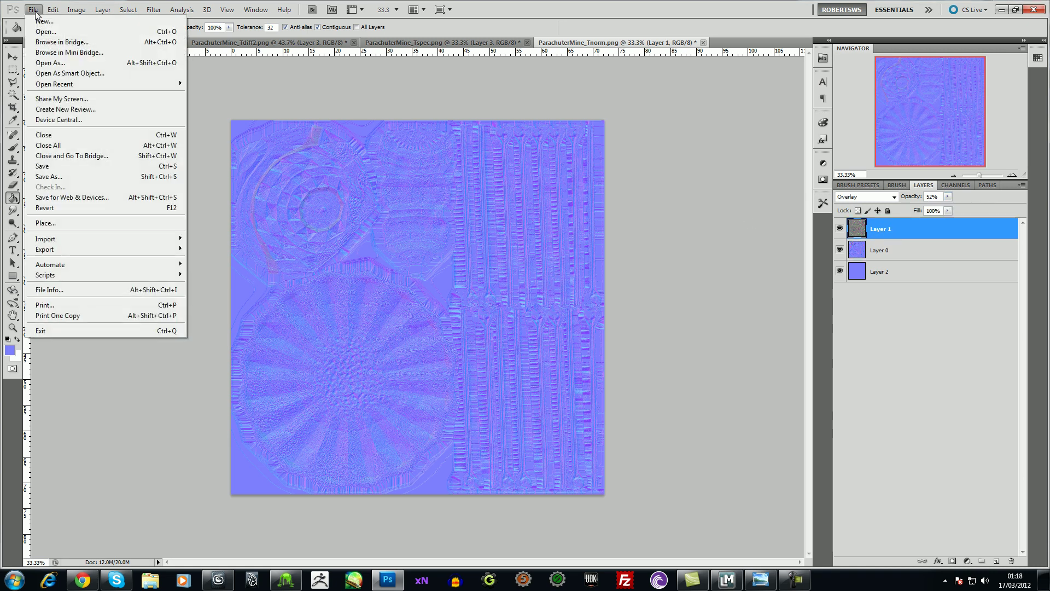
{"action": "left_click", "coordinate": [70, 175]}
{"action": "left_click", "coordinate": [588, 287]}
{"action": "left_click", "coordinate": [554, 407]}
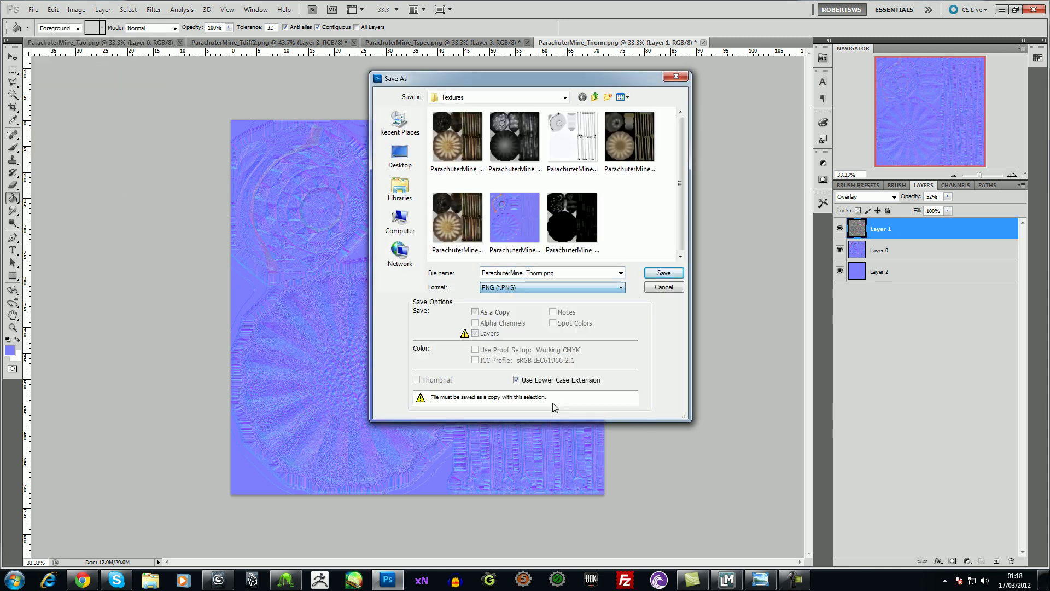
{"action": "left_click", "coordinate": [506, 231]}
{"action": "left_click", "coordinate": [529, 273]}
{"action": "key", "text": "BackSpace"}
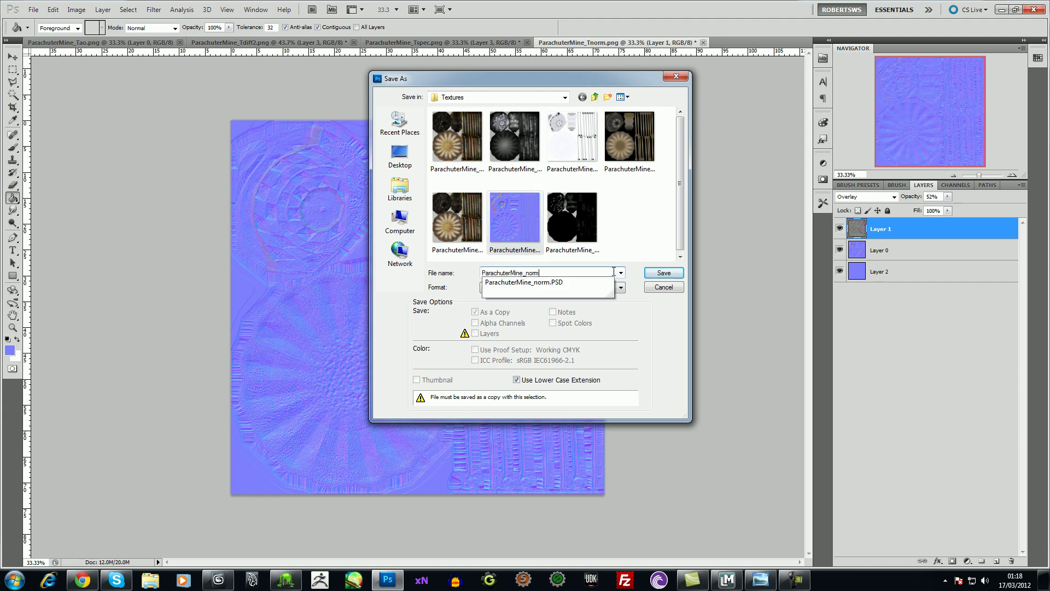
{"action": "left_click", "coordinate": [628, 304]}
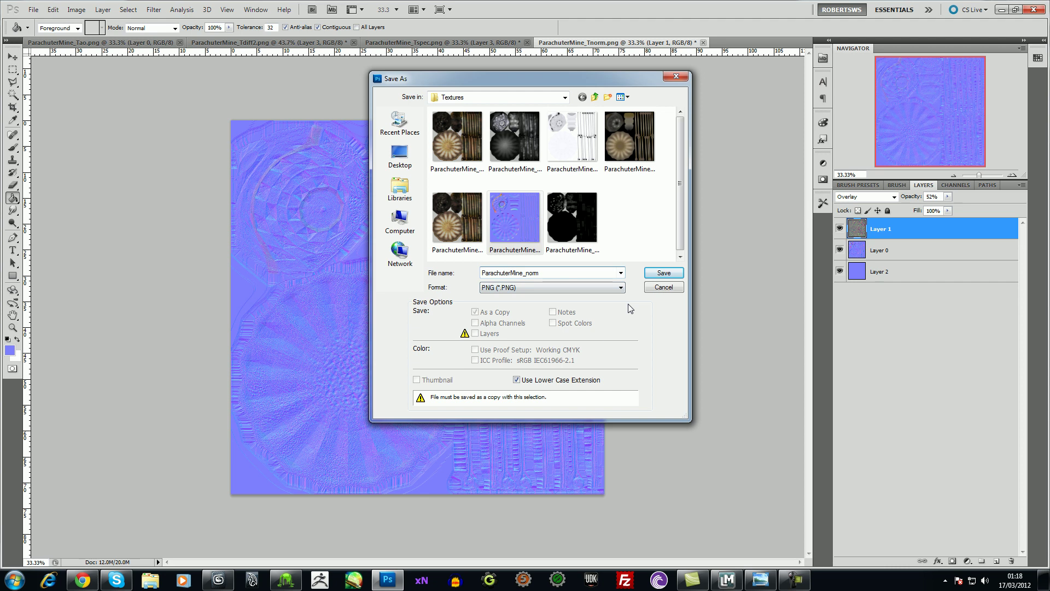
{"action": "left_click", "coordinate": [668, 279]}
{"action": "left_click", "coordinate": [556, 194]}
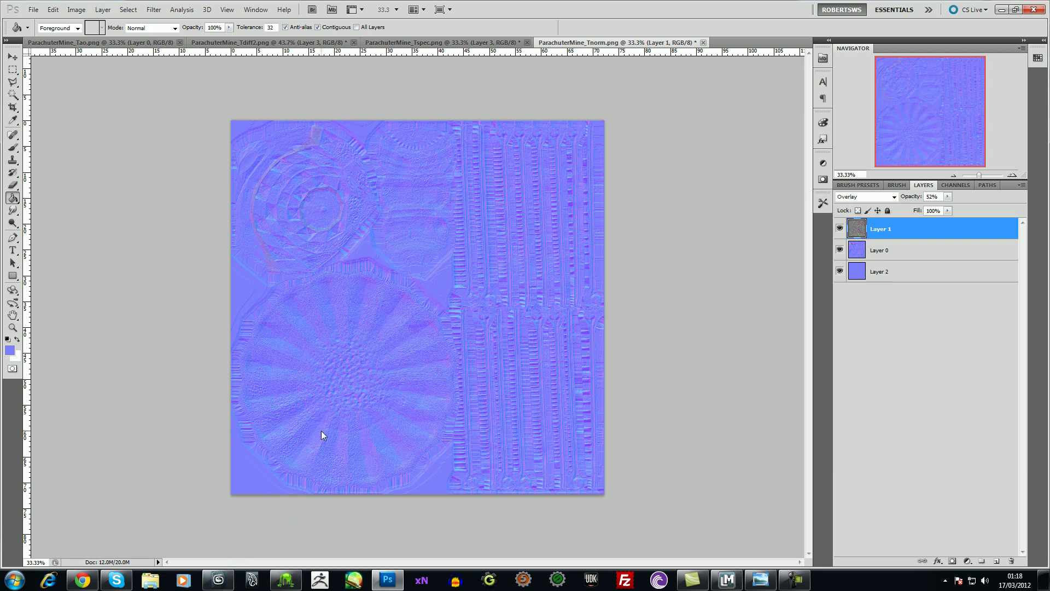
Switch to 3ds Max, reload the diffuse bitmap of the "free" material and return to the material's map list
{"action": "left_click", "coordinate": [230, 586]}
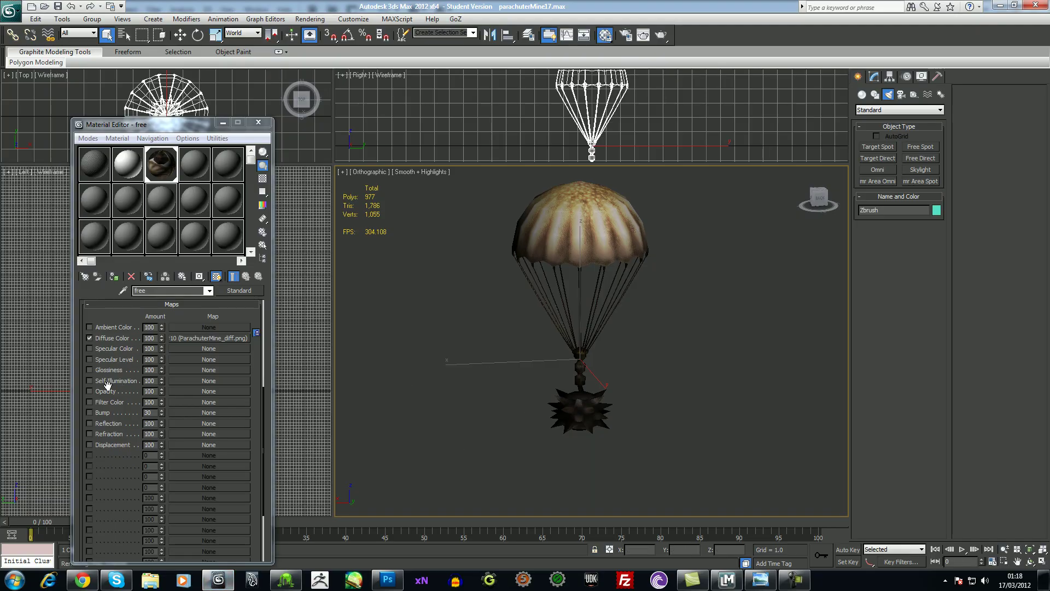
{"action": "left_click", "coordinate": [186, 339]}
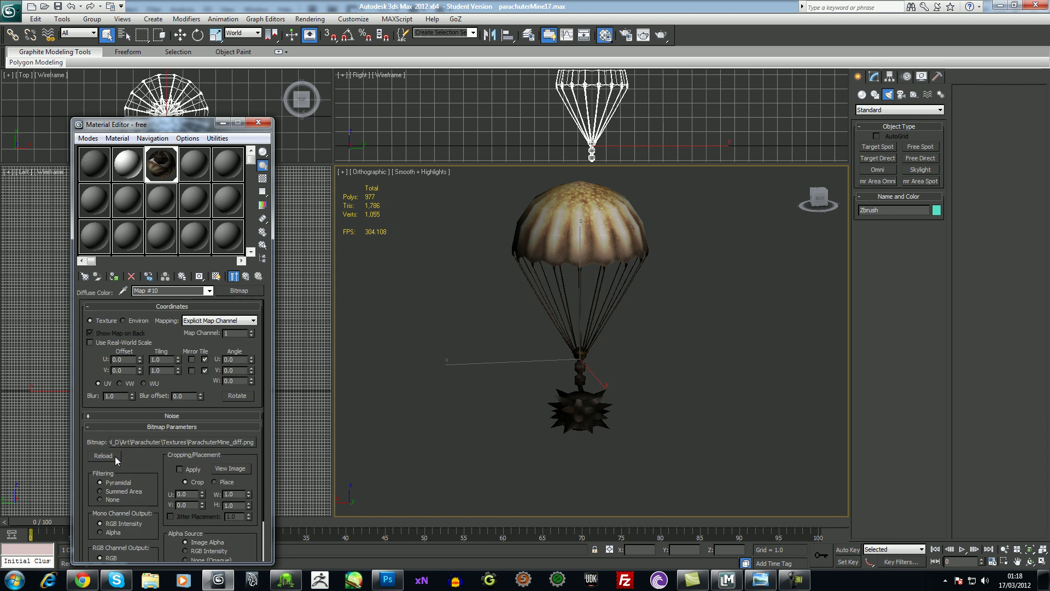
{"action": "left_click", "coordinate": [209, 291]}
{"action": "left_click", "coordinate": [191, 300]}
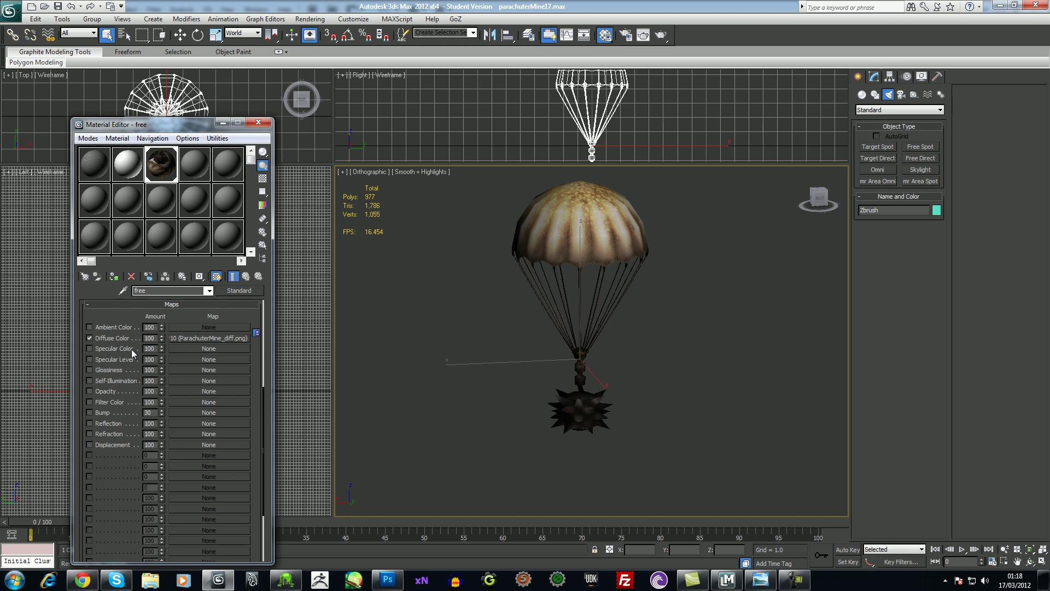
Assign ParachuterMine_spec as a Bitmap to the material's Specular Level, listing the files with details and full names to find it
{"action": "left_click", "coordinate": [192, 359]}
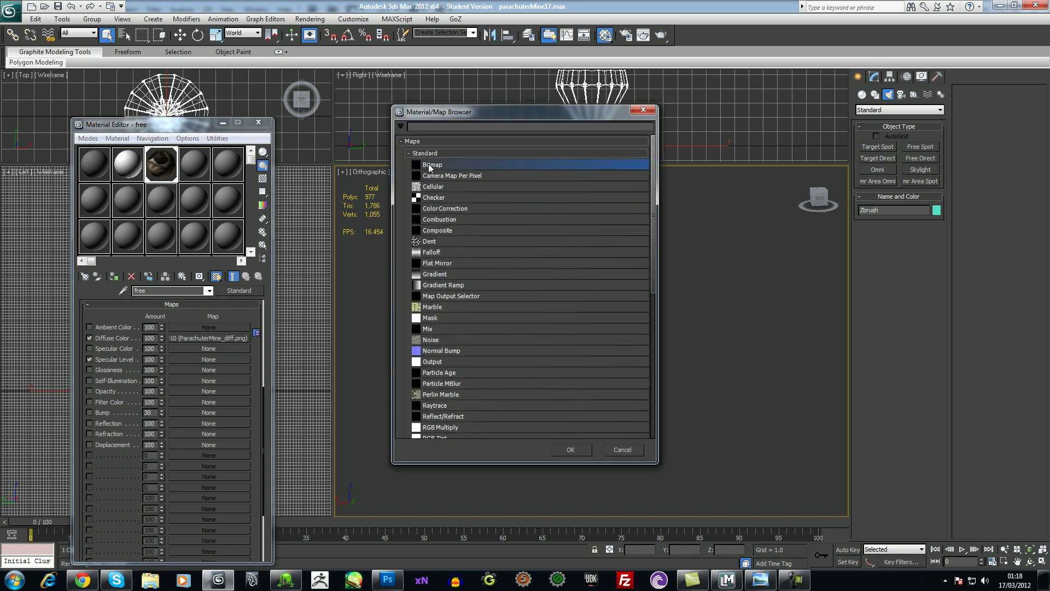
{"action": "double_click", "coordinate": [430, 168]}
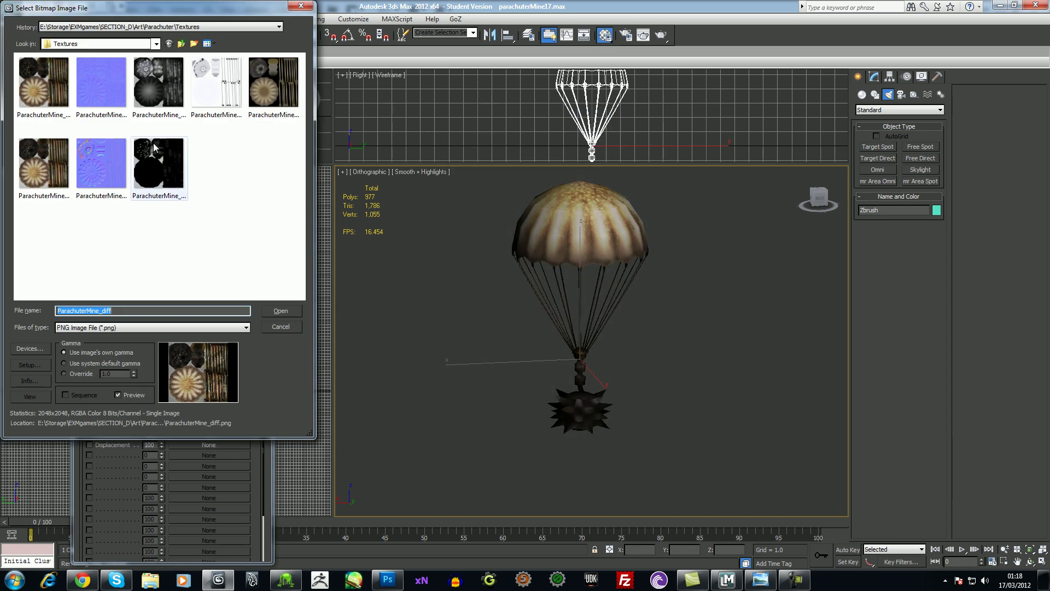
{"action": "right_click", "coordinate": [198, 225]}
{"action": "mouse_move", "coordinate": [233, 234]}
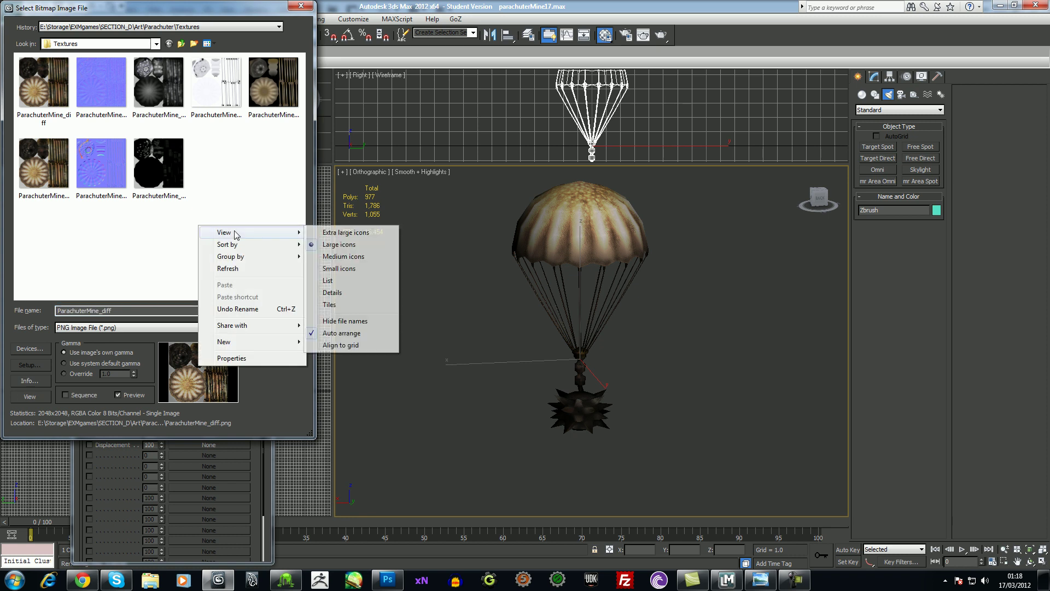
{"action": "left_click", "coordinate": [332, 292]}
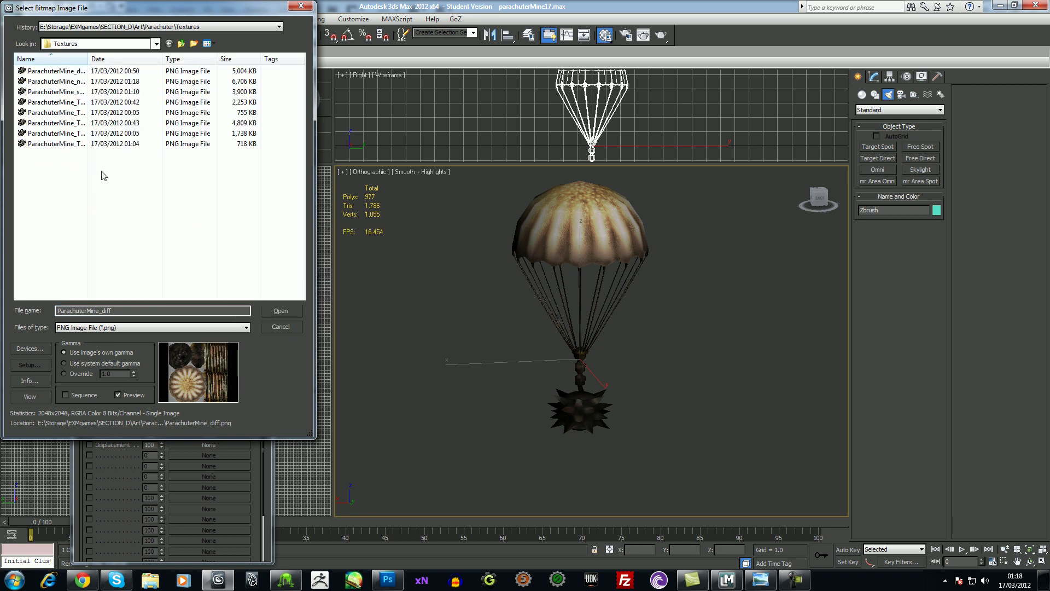
{"action": "left_click_drag", "start_coordinate": [88, 59], "coordinate": [198, 59]}
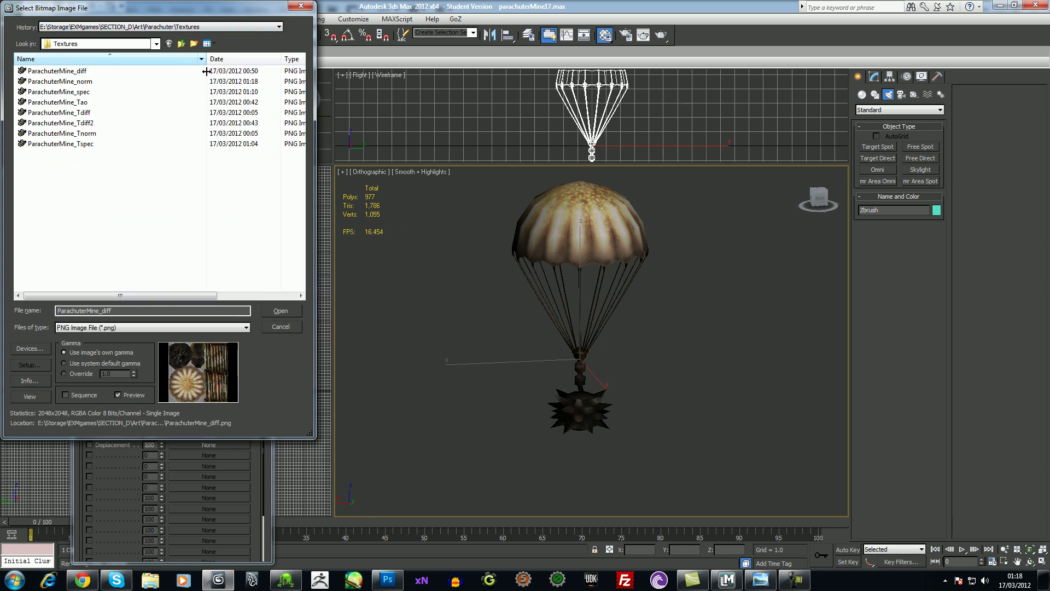
{"action": "double_click", "coordinate": [85, 92]}
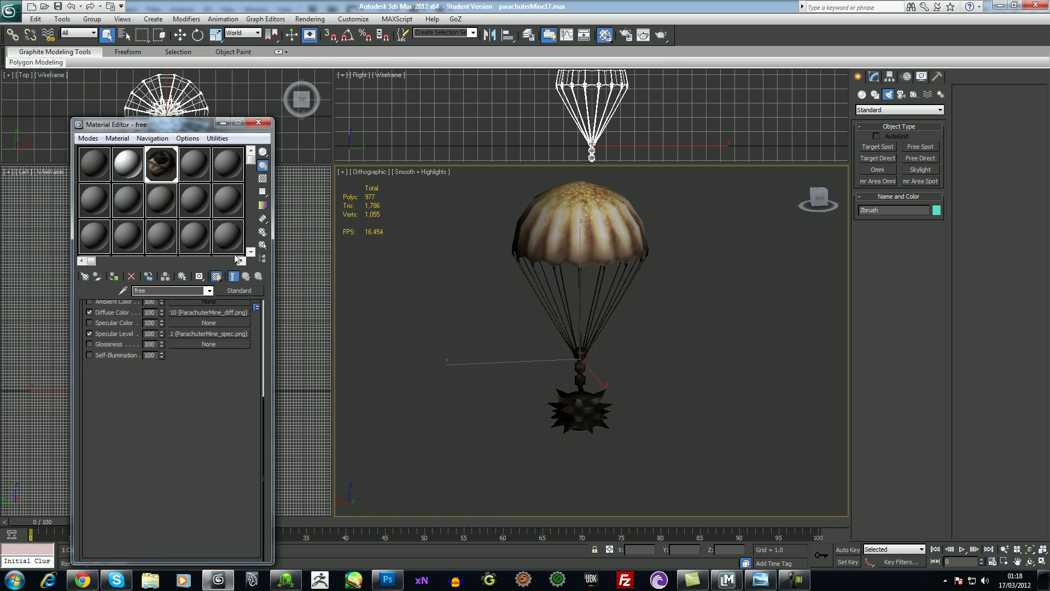
{"action": "left_click", "coordinate": [209, 290]}
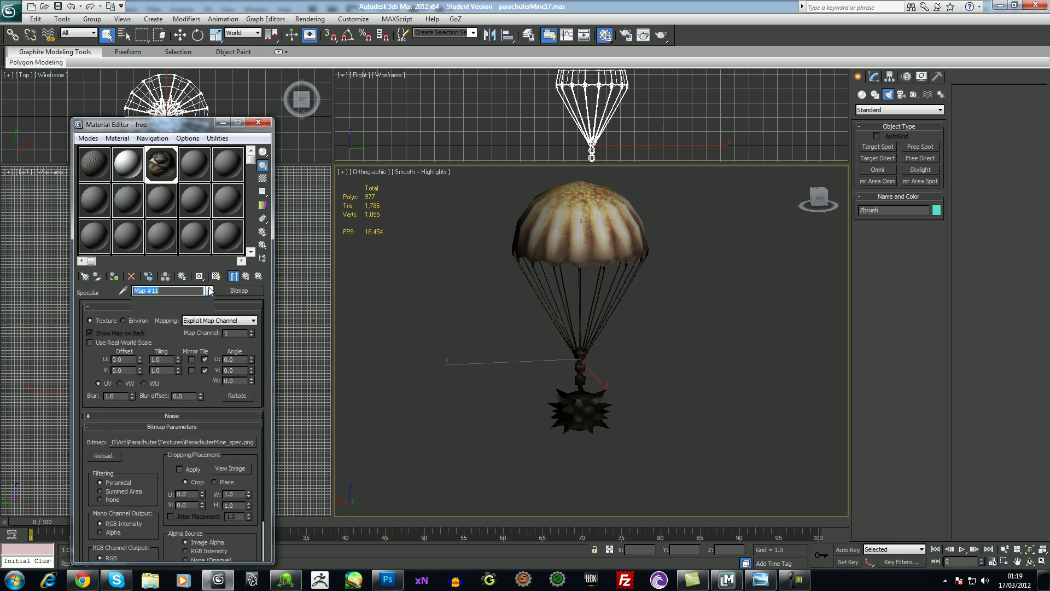
{"action": "left_click", "coordinate": [201, 305]}
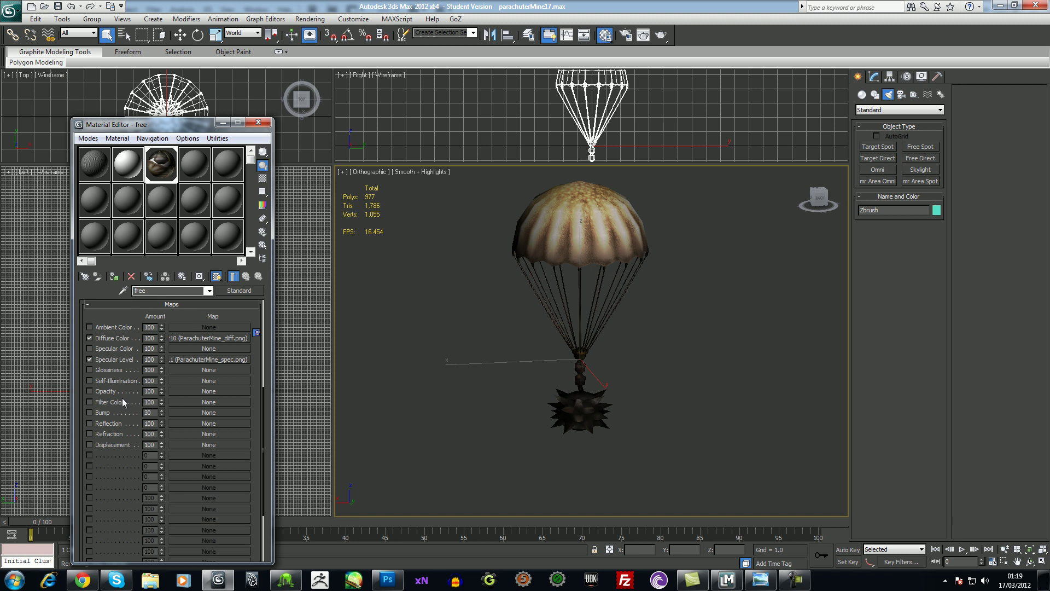
Add a Normal Bump map to the material's Bump slot and load ParachuterMine_norm as its normal bitmap
{"action": "left_click", "coordinate": [185, 413]}
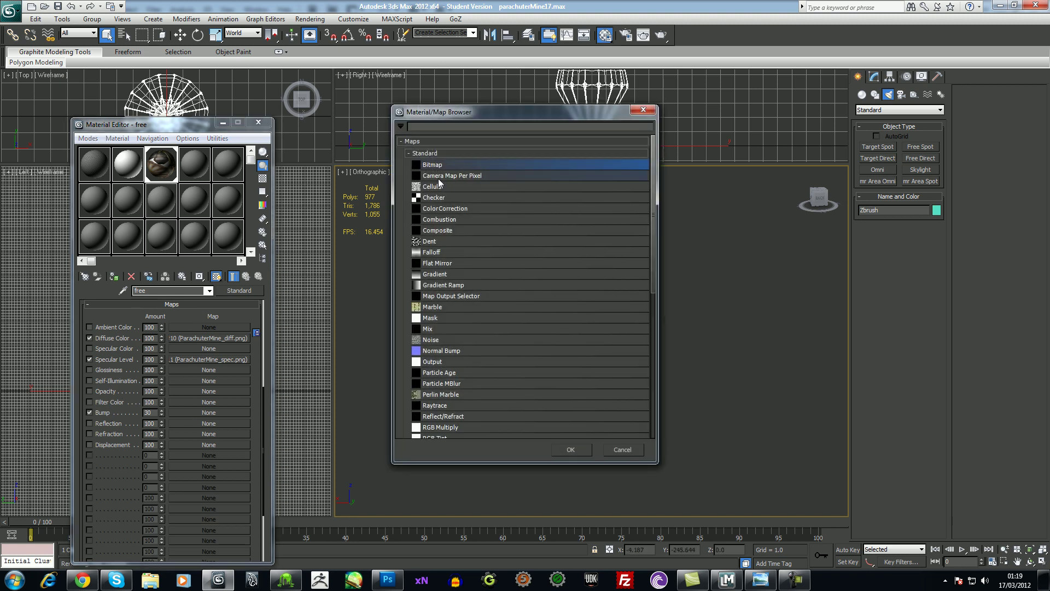
{"action": "double_click", "coordinate": [429, 349]}
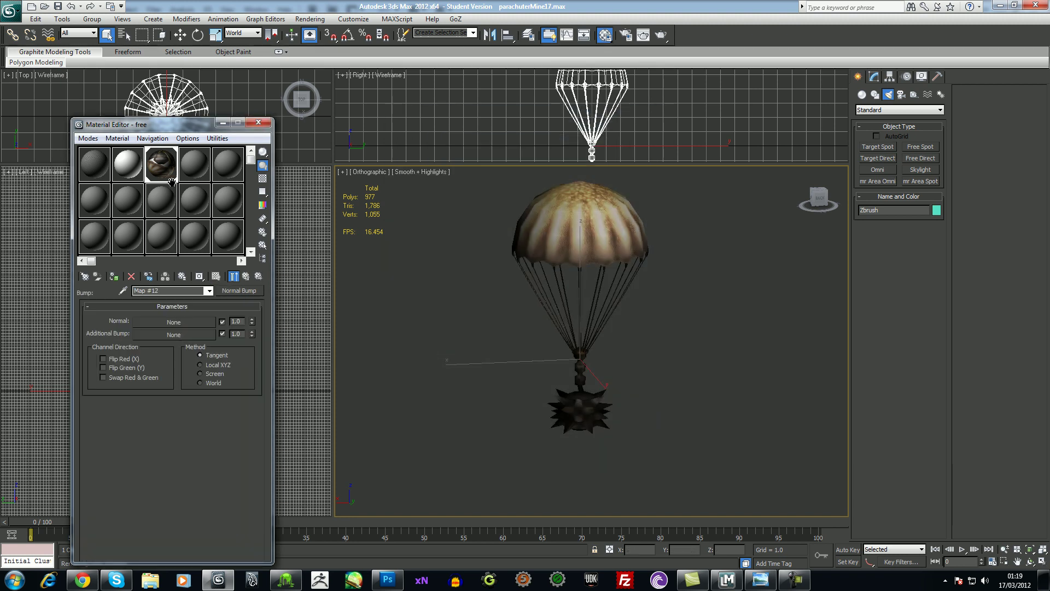
{"action": "left_click", "coordinate": [174, 324]}
{"action": "double_click", "coordinate": [408, 164]}
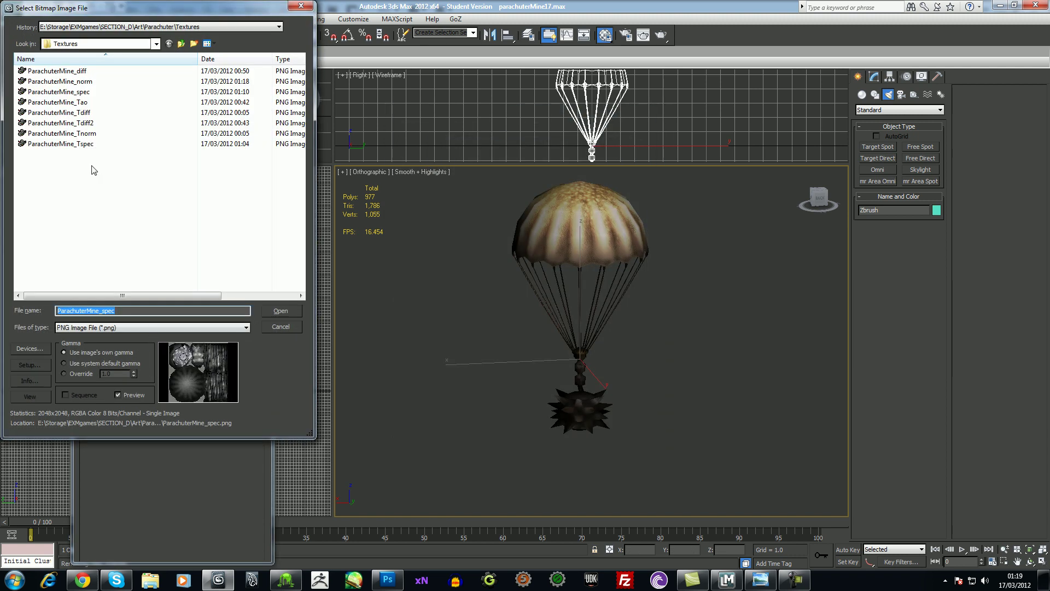
{"action": "double_click", "coordinate": [80, 82]}
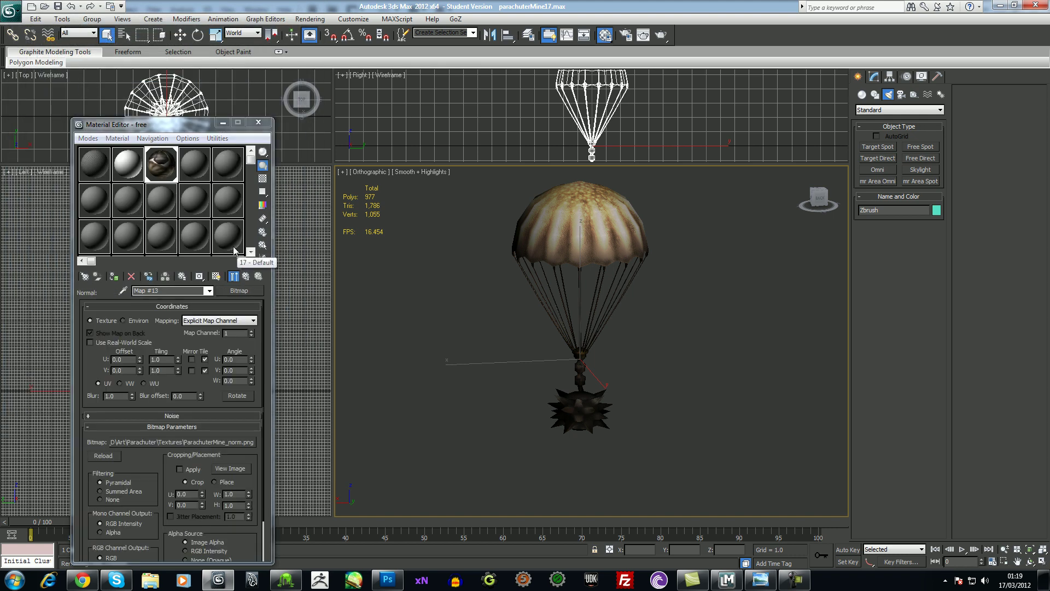
Return to the top level of the "free" material and change how materials are shown in the viewport so its maps display
{"action": "left_click", "coordinate": [209, 291]}
{"action": "left_click", "coordinate": [180, 299]}
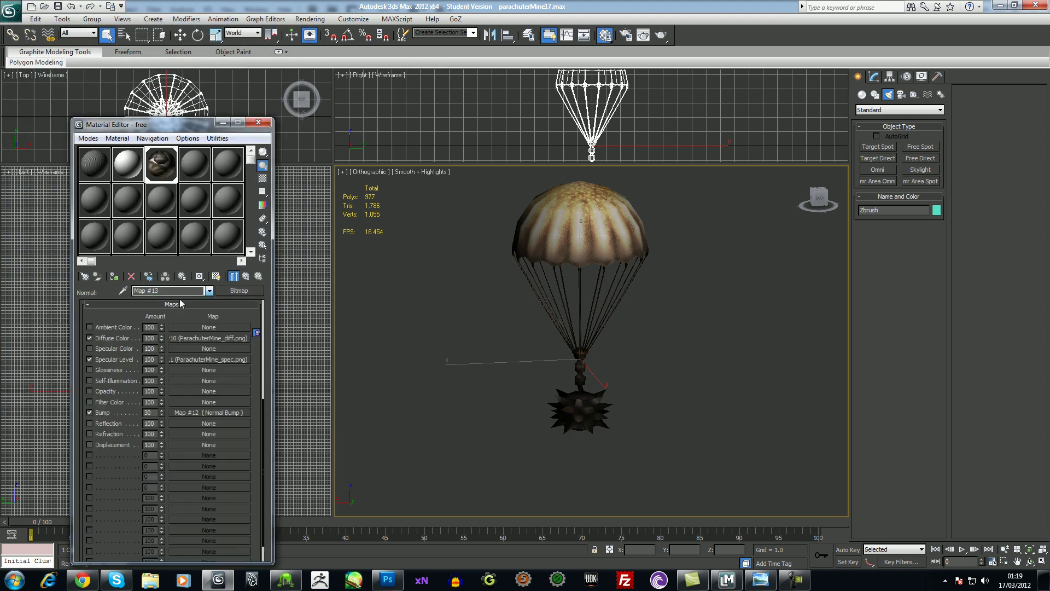
{"action": "right_click", "coordinate": [165, 166]}
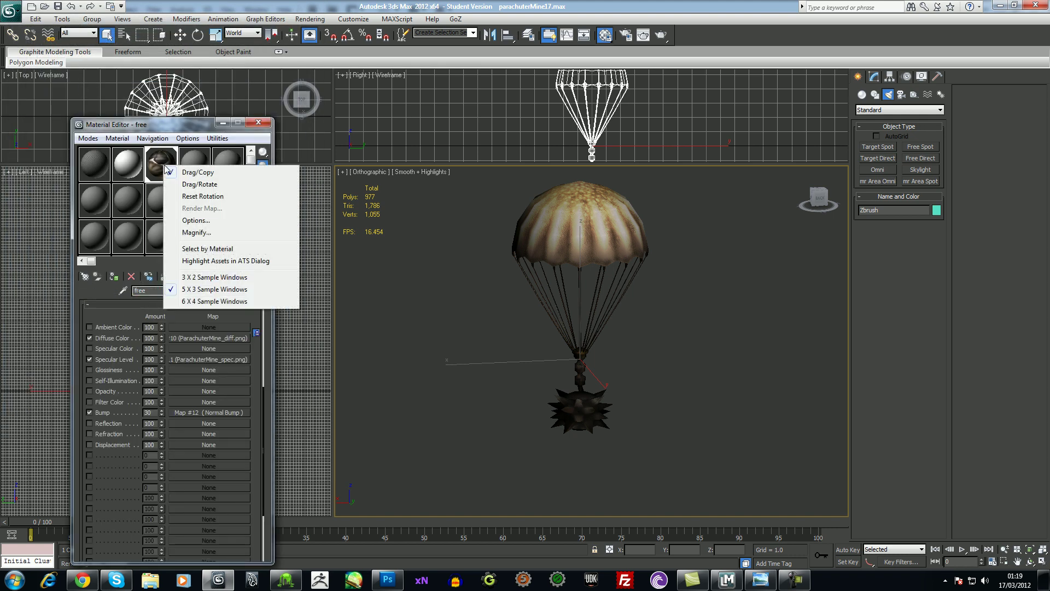
{"action": "left_click", "coordinate": [125, 139]}
{"action": "left_click", "coordinate": [122, 138]}
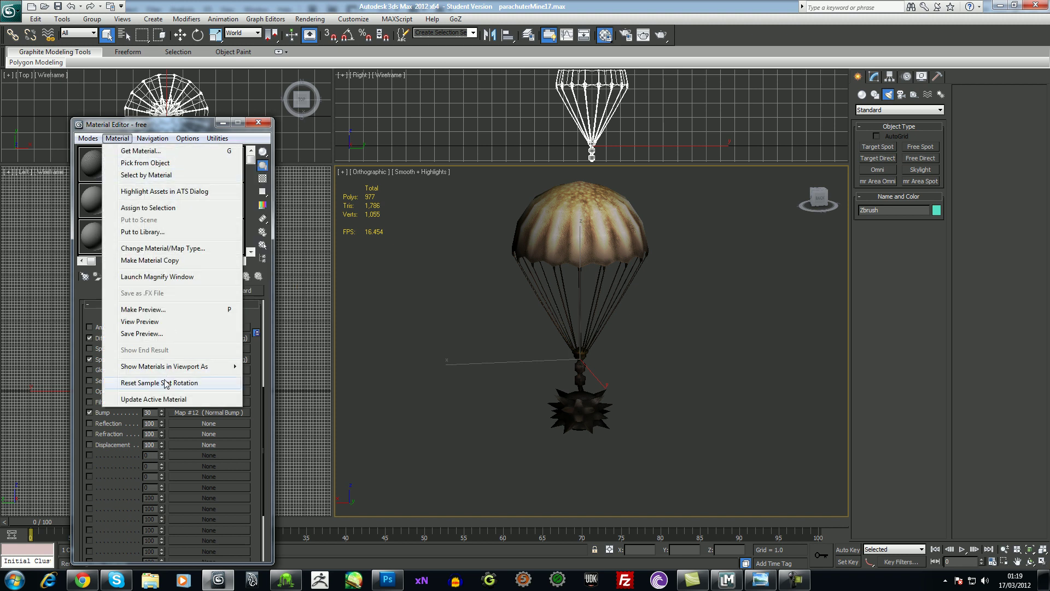
{"action": "mouse_move", "coordinate": [170, 370]}
{"action": "left_click", "coordinate": [285, 408]}
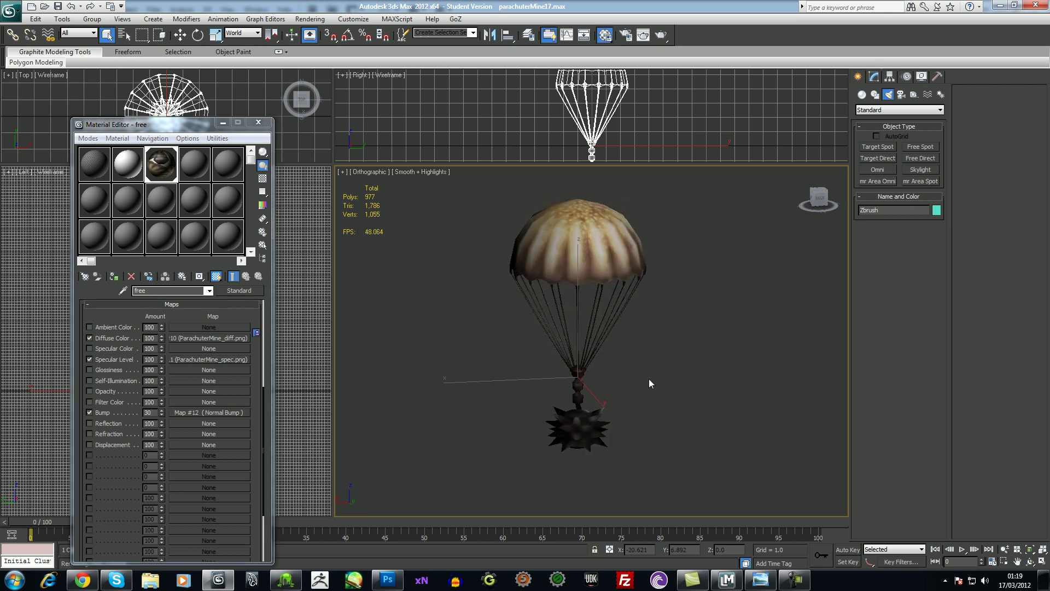
Maximize the orthographic viewport around the parachute mine and set the material's Bump amount to 100
{"action": "key", "text": "alt+w"}
{"action": "middle_click_drag", "start_coordinate": [649, 366], "coordinate": [686, 399]}
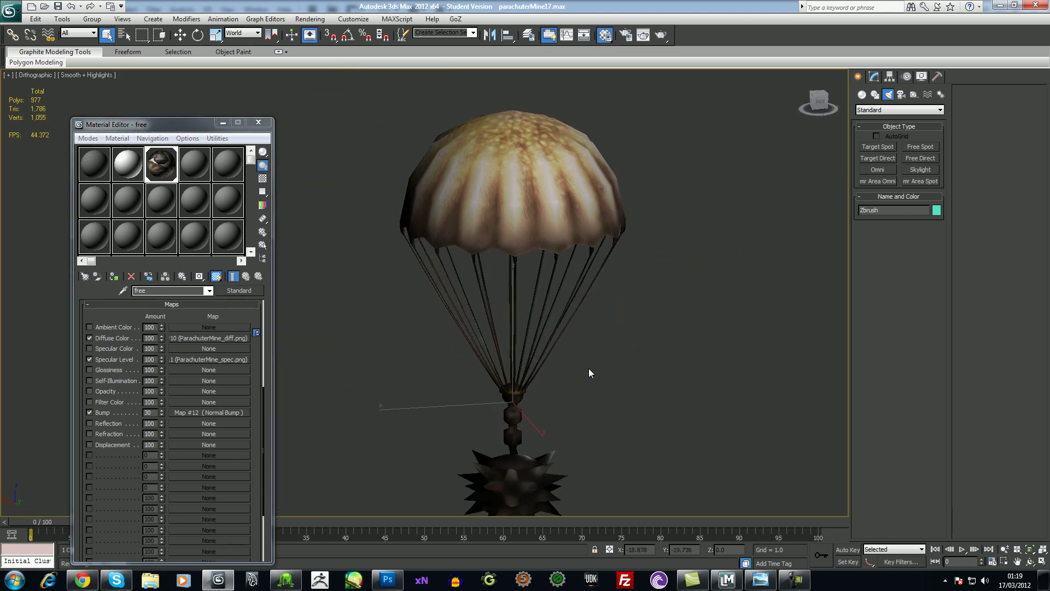
{"action": "scroll", "coordinate": [588, 368], "scroll_direction": "down", "scroll_amount": 3}
{"action": "scroll", "coordinate": [595, 382], "scroll_direction": "up", "scroll_amount": 2}
{"action": "middle_click_drag", "start_coordinate": [596, 381], "coordinate": [514, 385], "text": "alt"}
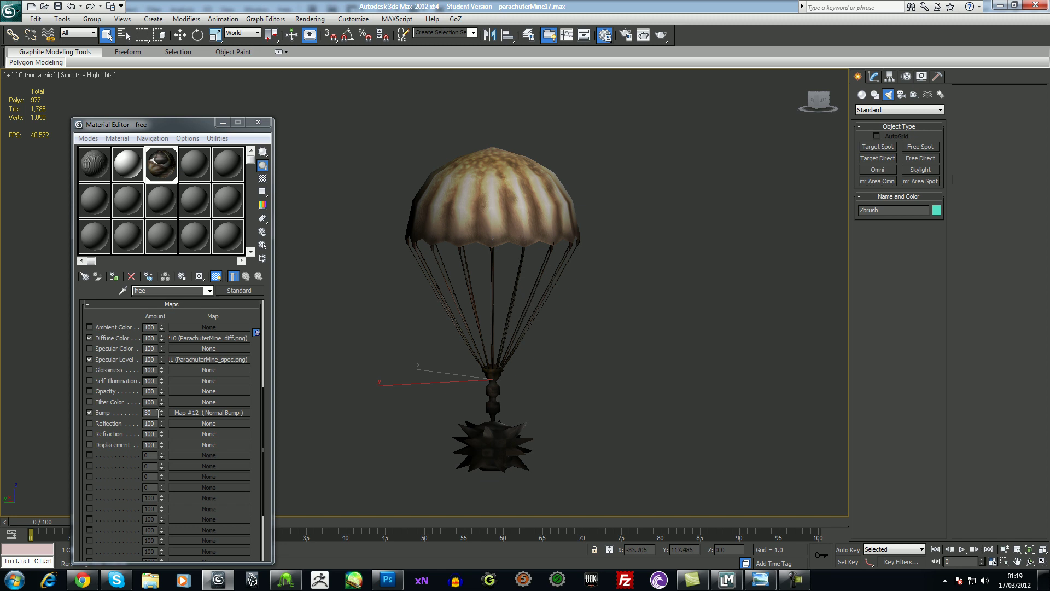
{"action": "left_click_drag", "start_coordinate": [158, 413], "coordinate": [127, 416]}
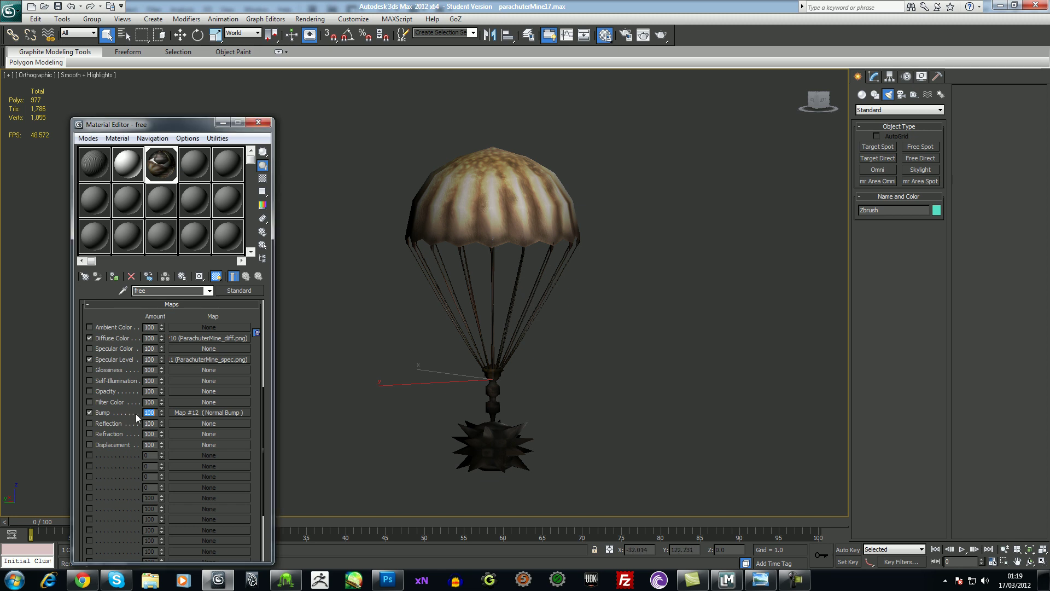
Inspect the canopy, cords and spiked ball up close and raise the material's Specular Level amount to 239
{"action": "middle_click_drag", "start_coordinate": [579, 345], "coordinate": [610, 323], "text": "alt"}
{"action": "scroll", "coordinate": [614, 385], "scroll_direction": "up", "scroll_amount": 2}
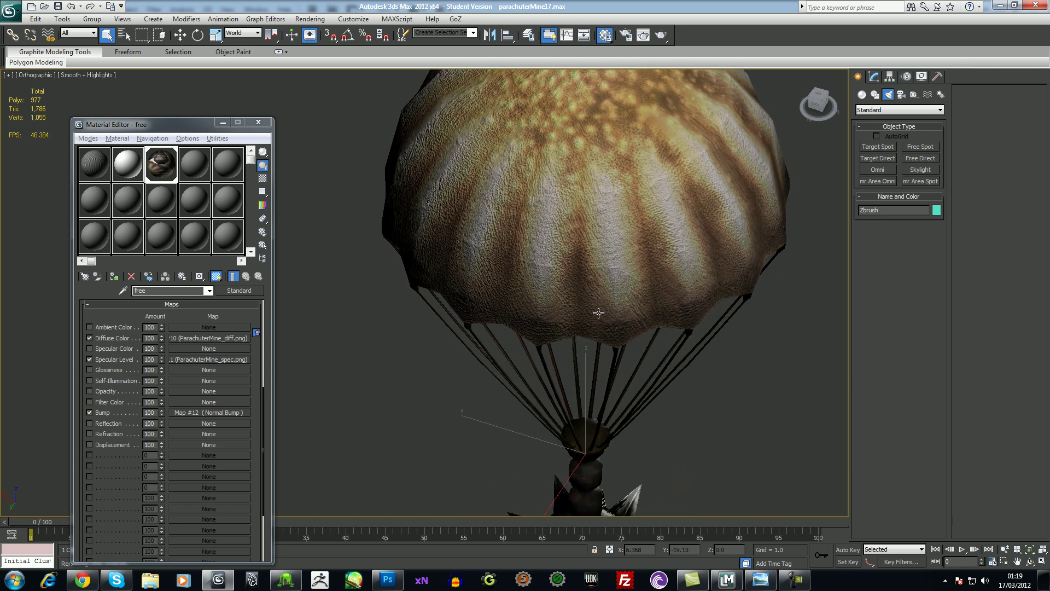
{"action": "middle_click_drag", "start_coordinate": [509, 309], "coordinate": [611, 295], "text": "alt"}
{"action": "middle_click_drag", "start_coordinate": [562, 249], "coordinate": [552, 279], "text": "alt"}
{"action": "scroll", "coordinate": [552, 279], "scroll_direction": "up", "scroll_amount": 6}
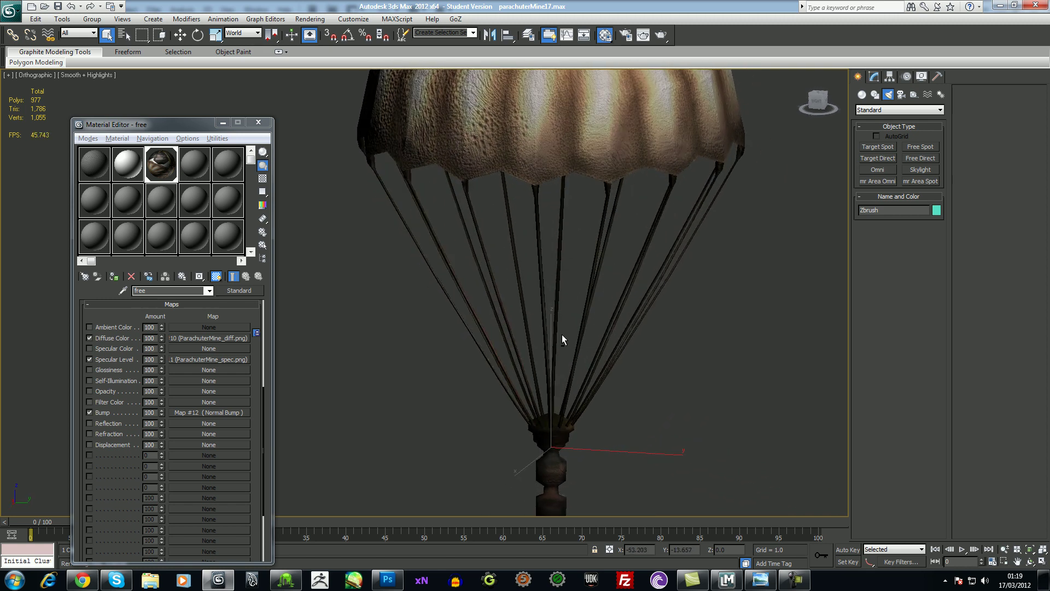
{"action": "middle_click_drag", "start_coordinate": [612, 394], "coordinate": [503, 332], "text": "alt"}
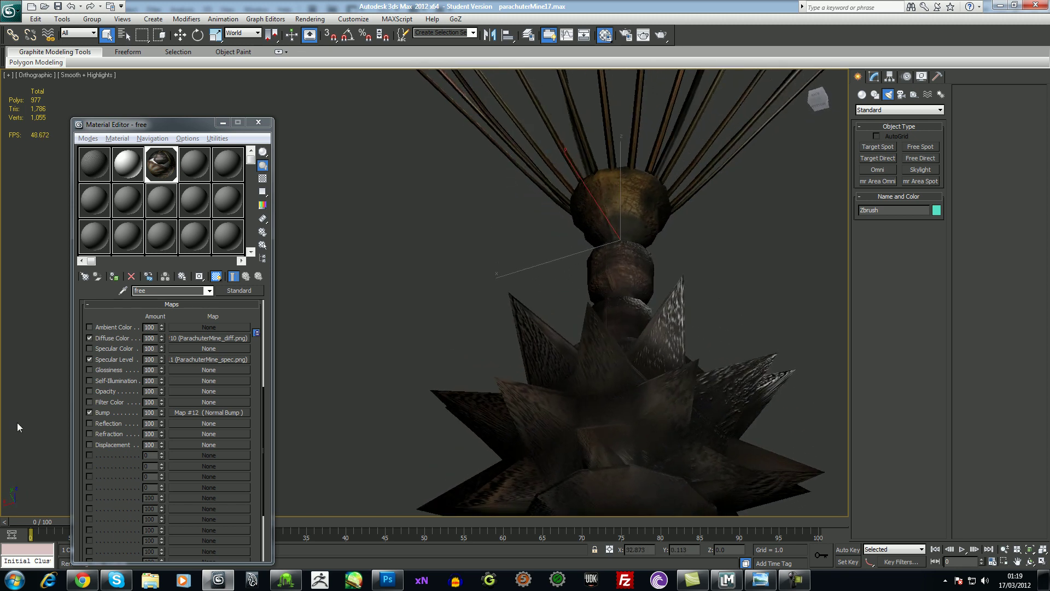
{"action": "left_click_drag", "start_coordinate": [161, 360], "coordinate": [181, 284]}
{"action": "middle_click_drag", "start_coordinate": [317, 359], "coordinate": [420, 356], "text": "alt"}
{"action": "scroll", "coordinate": [526, 321], "scroll_direction": "down", "scroll_amount": 3}
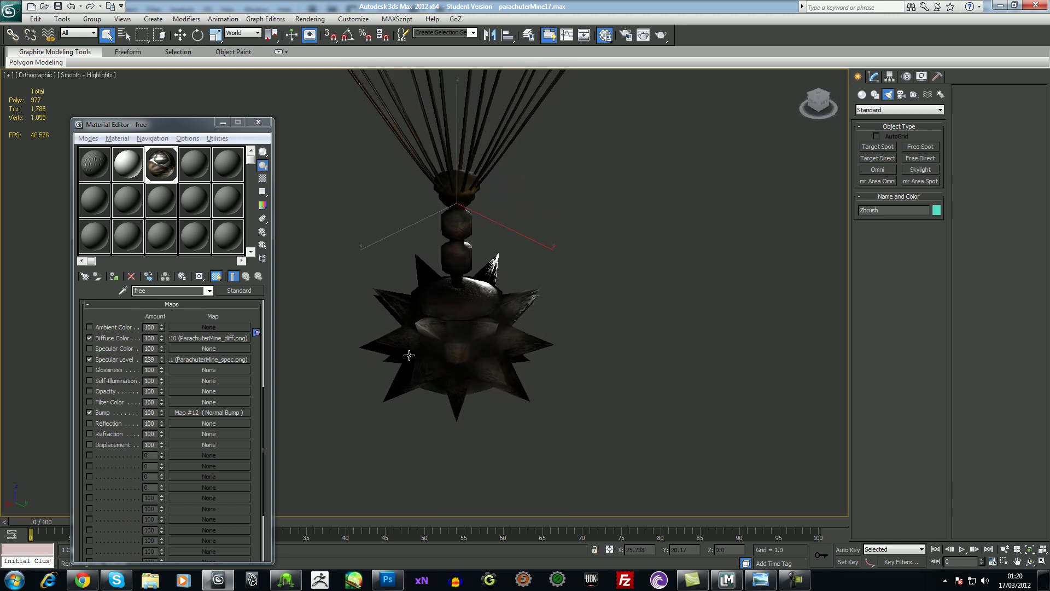
Try a Bump amount of 50 on the material and view the whole model
{"action": "left_click_drag", "start_coordinate": [156, 413], "coordinate": [131, 411]}
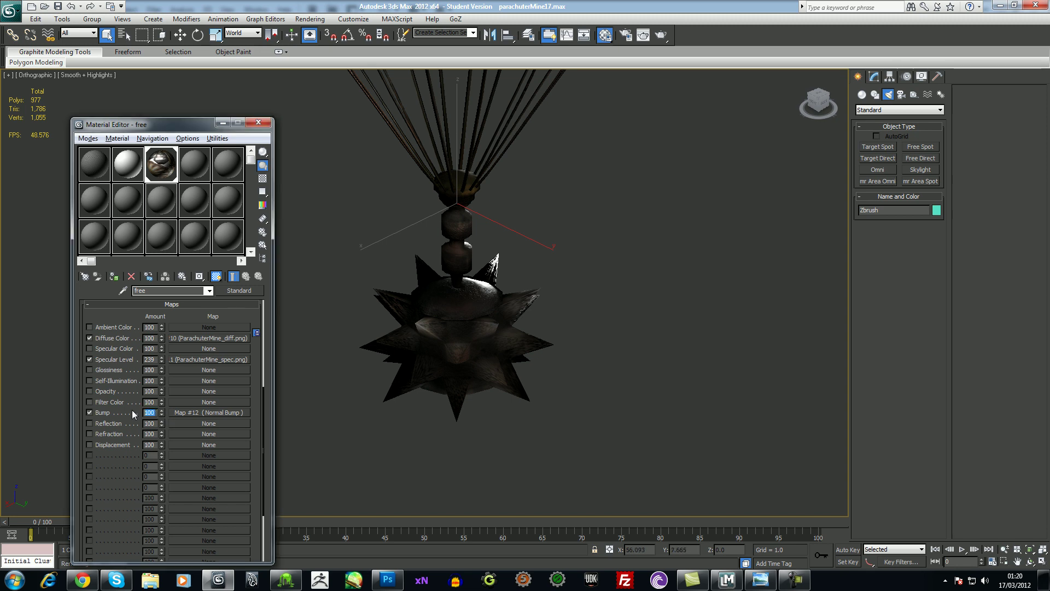
{"action": "middle_click_drag", "start_coordinate": [529, 339], "coordinate": [435, 329], "text": "alt"}
{"action": "scroll", "coordinate": [435, 329], "scroll_direction": "down", "scroll_amount": 3}
{"action": "scroll", "coordinate": [572, 334], "scroll_direction": "down", "scroll_amount": 4}
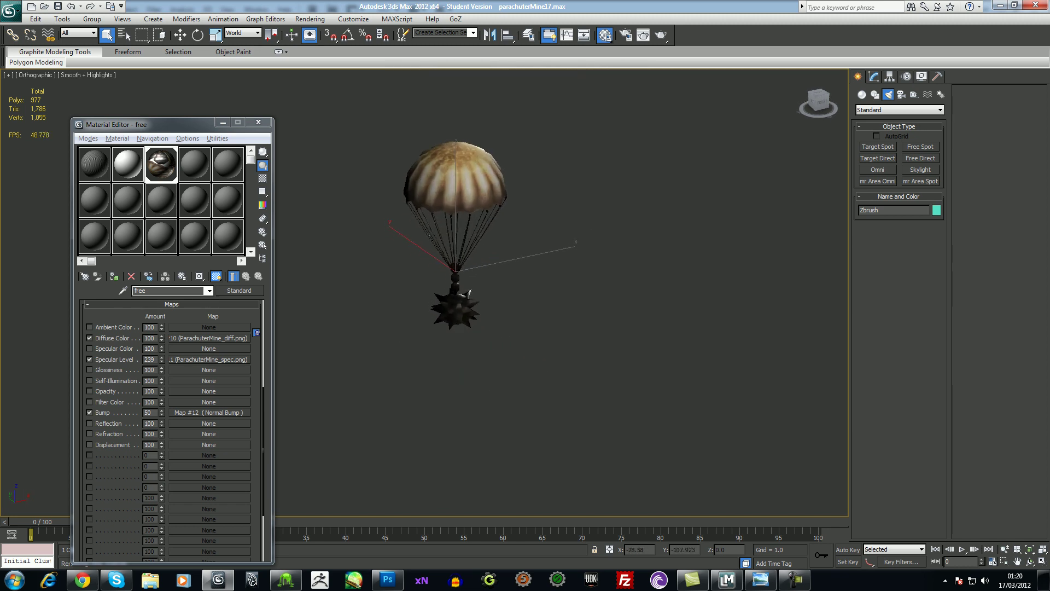
Create an Omni light beside the spiked ball and move it lower and towards the front of the model
{"action": "scroll", "coordinate": [572, 333], "scroll_direction": "up", "scroll_amount": 2}
{"action": "left_click", "coordinate": [877, 170]}
{"action": "left_click", "coordinate": [607, 309]}
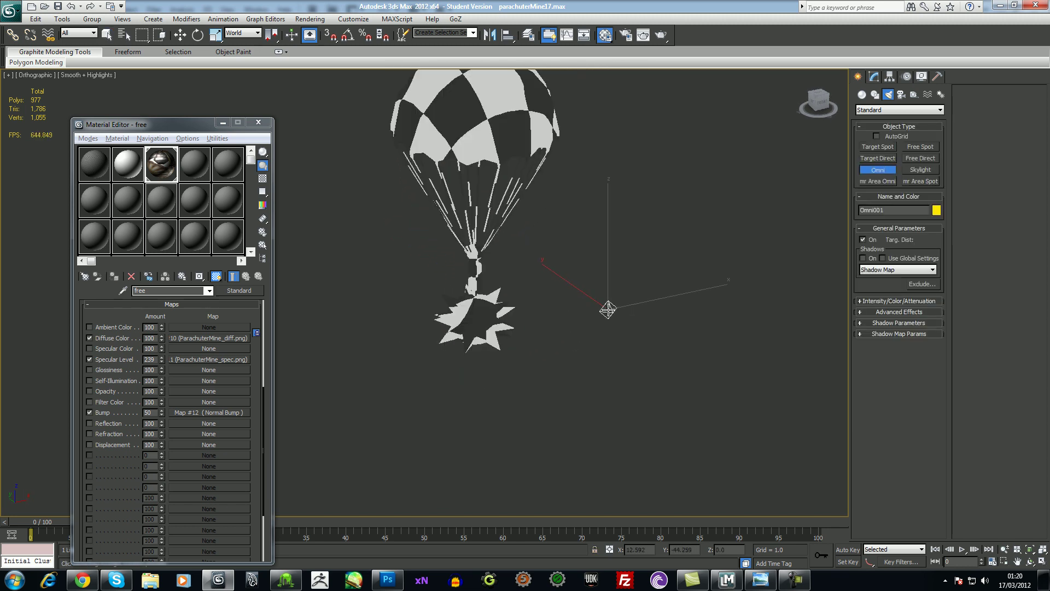
{"action": "key", "text": "w"}
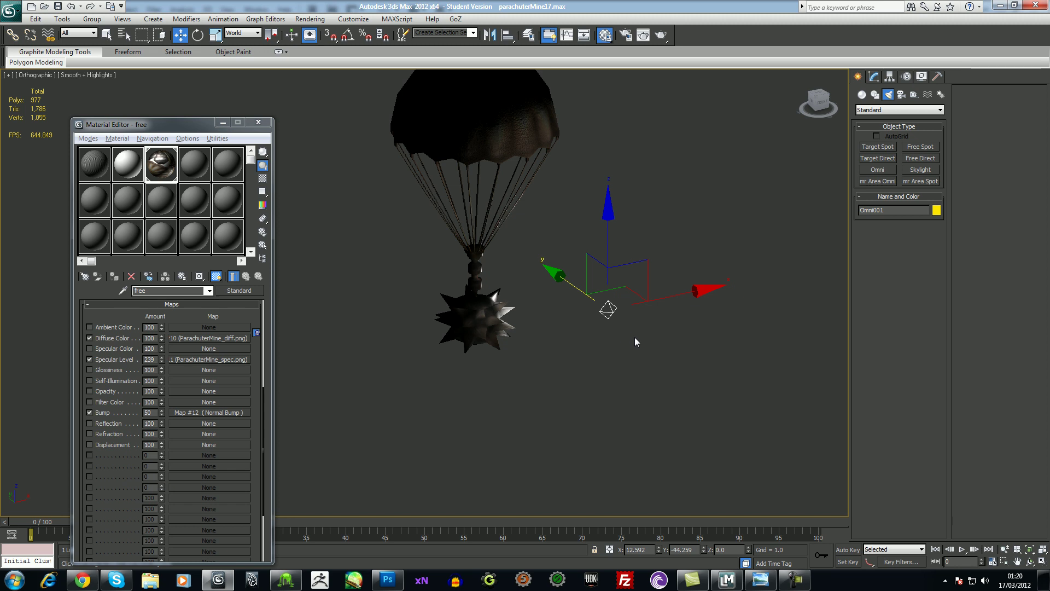
{"action": "left_click_drag", "start_coordinate": [647, 280], "coordinate": [582, 391]}
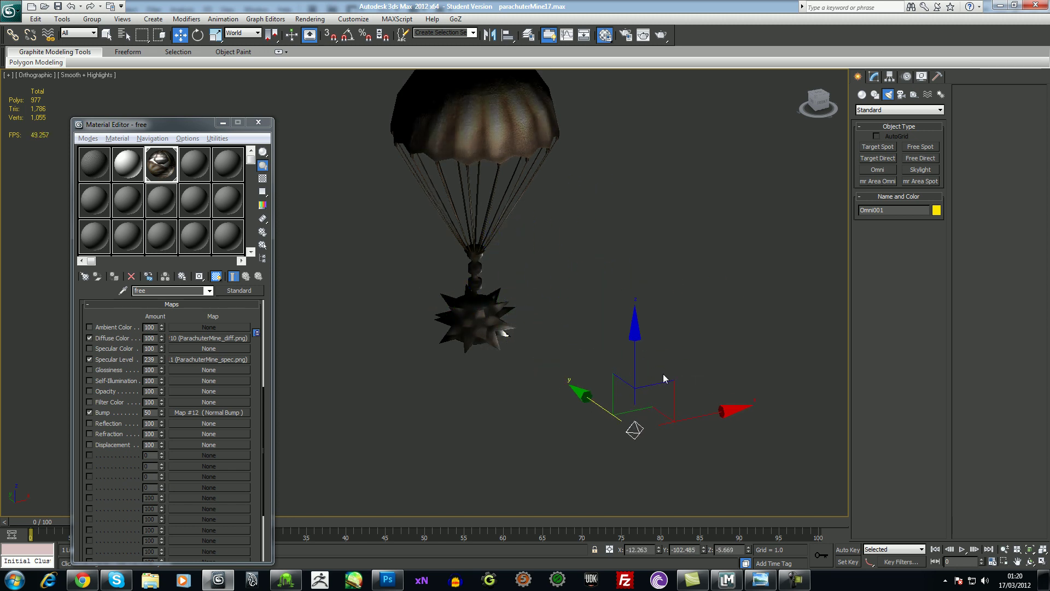
Move the Omni light around the mine to about X -35, Y -75, Z 23, beside the spiked ball
{"action": "left_click_drag", "start_coordinate": [670, 383], "coordinate": [498, 265]}
{"action": "left_click_drag", "start_coordinate": [428, 287], "coordinate": [492, 279]}
{"action": "middle_click_drag", "start_coordinate": [590, 353], "coordinate": [410, 328], "text": "alt"}
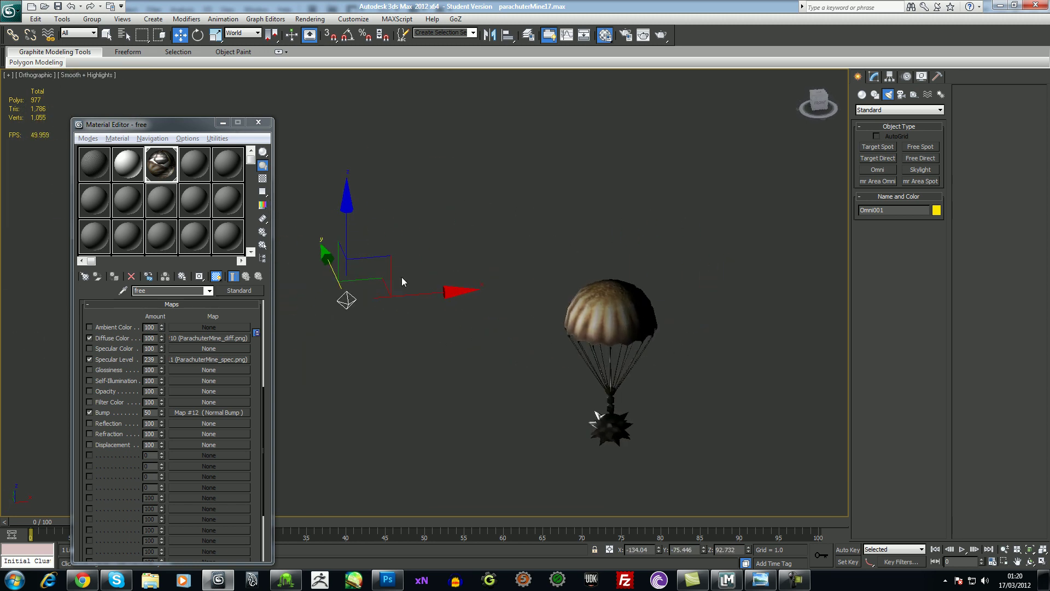
{"action": "left_click_drag", "start_coordinate": [390, 257], "coordinate": [611, 380]}
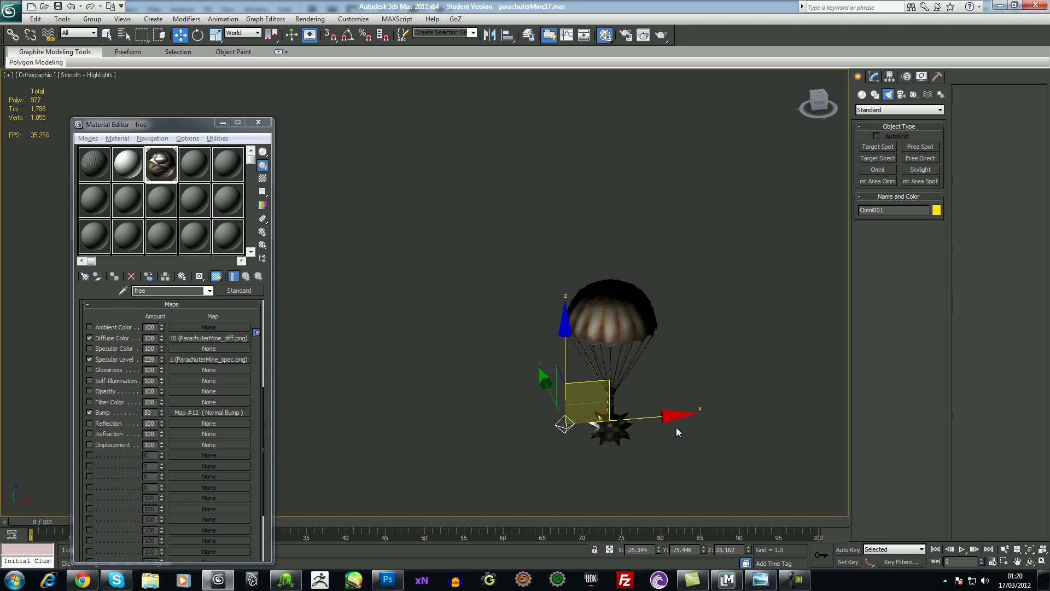
Shift the Omni light to about X -63, Y -75, Z 47 to light the mine from another side
{"action": "middle_click_drag", "start_coordinate": [669, 428], "coordinate": [603, 369]}
{"action": "scroll", "coordinate": [659, 392], "scroll_direction": "up", "scroll_amount": 5}
{"action": "middle_click_drag", "start_coordinate": [660, 392], "coordinate": [547, 312]}
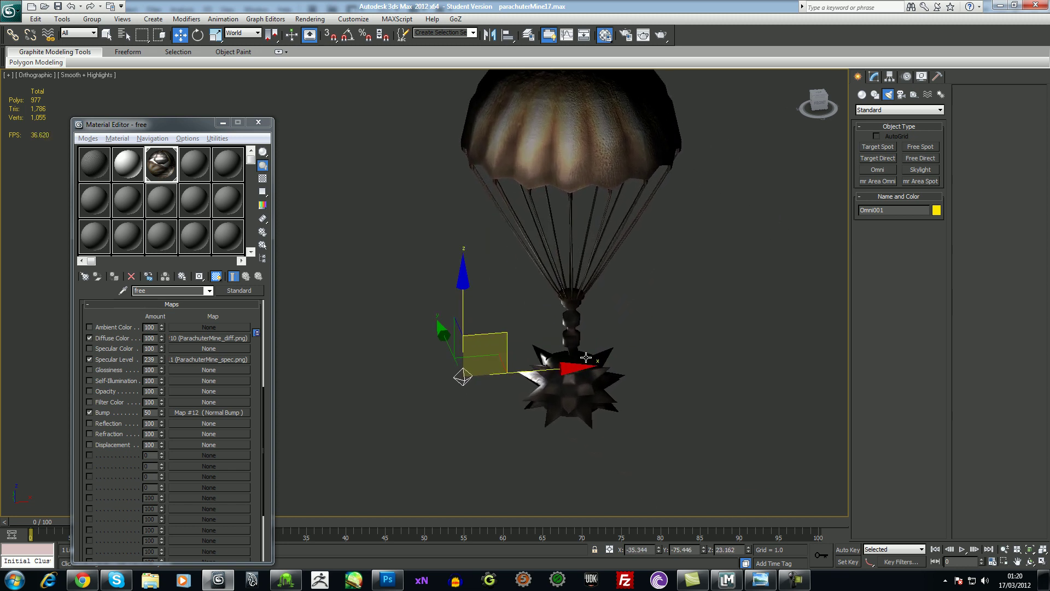
{"action": "scroll", "coordinate": [547, 312], "scroll_direction": "up", "scroll_amount": 2}
{"action": "middle_click_drag", "start_coordinate": [528, 413], "coordinate": [625, 420], "text": "alt"}
{"action": "left_click_drag", "start_coordinate": [656, 352], "coordinate": [558, 262]}
{"action": "middle_click_drag", "start_coordinate": [573, 366], "coordinate": [536, 407], "text": "alt"}
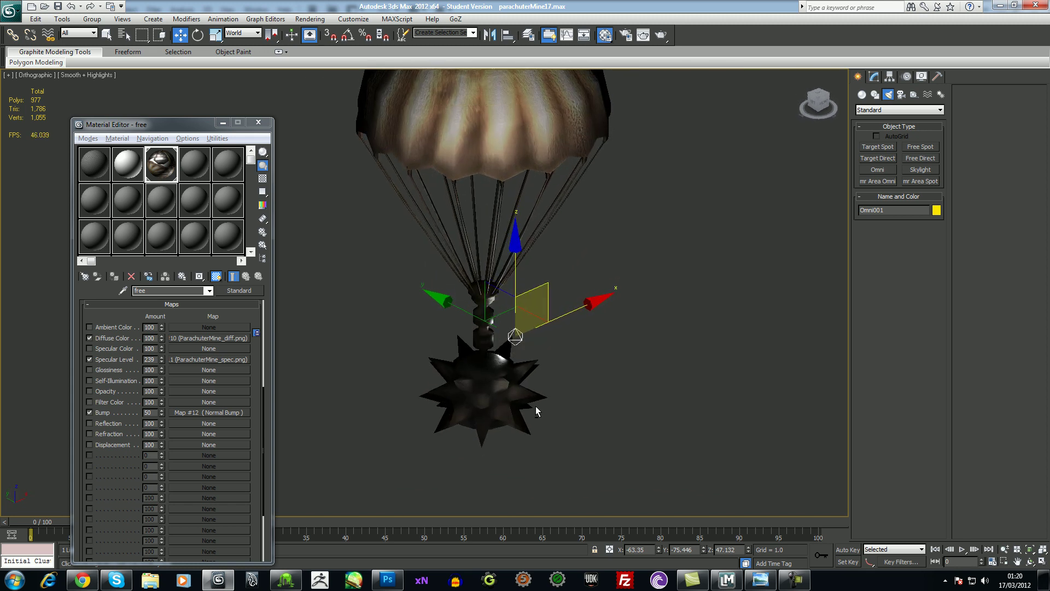
Try a Bump amount of 30 on the material, and set it back to 100 for comparison
{"action": "double_click", "coordinate": [146, 412]}
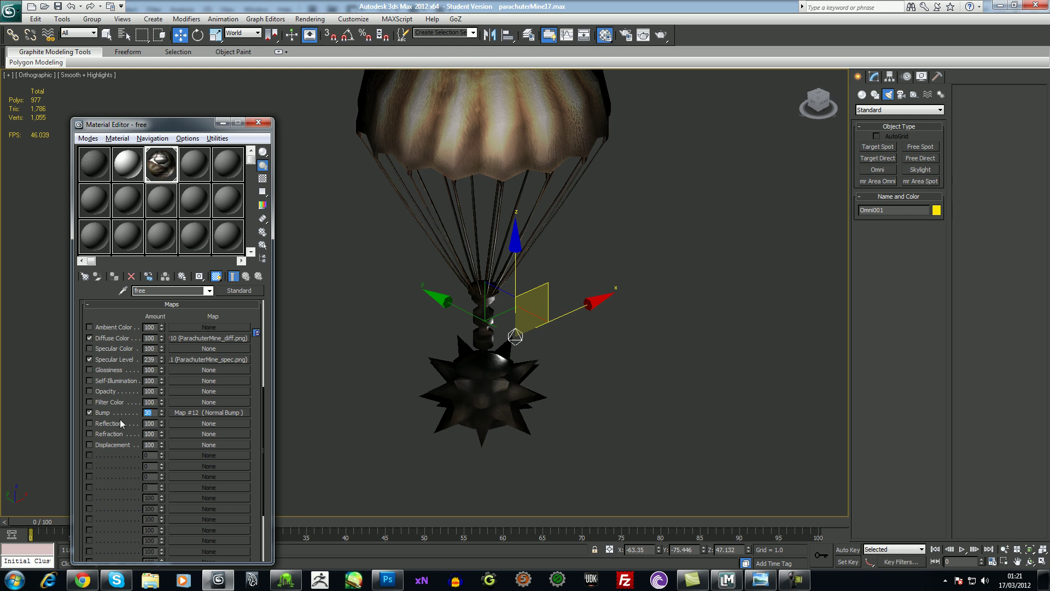
{"action": "middle_click_drag", "start_coordinate": [409, 400], "coordinate": [411, 399]}
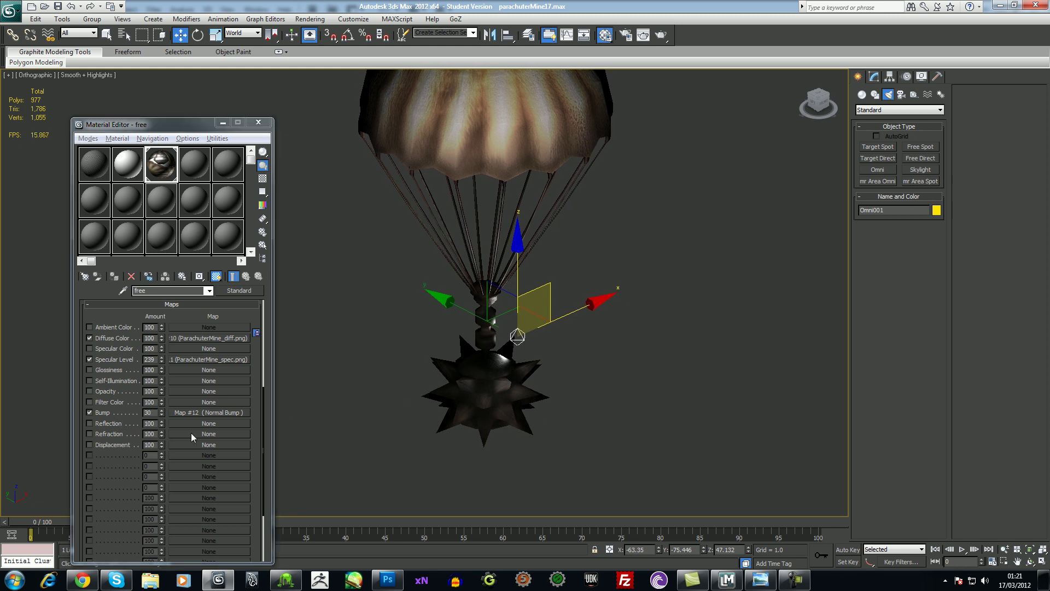
{"action": "left_click", "coordinate": [147, 413]}
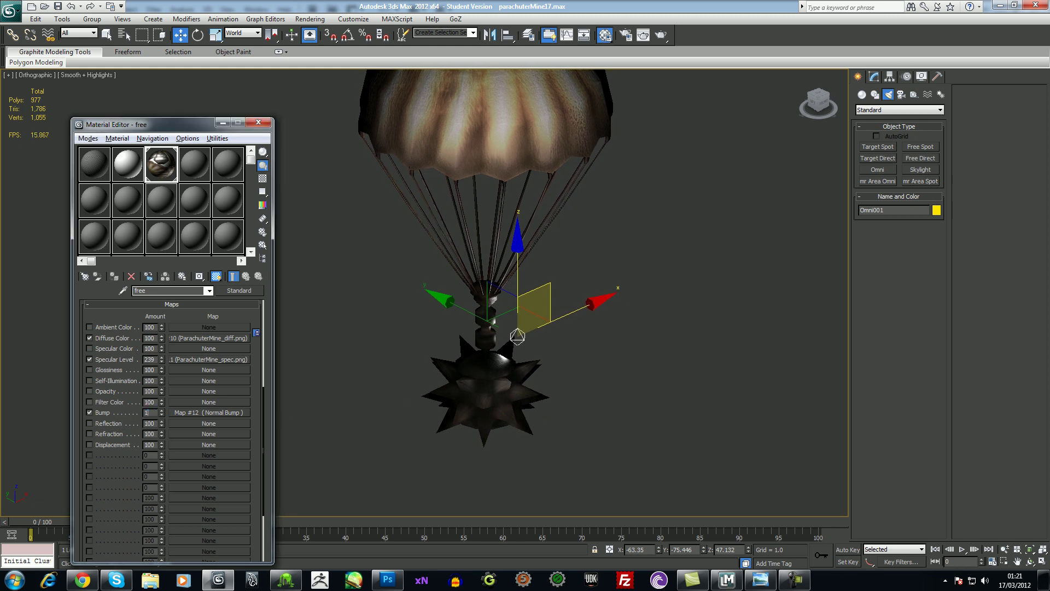
{"action": "key", "text": "Return"}
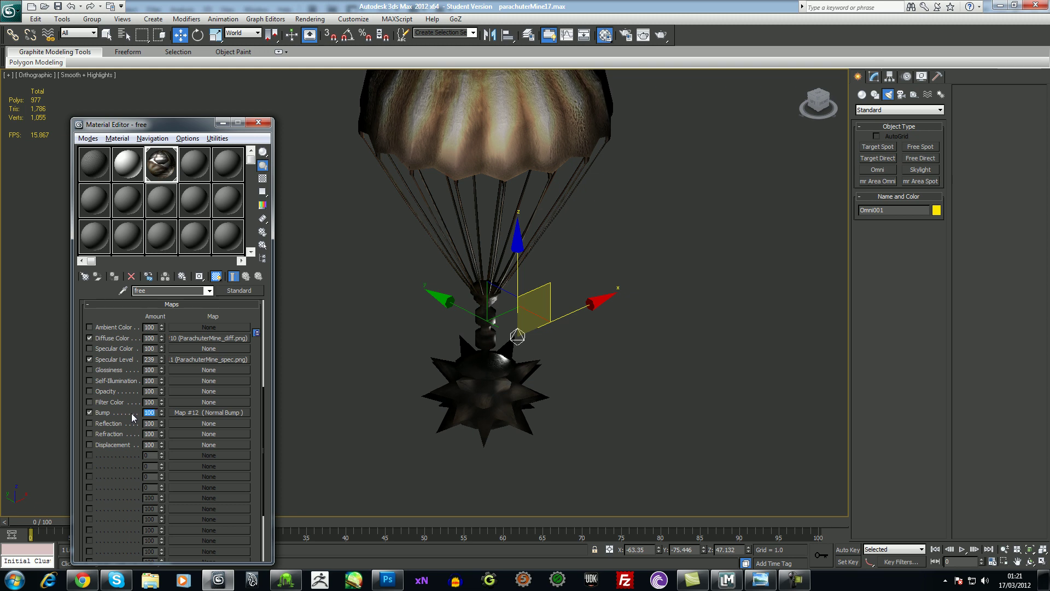
{"action": "middle_click_drag", "start_coordinate": [493, 389], "coordinate": [503, 393], "text": "alt"}
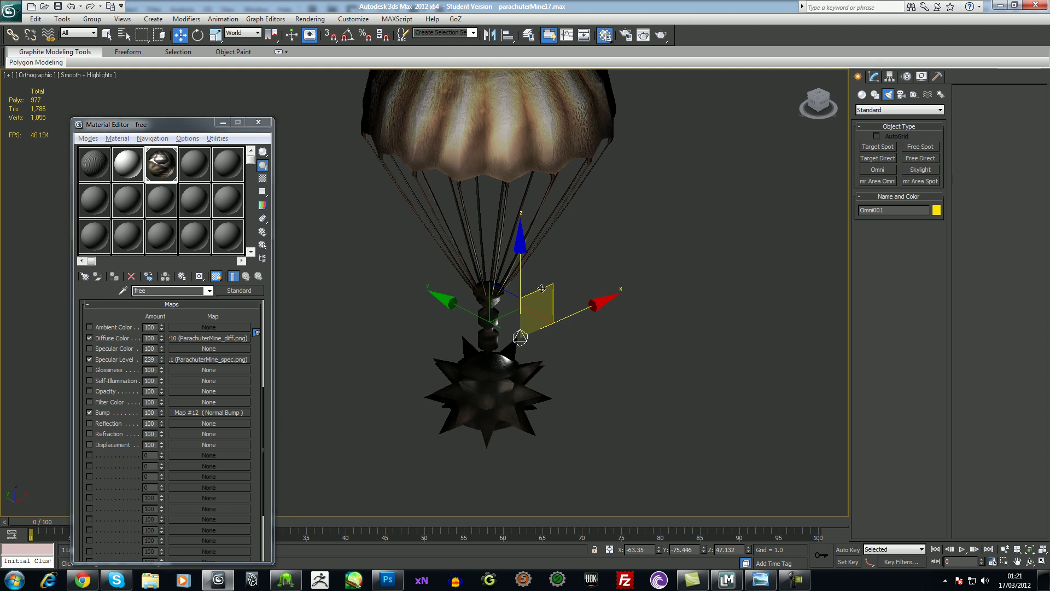
Move the Omni light to about X -62, Y -99, Z 43 and view the canopy's surface
{"action": "mouse_move", "coordinate": [550, 289]}
{"action": "left_mouse_down"}
{"action": "mouse_move", "coordinate": [548, 310]}
{"action": "mouse_move", "coordinate": [512, 282]}
{"action": "mouse_move", "coordinate": [556, 309]}
{"action": "left_mouse_up"}
{"action": "left_click_drag", "start_coordinate": [460, 320], "coordinate": [563, 333]}
{"action": "middle_click_drag", "start_coordinate": [578, 280], "coordinate": [572, 399]}
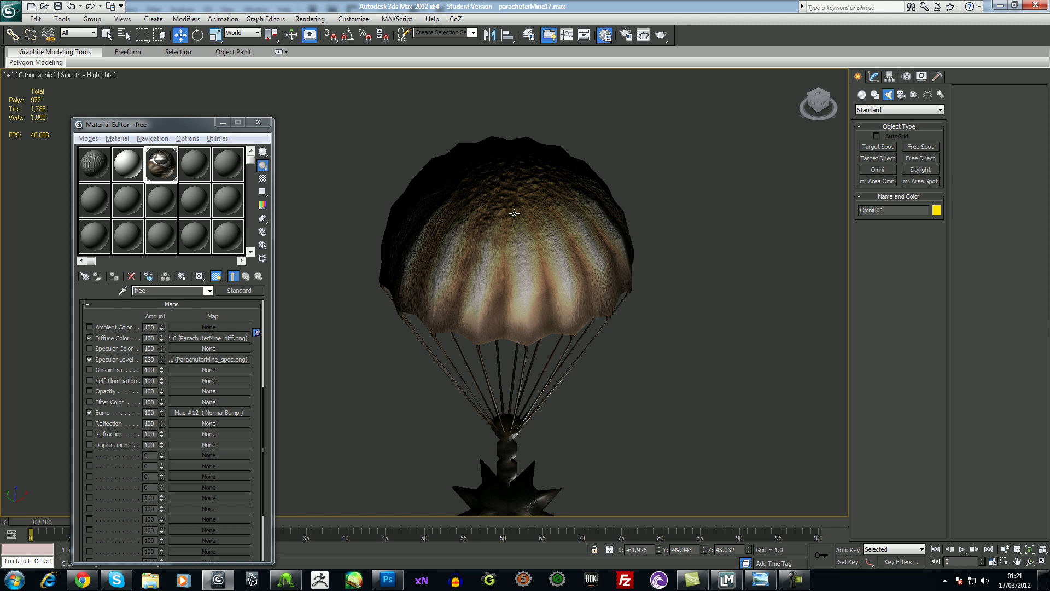
Switch to Photoshop, select Layer 0 of the normal map, choose the Eraser tool and keep the foreground colour at 7f7fff
{"action": "left_click", "coordinate": [385, 584]}
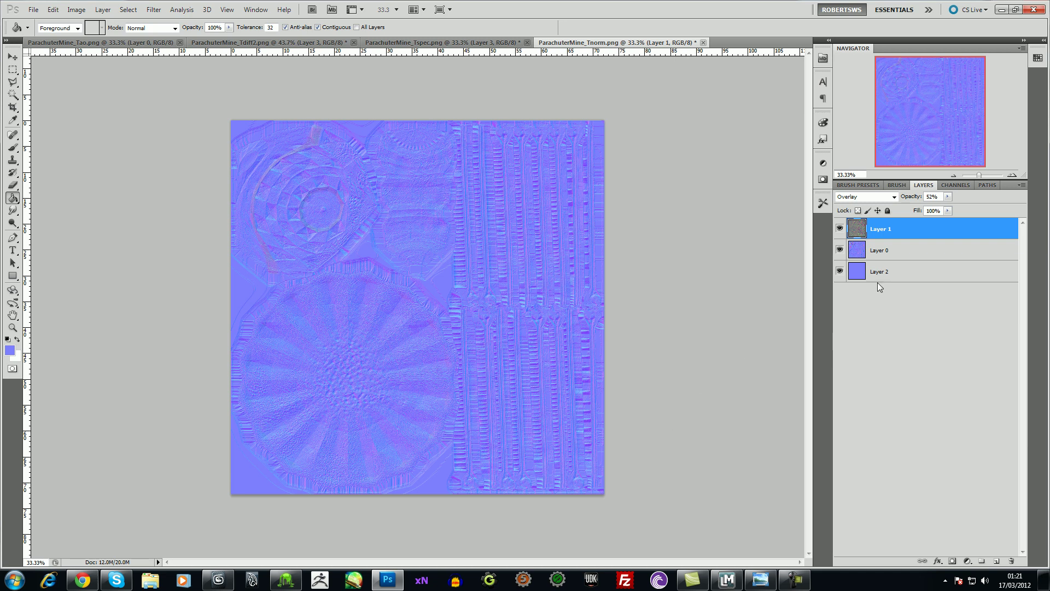
{"action": "left_click", "coordinate": [884, 252]}
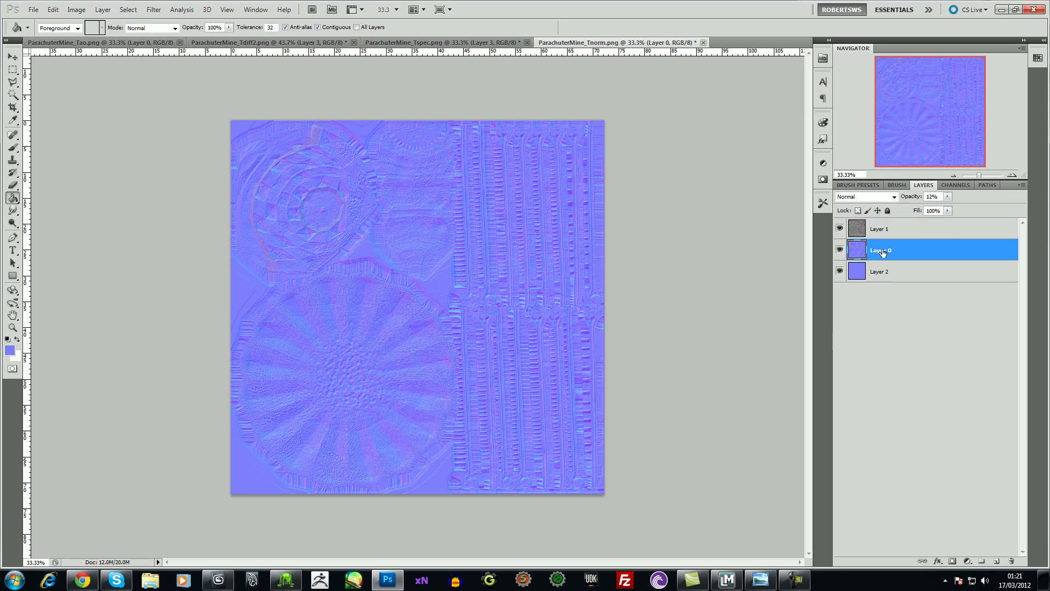
{"action": "left_click", "coordinate": [20, 186]}
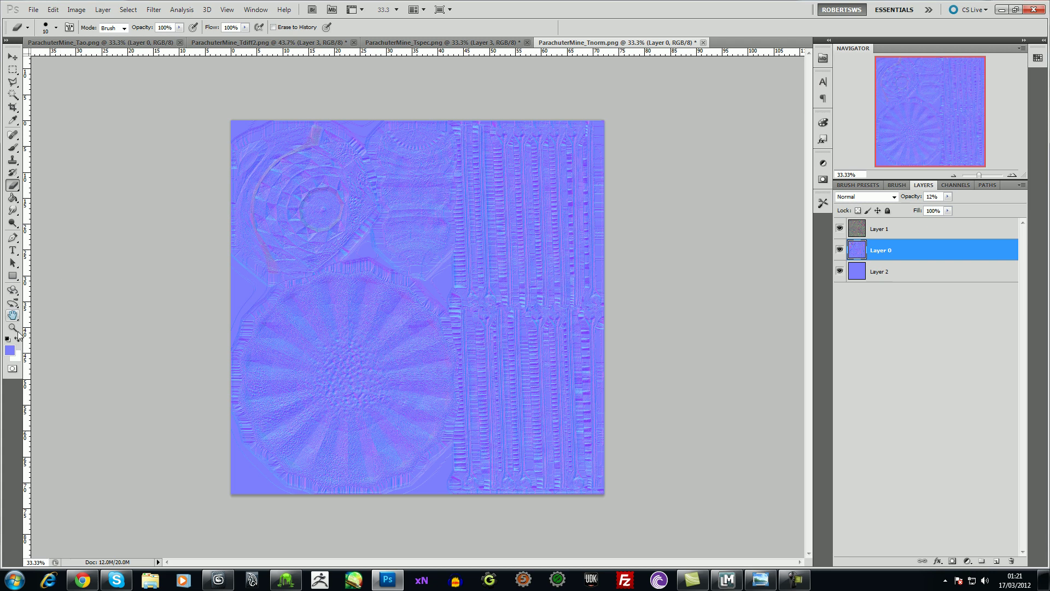
{"action": "left_click", "coordinate": [10, 350]}
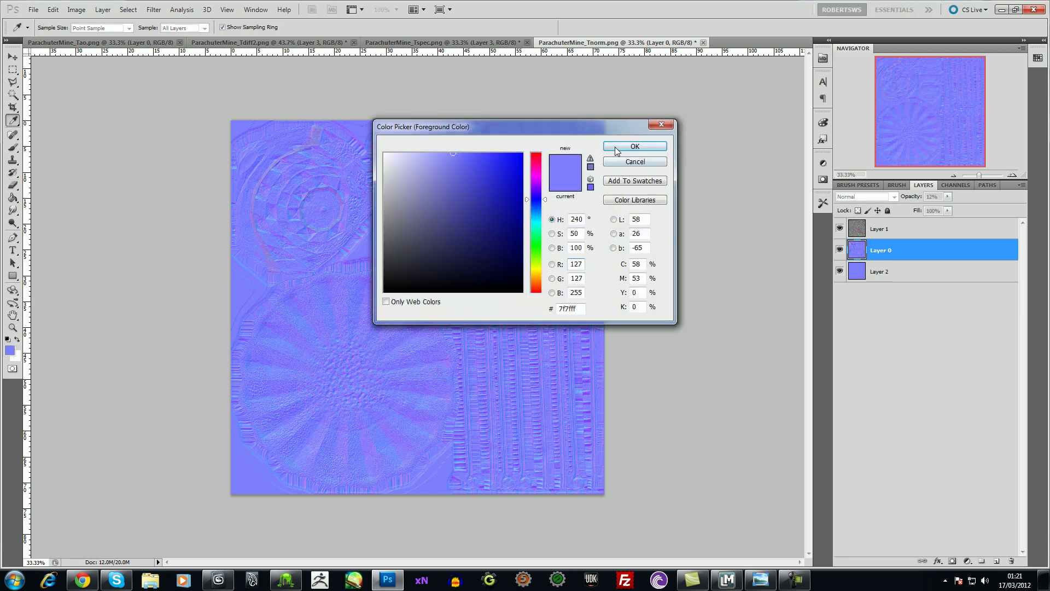
{"action": "left_click", "coordinate": [625, 147]}
Choose an eraser tip and erase the large canopy circle's detail on Layer 0 and Layer 1, using size 300 and 60% opacity
{"action": "left_click", "coordinate": [900, 186]}
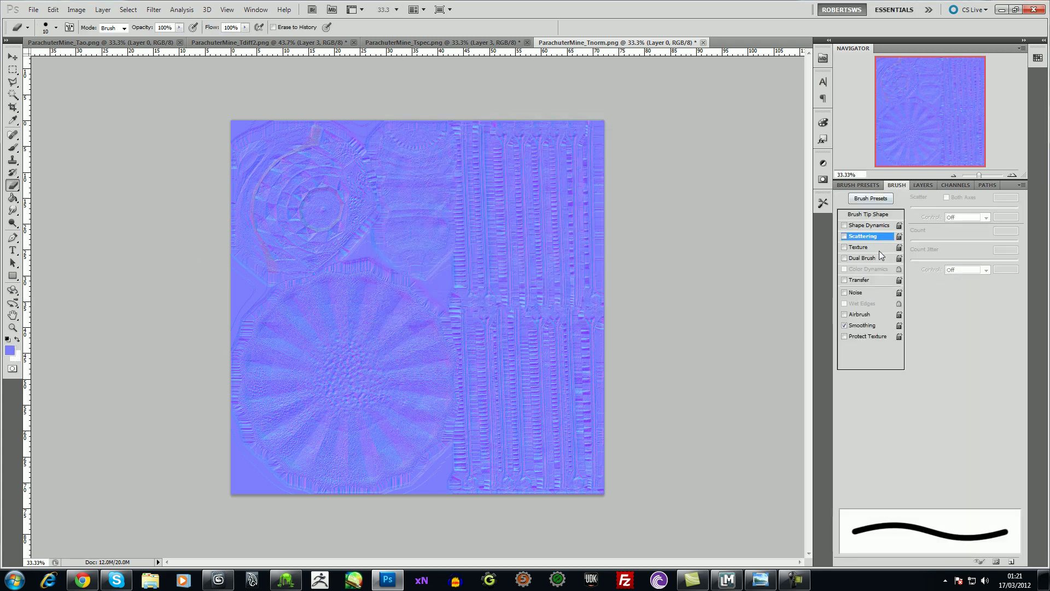
{"action": "left_click", "coordinate": [866, 214]}
{"action": "left_click", "coordinate": [921, 203]}
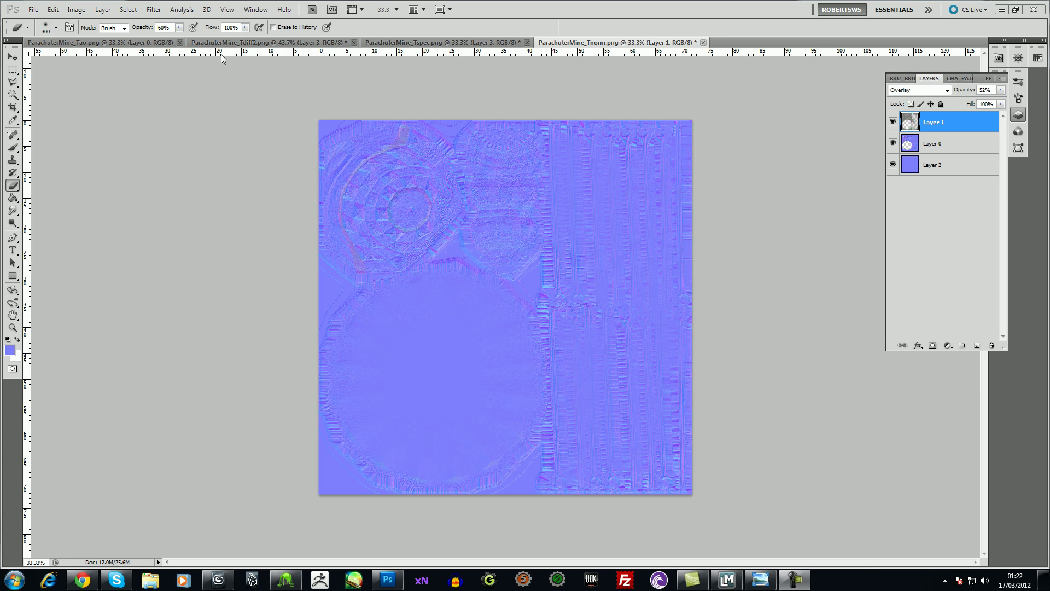
Save the edited normal map in PNG format over ParachuterMine_norm in the Textures folder, with interlacing set to None
{"action": "left_click", "coordinate": [33, 9]}
{"action": "left_click", "coordinate": [68, 176]}
{"action": "left_click", "coordinate": [577, 288]}
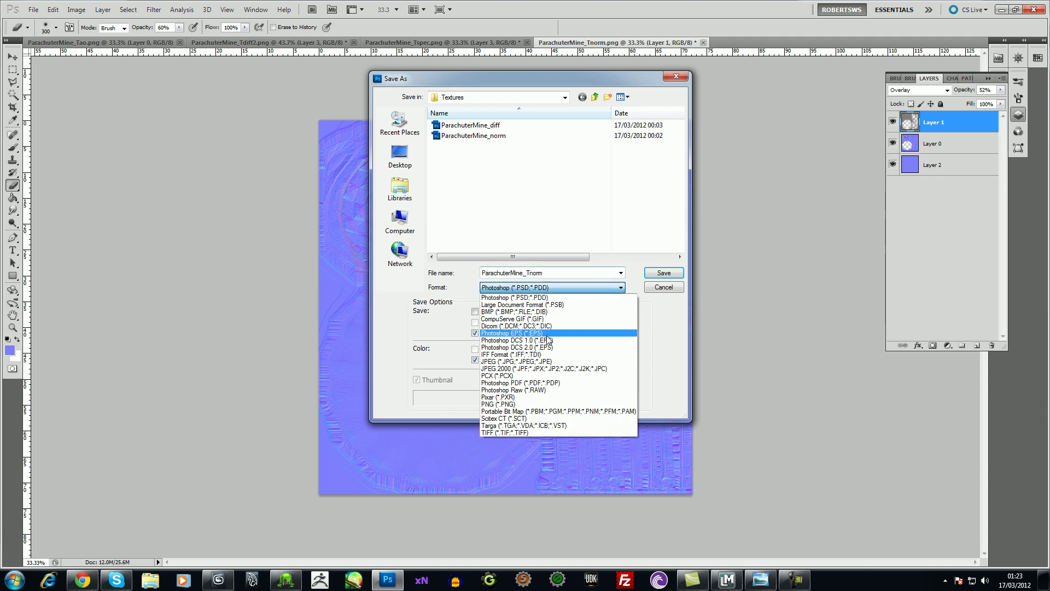
{"action": "left_click", "coordinate": [557, 403]}
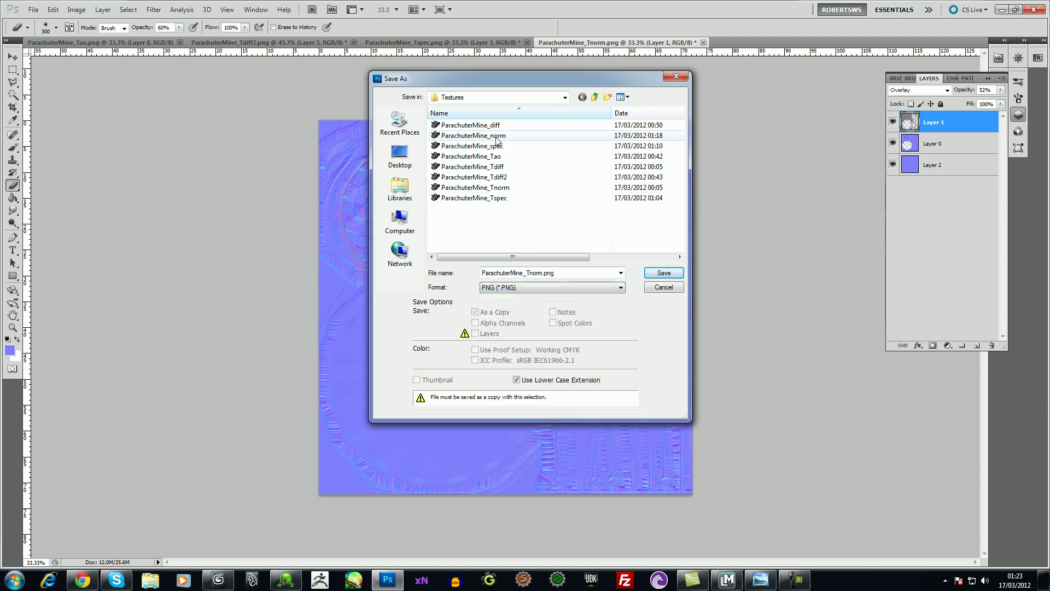
{"action": "double_click", "coordinate": [482, 136]}
{"action": "left_click", "coordinate": [507, 216]}
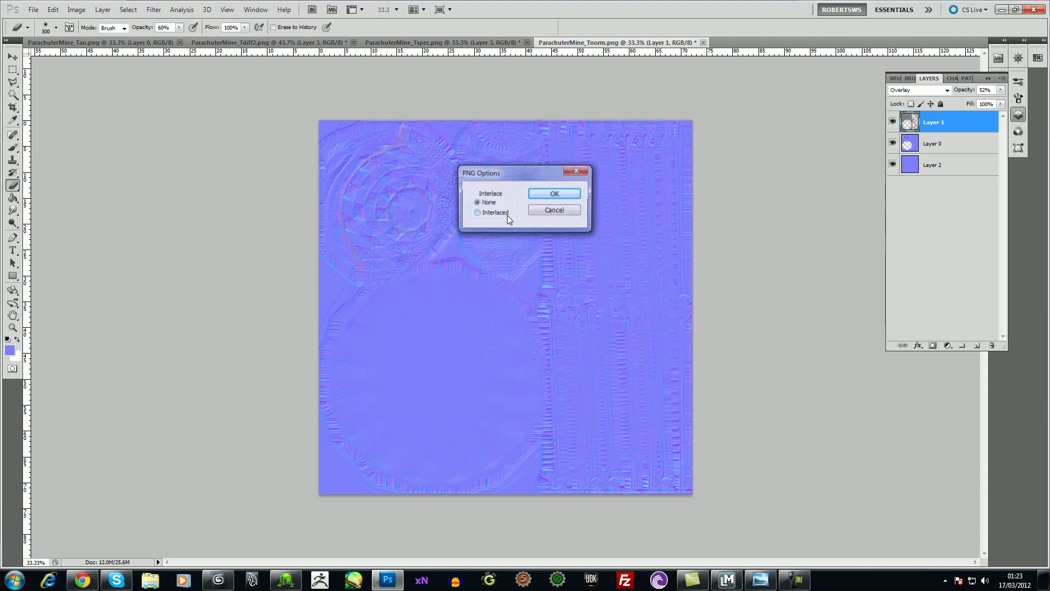
{"action": "left_click", "coordinate": [547, 193]}
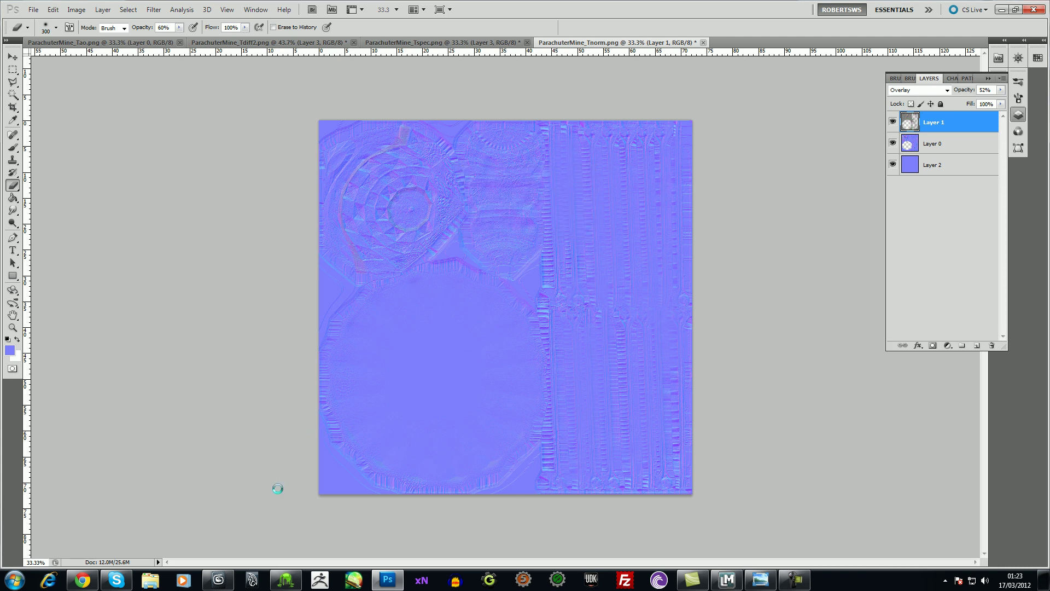
Switch to 3ds Max, close the Material Editor, delete the Omni light and select the parachute mine model
{"action": "mouse_move", "coordinate": [221, 579]}
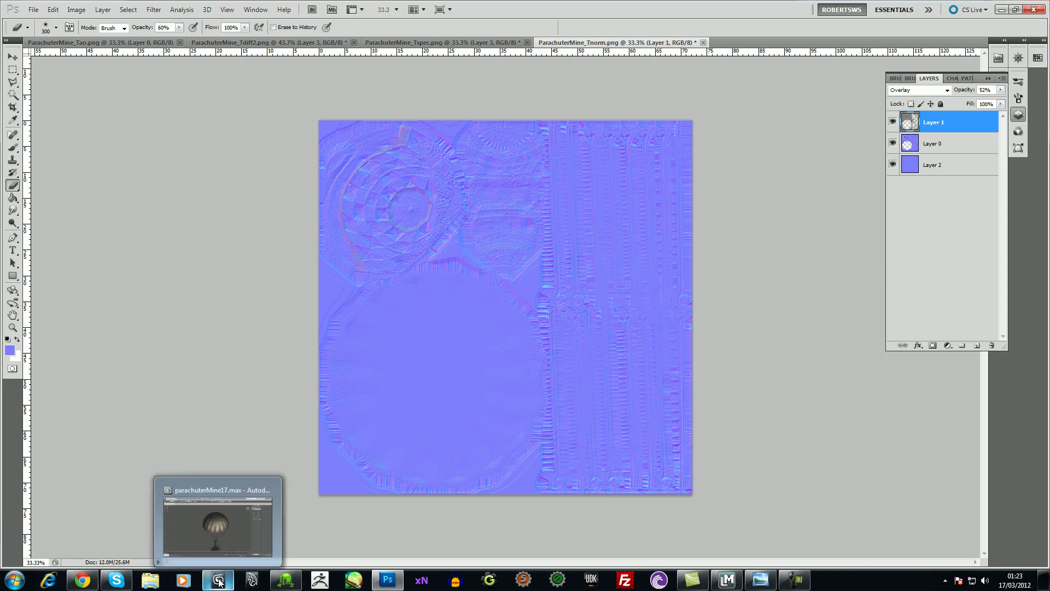
{"action": "left_click", "coordinate": [209, 552]}
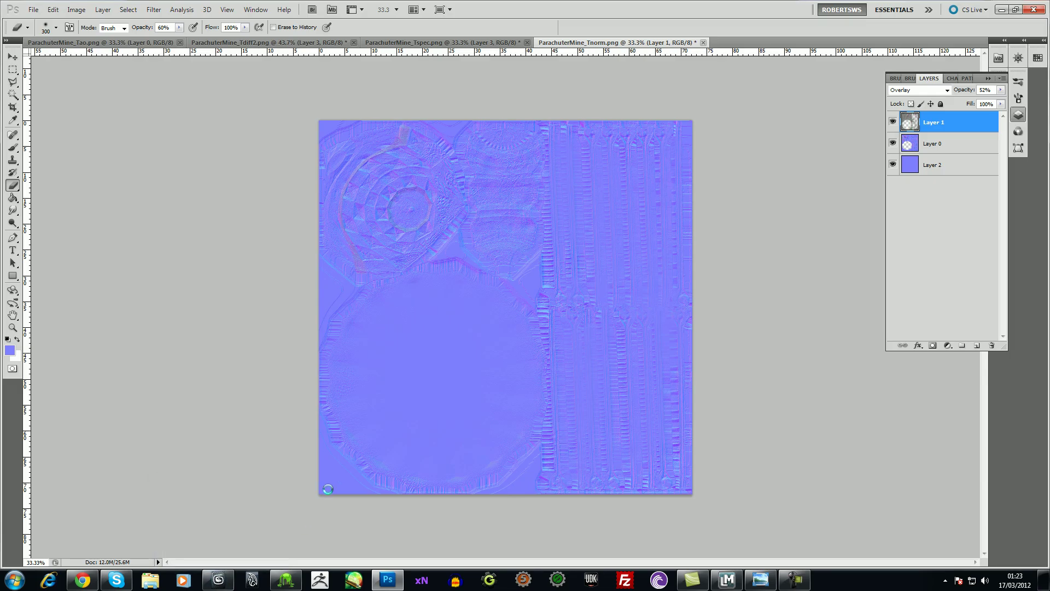
{"action": "left_click", "coordinate": [220, 581]}
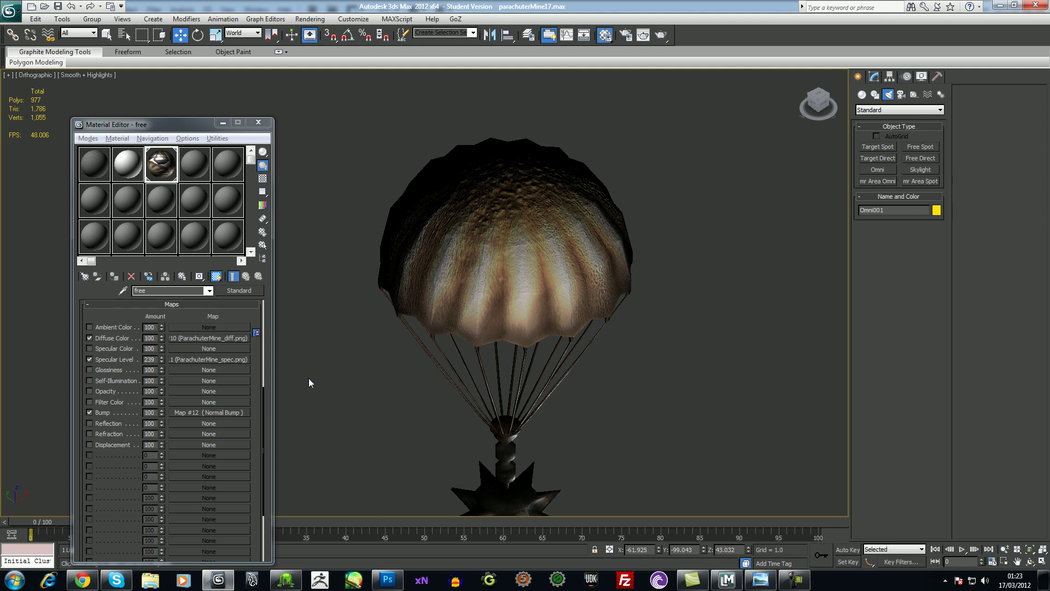
{"action": "left_click", "coordinate": [259, 122]}
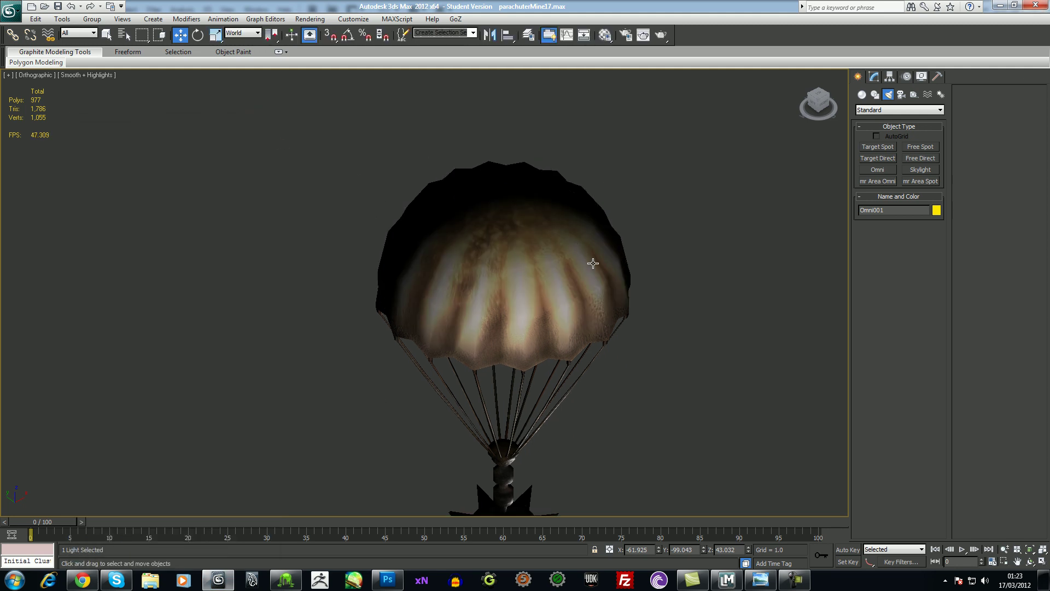
{"action": "scroll", "coordinate": [579, 250], "scroll_direction": "down", "scroll_amount": 5}
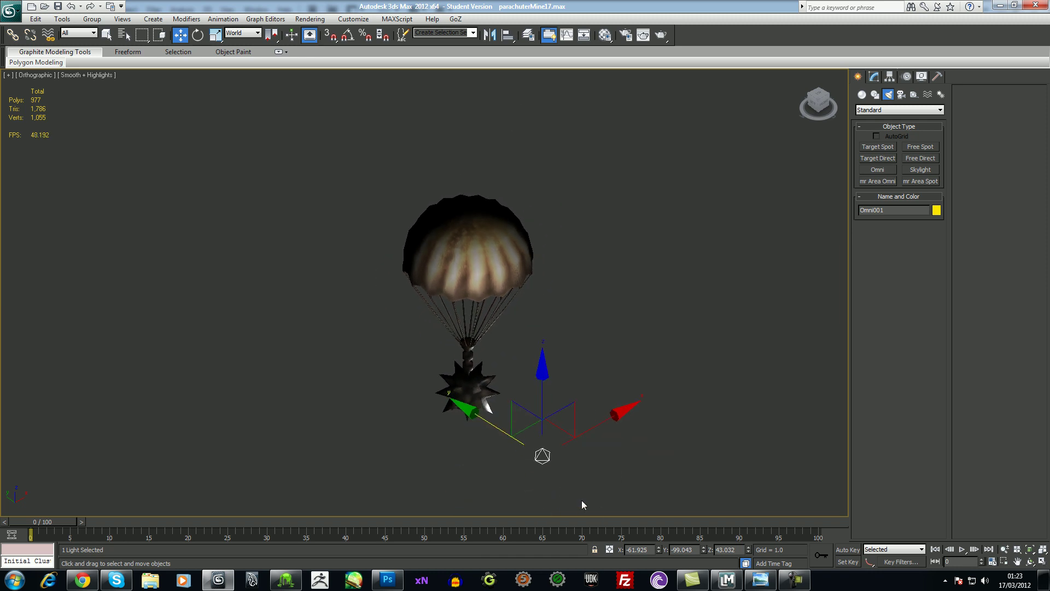
{"action": "key", "text": "Delete"}
{"action": "middle_click_drag", "start_coordinate": [549, 427], "coordinate": [372, 400]}
{"action": "left_click", "coordinate": [498, 404]}
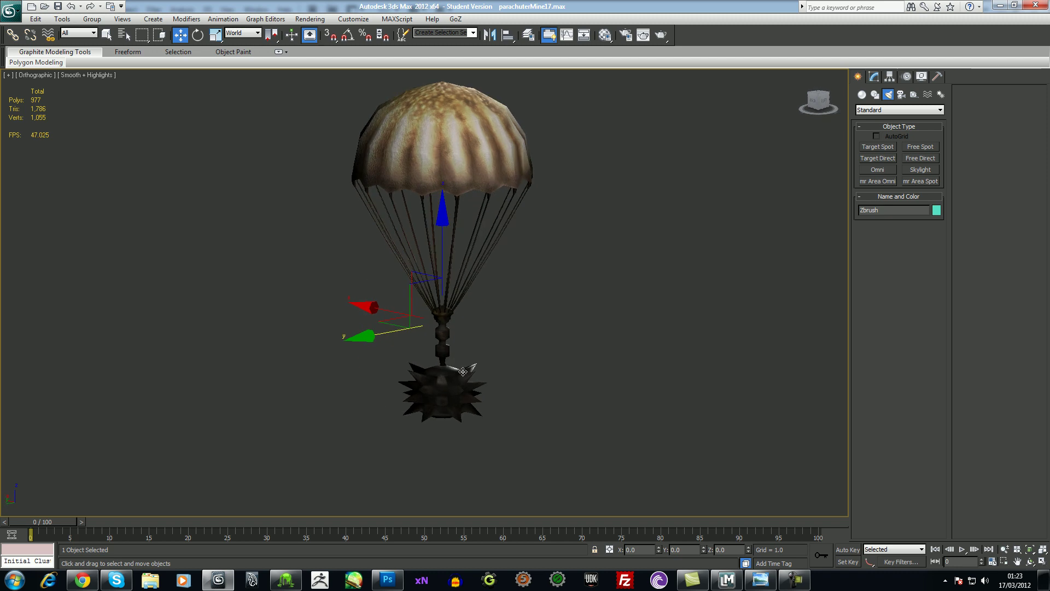
Render the whole parachute mine, and render it again from a closer view of the spiked mine
{"action": "left_click", "coordinate": [661, 35]}
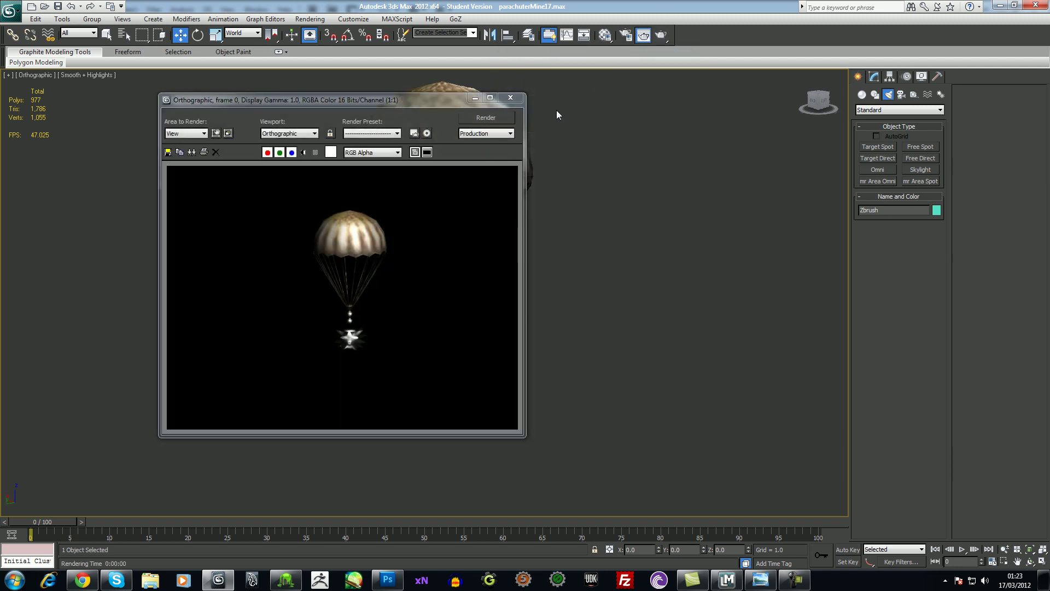
{"action": "left_click", "coordinate": [514, 99]}
{"action": "middle_click_drag", "start_coordinate": [567, 277], "coordinate": [465, 343], "text": "alt"}
{"action": "scroll", "coordinate": [466, 344], "scroll_direction": "up", "scroll_amount": 6}
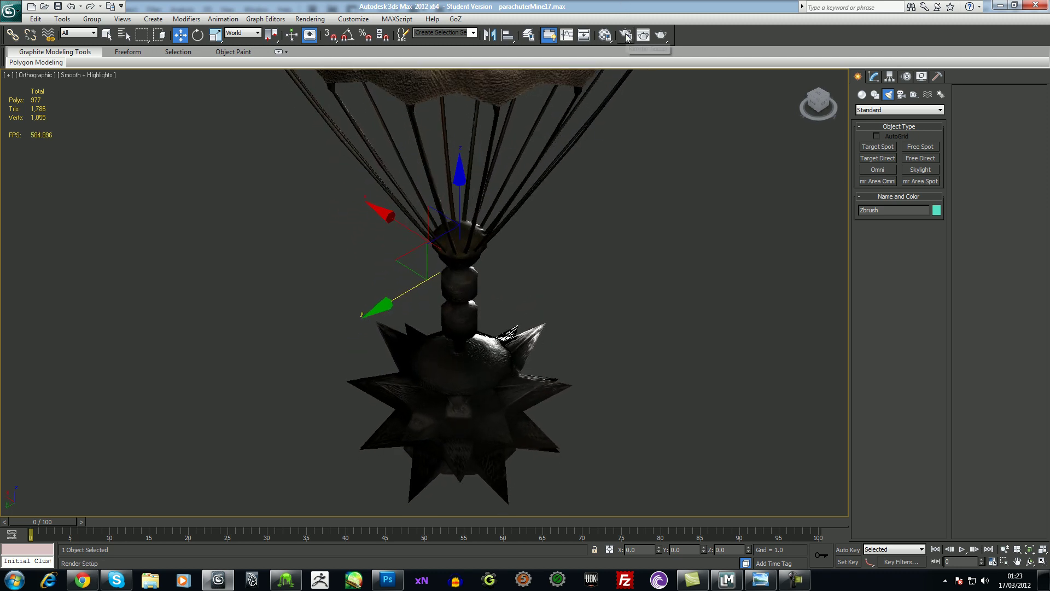
{"action": "left_click", "coordinate": [643, 36]}
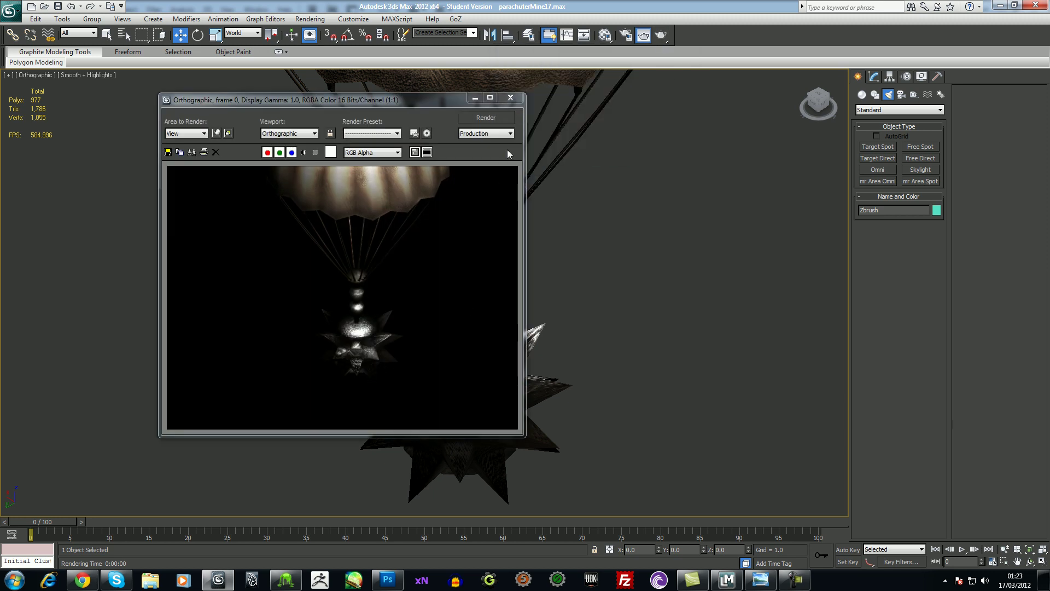
{"action": "left_click", "coordinate": [517, 99]}
Open the material's Normal Bump map settings and try the Flip Red (X) channel direction
{"action": "left_click", "coordinate": [603, 36]}
{"action": "left_click", "coordinate": [206, 413]}
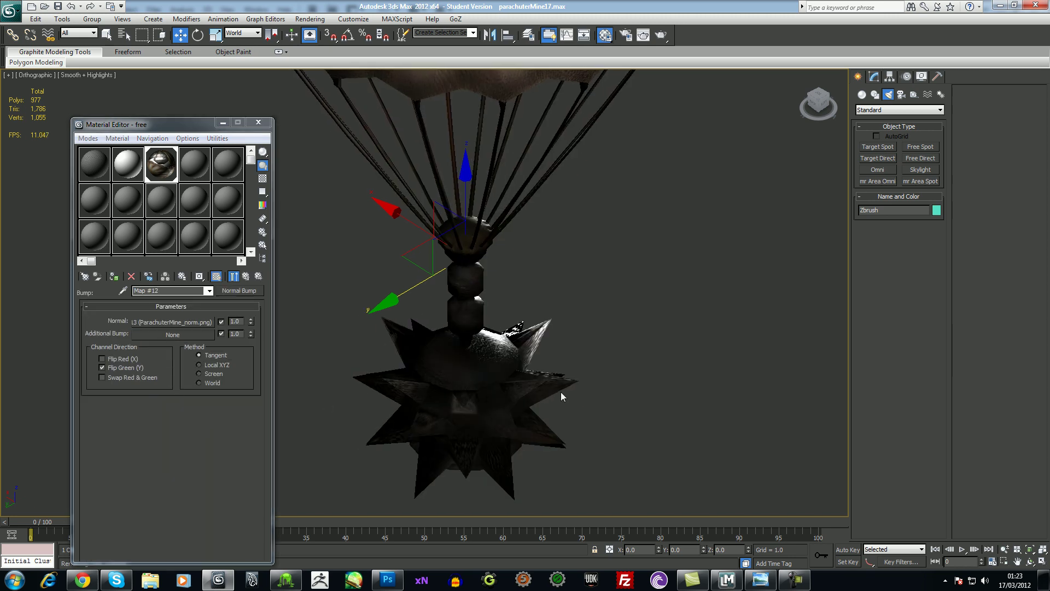
{"action": "left_click", "coordinate": [120, 357]}
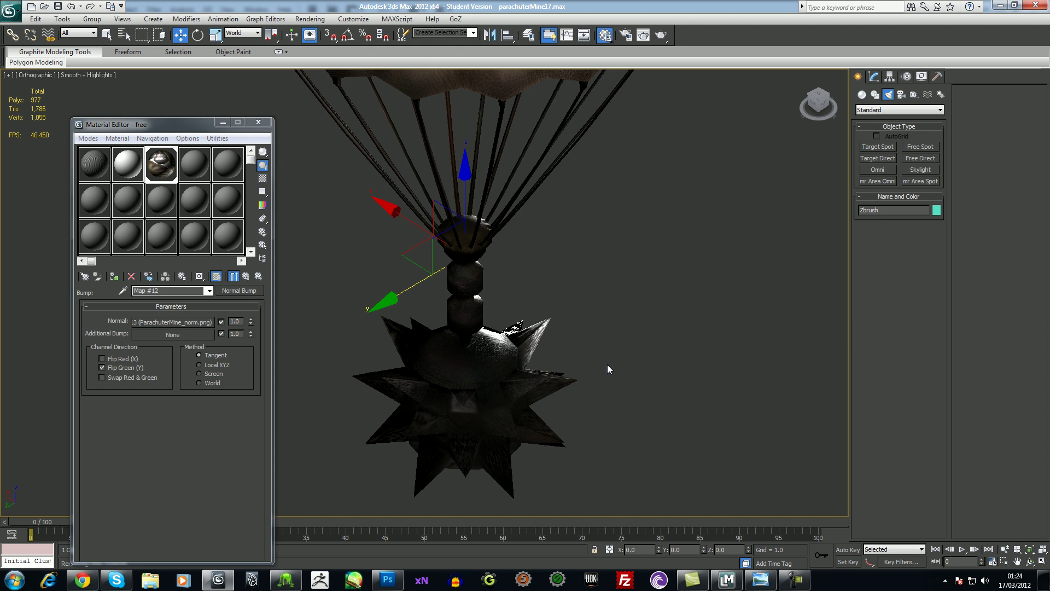
Render the mine with the current normal map settings and inspect the chain and canopy from other angles
{"action": "left_click", "coordinate": [661, 35]}
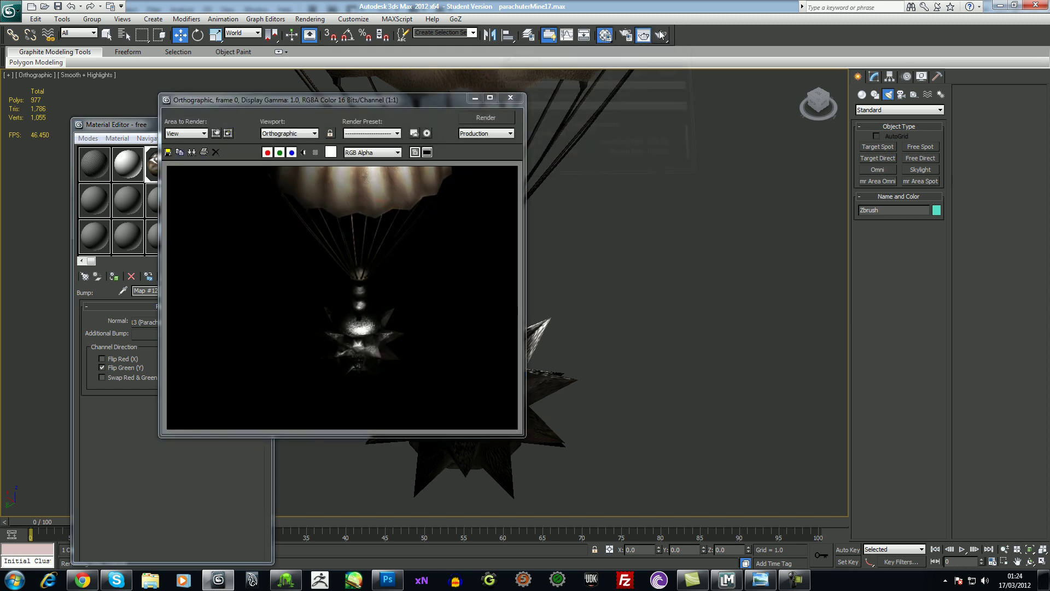
{"action": "left_click", "coordinate": [516, 98]}
{"action": "middle_click_drag", "start_coordinate": [618, 346], "coordinate": [434, 306], "text": "alt"}
{"action": "scroll", "coordinate": [631, 339], "scroll_direction": "down", "scroll_amount": 5}
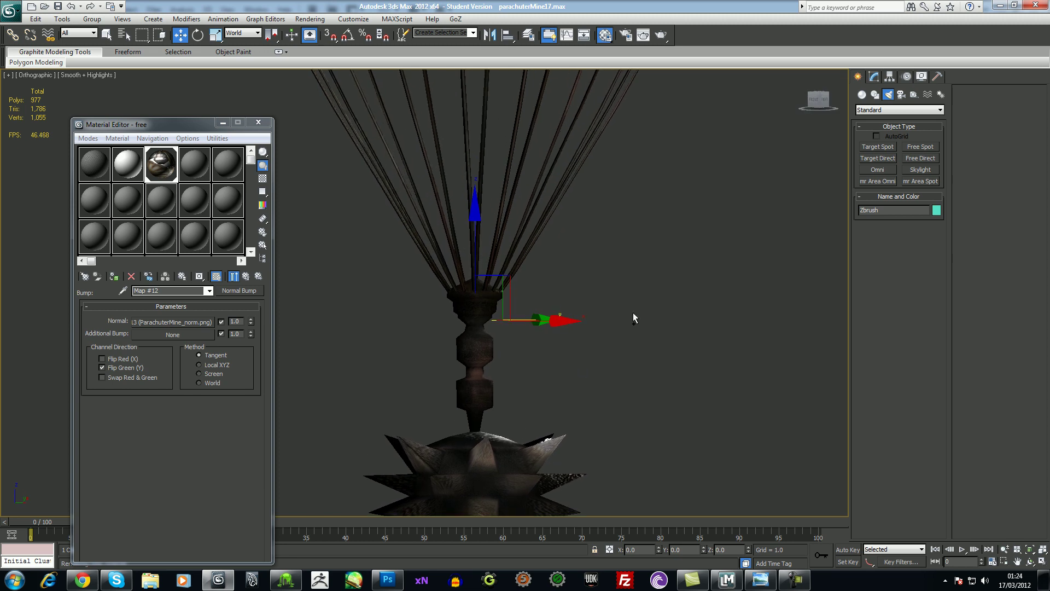
{"action": "middle_click_drag", "start_coordinate": [612, 274], "coordinate": [684, 350]}
{"action": "scroll", "coordinate": [639, 362], "scroll_direction": "up", "scroll_amount": 1}
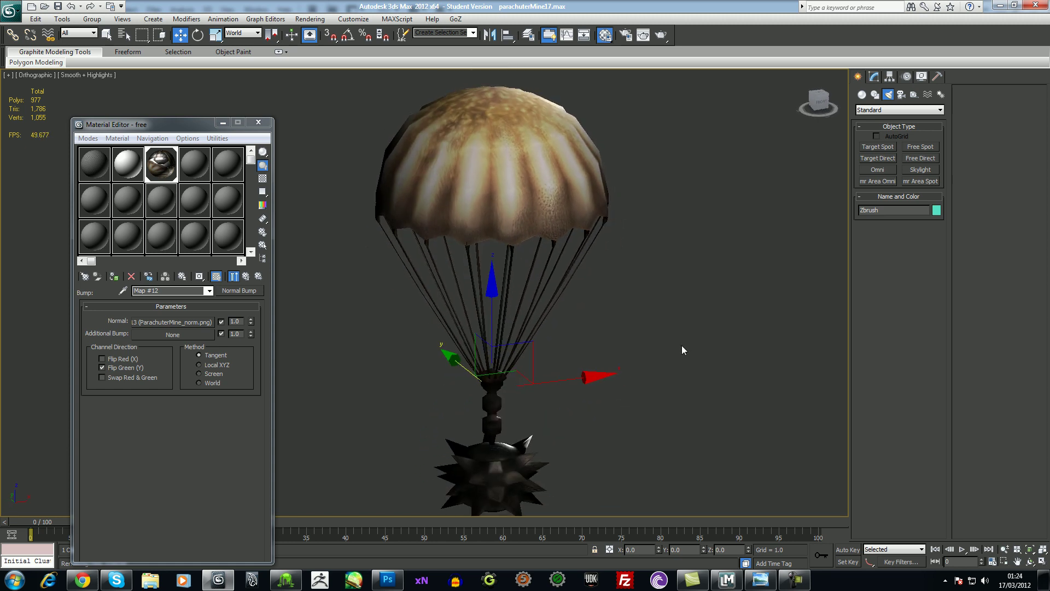
Switch to Photoshop and resize the normal map to 1024 x 1024 pixels
{"action": "left_click", "coordinate": [388, 580]}
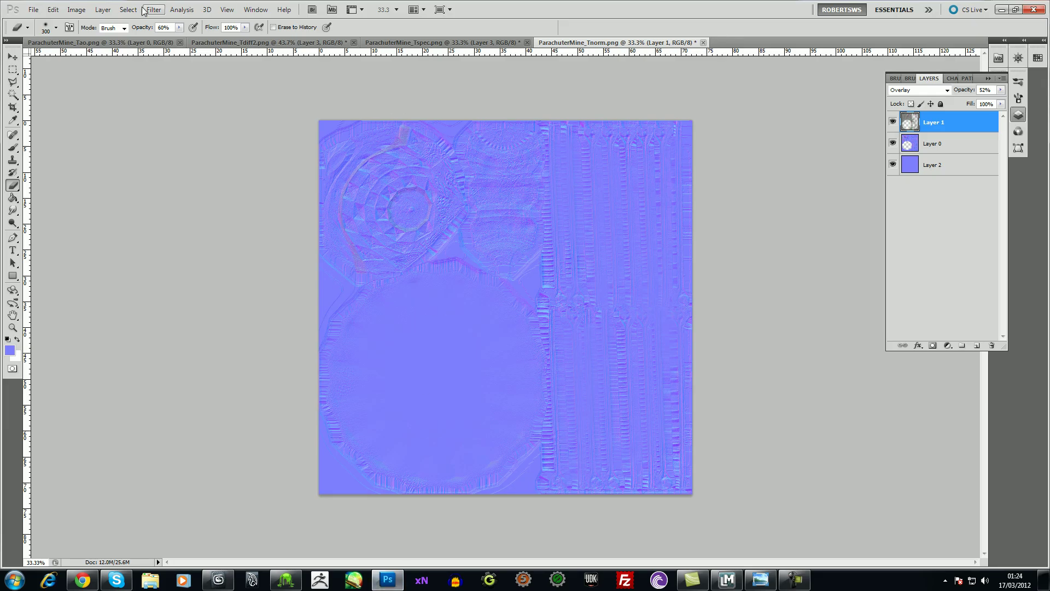
{"action": "left_click", "coordinate": [76, 9]}
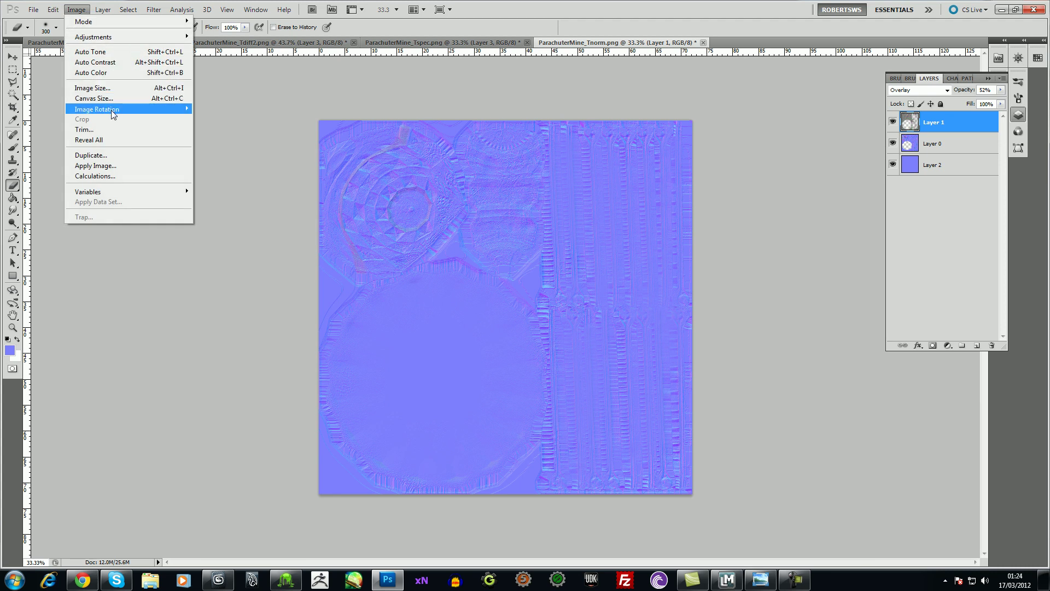
{"action": "left_click", "coordinate": [121, 92]}
{"action": "type", "text": "1024"}
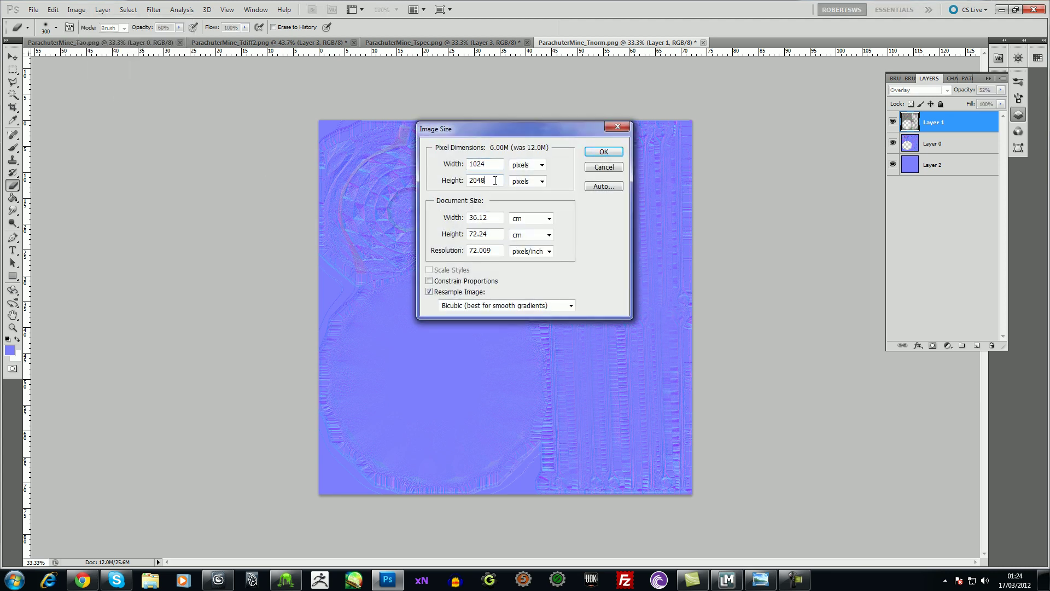
{"action": "type", "text": "1024"}
{"action": "left_click", "coordinate": [603, 152]}
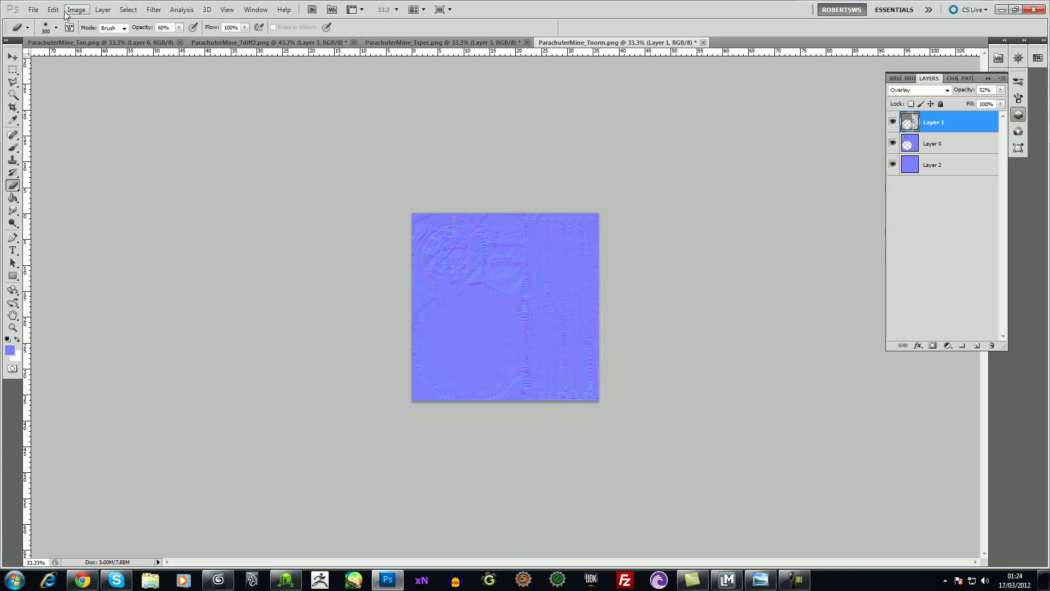
Save the resized normal map in PNG format over ParachuterMine_norm, and bring up the ParachuterMine_Tspec.png document
{"action": "left_click", "coordinate": [34, 9]}
{"action": "left_click", "coordinate": [55, 172]}
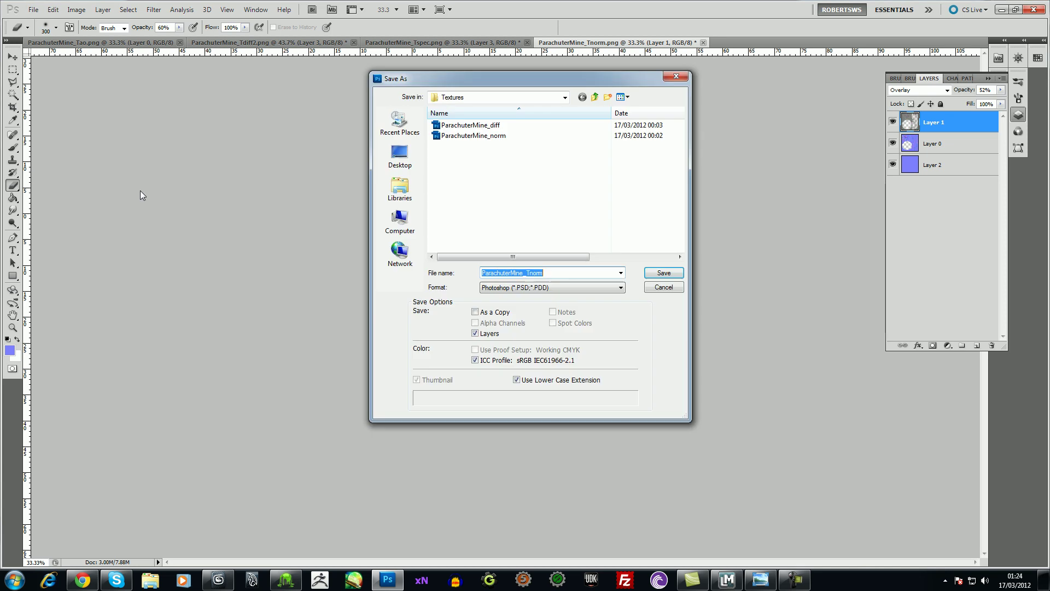
{"action": "left_click", "coordinate": [561, 287]}
{"action": "left_click", "coordinate": [537, 403]}
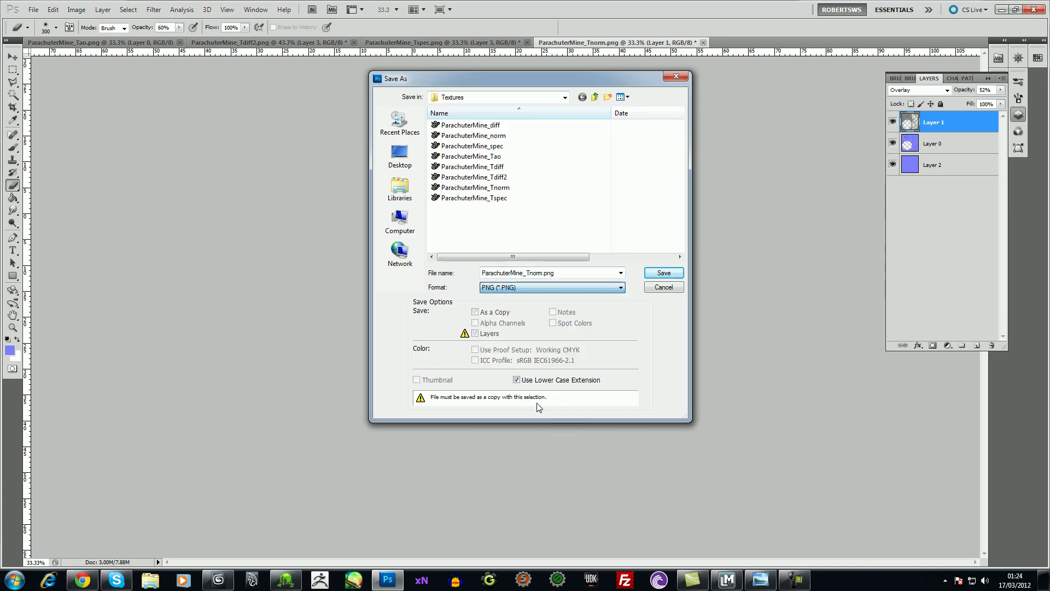
{"action": "double_click", "coordinate": [481, 135]}
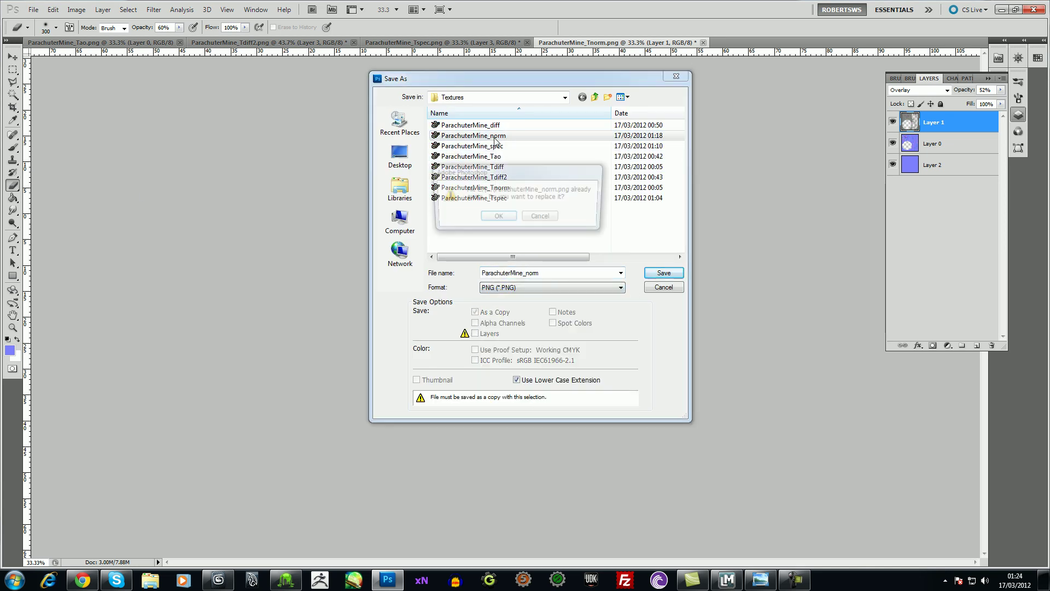
{"action": "left_click", "coordinate": [501, 219]}
{"action": "left_click", "coordinate": [550, 192]}
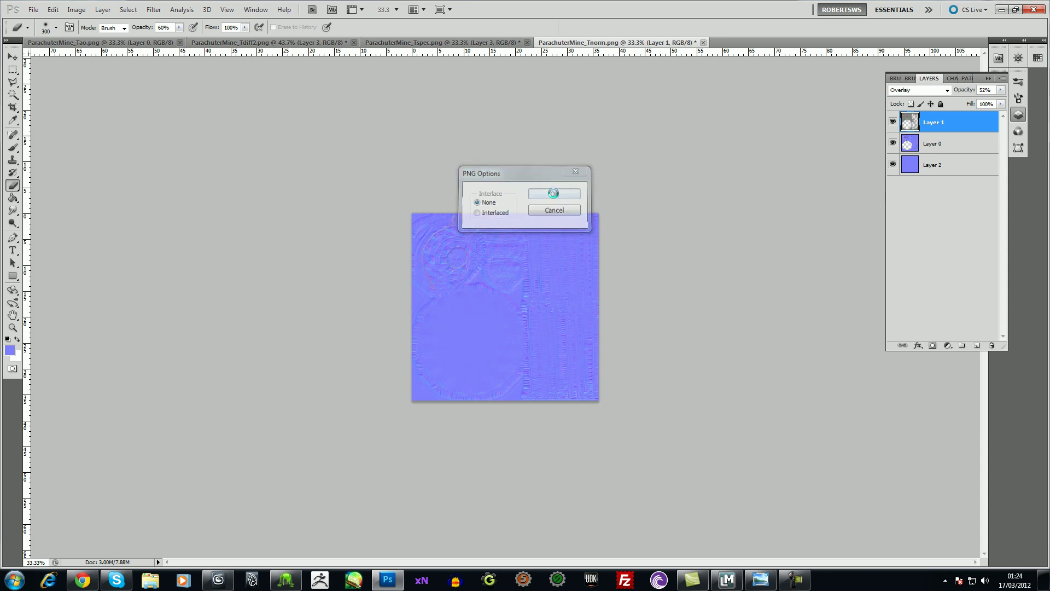
{"action": "left_click", "coordinate": [468, 43]}
{"action": "left_click", "coordinate": [29, 8]}
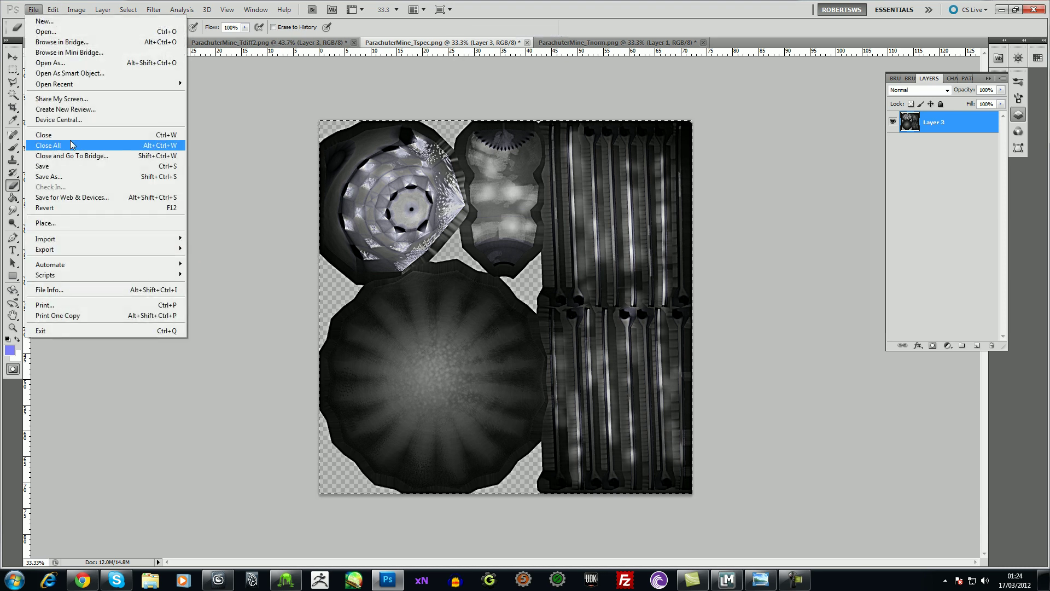
{"action": "left_click", "coordinate": [68, 176]}
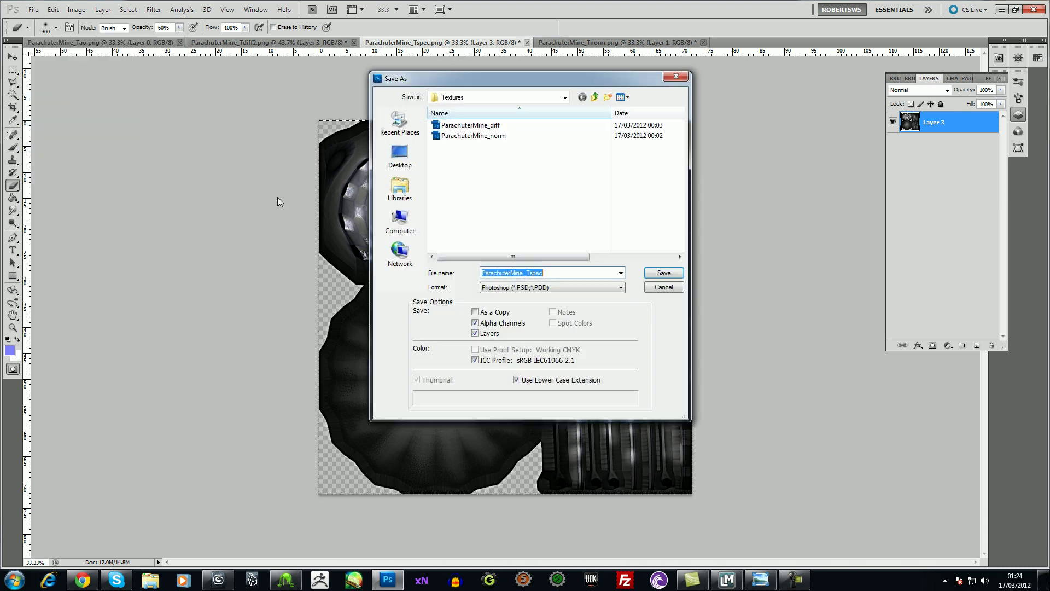
{"action": "left_click", "coordinate": [576, 288]}
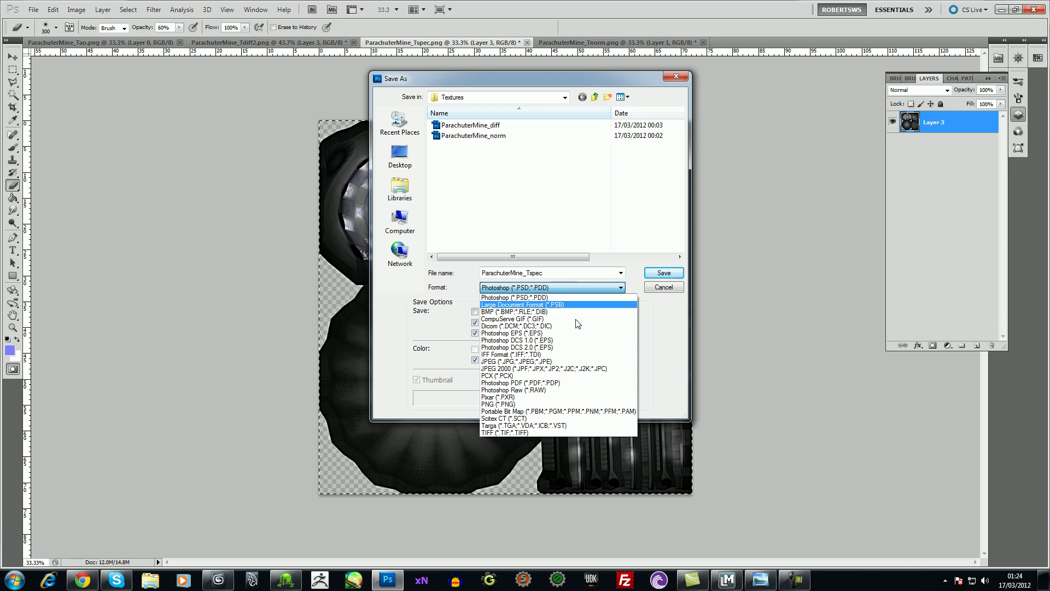
{"action": "left_click", "coordinate": [547, 405]}
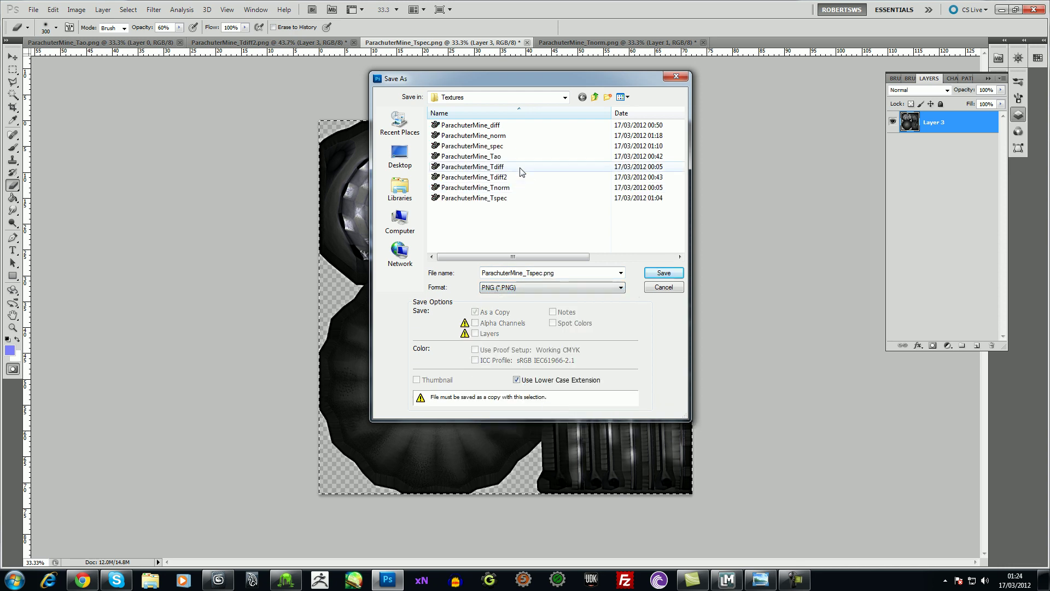
{"action": "left_click", "coordinate": [663, 287]}
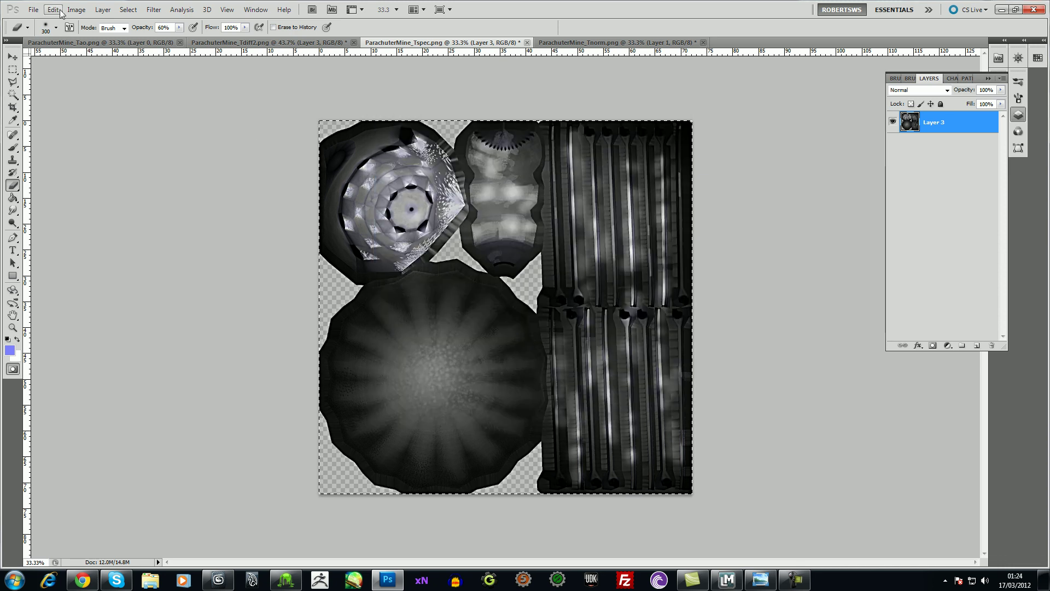
Resize the specular map to 1024 x 1024 pixels and fit it in the view
{"action": "left_click", "coordinate": [76, 9]}
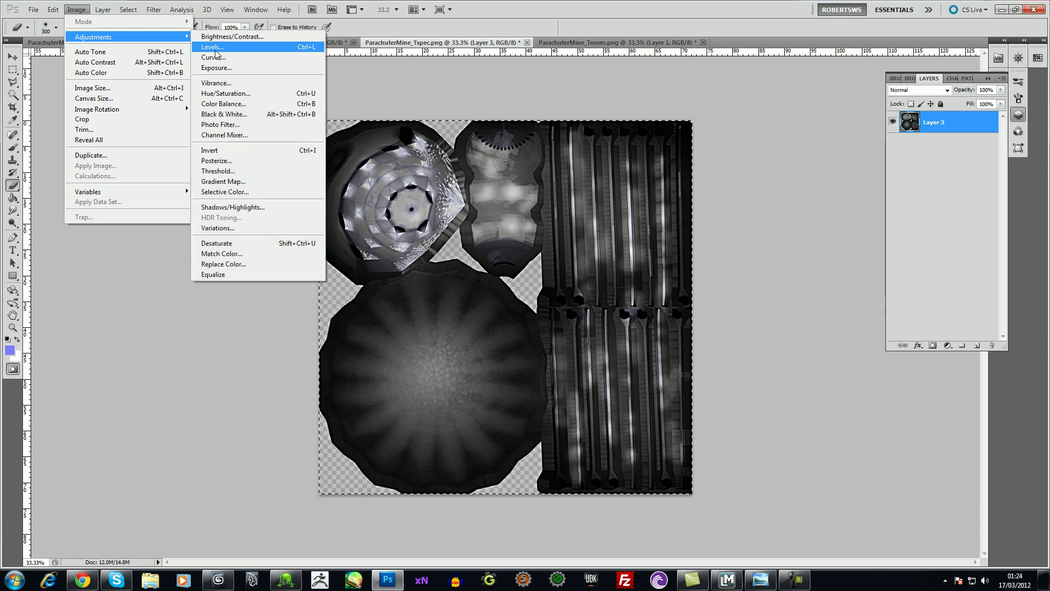
{"action": "left_click", "coordinate": [130, 91]}
{"action": "type", "text": "1024"}
{"action": "key", "text": "Tab"}
{"action": "type", "text": "1024"}
{"action": "left_click", "coordinate": [602, 153]}
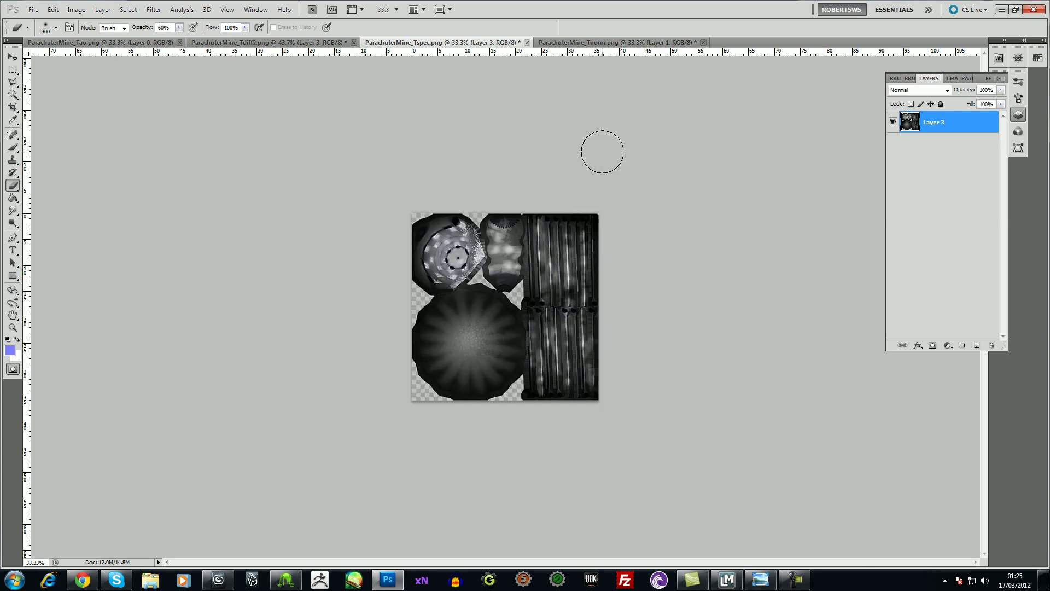
{"action": "key", "text": "ctrl+0"}
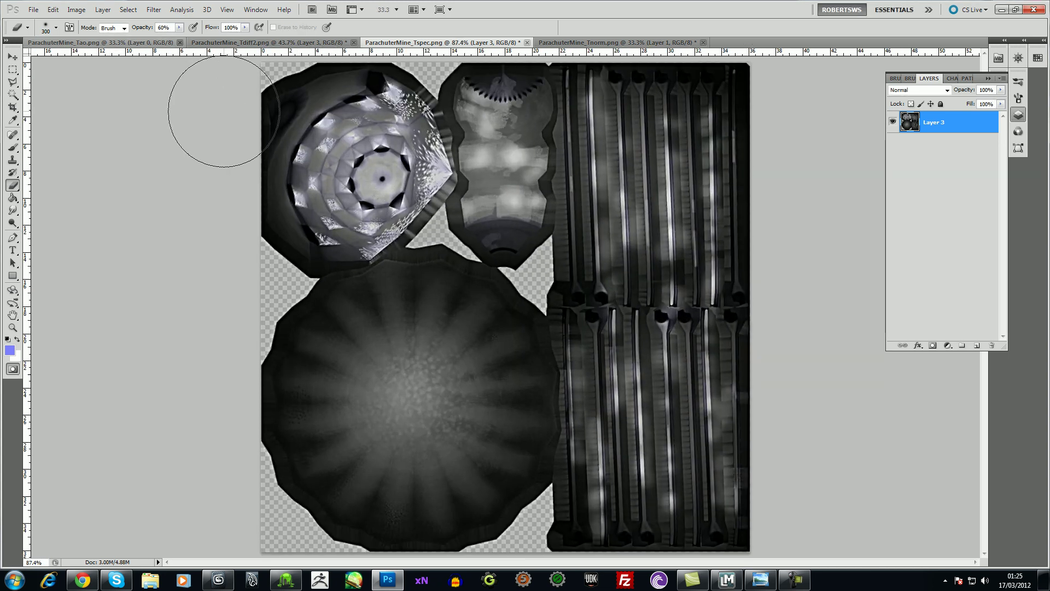
Save the specular map in PNG format over the existing ParachuterMine_spec file
{"action": "left_click", "coordinate": [34, 9]}
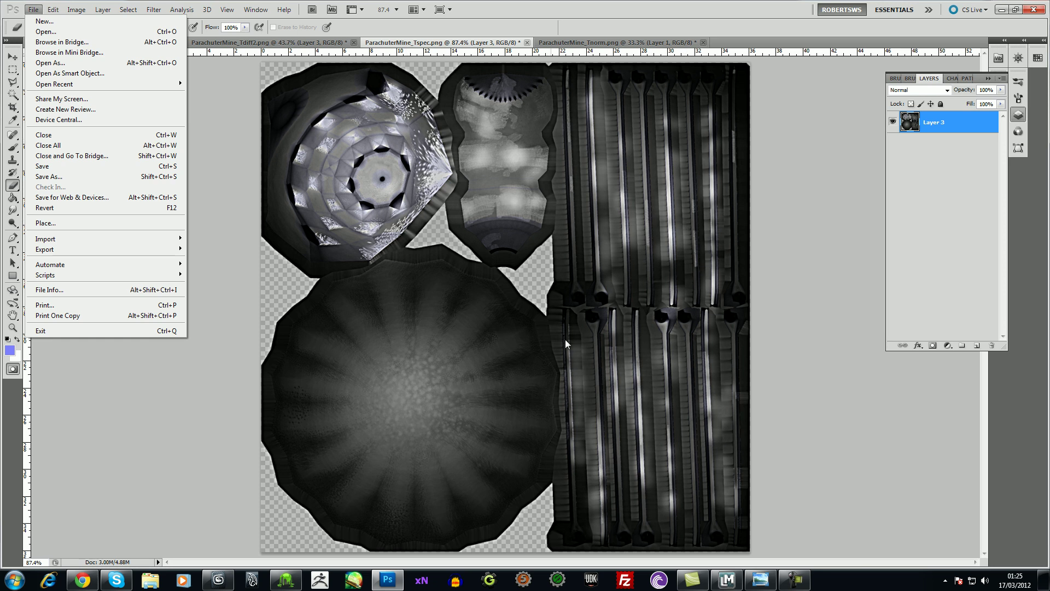
{"action": "left_click", "coordinate": [297, 253]}
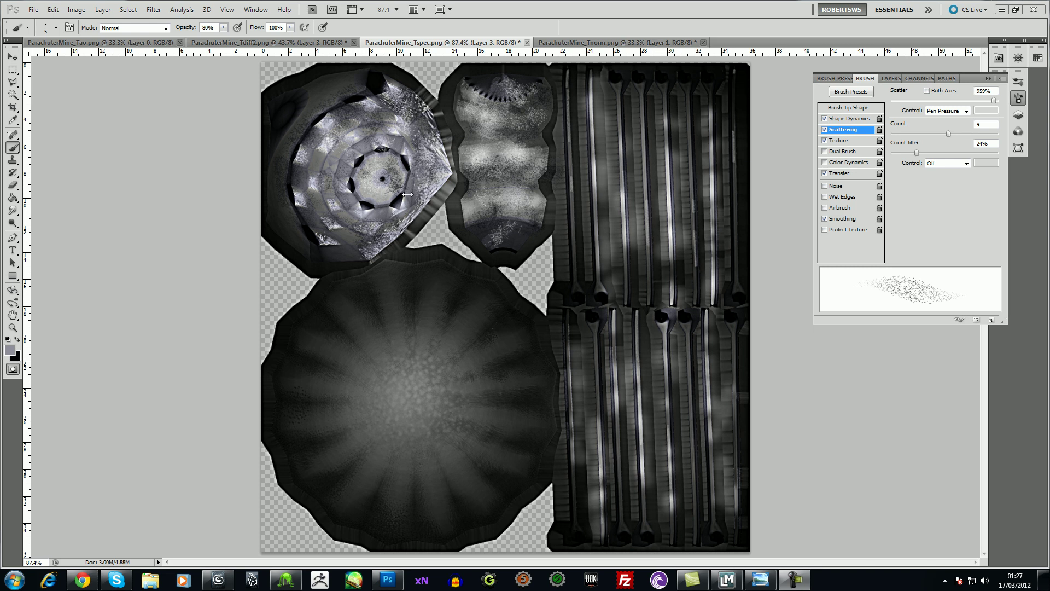
{"action": "left_click", "coordinate": [77, 9]}
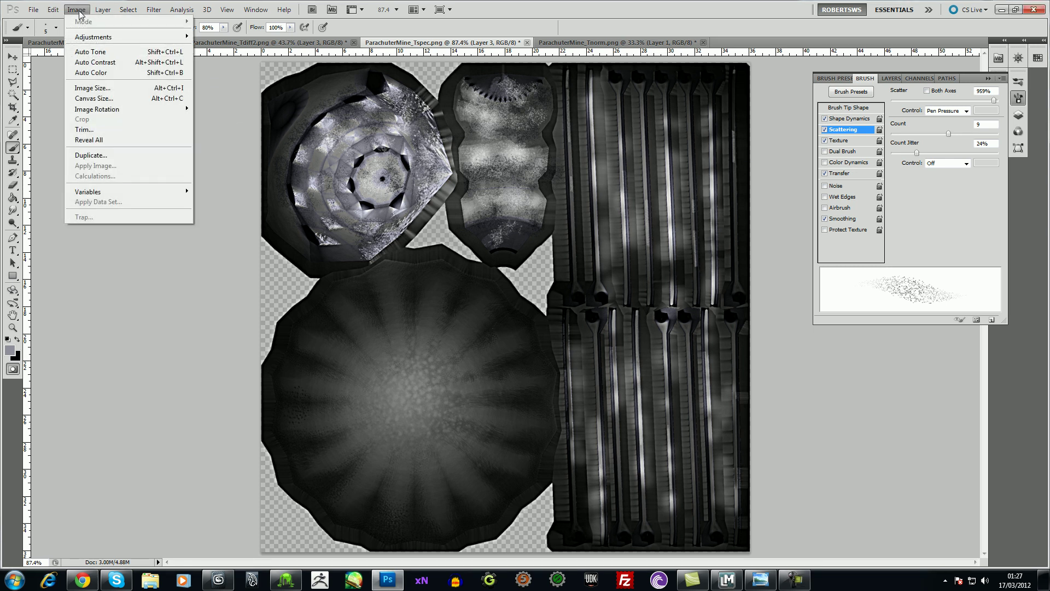
{"action": "mouse_move", "coordinate": [51, 11]}
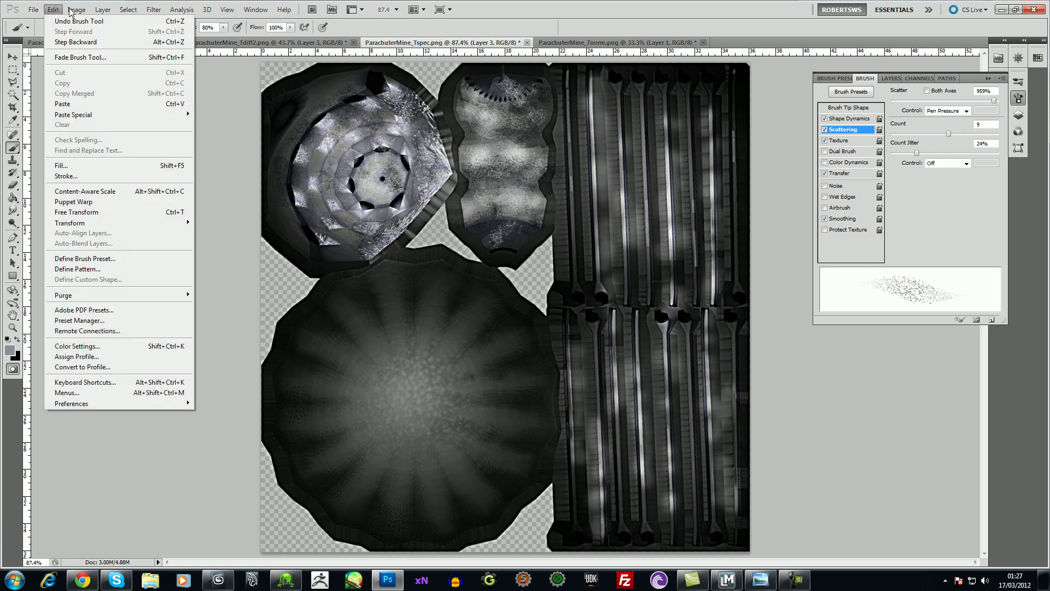
{"action": "mouse_move", "coordinate": [117, 36]}
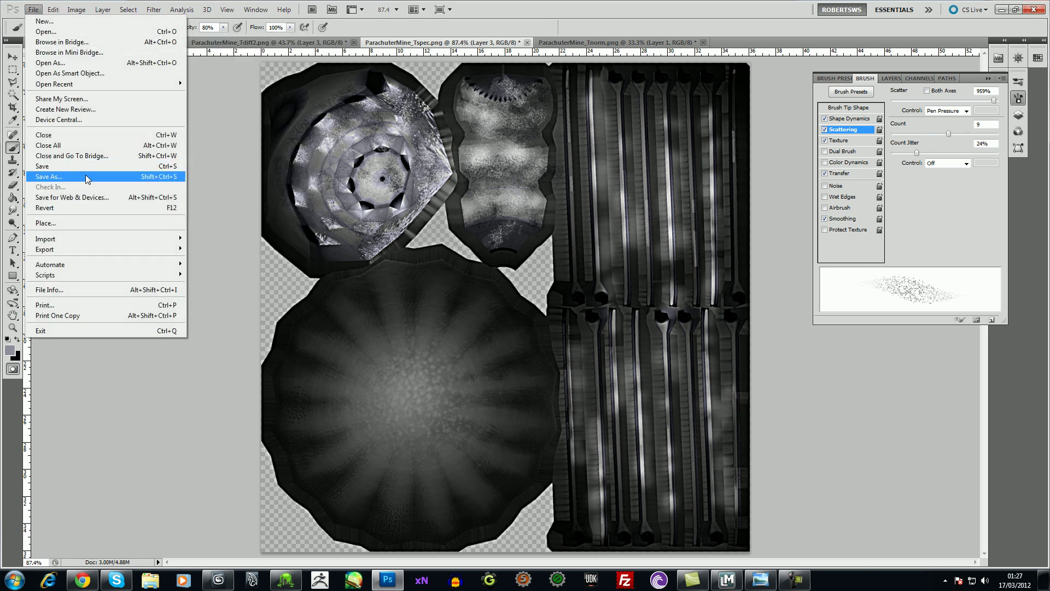
{"action": "left_click", "coordinate": [89, 177]}
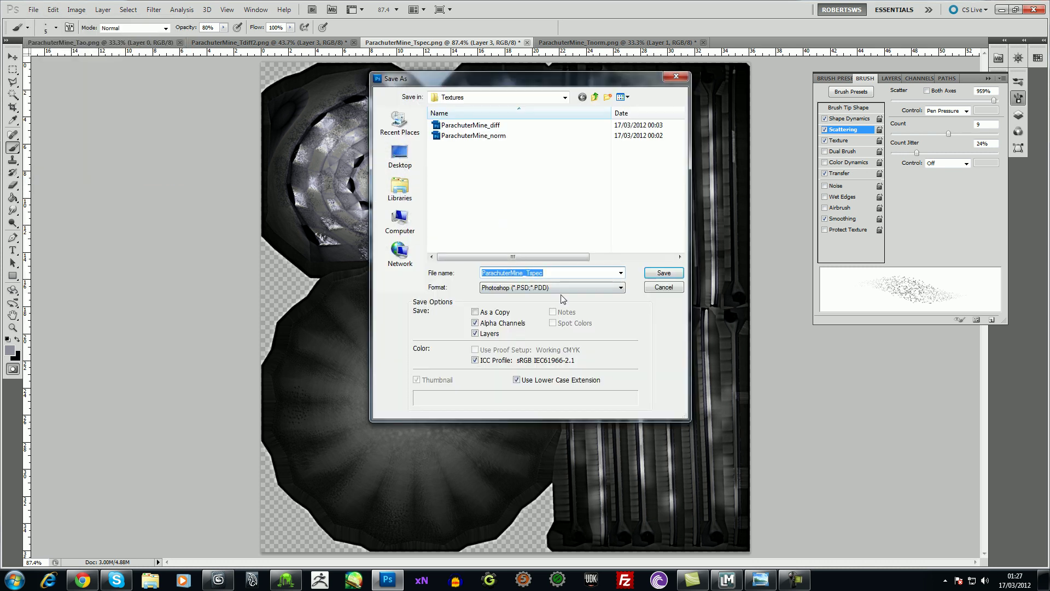
{"action": "left_click", "coordinate": [561, 288]}
{"action": "left_click", "coordinate": [532, 404]}
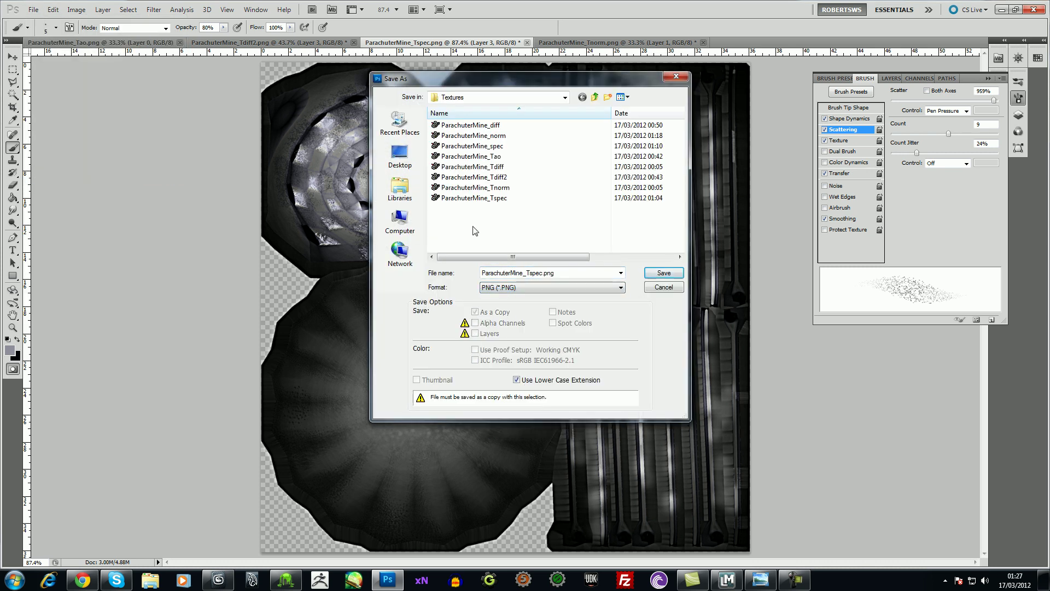
{"action": "key", "text": "Return"}
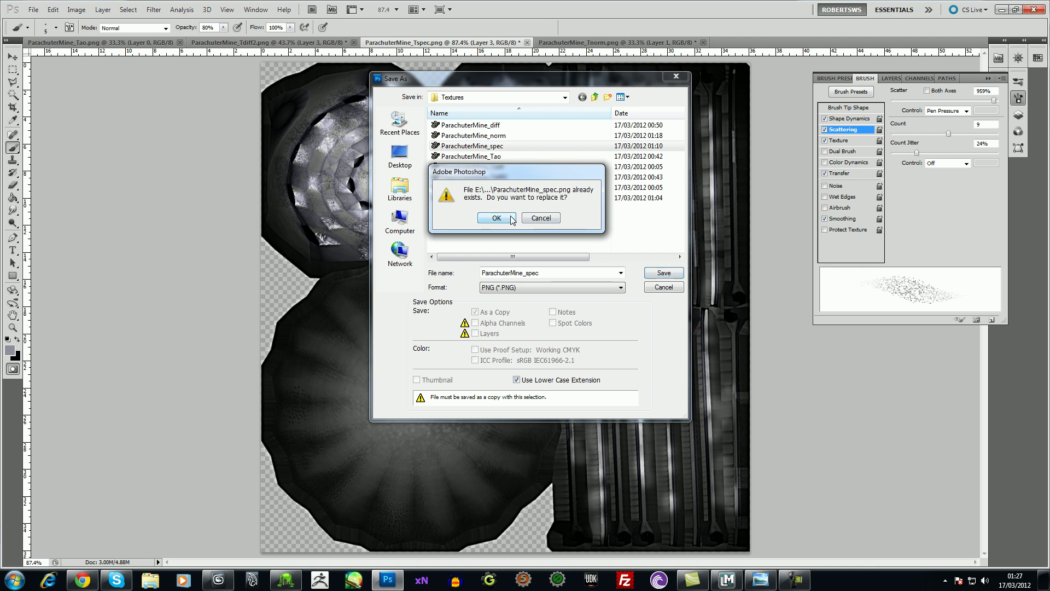
{"action": "left_click", "coordinate": [510, 214]}
{"action": "left_click", "coordinate": [553, 197]}
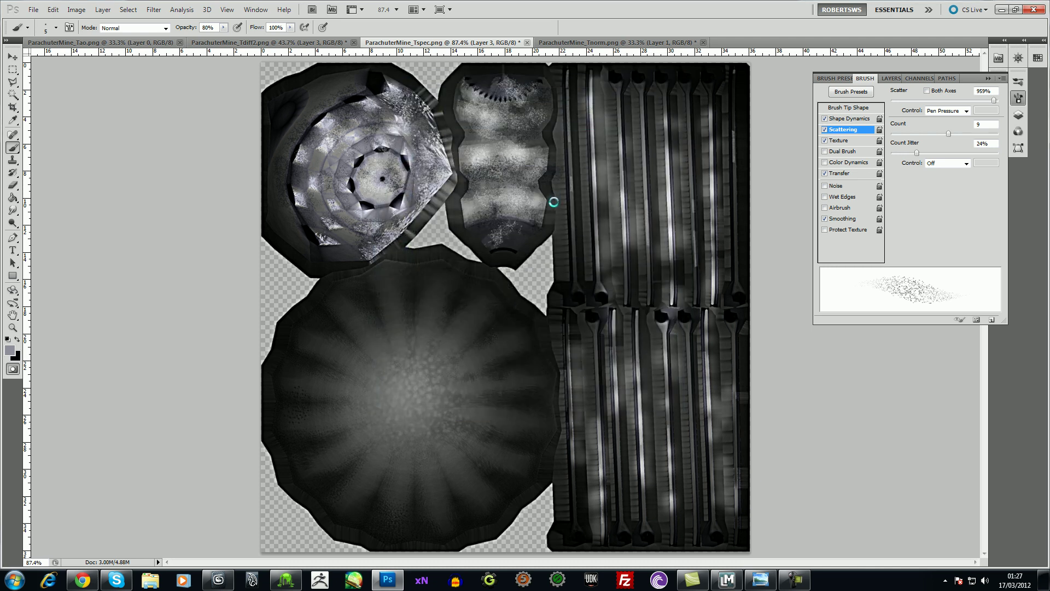
Close the ParachuterMine_Tdiff2.png document without saving its changes
{"action": "left_click", "coordinate": [264, 44]}
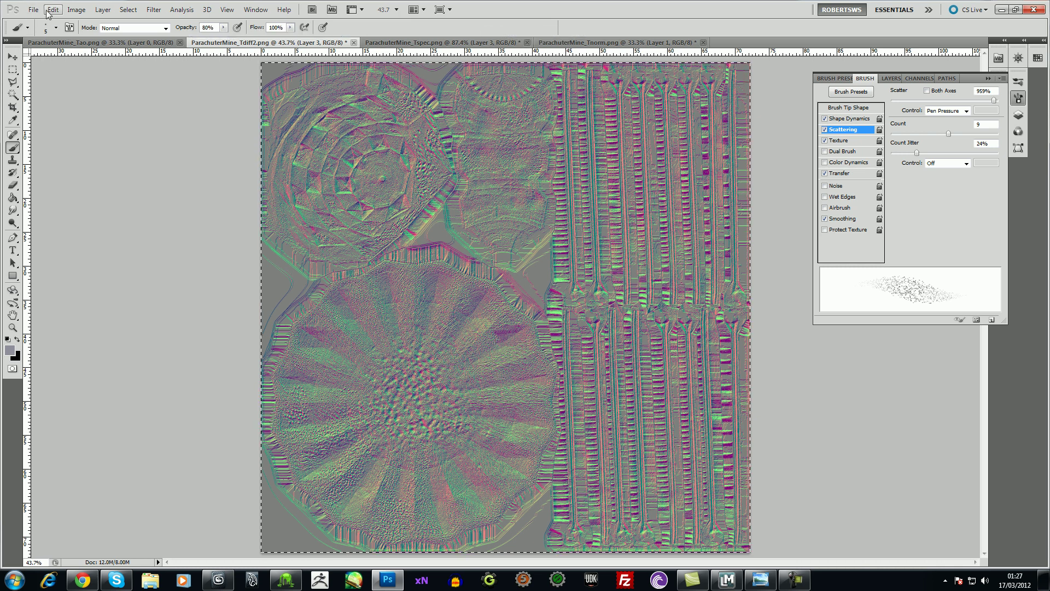
{"action": "left_click", "coordinate": [353, 42]}
{"action": "left_click", "coordinate": [501, 227]}
Open the diffuse map ParachuterMine_diff.png and fit it in the view
{"action": "left_click", "coordinate": [34, 9]}
{"action": "left_click", "coordinate": [44, 29]}
{"action": "double_click", "coordinate": [477, 129]}
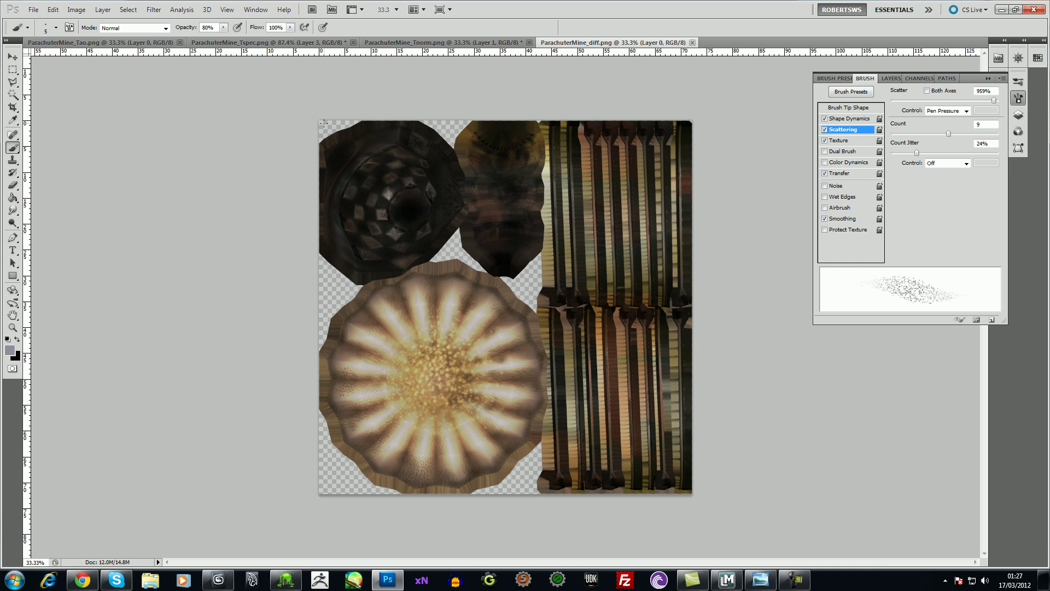
{"action": "key", "text": "ctrl+0"}
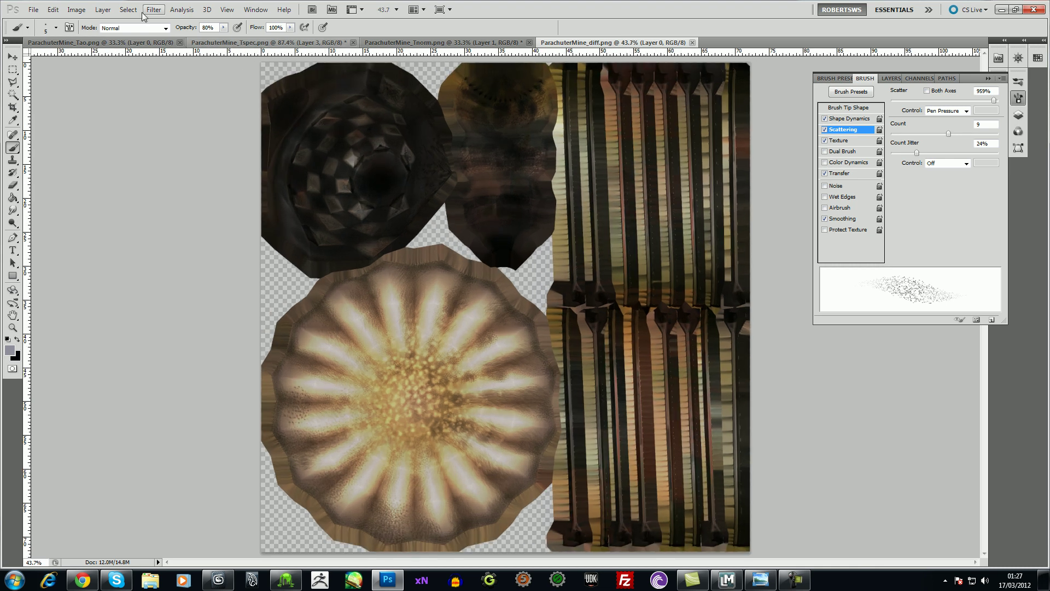
Darken the diffuse map with a Brightness/Contrast adjustment, setting the brightness to -5
{"action": "left_click", "coordinate": [83, 14]}
{"action": "mouse_move", "coordinate": [93, 37]}
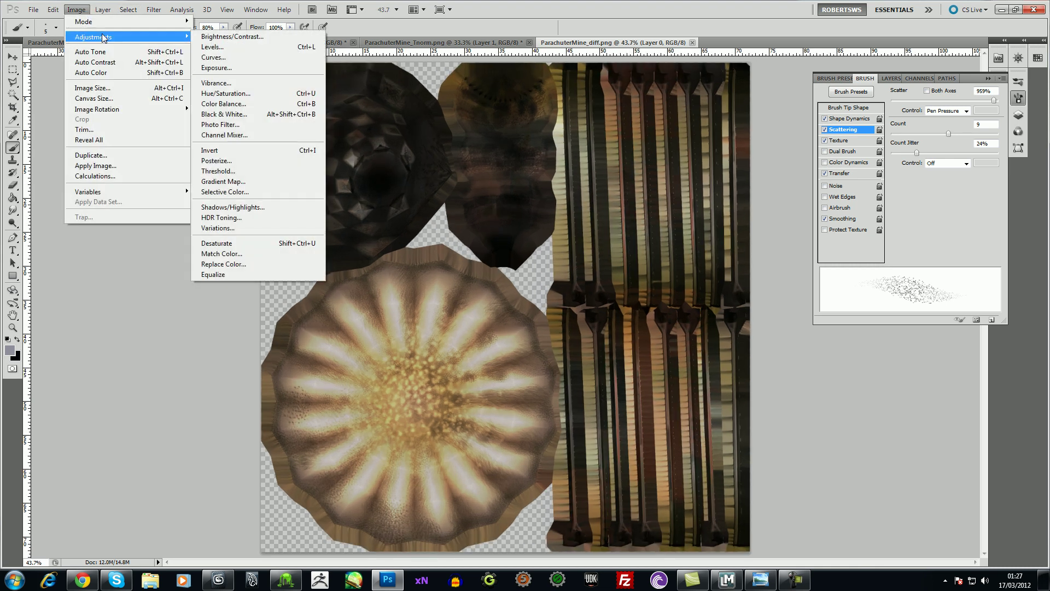
{"action": "left_click", "coordinate": [256, 37]}
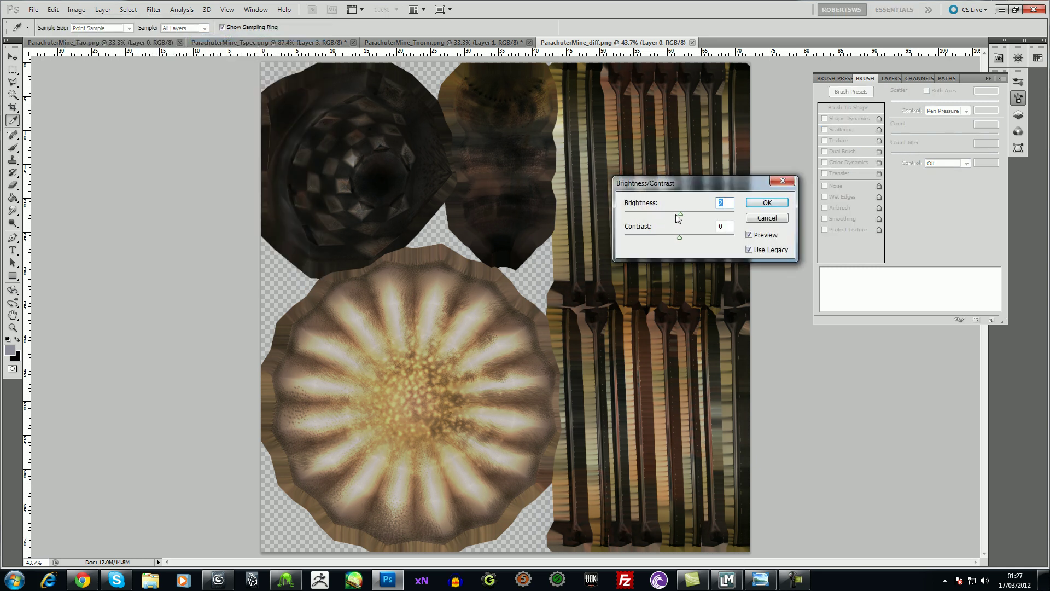
{"action": "left_click_drag", "start_coordinate": [680, 215], "coordinate": [680, 236]}
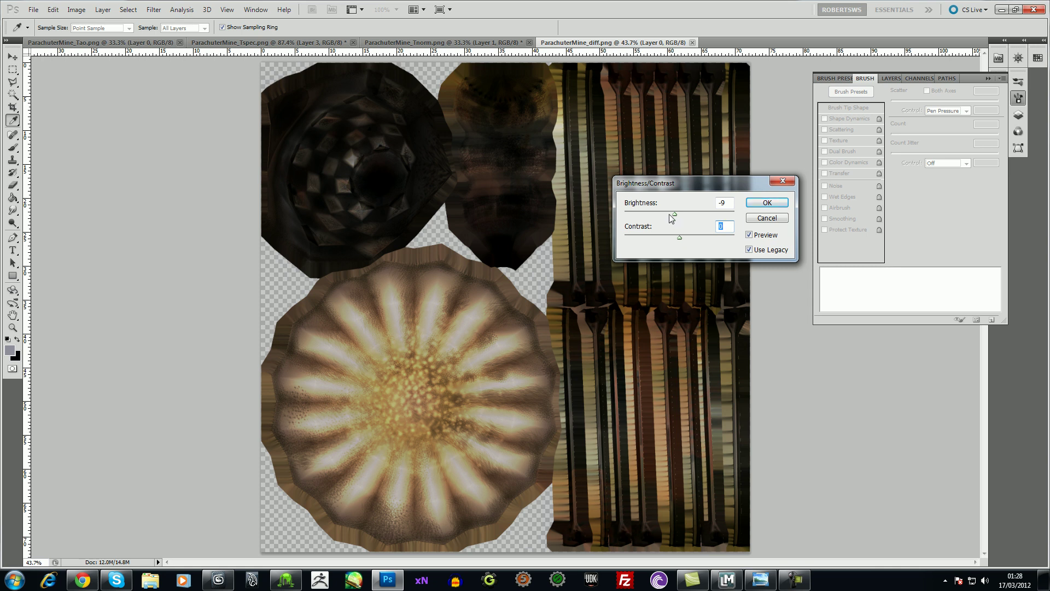
{"action": "left_click", "coordinate": [674, 212]}
{"action": "type", "text": "-5"}
{"action": "key", "text": "Return"}
{"action": "key", "text": "b"}
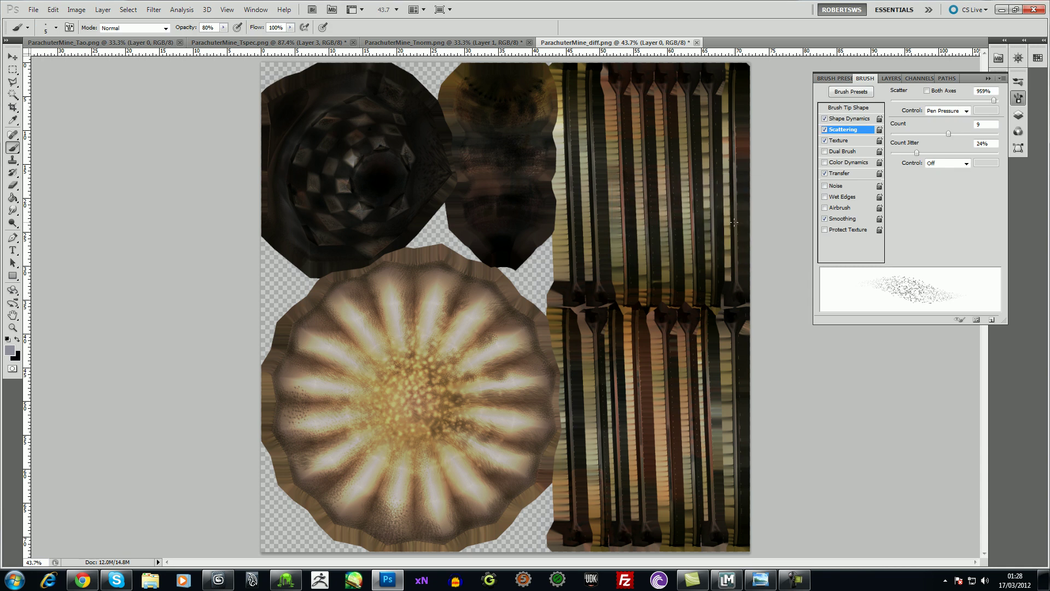
Apply a second Brightness/Contrast adjustment to the diffuse map, changing only its contrast
{"action": "left_click", "coordinate": [57, 10]}
{"action": "mouse_move", "coordinate": [69, 10]}
{"action": "mouse_move", "coordinate": [94, 36]}
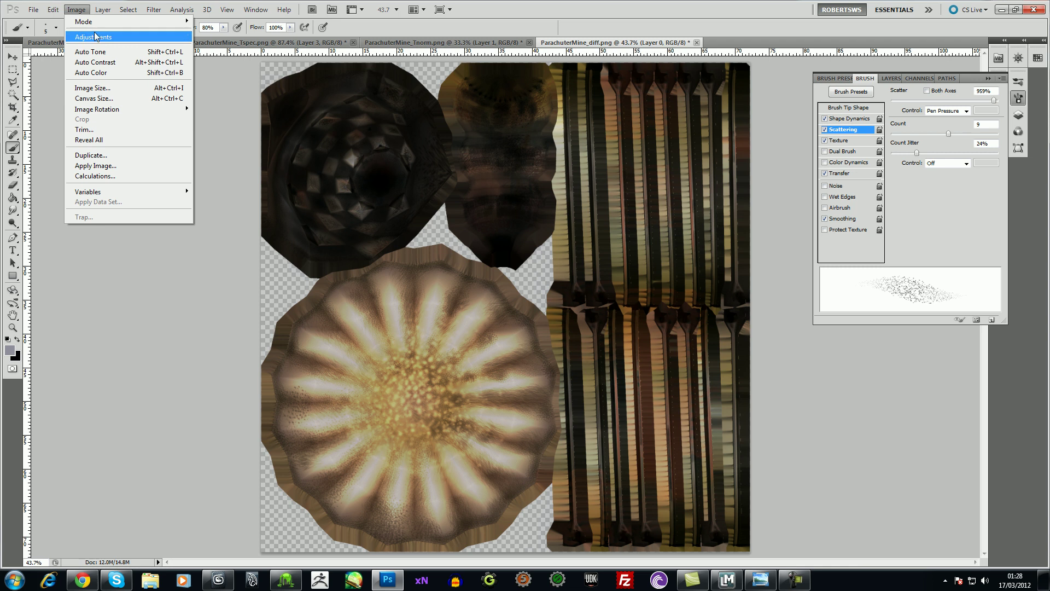
{"action": "left_click", "coordinate": [238, 38]}
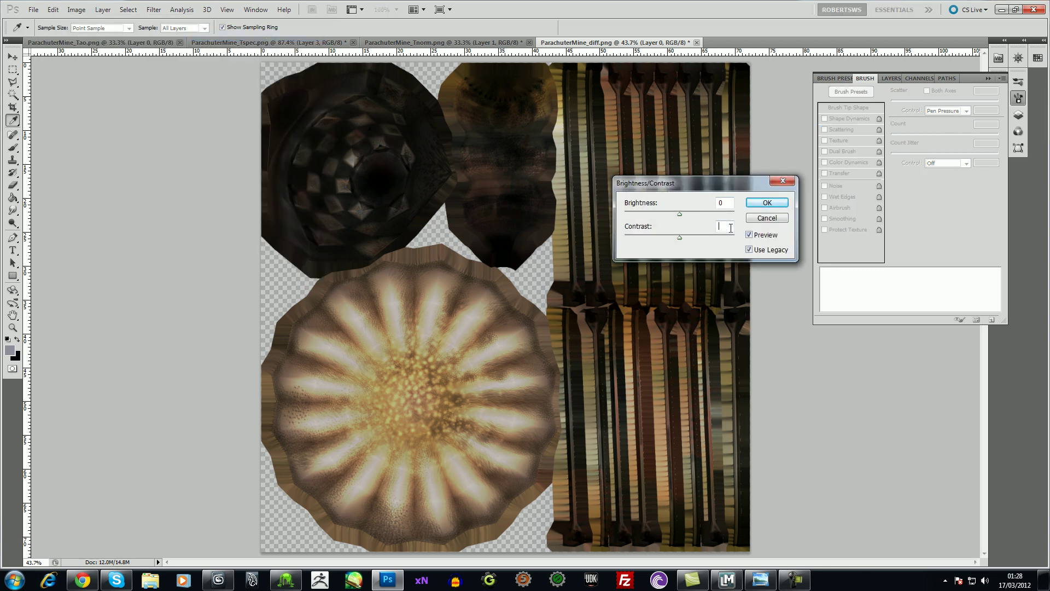
{"action": "key", "text": "Return"}
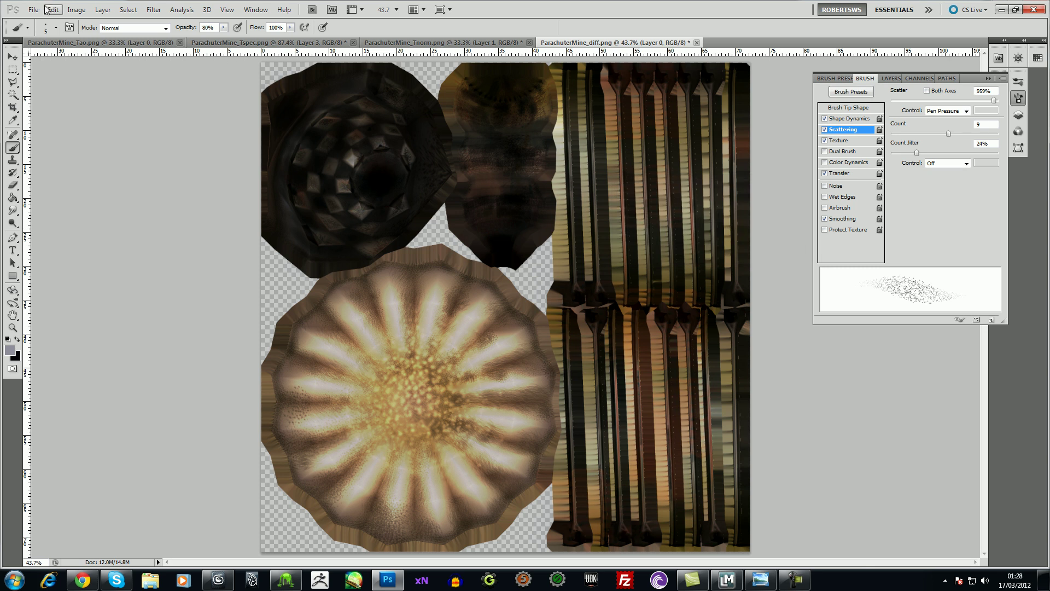
Resize the diffuse map to 1024 x 1024 pixels and fit it in the view
{"action": "left_click", "coordinate": [76, 10]}
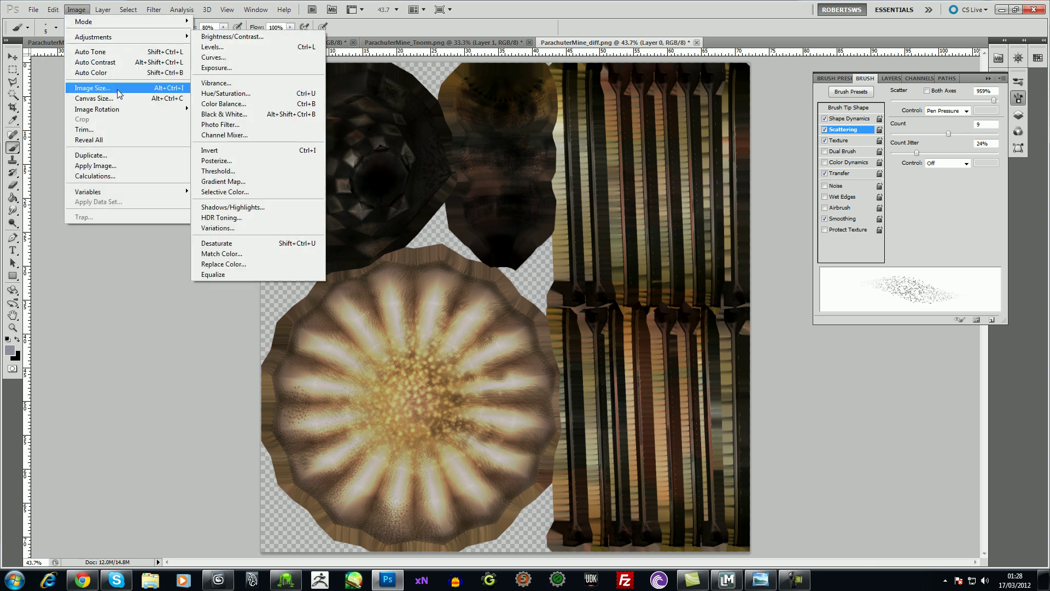
{"action": "left_click", "coordinate": [117, 93]}
{"action": "type", "text": "1024"}
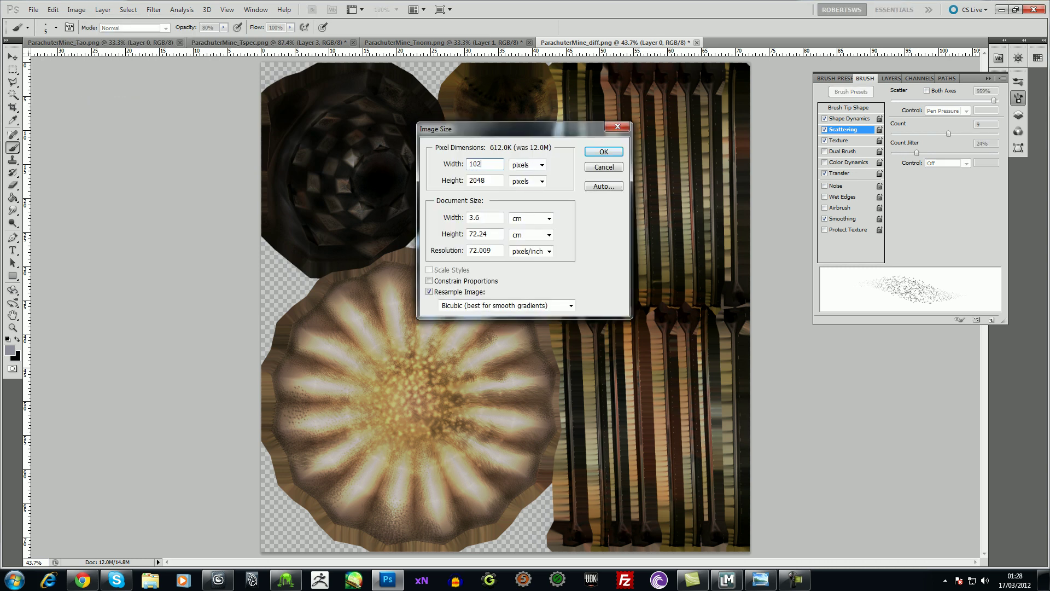
{"action": "left_click", "coordinate": [492, 183]}
{"action": "key", "text": "BackSpace"}
{"action": "key", "text": "BackSpace"}
{"action": "key", "text": "BackSpace"}
{"action": "key", "text": "BackSpace"}
{"action": "left_click", "coordinate": [602, 151]}
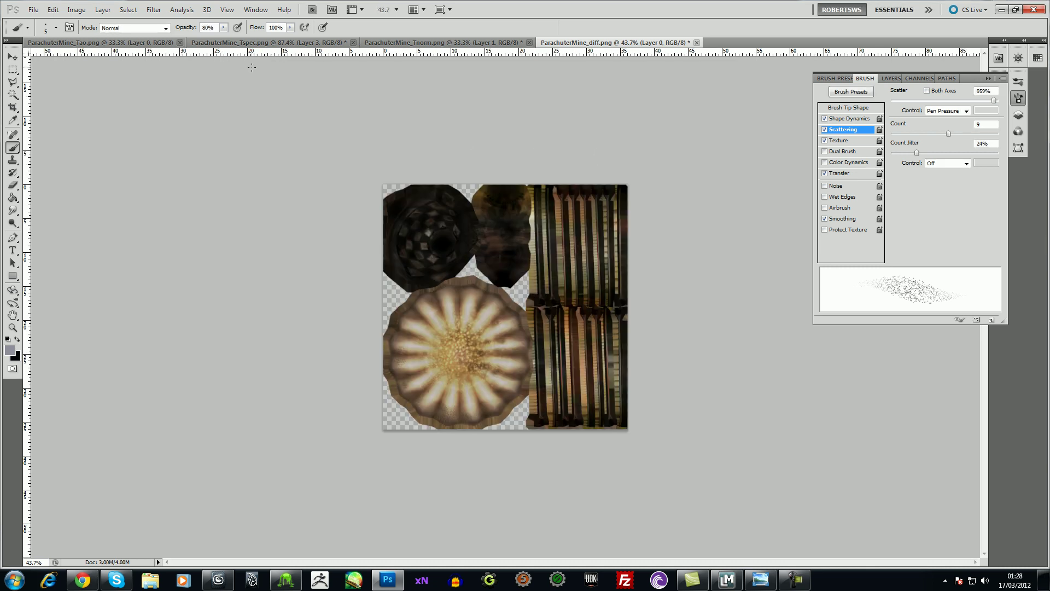
{"action": "key", "text": "ctrl+0"}
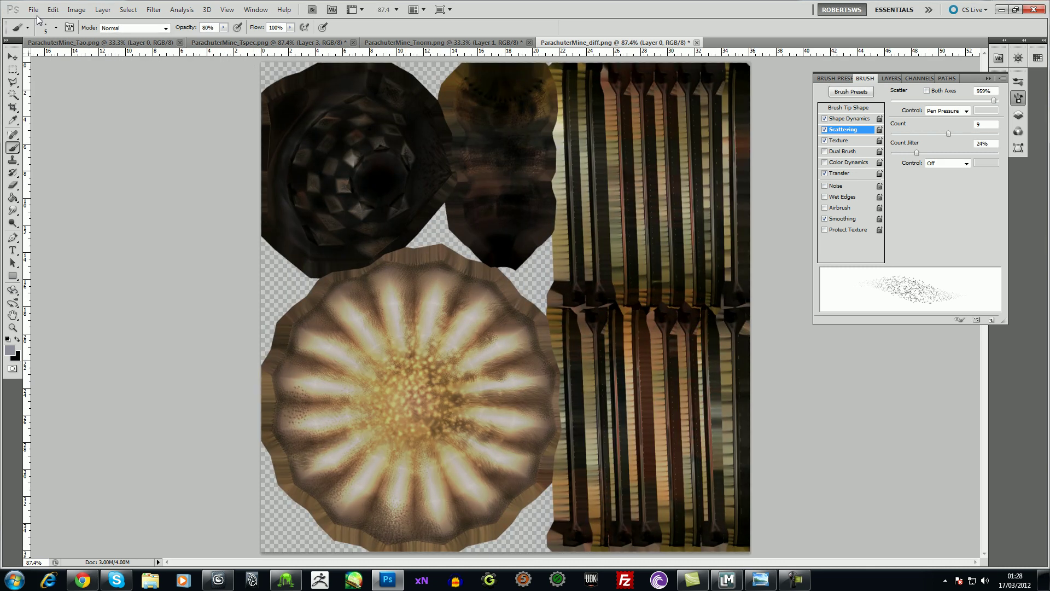
Save the resized diffuse map as a PNG copy over the existing ParachuterMine_diff file
{"action": "left_click", "coordinate": [35, 10]}
{"action": "left_click", "coordinate": [74, 176]}
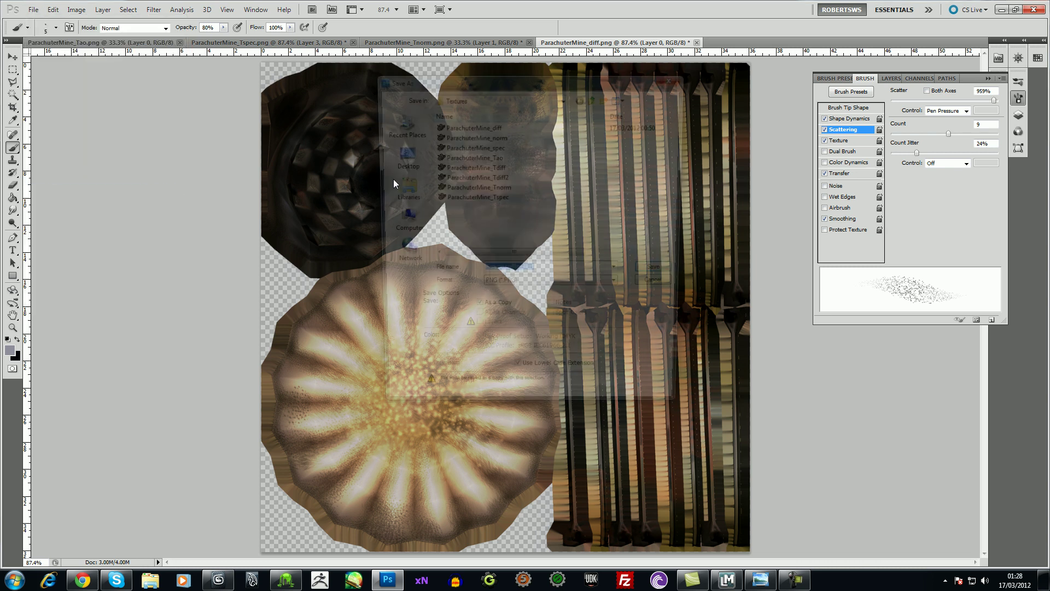
{"action": "double_click", "coordinate": [473, 127]}
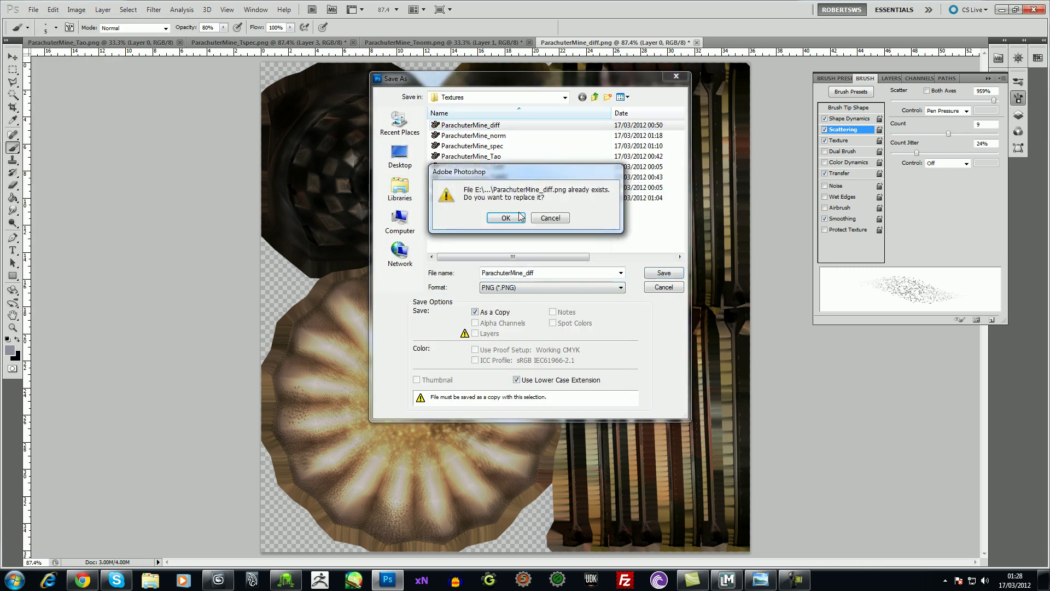
{"action": "left_click", "coordinate": [506, 218]}
{"action": "left_click", "coordinate": [553, 197]}
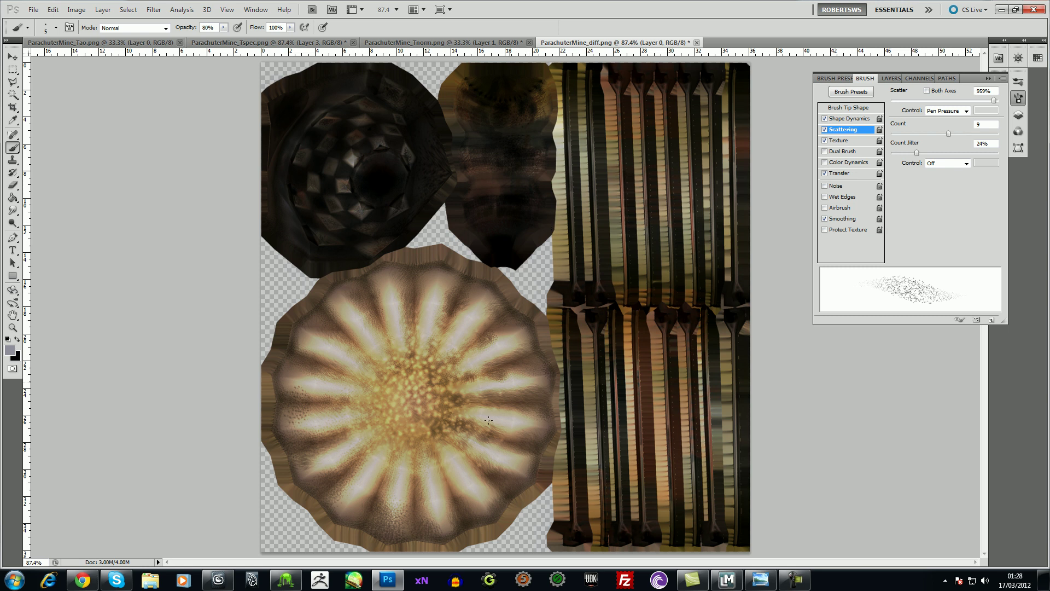
Switch to 3ds Max, close the Material Editor, and make a test render of the whole parachute mine
{"action": "left_click", "coordinate": [229, 580]}
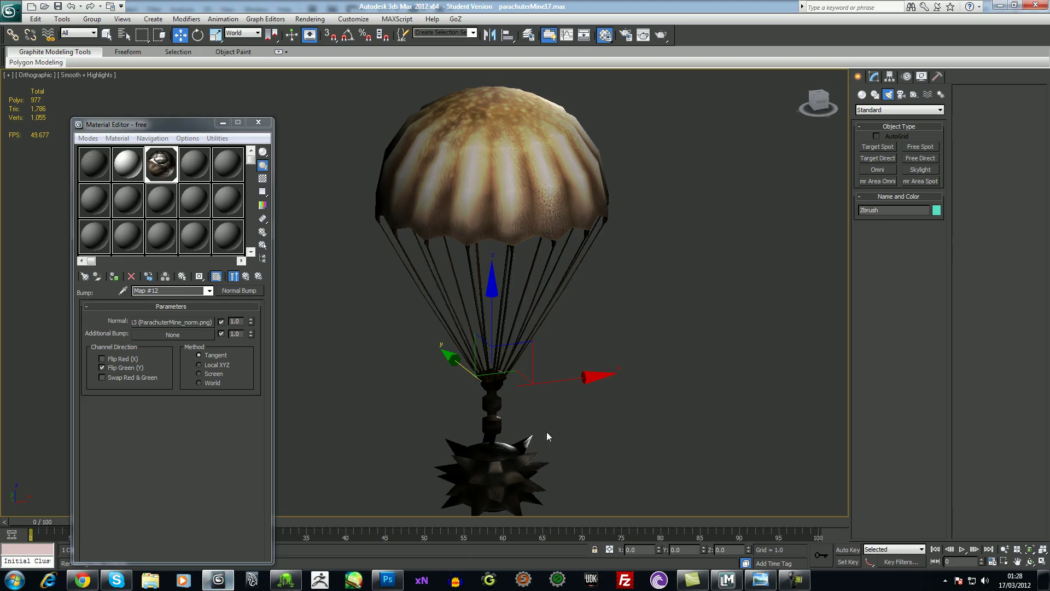
{"action": "left_click", "coordinate": [258, 122]}
{"action": "middle_click_drag", "start_coordinate": [617, 291], "coordinate": [598, 247]}
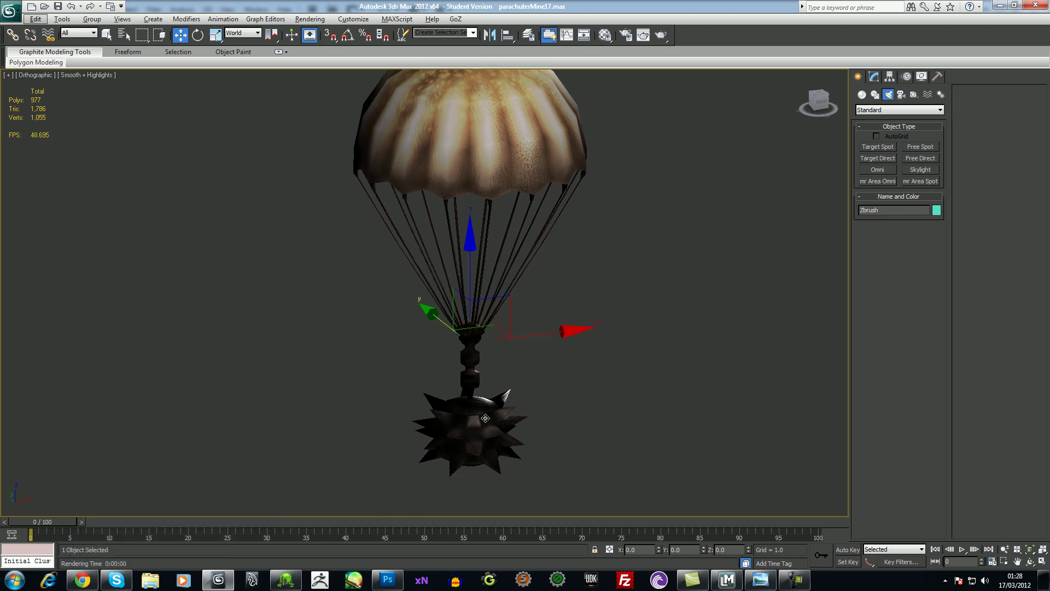
{"action": "left_click", "coordinate": [660, 35]}
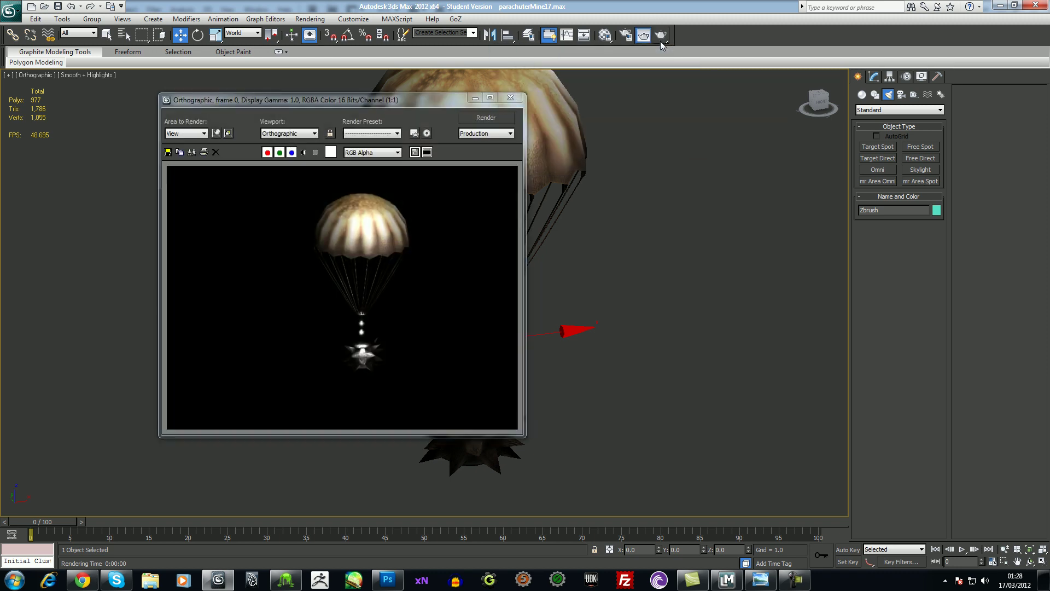
{"action": "left_click", "coordinate": [510, 99]}
Set the render output size to 1920 x 1080, render the mine, and inspect the spiked ball up close
{"action": "middle_click_drag", "start_coordinate": [571, 295], "coordinate": [299, 306]}
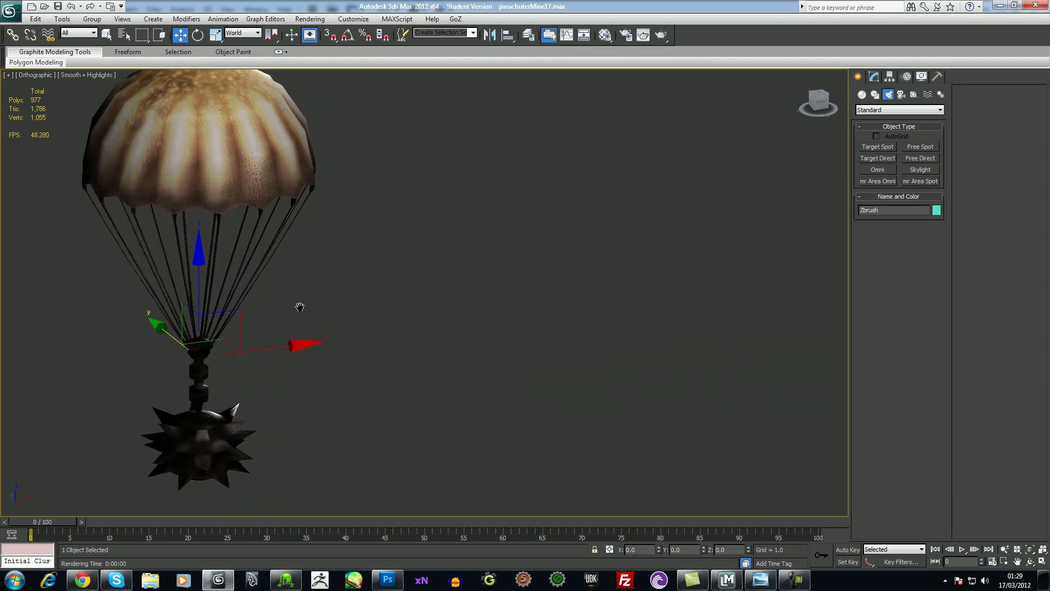
{"action": "left_click", "coordinate": [626, 36]}
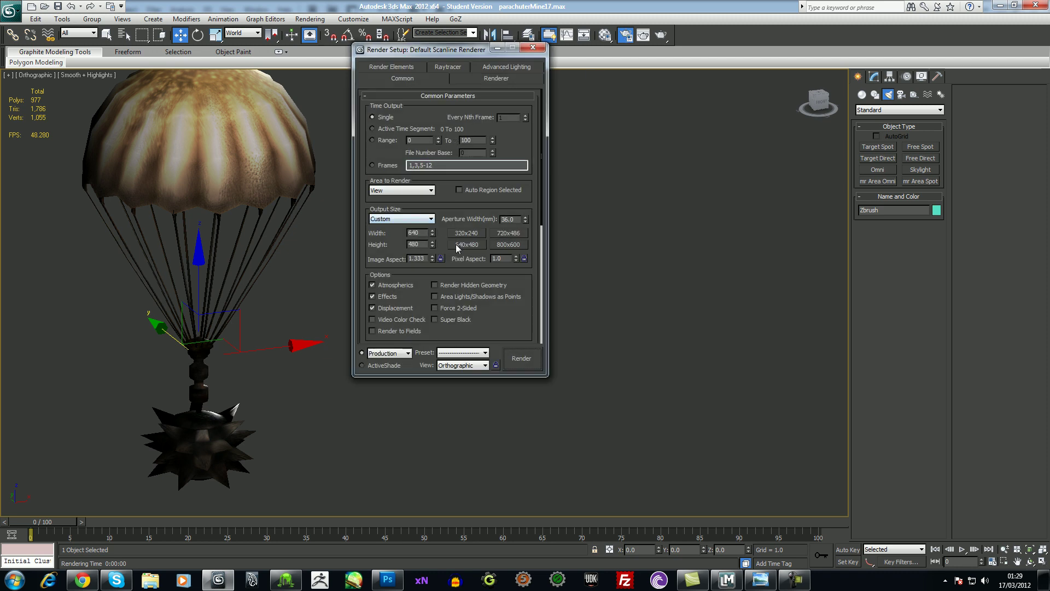
{"action": "type", "text": "1920"}
{"action": "key", "text": "Tab"}
{"action": "type", "text": "10"}
{"action": "left_click", "coordinate": [526, 362]}
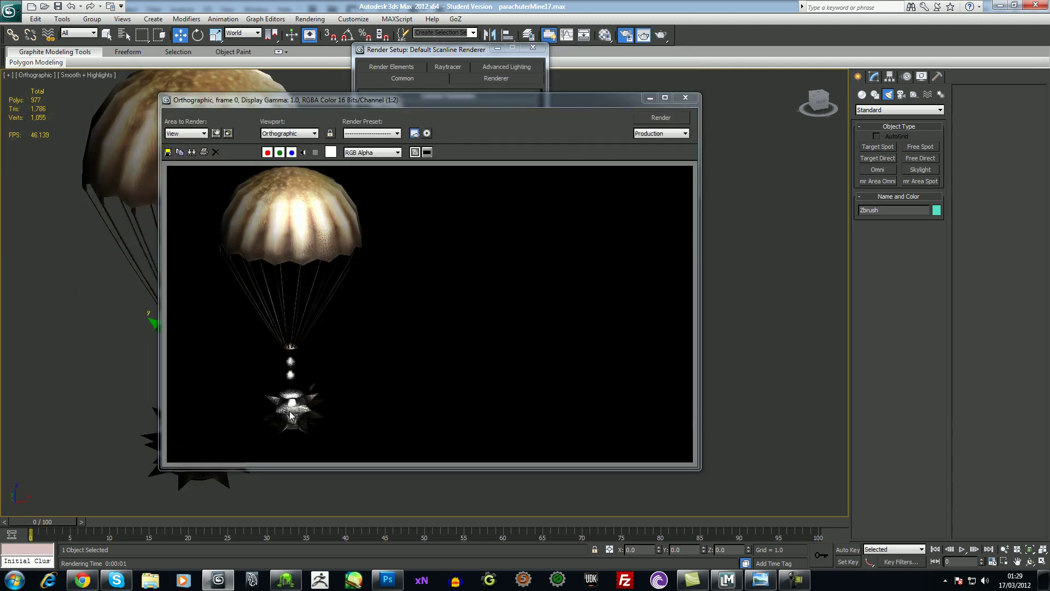
{"action": "scroll", "coordinate": [293, 418], "scroll_direction": "up", "scroll_amount": 2}
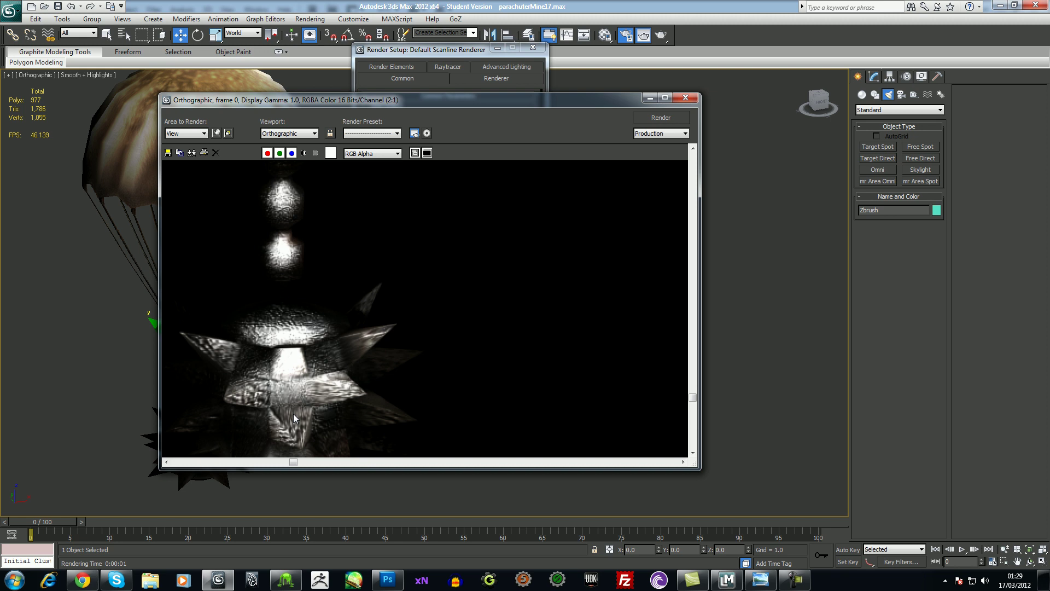
{"action": "scroll", "coordinate": [293, 418], "scroll_direction": "down", "scroll_amount": 1}
{"action": "scroll", "coordinate": [281, 411], "scroll_direction": "down", "scroll_amount": 1}
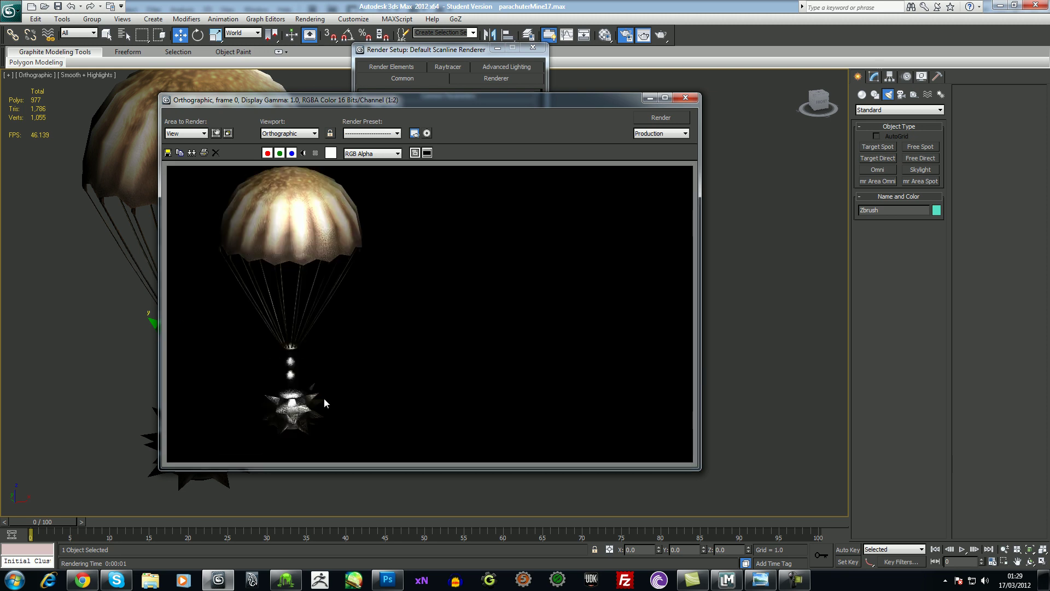
Set the environment background colour to a muted dark slate blue, and close the render and environment windows
{"action": "left_click", "coordinate": [685, 97]}
{"action": "left_click", "coordinate": [309, 19]}
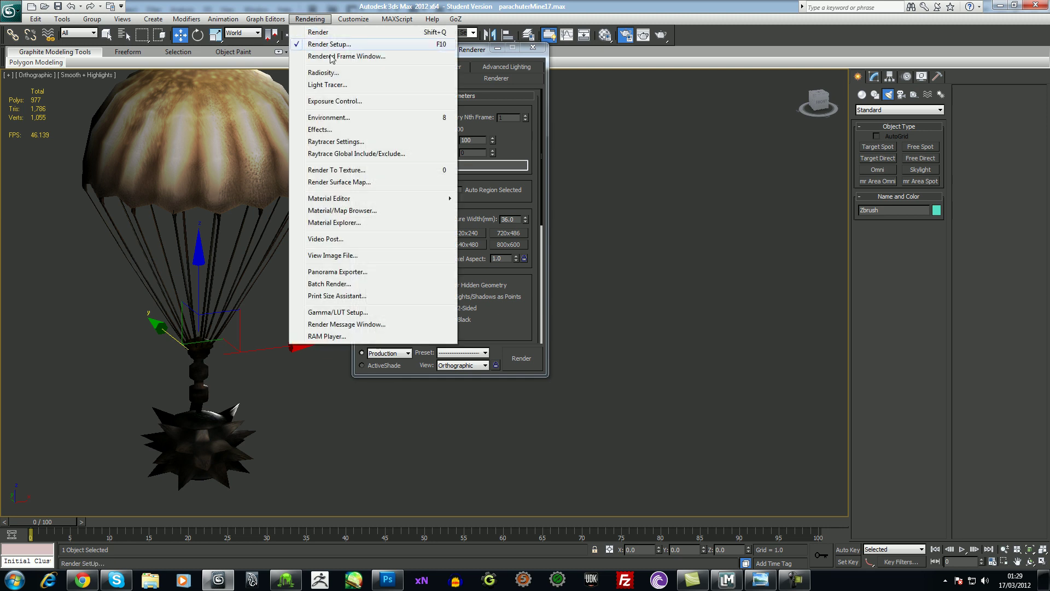
{"action": "left_click", "coordinate": [322, 20]}
{"action": "left_click", "coordinate": [323, 22]}
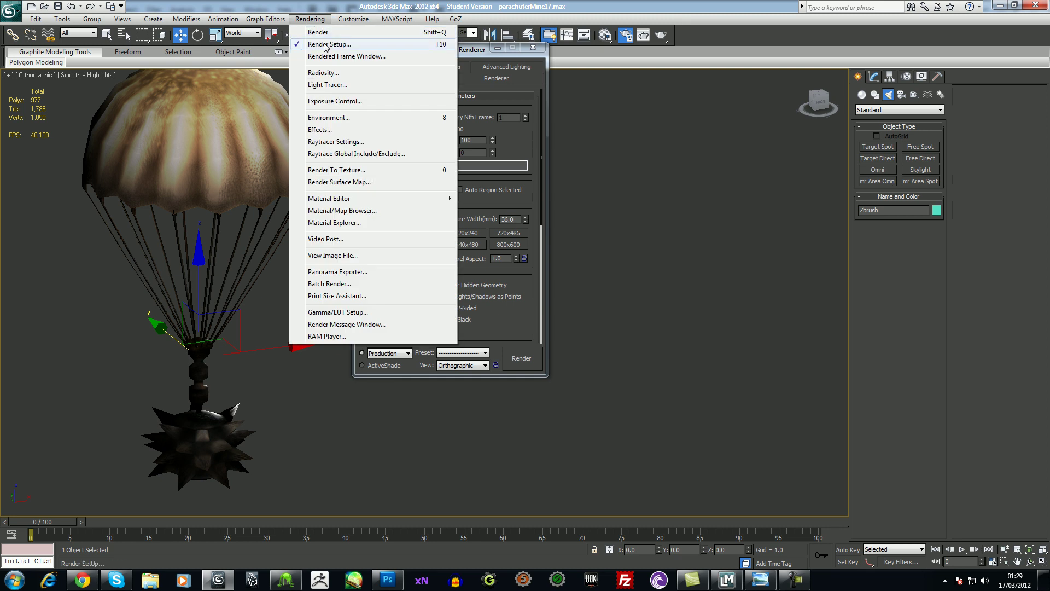
{"action": "left_click", "coordinate": [333, 120]}
{"action": "left_click", "coordinate": [262, 218]}
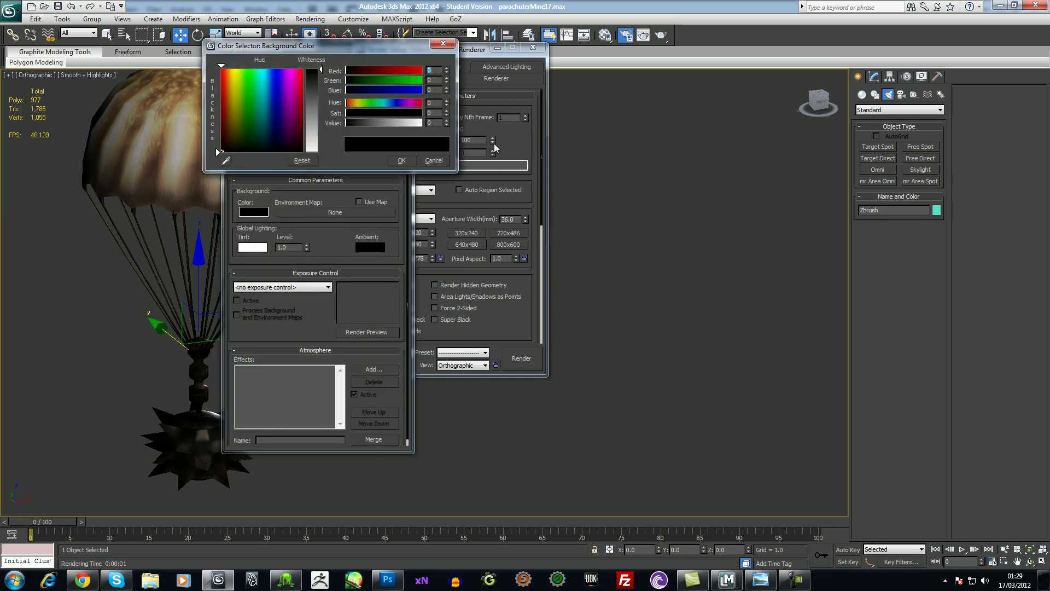
{"action": "left_click_drag", "start_coordinate": [382, 91], "coordinate": [376, 90]}
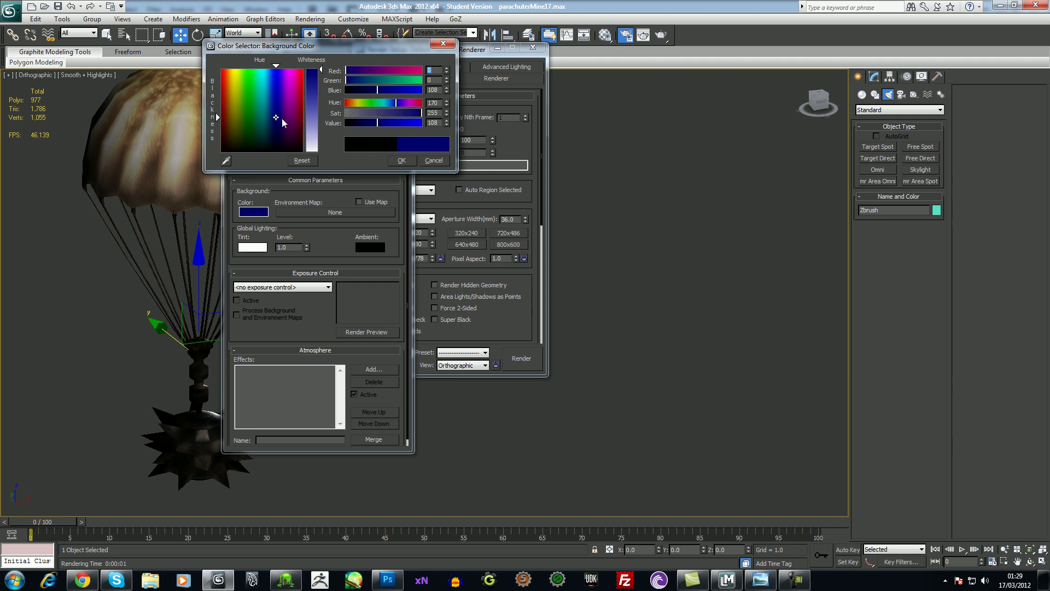
{"action": "left_click", "coordinate": [267, 126]}
{"action": "left_click_drag", "start_coordinate": [363, 115], "coordinate": [373, 113]}
{"action": "left_click", "coordinate": [408, 160]}
{"action": "left_click", "coordinate": [399, 143]}
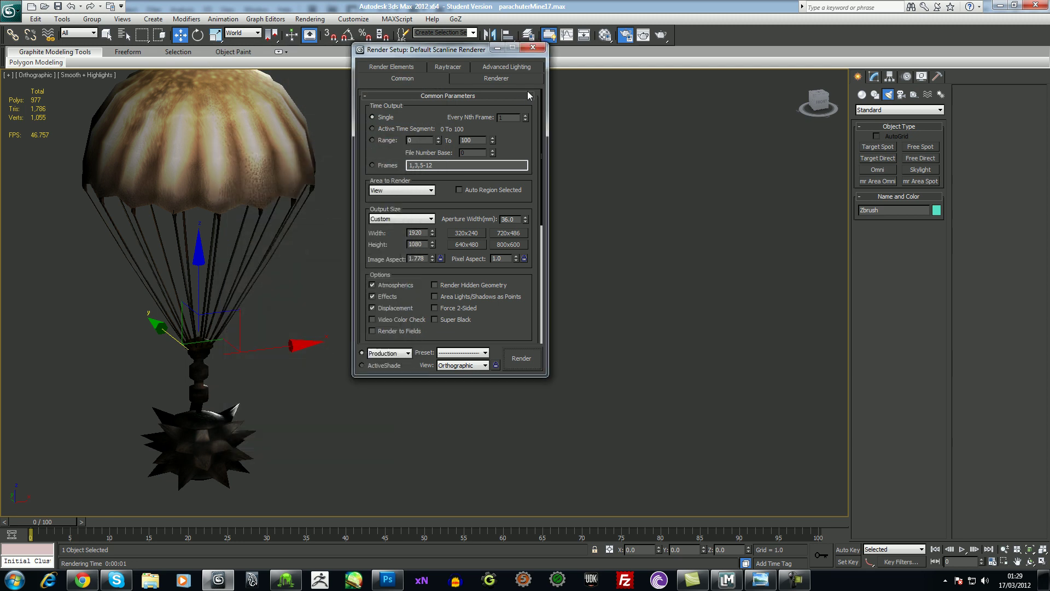
{"action": "left_click", "coordinate": [531, 48]}
Clone the parachute mine twice along the X axis, one copy well to its right and the other midway between them
{"action": "middle_click_drag", "start_coordinate": [565, 166], "coordinate": [593, 198]}
{"action": "middle_click_drag", "start_coordinate": [478, 307], "coordinate": [448, 307], "text": "alt"}
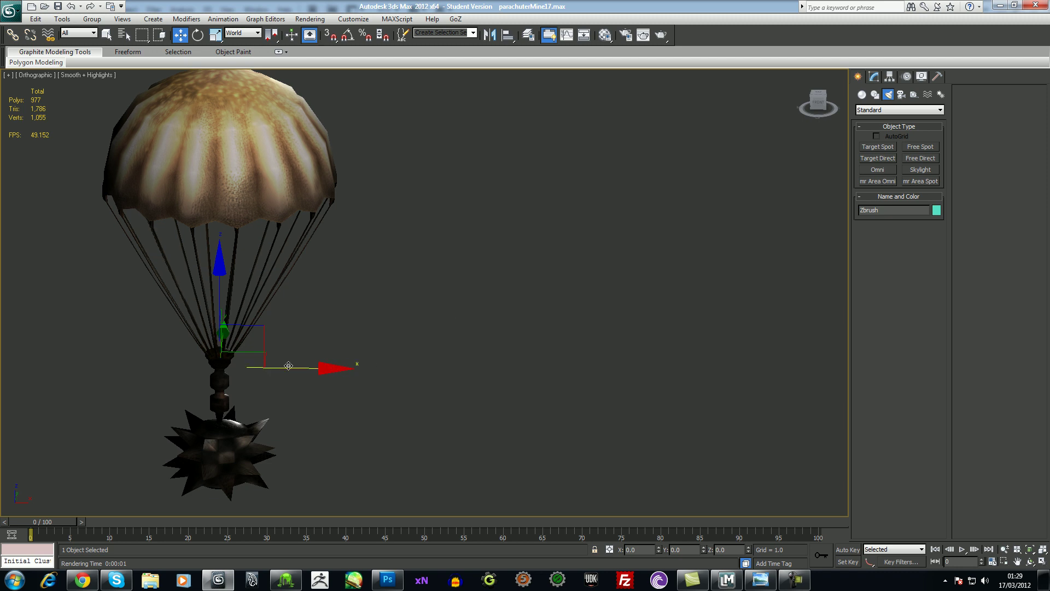
{"action": "left_click_drag", "start_coordinate": [321, 365], "coordinate": [683, 353], "text": "shift"}
{"action": "left_click", "coordinate": [526, 335]}
{"action": "mouse_move", "coordinate": [671, 374]}
{"action": "left_mouse_down"}
{"action": "mouse_move", "coordinate": [755, 373]}
{"action": "mouse_move", "coordinate": [544, 379]}
{"action": "left_mouse_up"}
{"action": "left_click", "coordinate": [522, 336]}
Rotate the middle mine copy about 70 degrees around X so the top of its canopy faces the view
{"action": "key", "text": "e"}
{"action": "left_click_drag", "start_coordinate": [449, 303], "coordinate": [429, 378]}
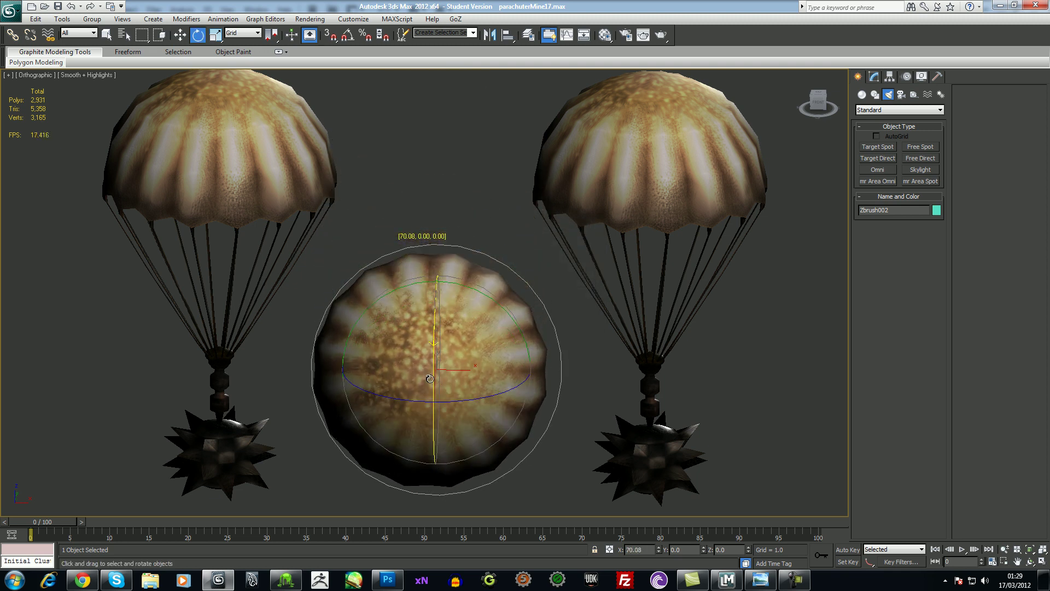
{"action": "middle_click_drag", "start_coordinate": [464, 325], "coordinate": [465, 330]}
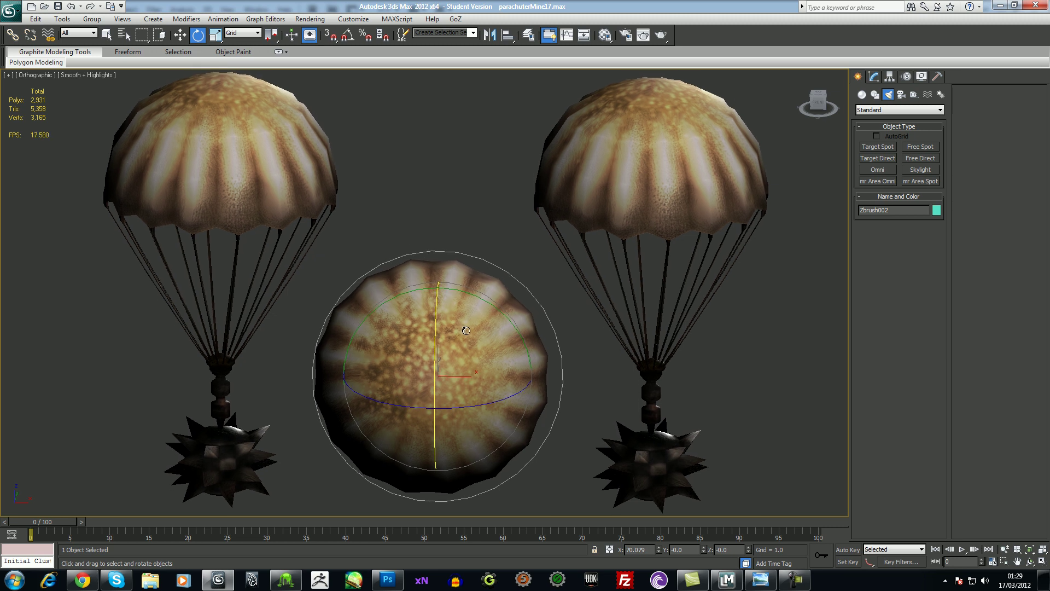
Clone the tilted mine along X to the far right, just past the second upright mine
{"action": "middle_click_drag", "start_coordinate": [541, 328], "coordinate": [481, 317]}
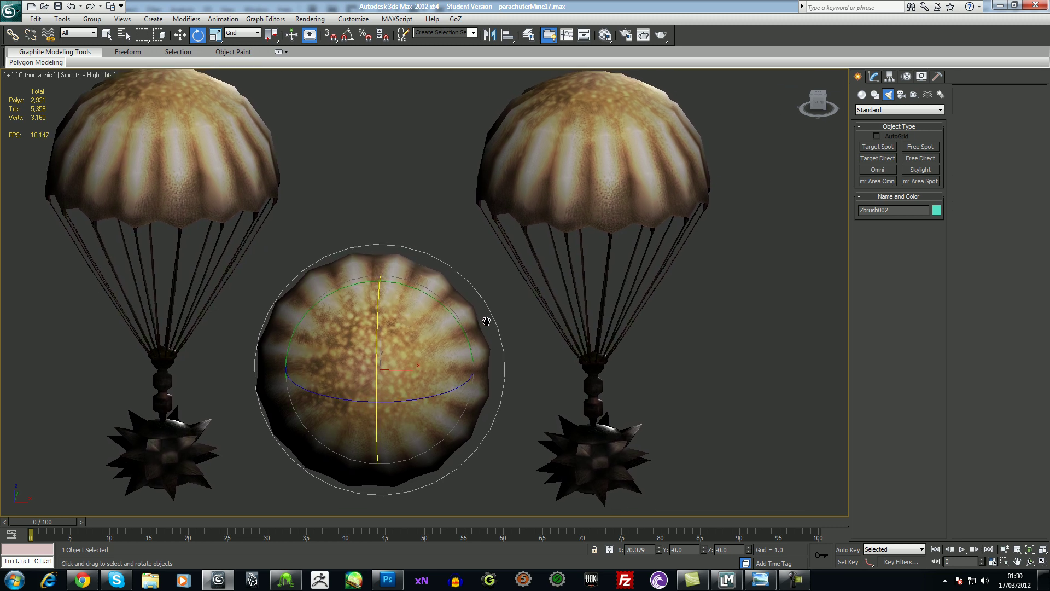
{"action": "key", "text": "w"}
{"action": "left_click_drag", "start_coordinate": [490, 372], "coordinate": [877, 373], "text": "shift"}
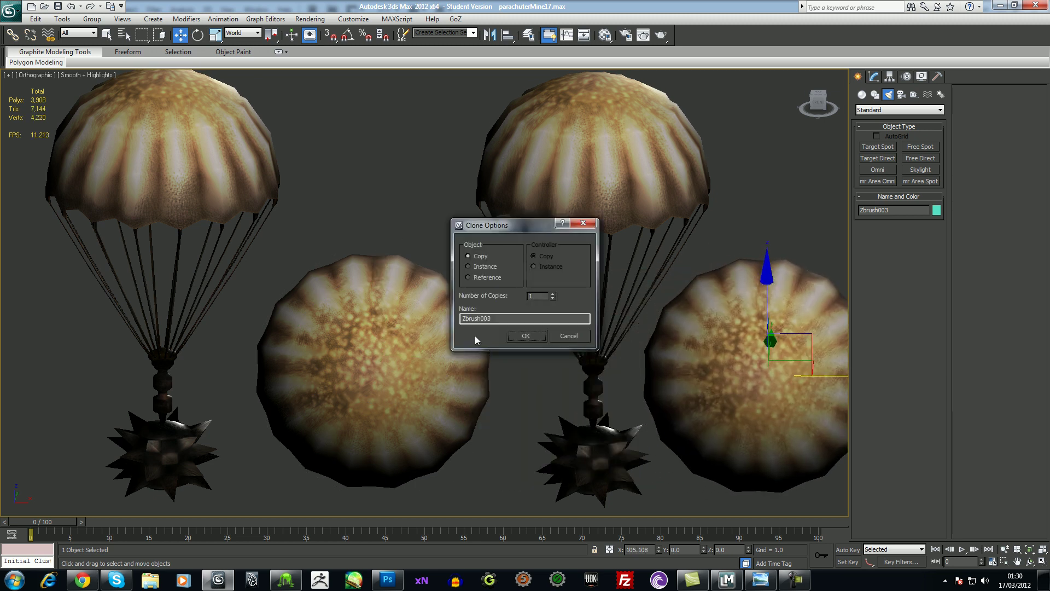
{"action": "left_click", "coordinate": [526, 336]}
Turn the far-right copy to about -109 degrees around X to show its underside, and test-render all four mines
{"action": "scroll", "coordinate": [437, 290], "scroll_direction": "down", "scroll_amount": 3}
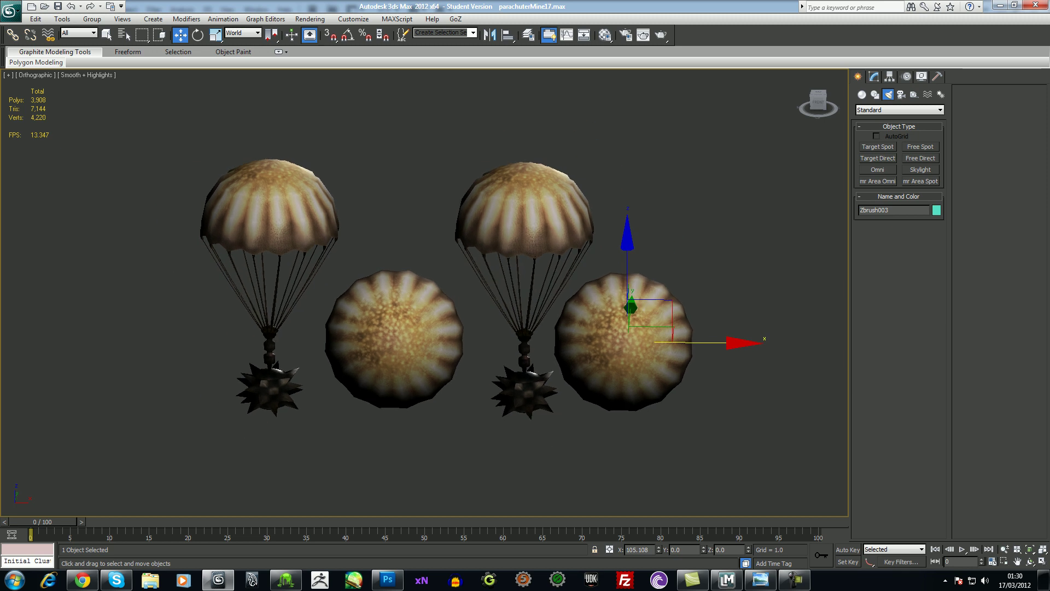
{"action": "scroll", "coordinate": [426, 295], "scroll_direction": "up", "scroll_amount": 2}
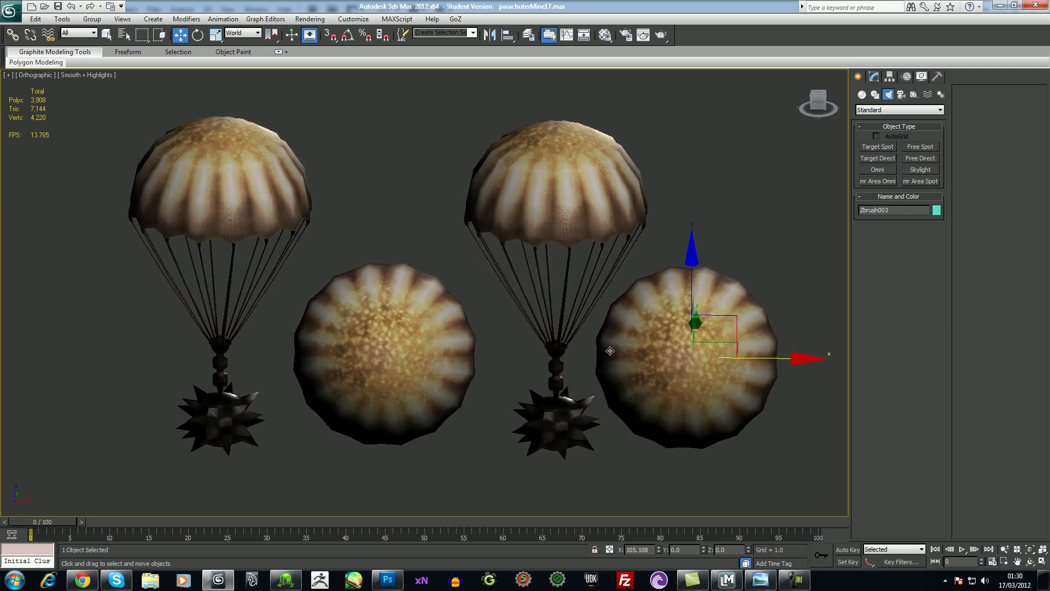
{"action": "key", "text": "e"}
{"action": "left_click_drag", "start_coordinate": [691, 300], "coordinate": [677, 471]}
{"action": "left_click", "coordinate": [660, 36]}
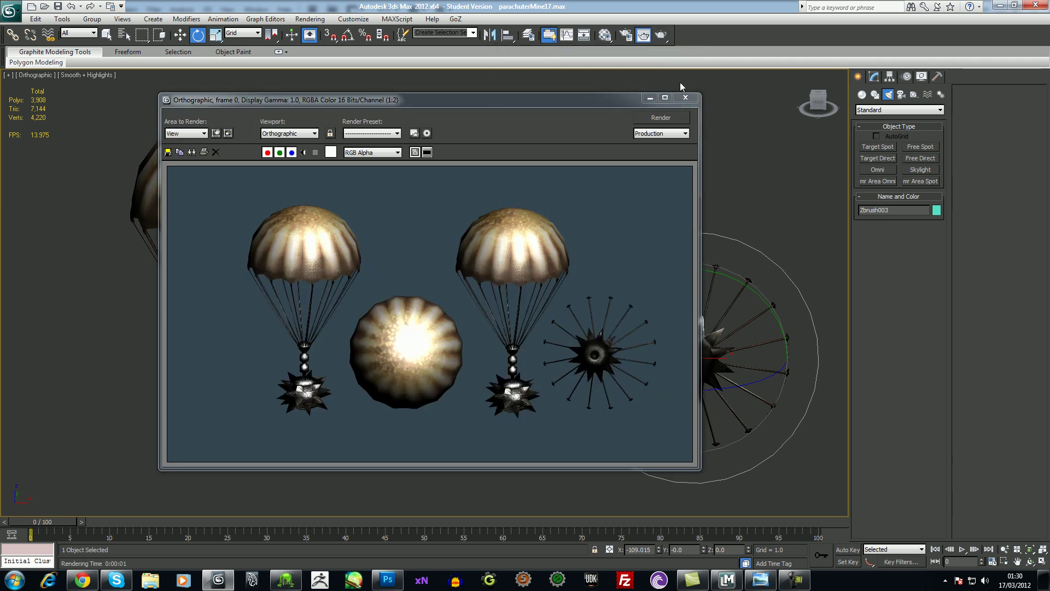
{"action": "left_click", "coordinate": [685, 98]}
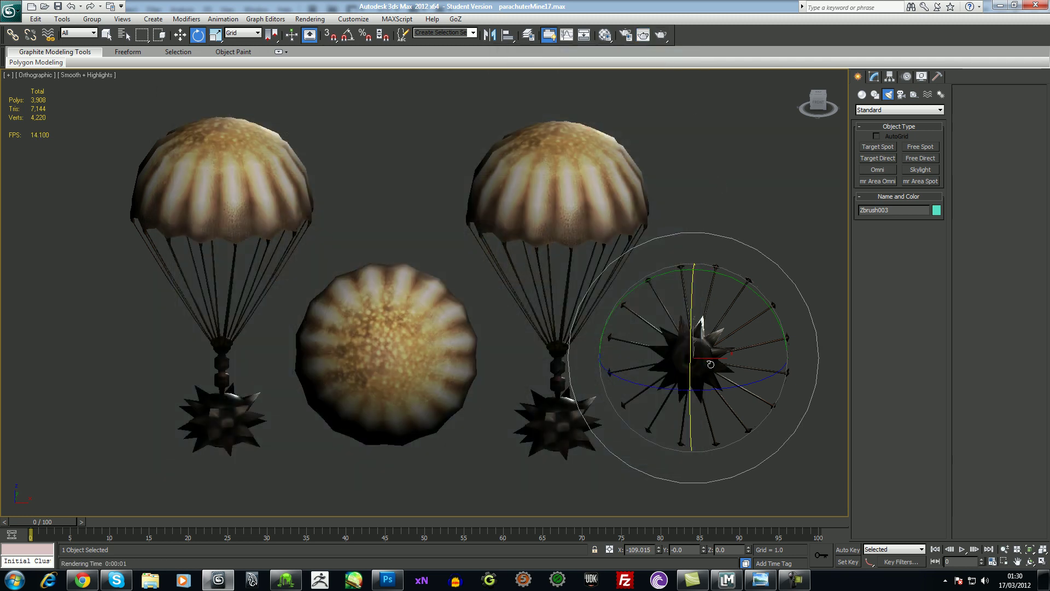
{"action": "key", "text": "w"}
{"action": "right_click", "coordinate": [697, 374]}
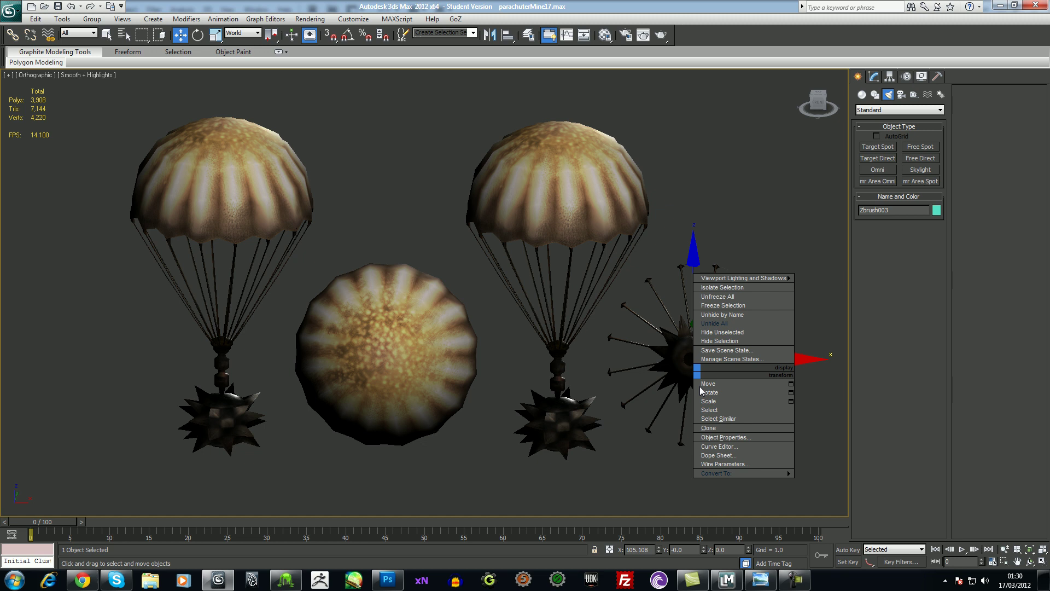
{"action": "left_click", "coordinate": [740, 435]}
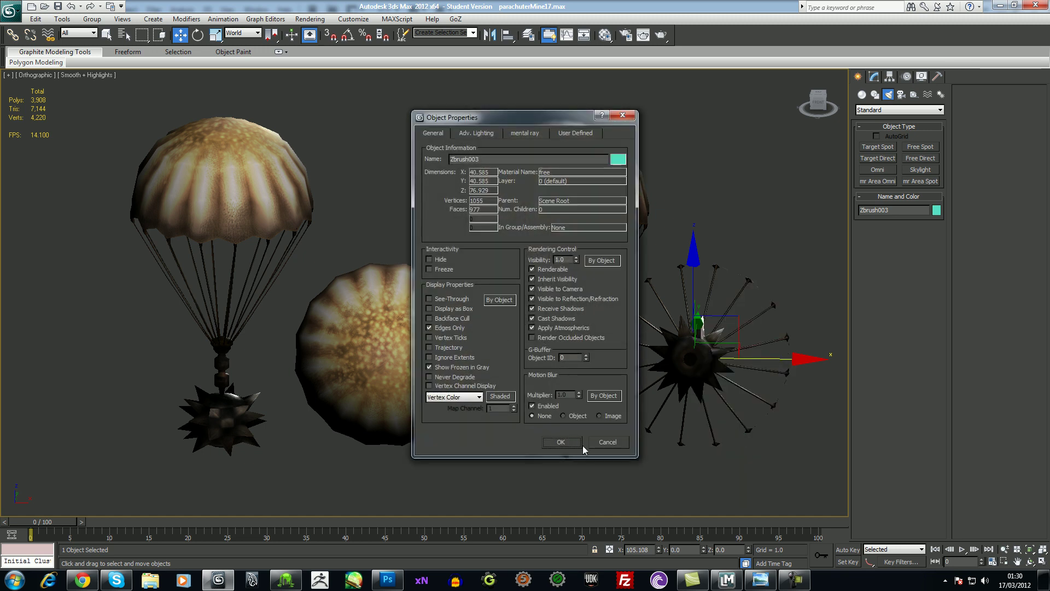
{"action": "left_click", "coordinate": [606, 440]}
Make the mine's "free" material 2-Sided in the Material Editor and close the editor
{"action": "left_click", "coordinate": [604, 35]}
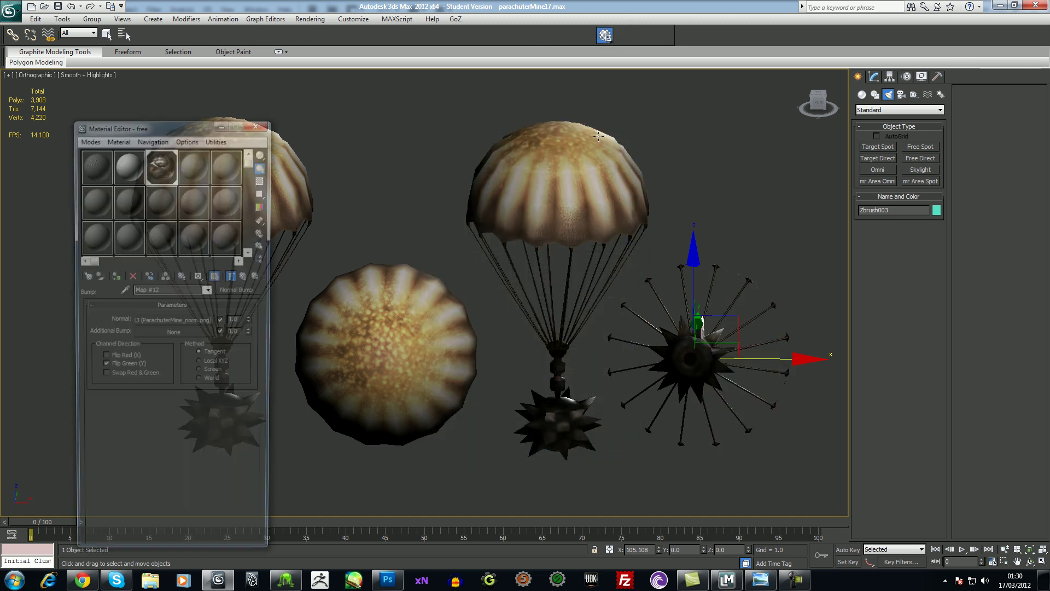
{"action": "left_click", "coordinate": [208, 290]}
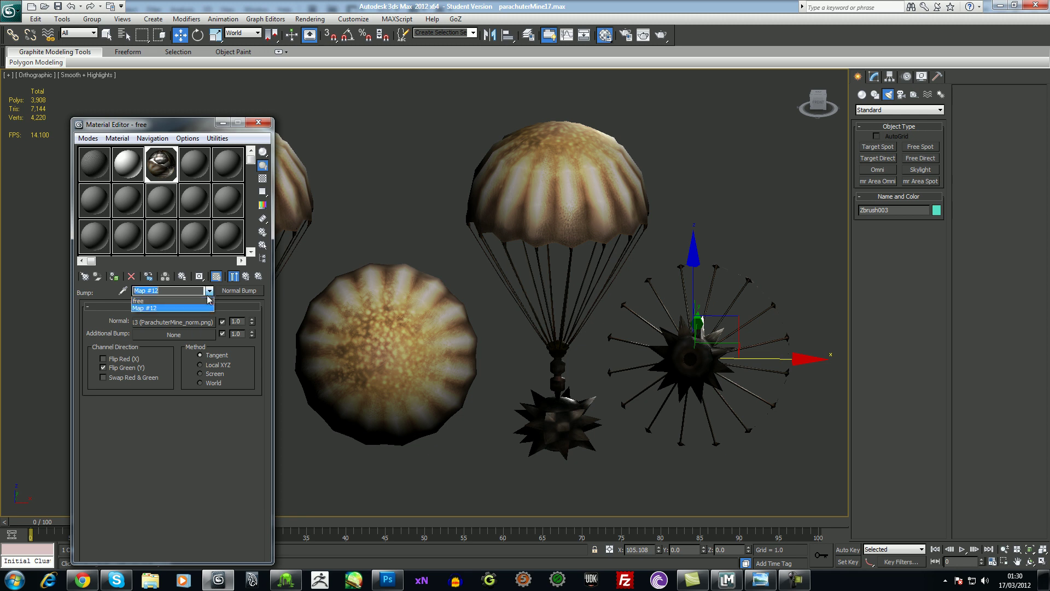
{"action": "left_click", "coordinate": [207, 299]}
{"action": "left_click_drag", "start_coordinate": [241, 318], "coordinate": [248, 451]}
{"action": "left_click_drag", "start_coordinate": [190, 345], "coordinate": [207, 421]}
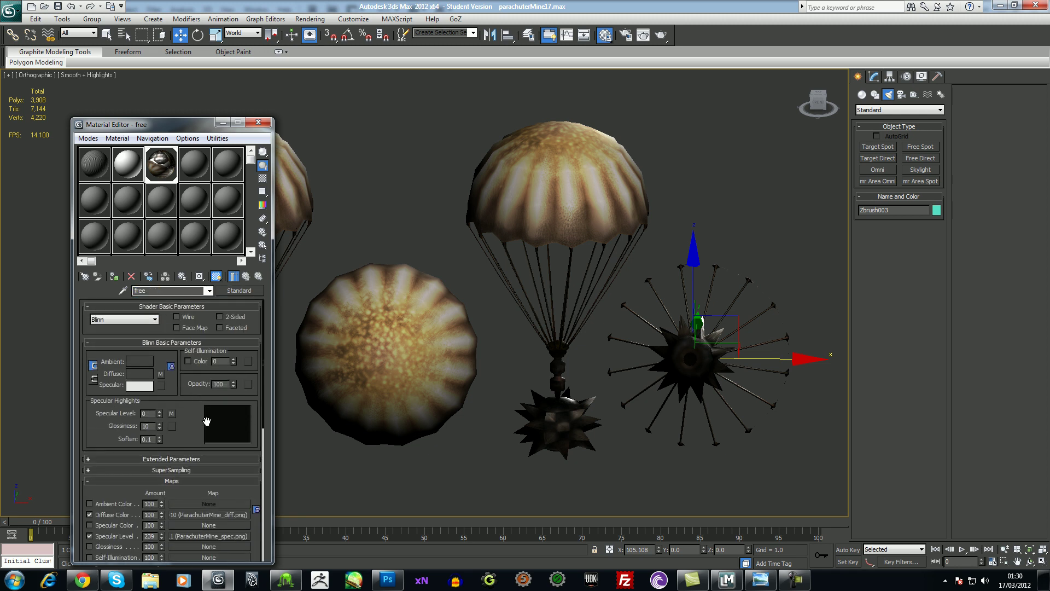
{"action": "left_click", "coordinate": [220, 317]}
{"action": "left_click", "coordinate": [260, 122]}
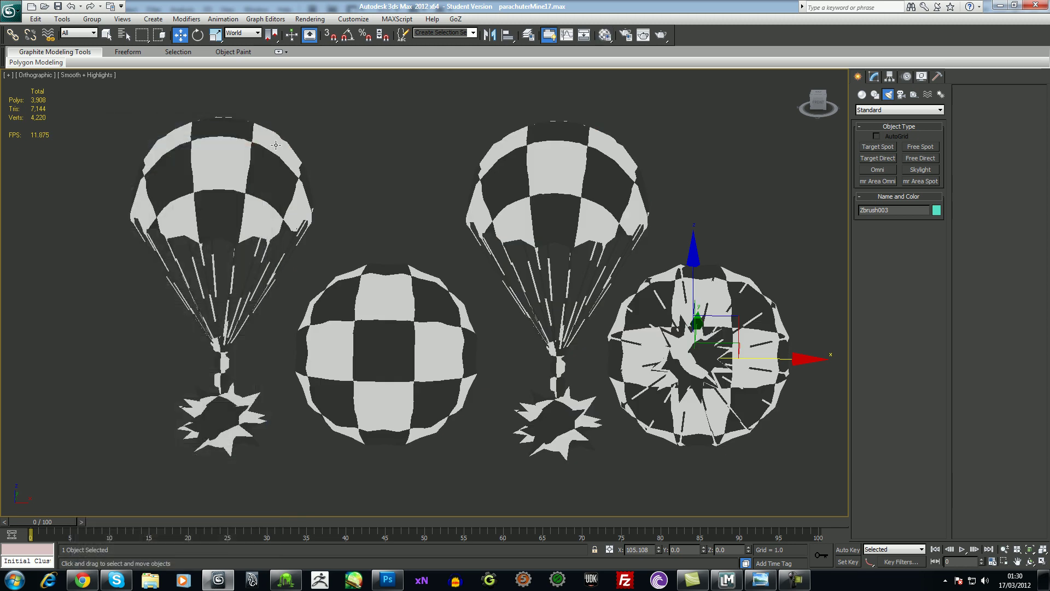
Frame the four mines closely, render the view, and inspect the maximized render for the canopy's inner surface
{"action": "middle_click_drag", "start_coordinate": [313, 227], "coordinate": [269, 219]}
{"action": "left_click", "coordinate": [183, 223]}
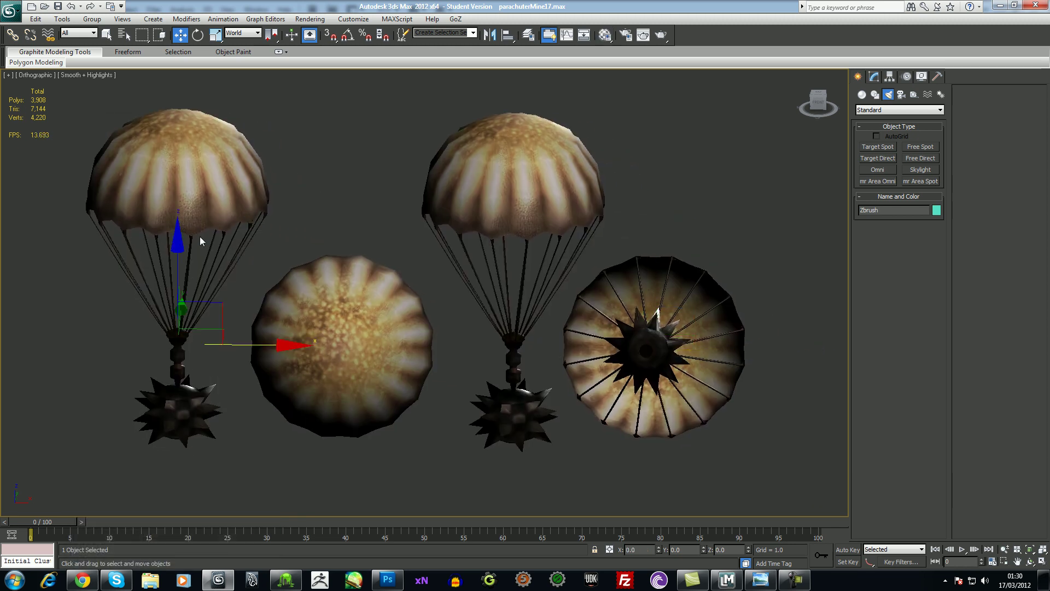
{"action": "scroll", "coordinate": [506, 357], "scroll_direction": "up", "scroll_amount": 1}
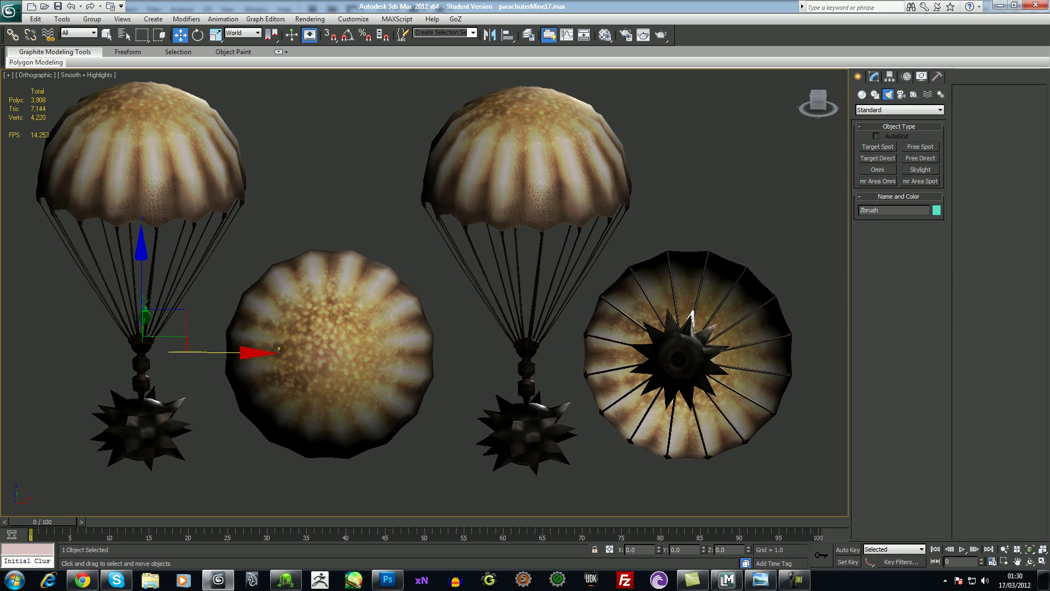
{"action": "middle_click_drag", "start_coordinate": [506, 348], "coordinate": [522, 349]}
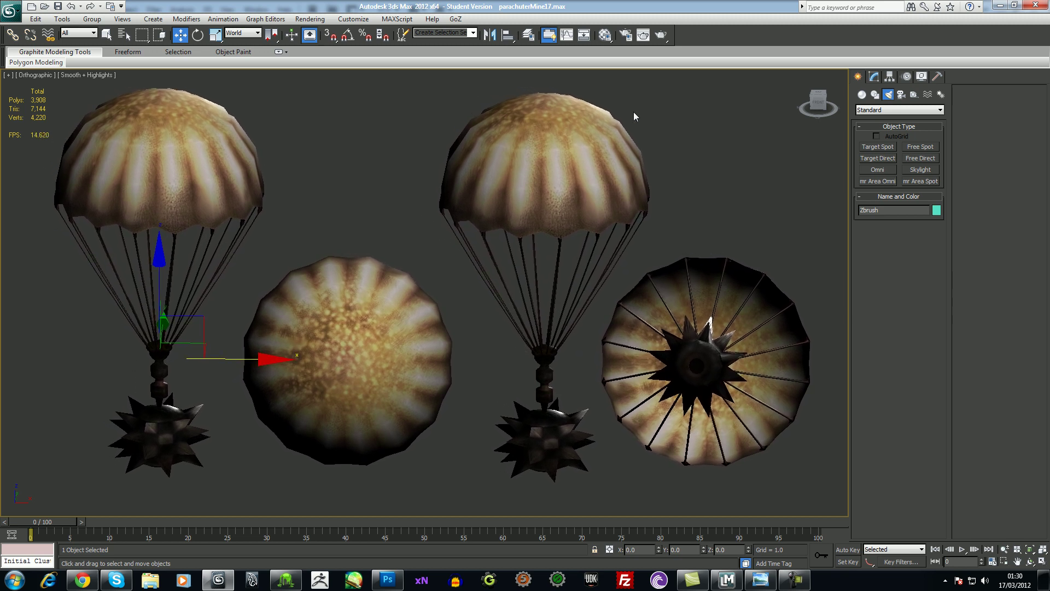
{"action": "left_click", "coordinate": [663, 36]}
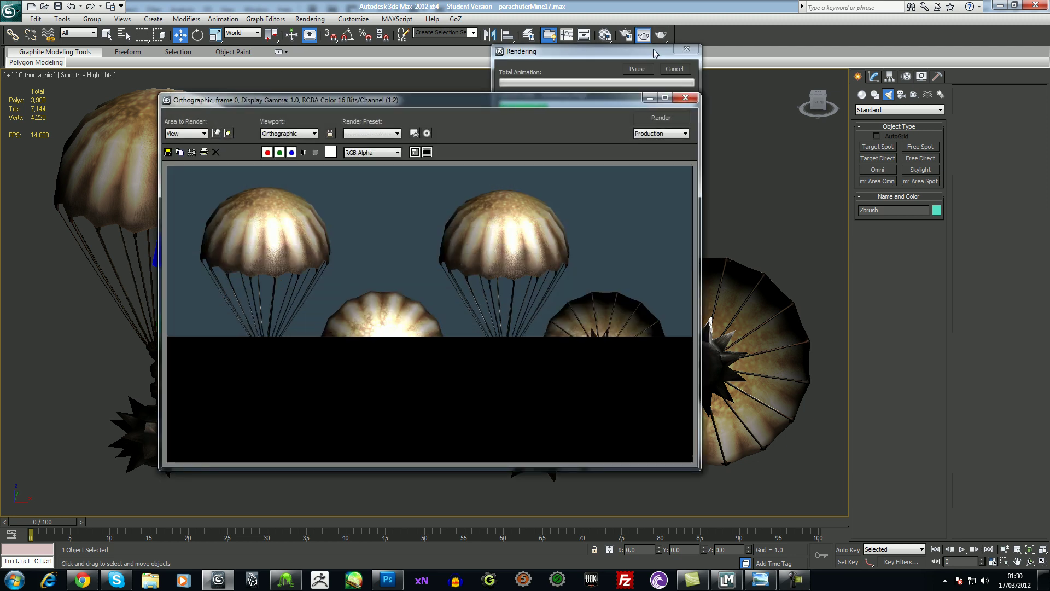
{"action": "left_click", "coordinate": [665, 97]}
{"action": "scroll", "coordinate": [524, 376], "scroll_direction": "up", "scroll_amount": 2}
{"action": "scroll", "coordinate": [527, 377], "scroll_direction": "down", "scroll_amount": 1}
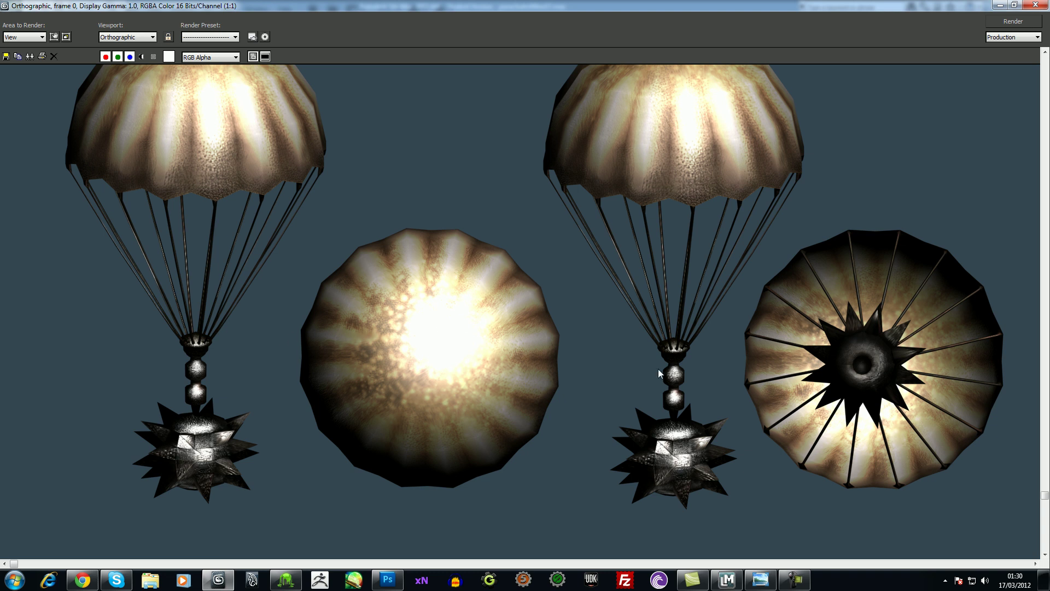
{"action": "scroll", "coordinate": [659, 367], "scroll_direction": "down", "scroll_amount": 1}
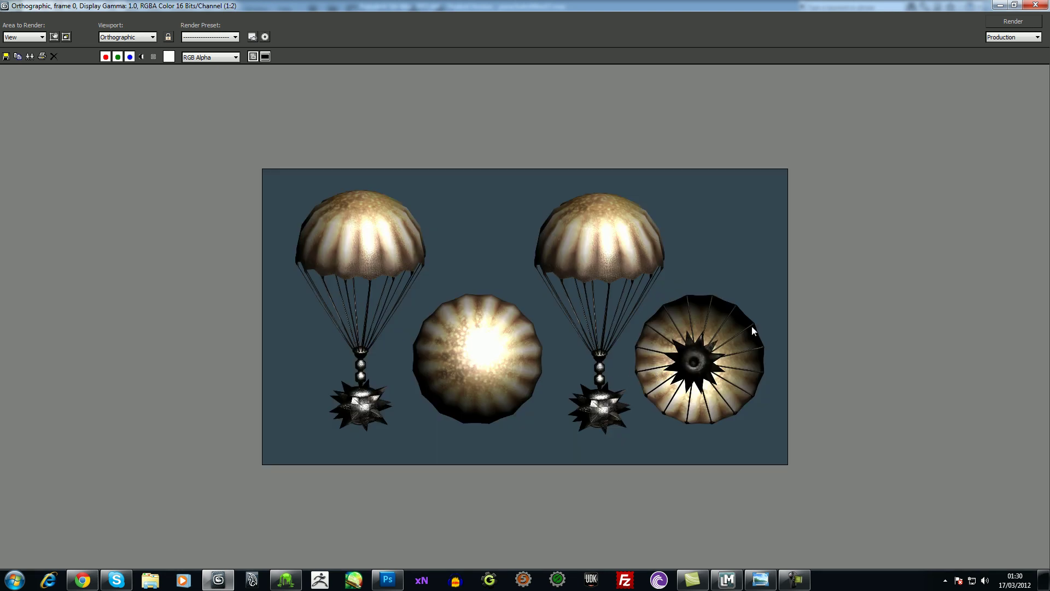
{"action": "left_click", "coordinate": [1035, 5]}
Clear the selection and reframe the four mines so the group fills the viewport
{"action": "scroll", "coordinate": [482, 325], "scroll_direction": "down", "scroll_amount": 4}
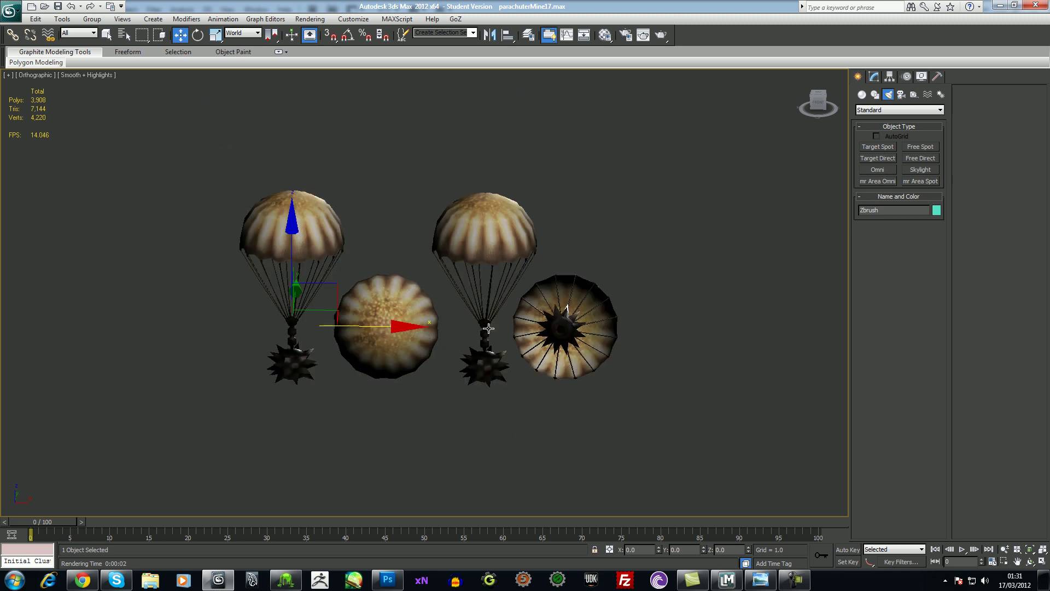
{"action": "scroll", "coordinate": [483, 247], "scroll_direction": "down", "scroll_amount": 2}
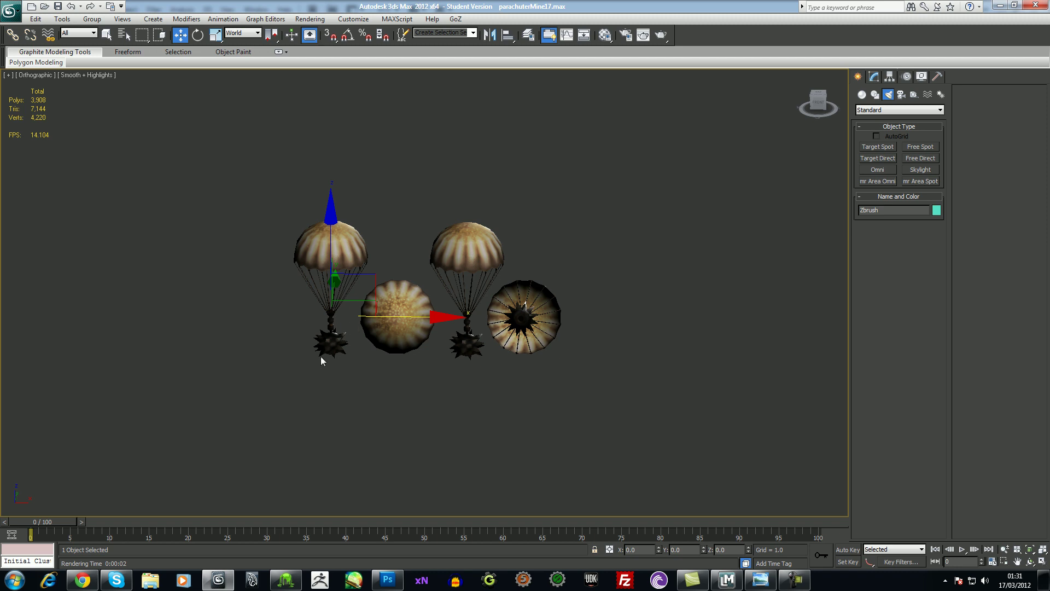
{"action": "scroll", "coordinate": [325, 362], "scroll_direction": "up", "scroll_amount": 5}
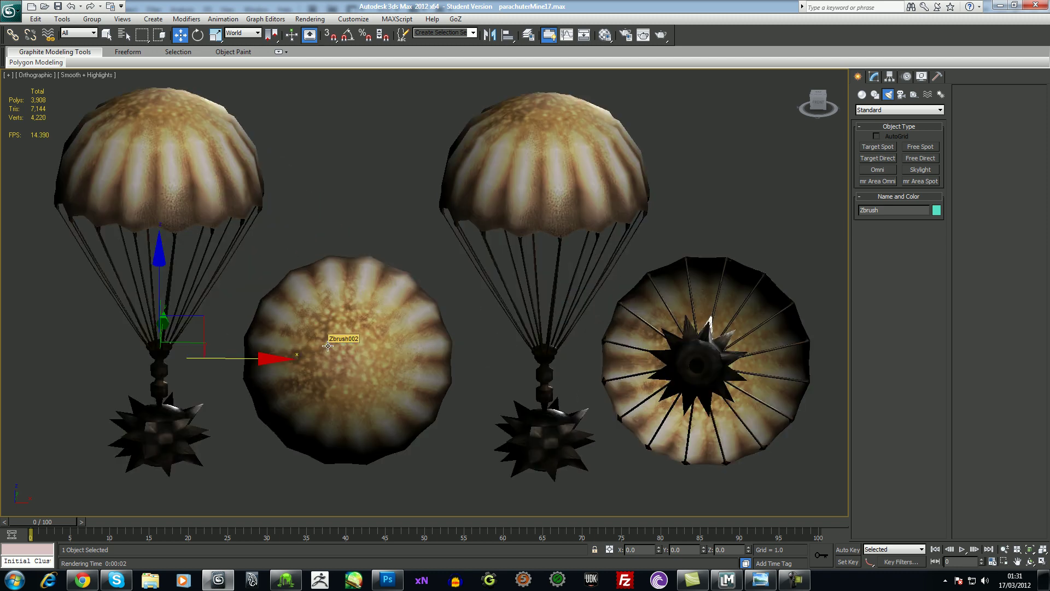
{"action": "scroll", "coordinate": [427, 337], "scroll_direction": "up", "scroll_amount": 2}
{"action": "scroll", "coordinate": [434, 335], "scroll_direction": "down", "scroll_amount": 1}
{"action": "middle_click_drag", "start_coordinate": [434, 335], "coordinate": [434, 341]}
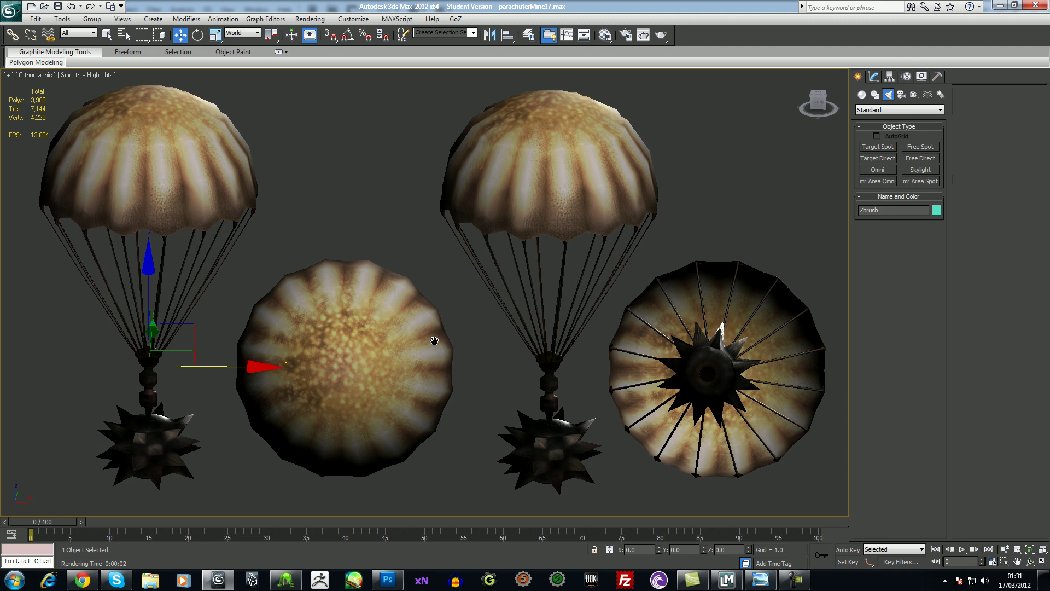
{"action": "left_click", "coordinate": [446, 299]}
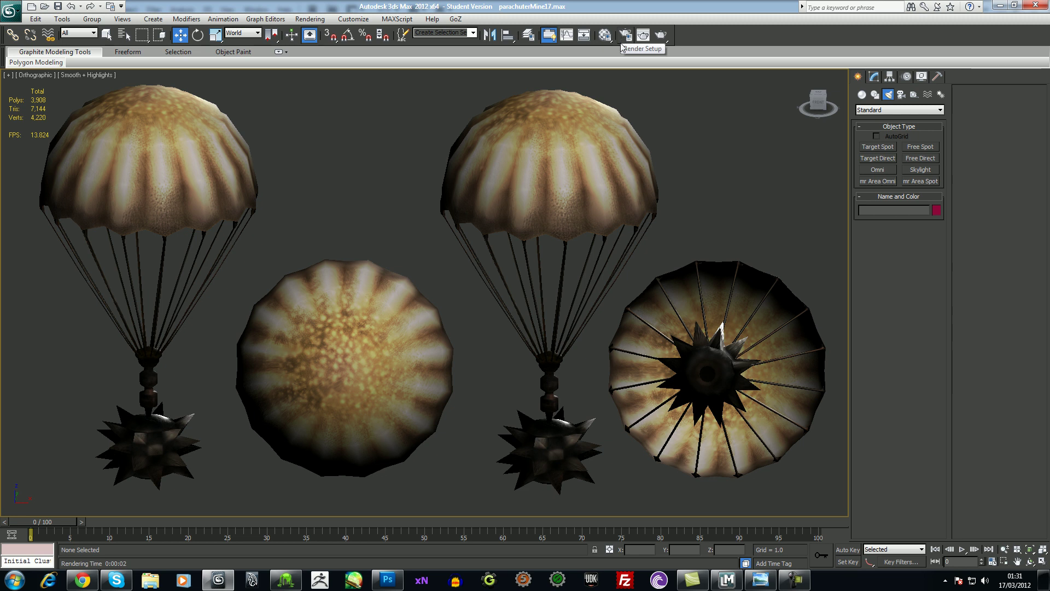
{"action": "middle_click_drag", "start_coordinate": [777, 212], "coordinate": [778, 213]}
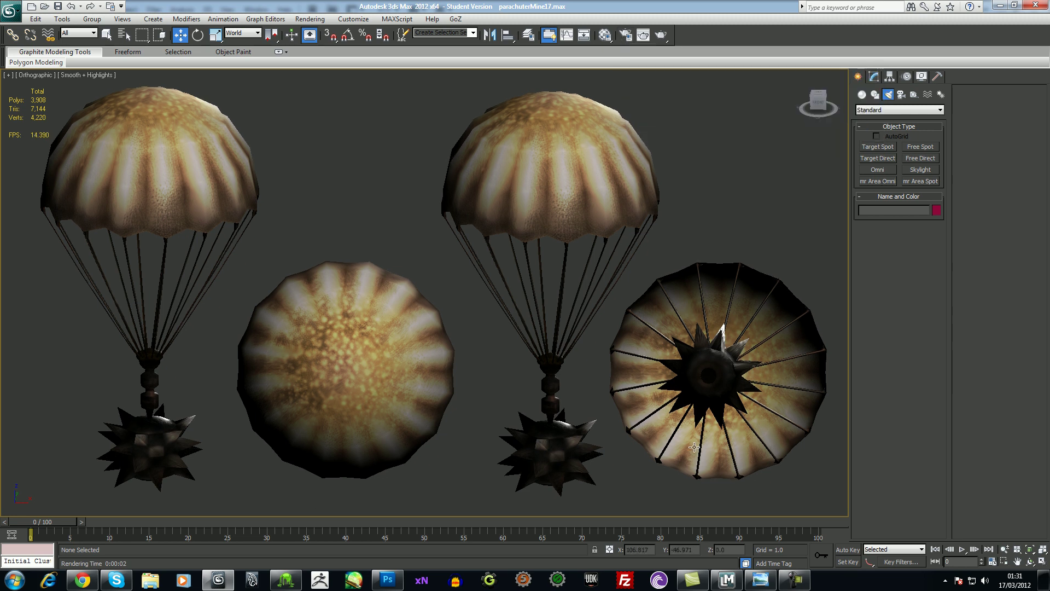